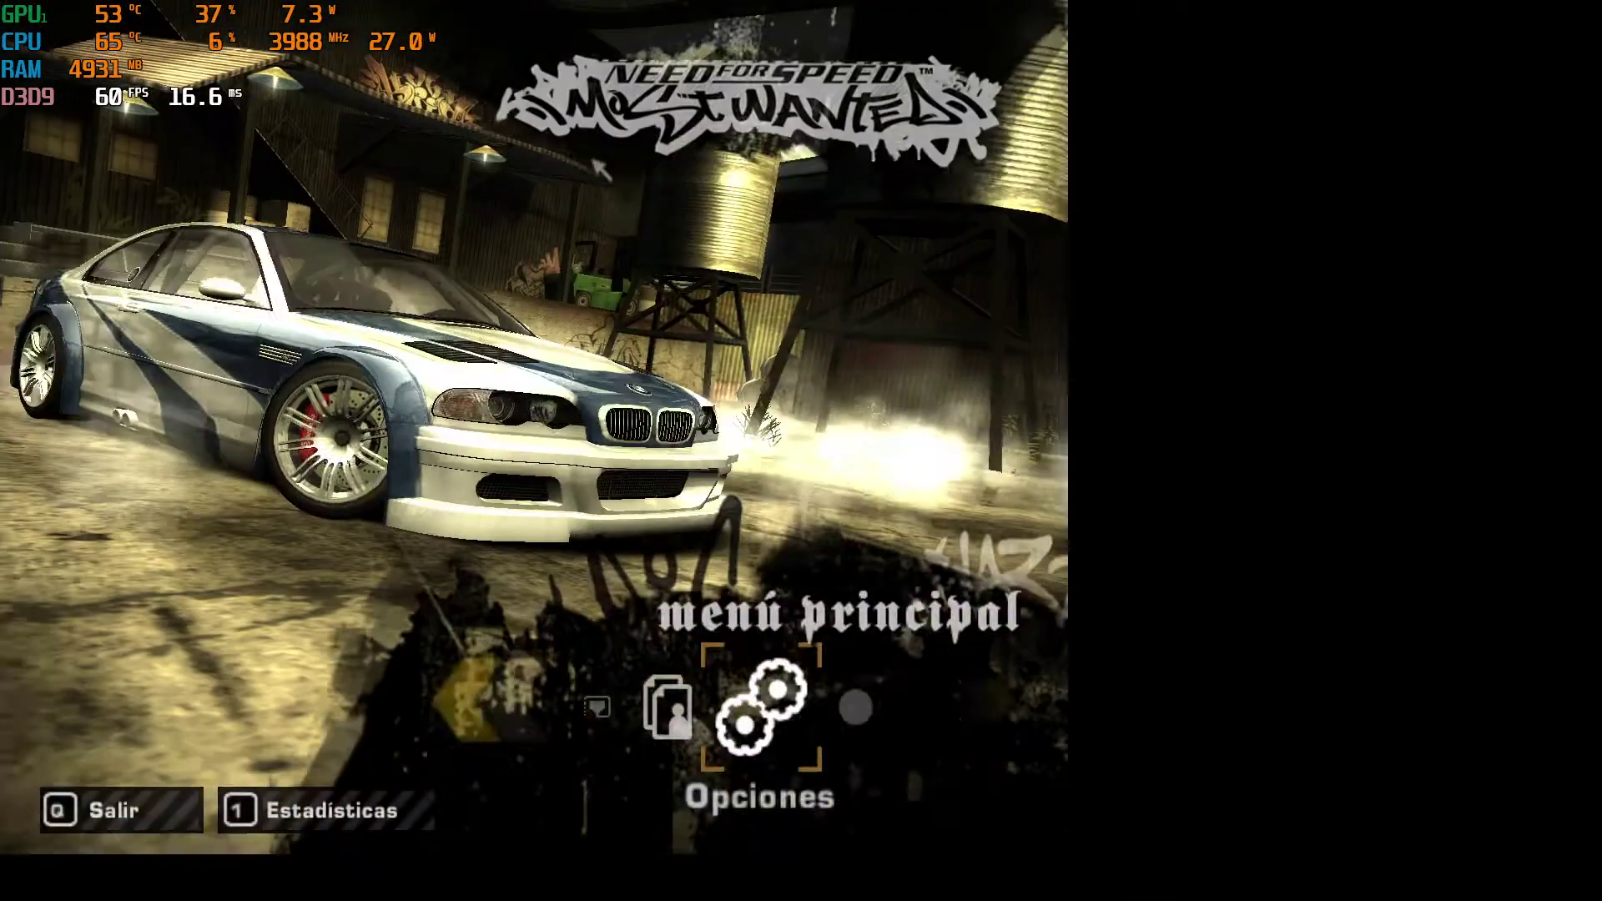
key("Left")
key("Left")
key("Left")
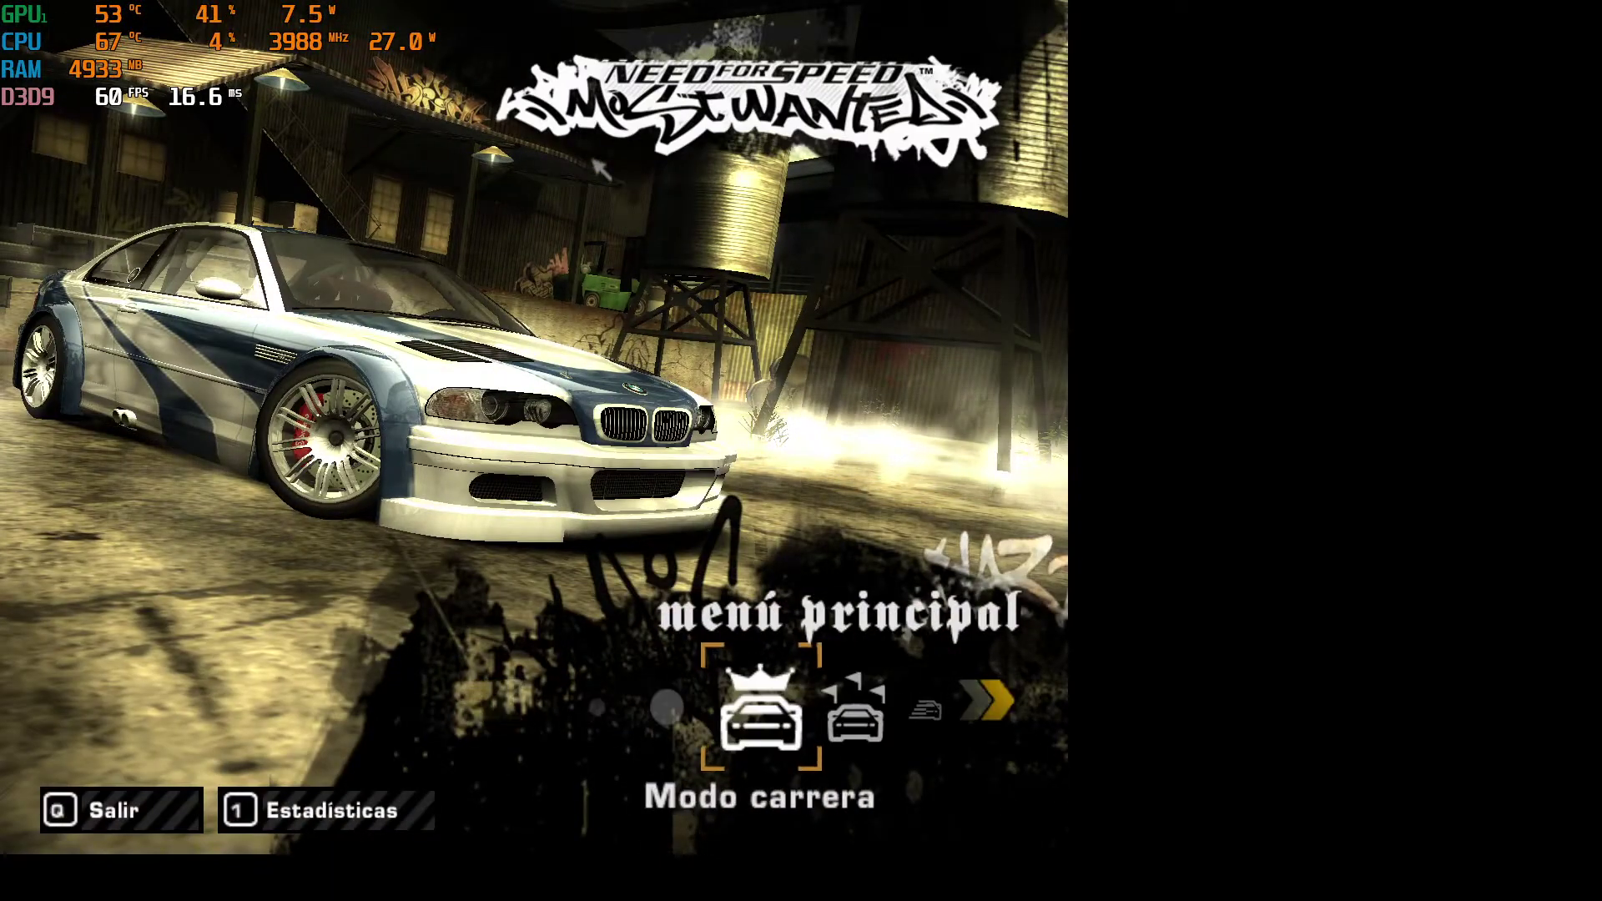
key("Right")
key("Return")
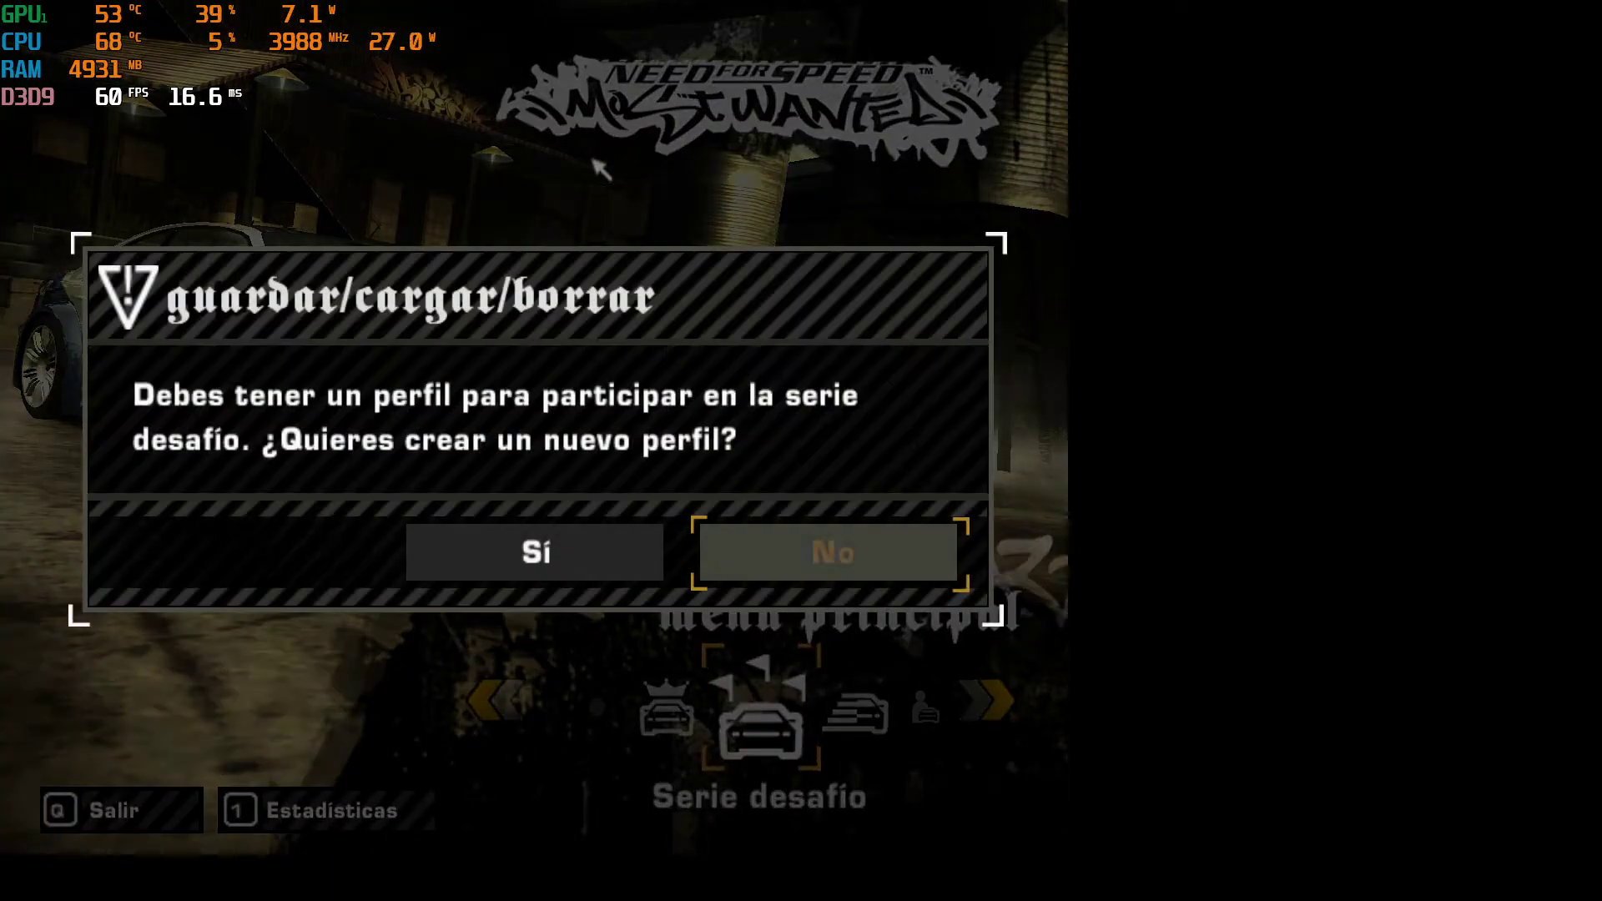
key("Return")
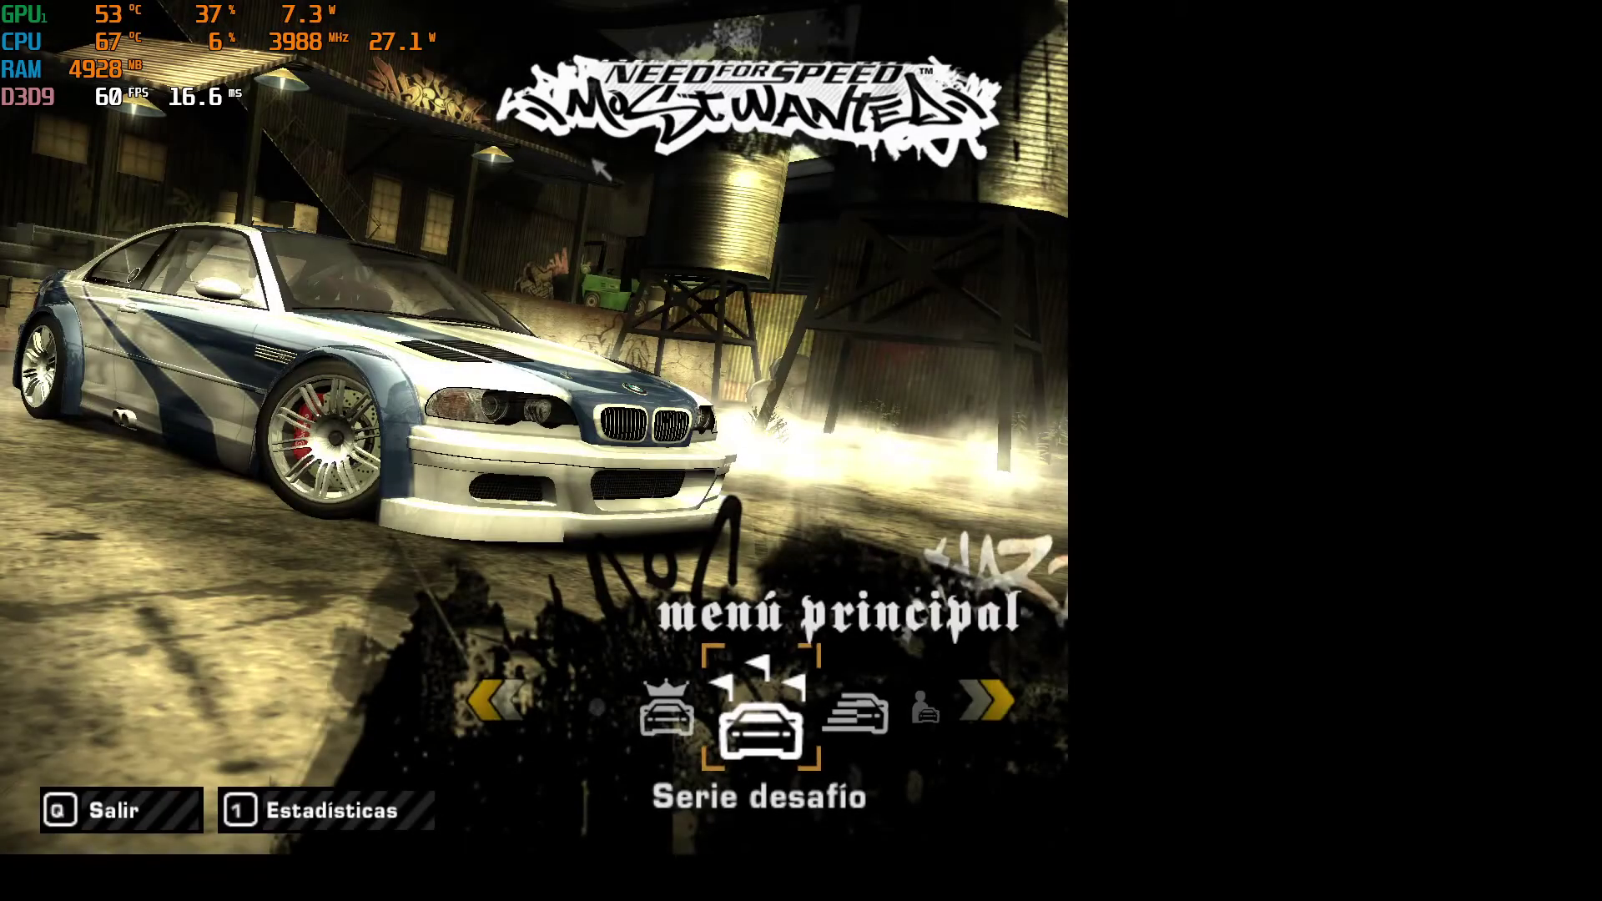
Start a Partida rápida quick race and accept the Heritage & Omega circuit with the Cobalt SS.
key("Right")
key("Return")
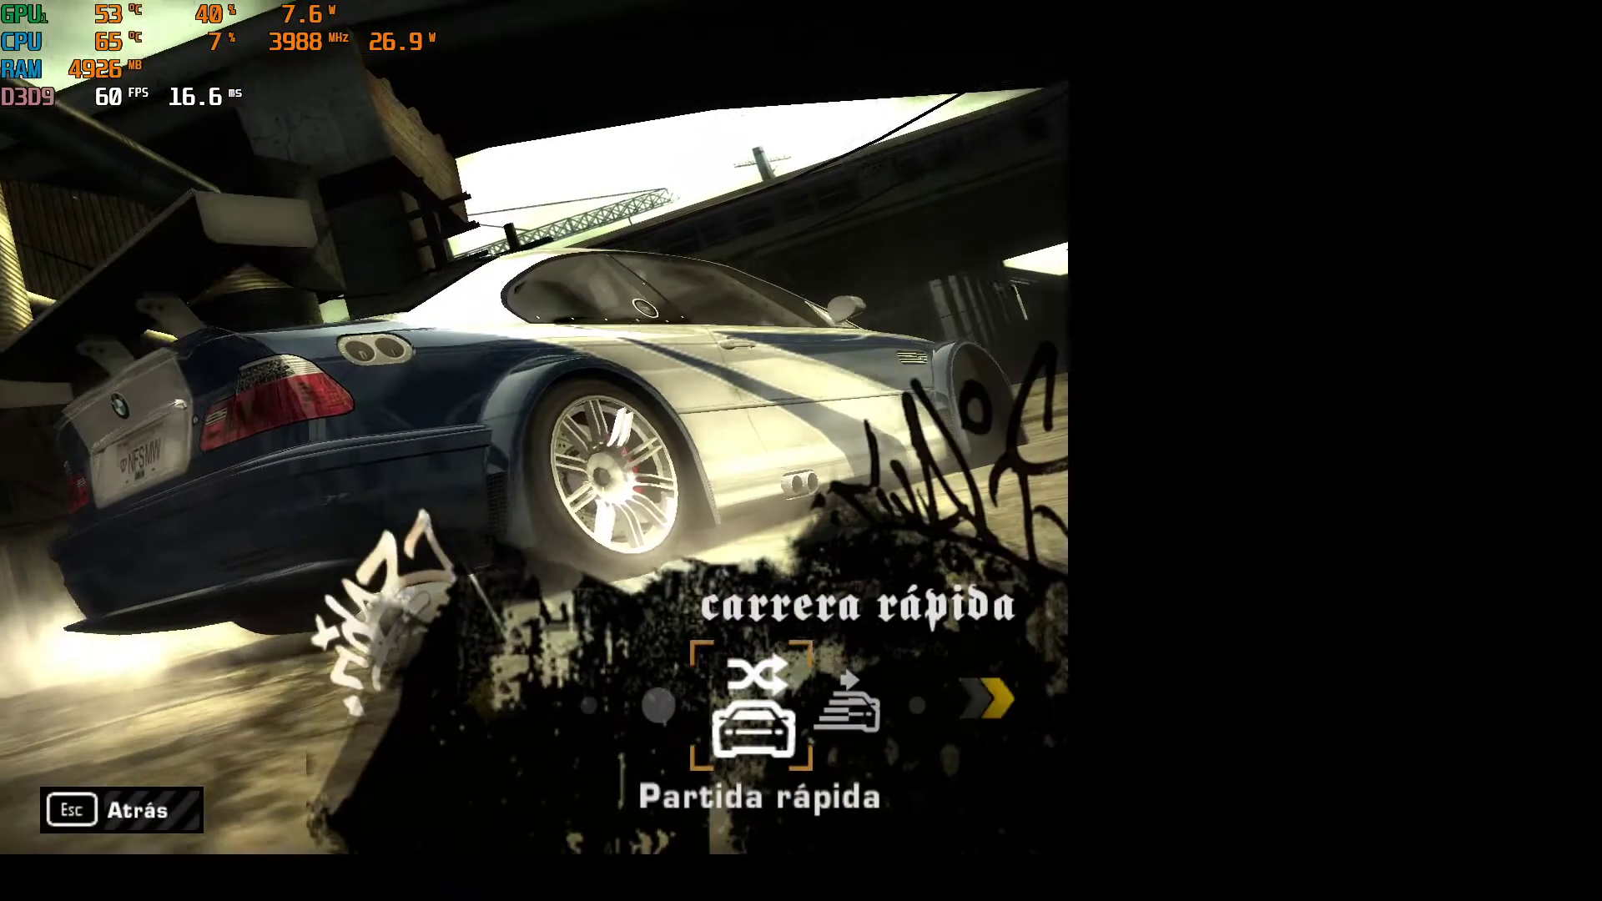
key("Return")
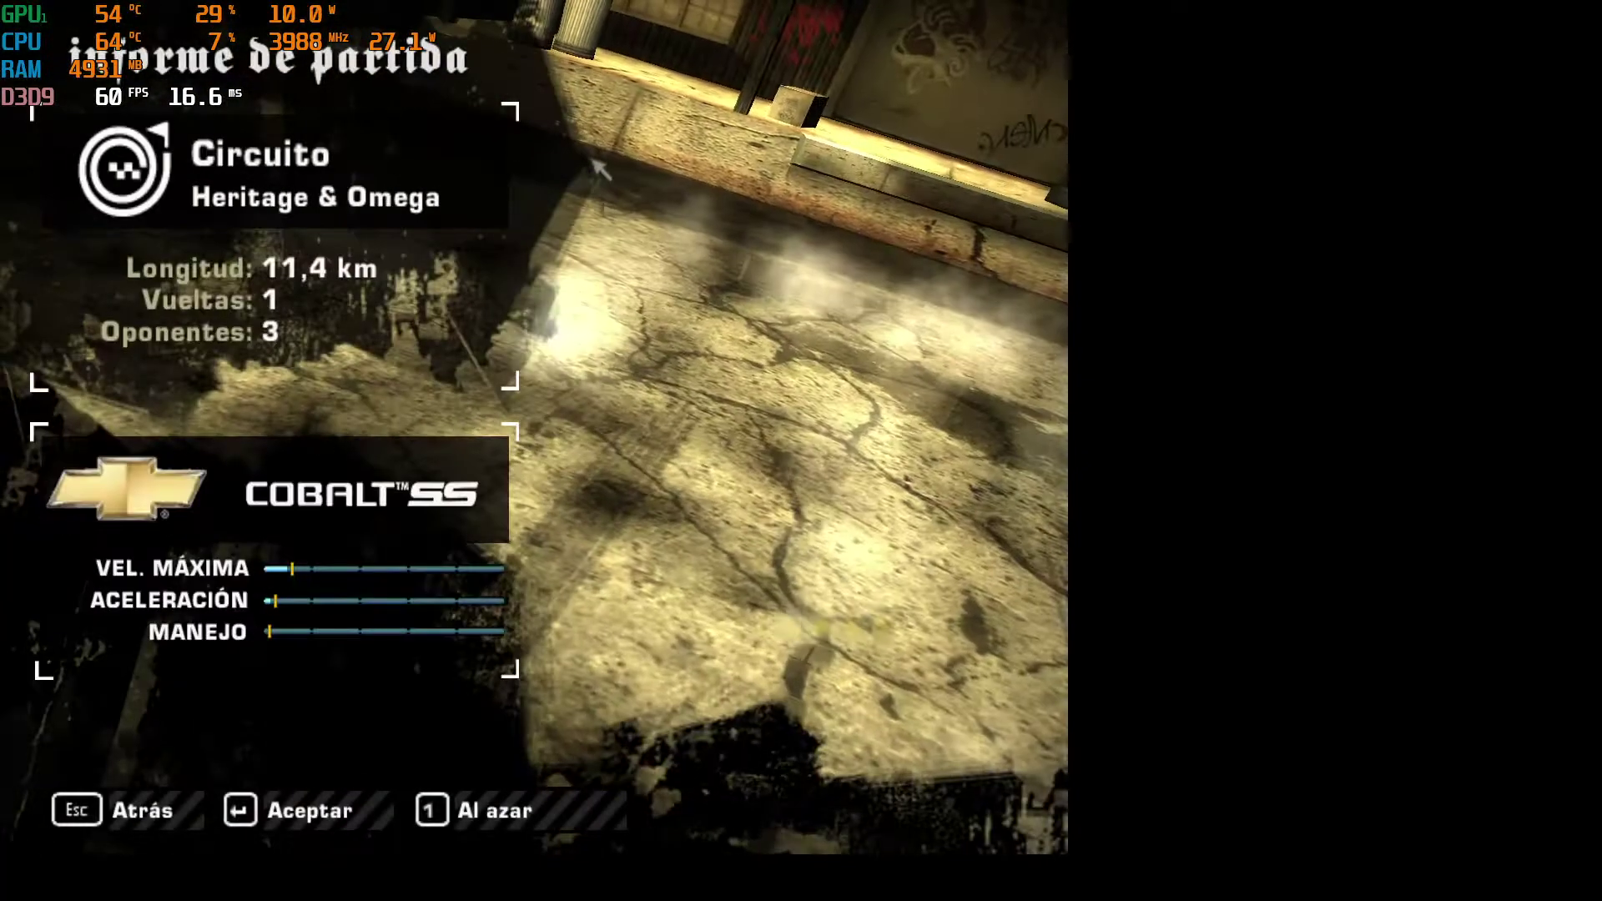
key("Return")
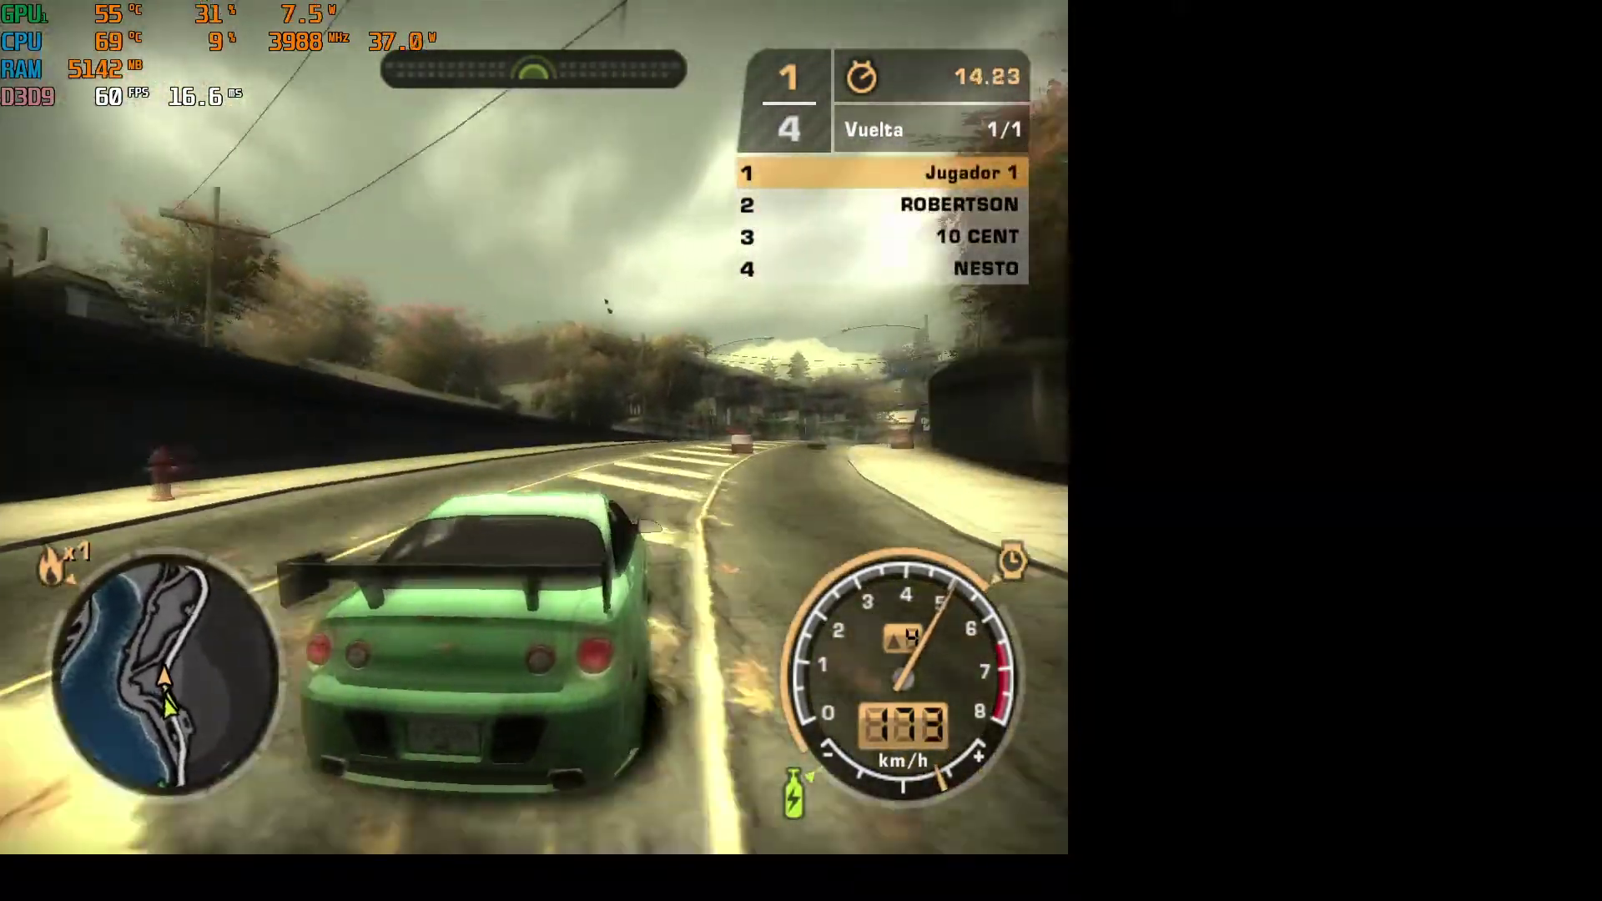
Drive the Cobalt SS along the circuit, pausing and resuming the race once.
key("Left")
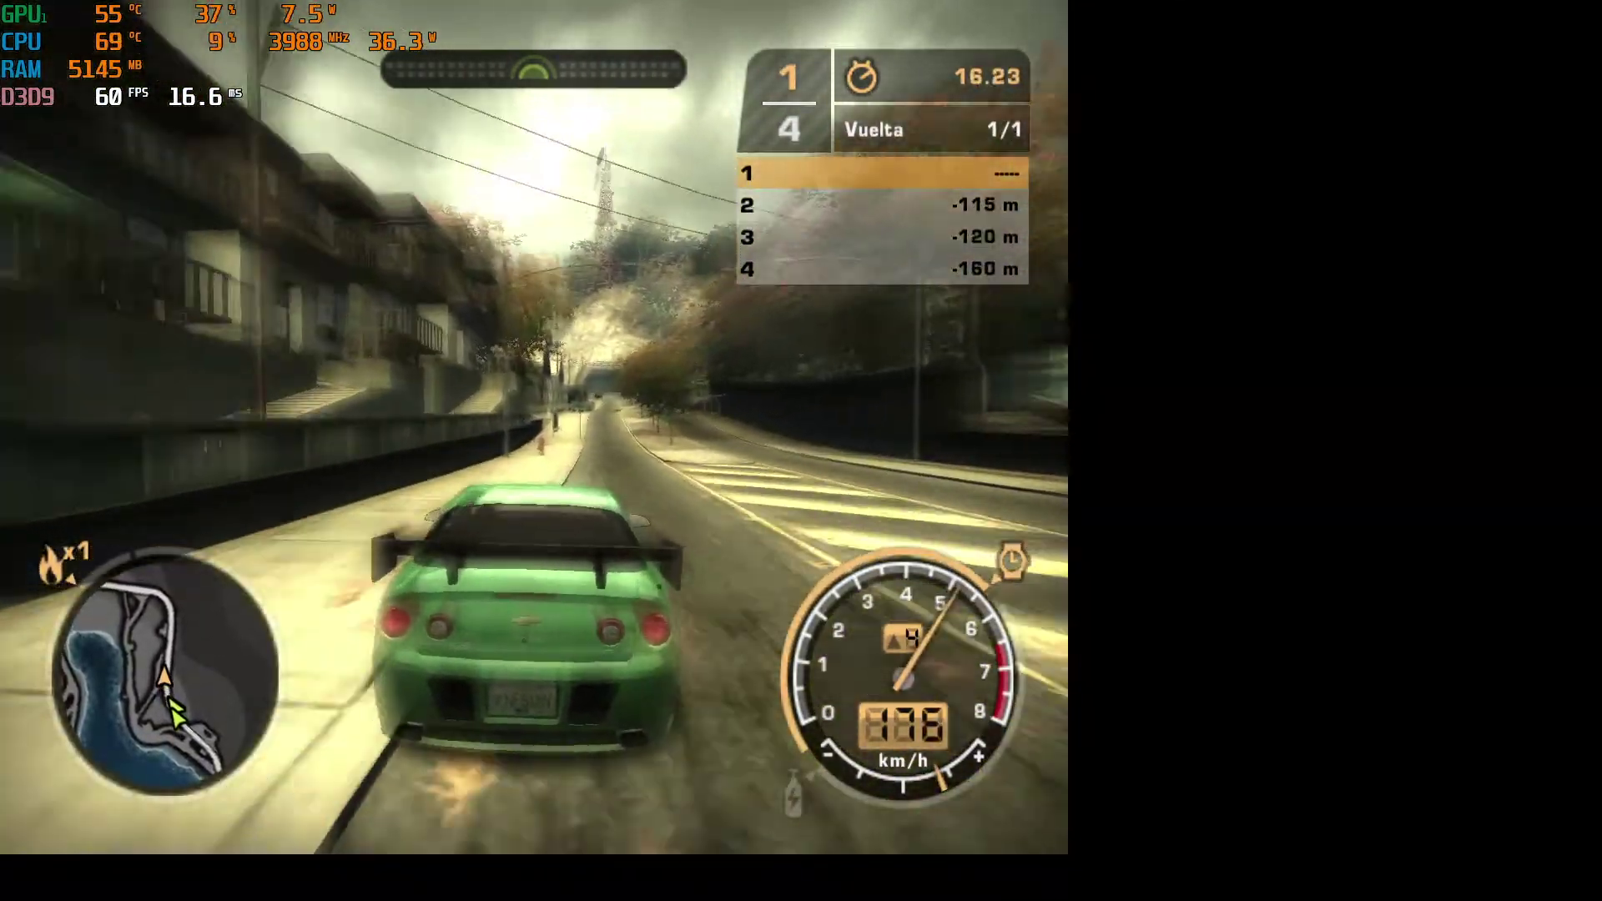
key("Escape")
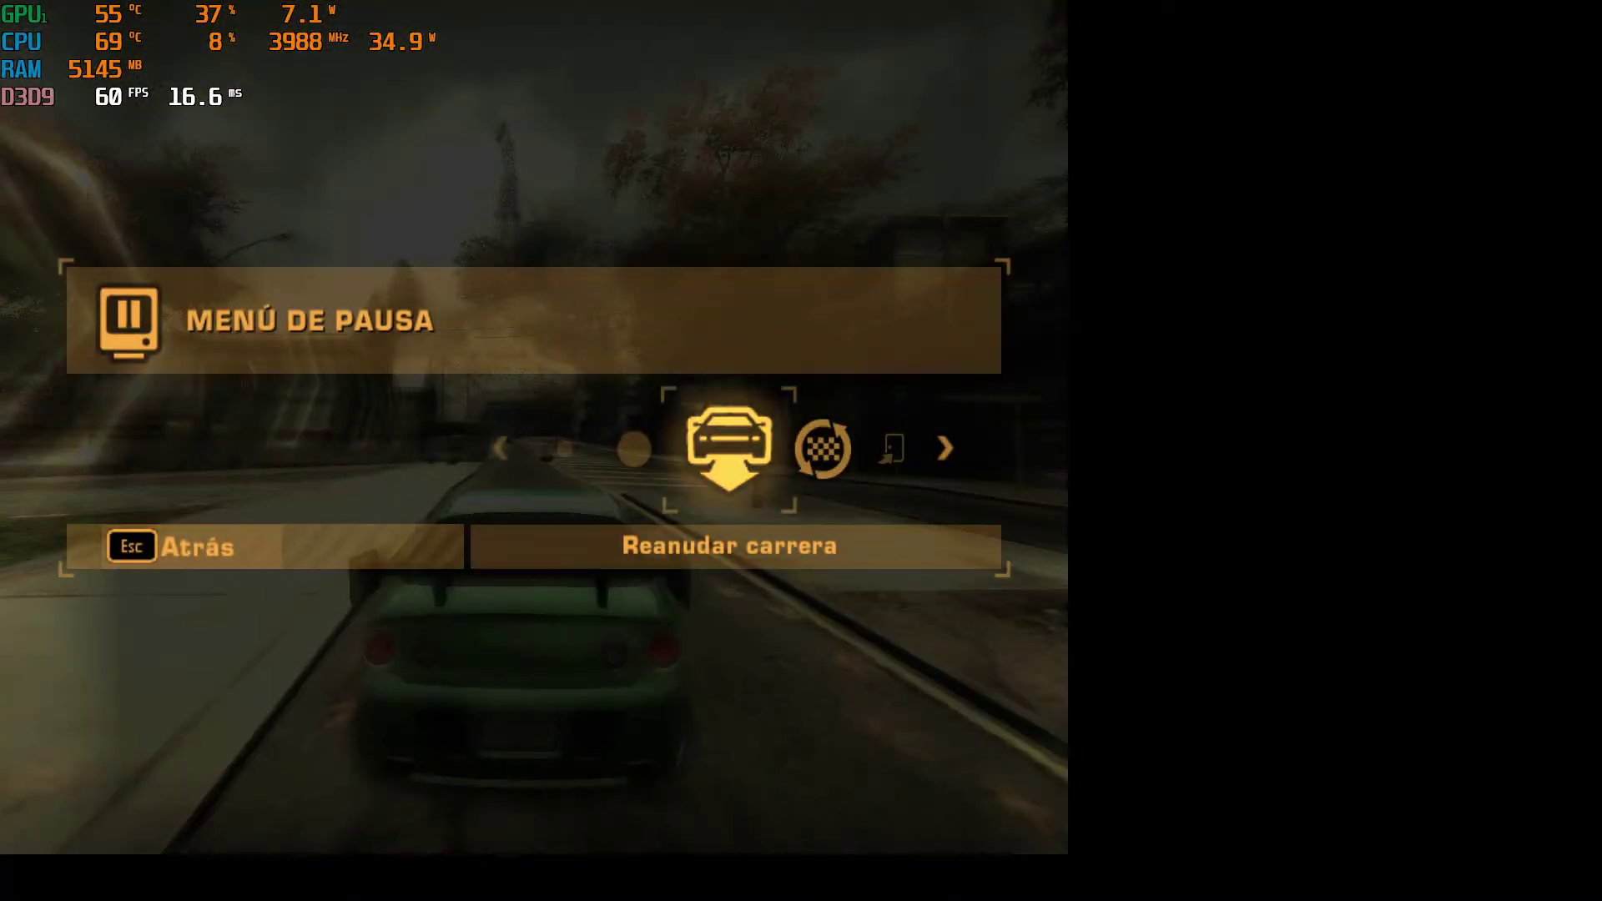
key("Return")
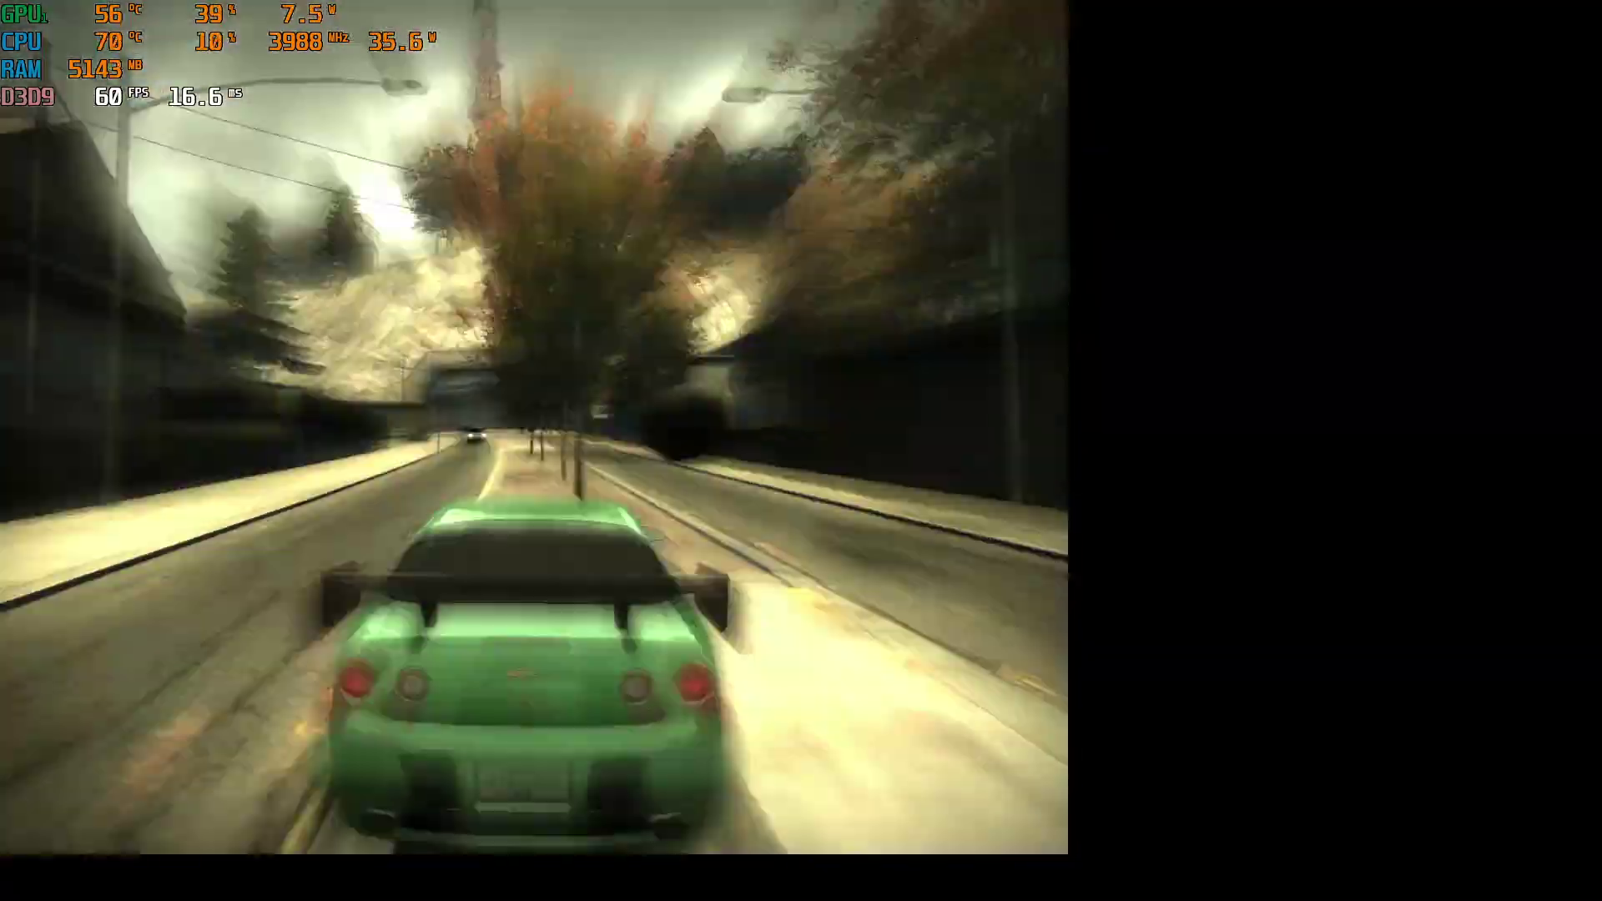
key("Left")
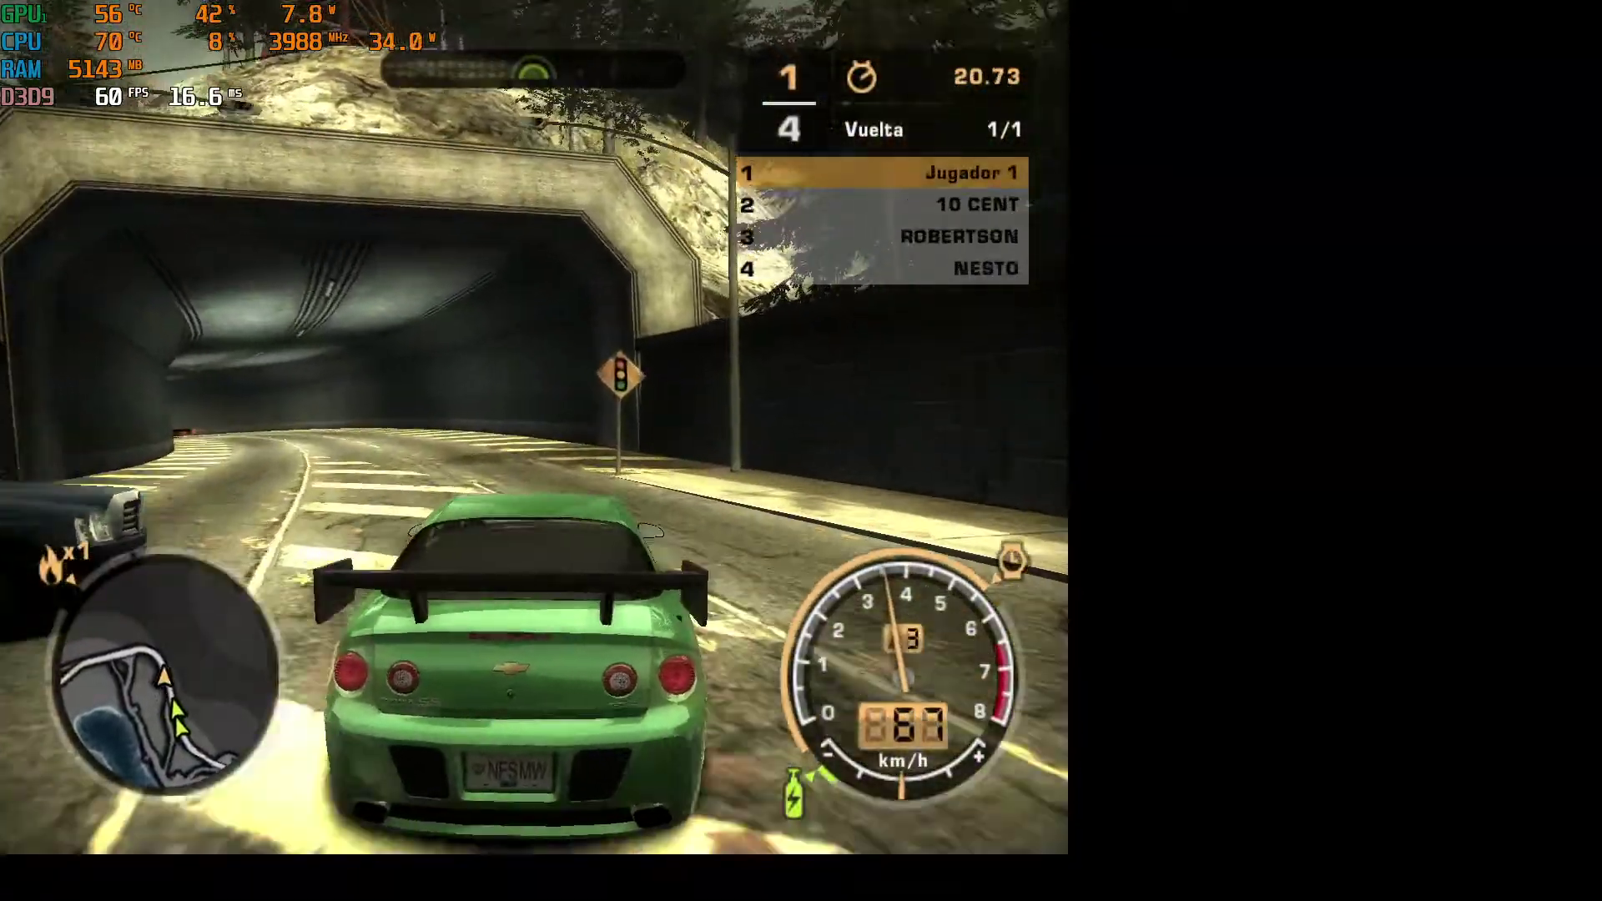
Pause the race and leave it with Salir al menú principal, confirming the exit.
key("Escape")
key("Right")
key("Right")
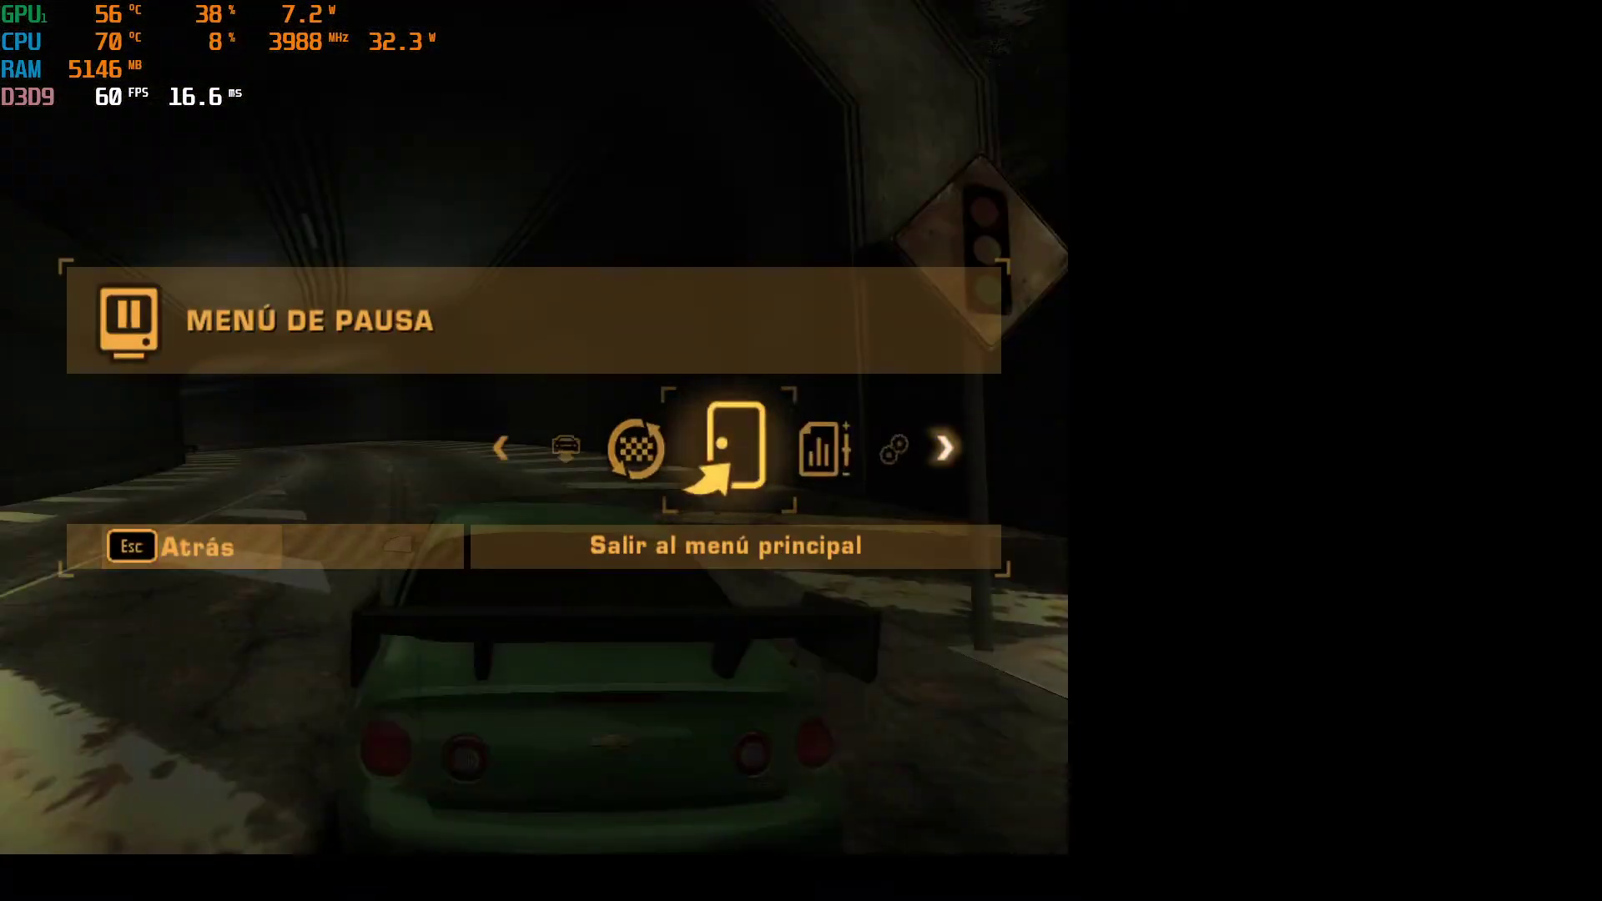
key("Right")
key("Right")
key("Left")
key("Left")
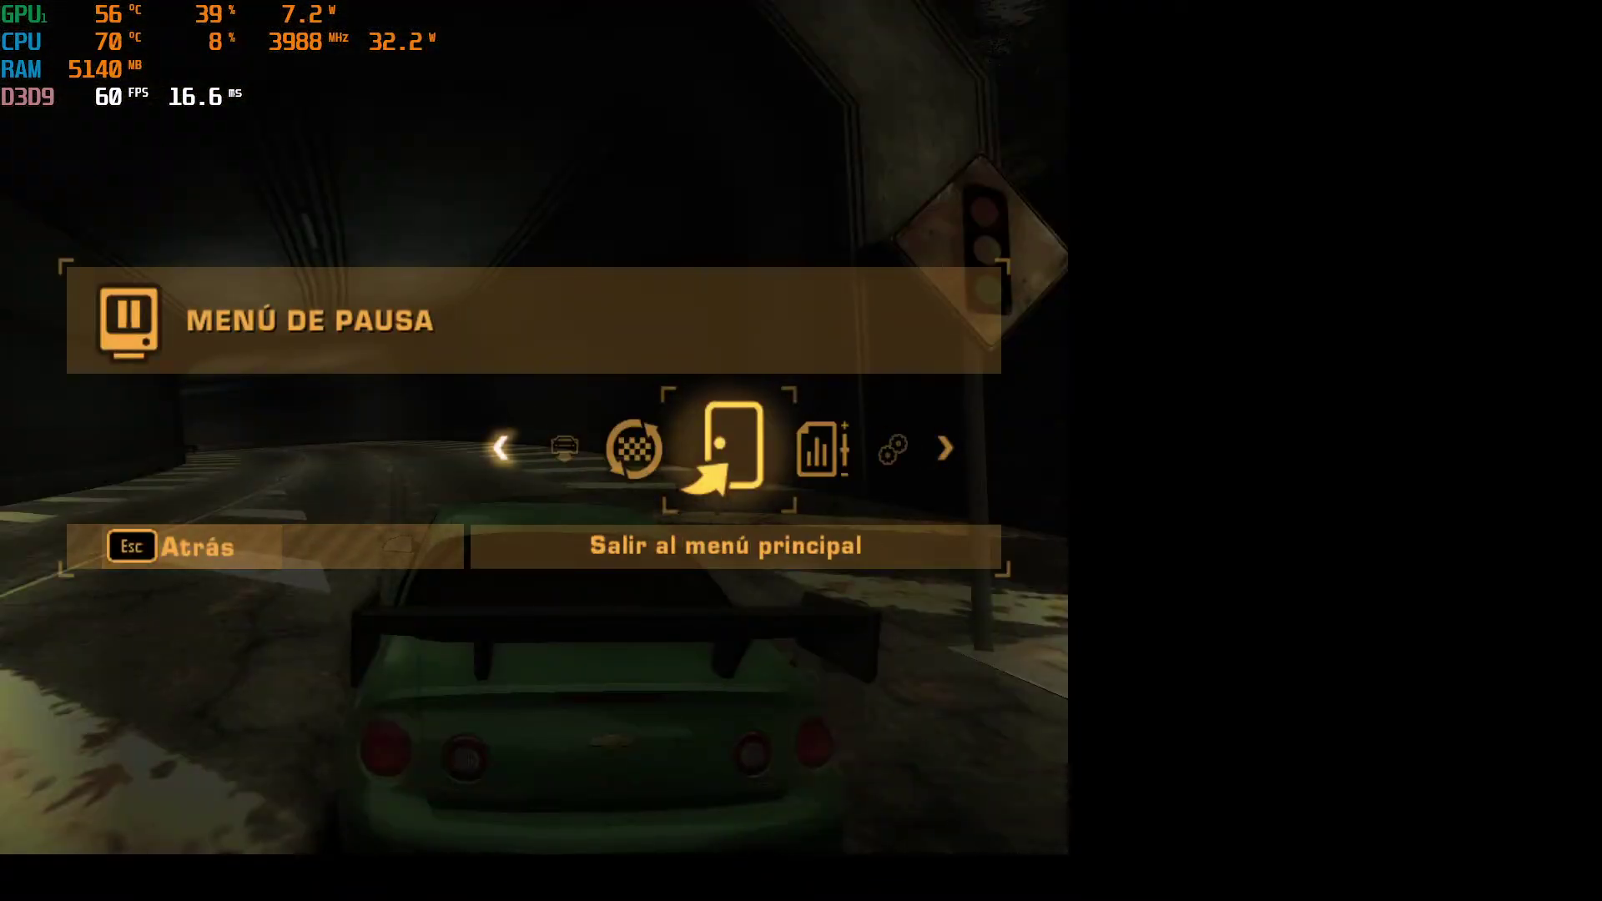
key("Return")
key("Return")
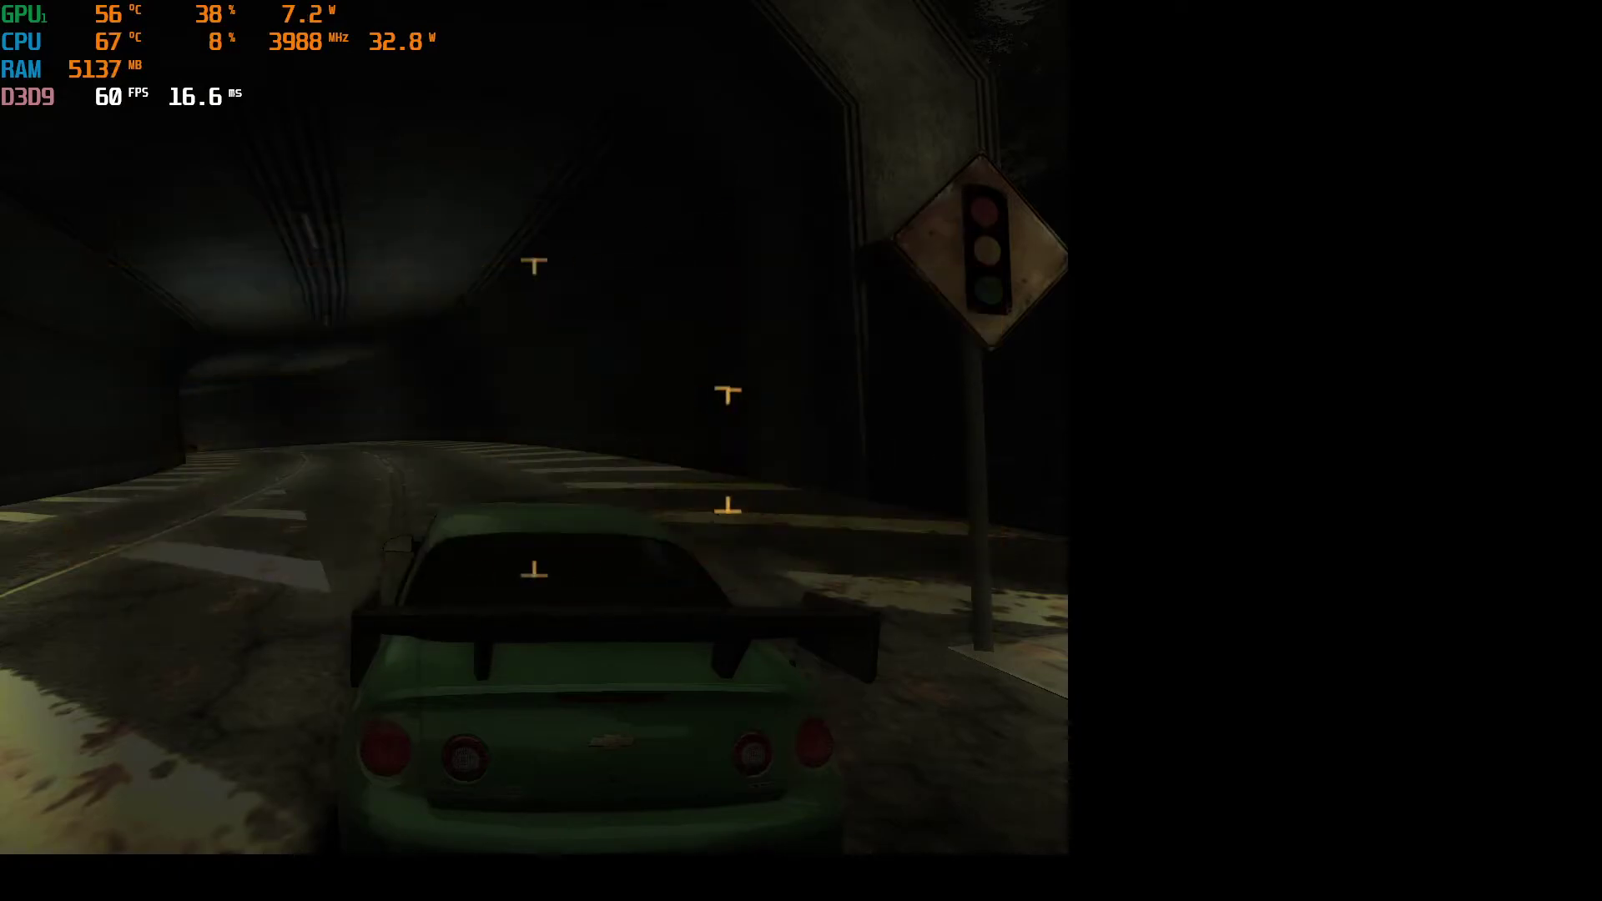
Quit the game to the desktop, accepting the loss of unsaved changes.
key("Escape")
key("Left")
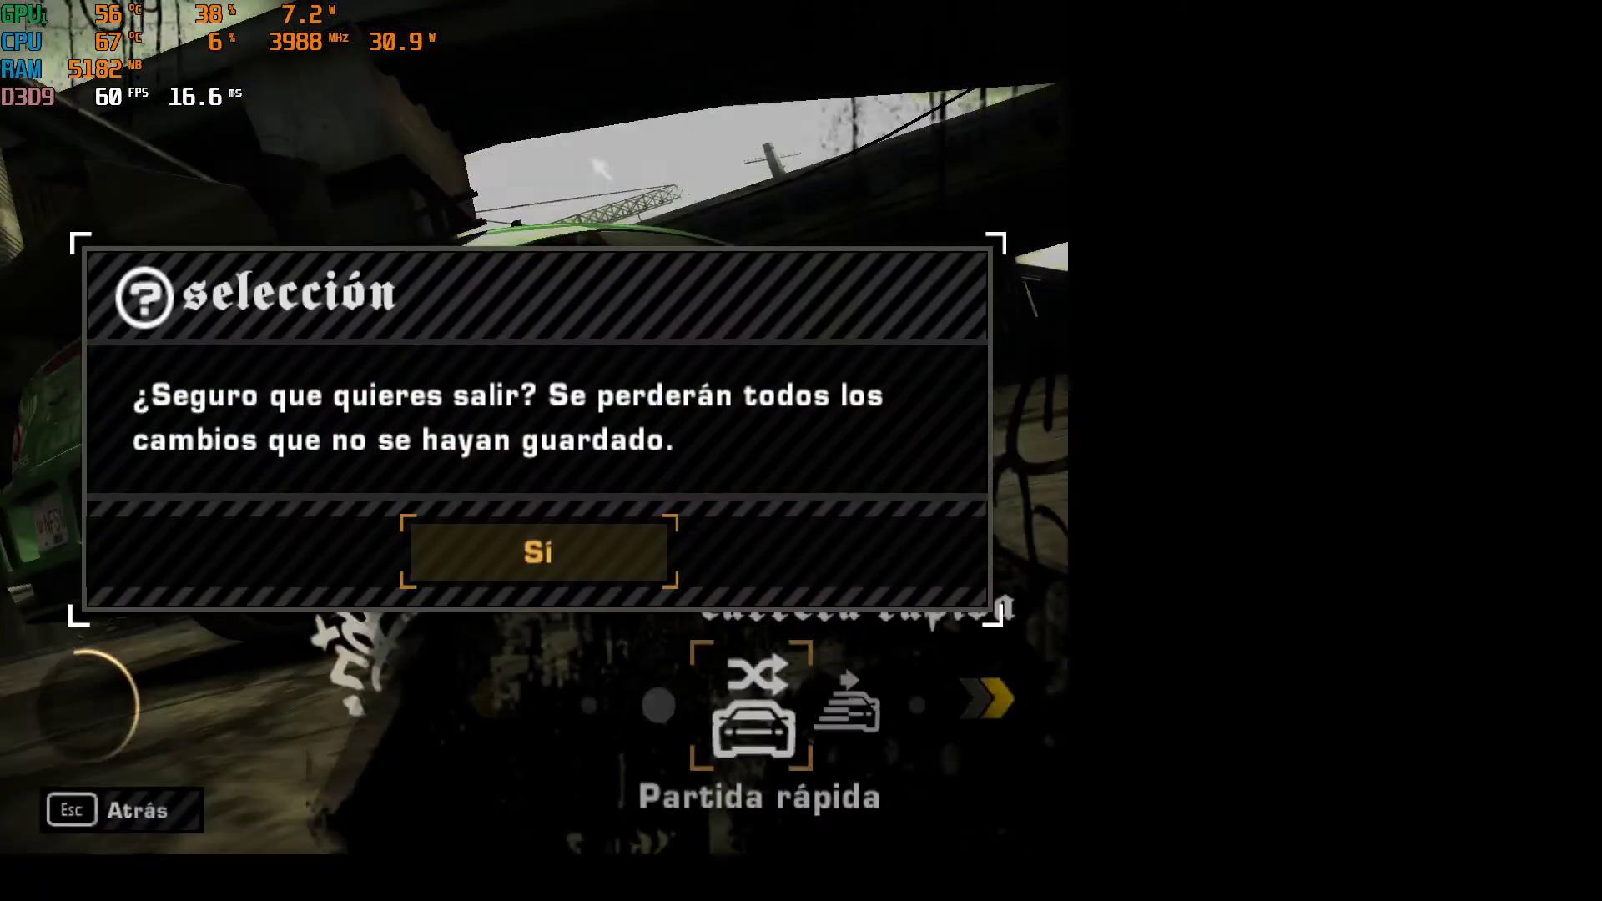
key("Return")
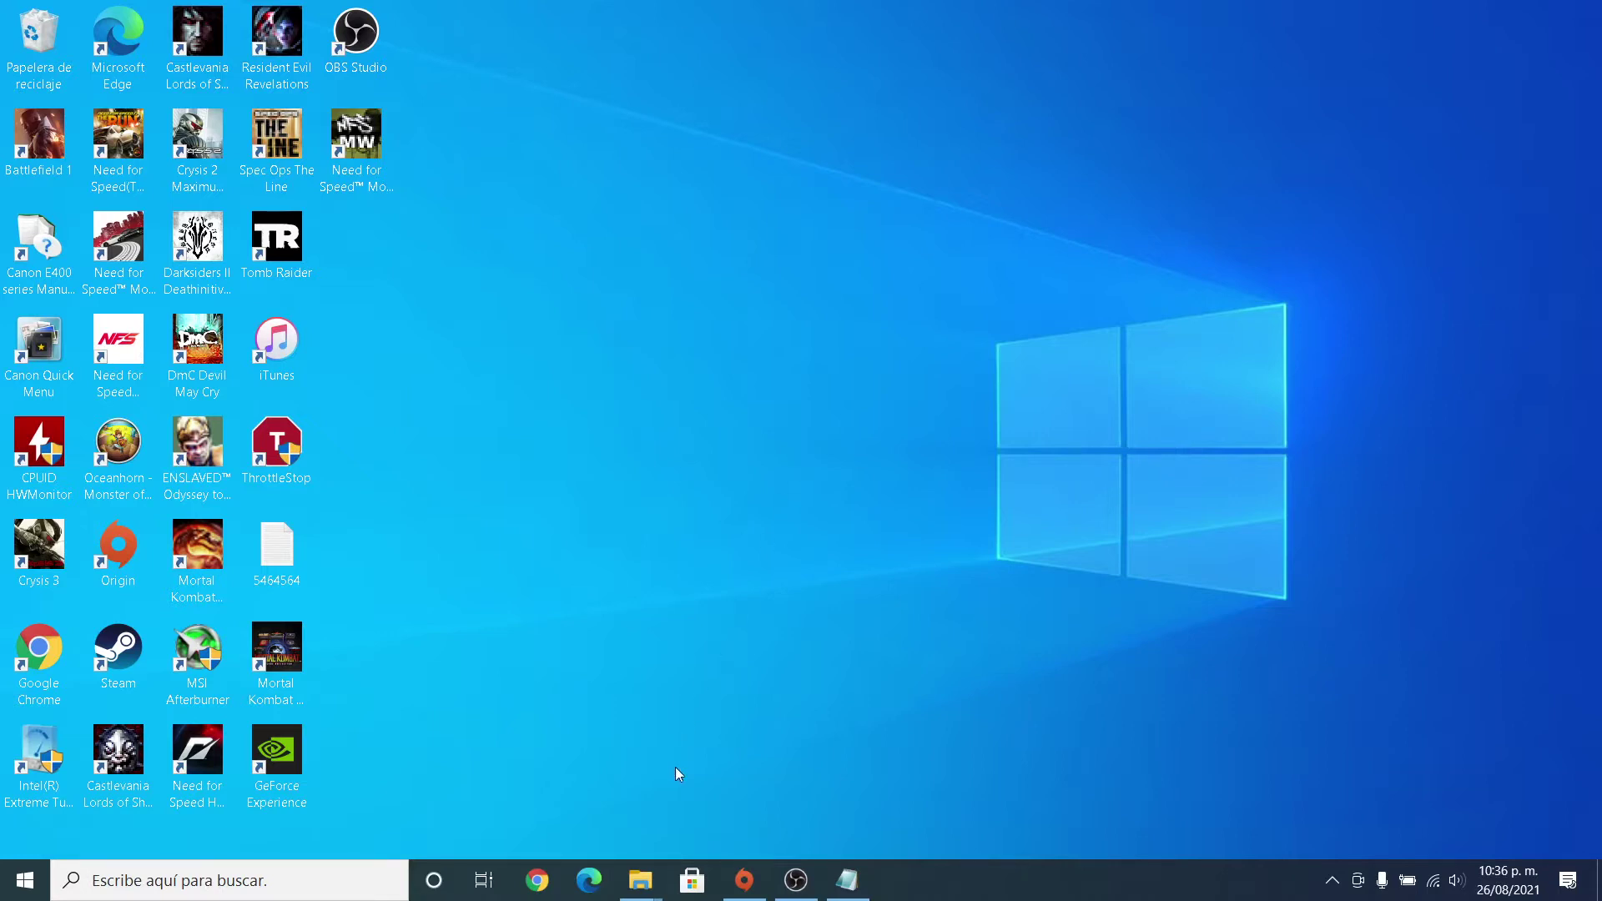
Copy all files and folders inside the inner Complex Installation folder in Descargas, and check the mod's ReadMe instructions.
mouse_move(634, 876)
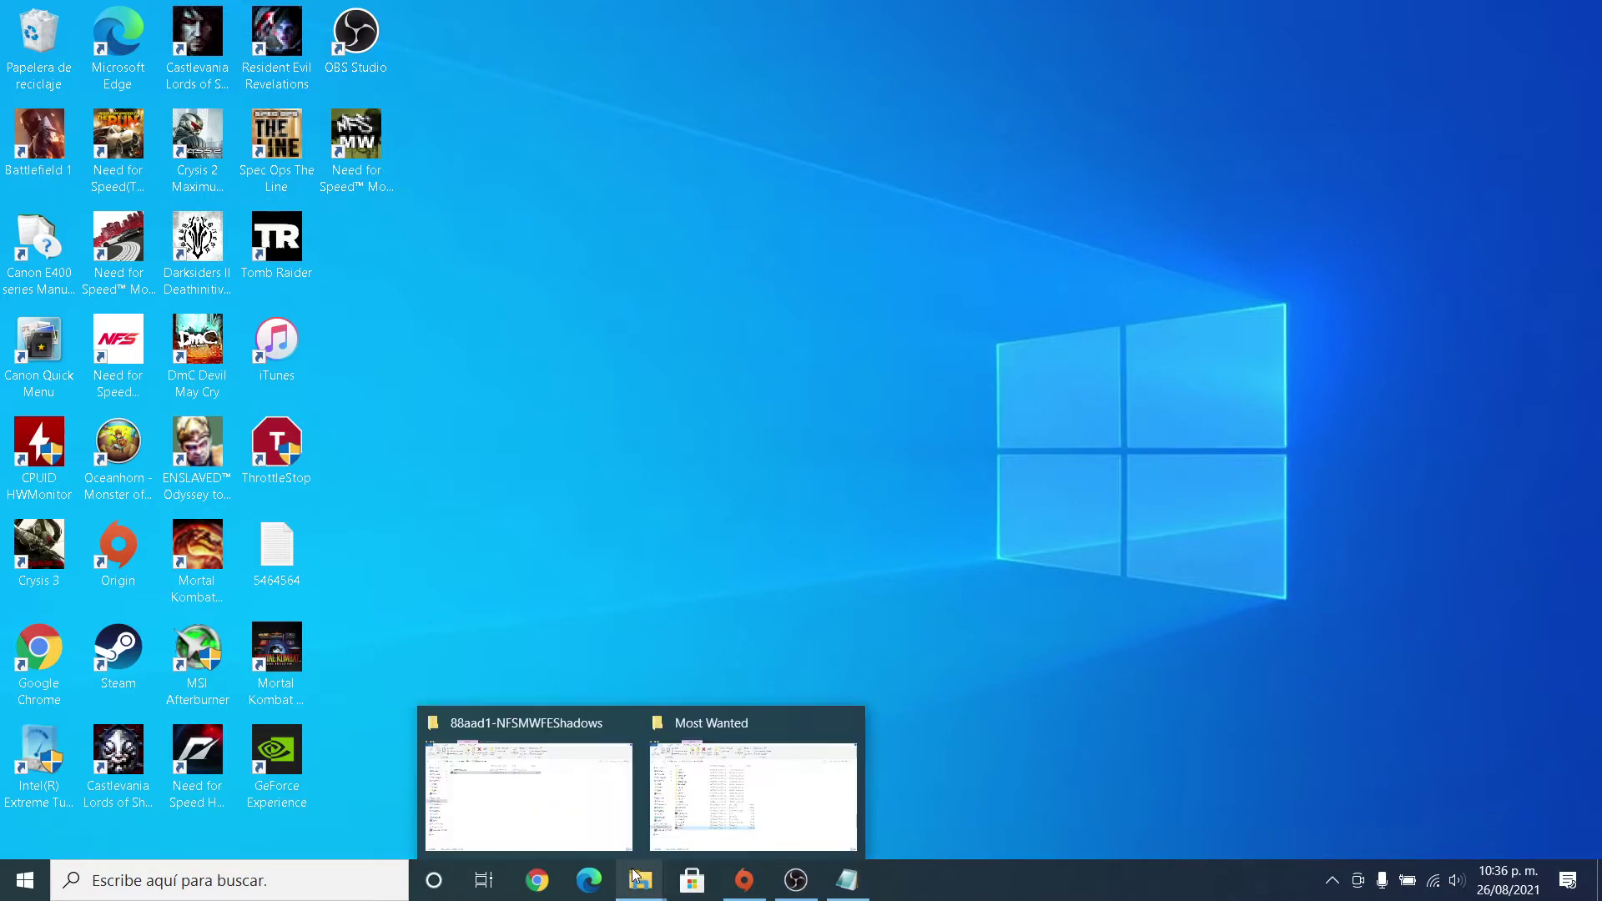
left_click(619, 778)
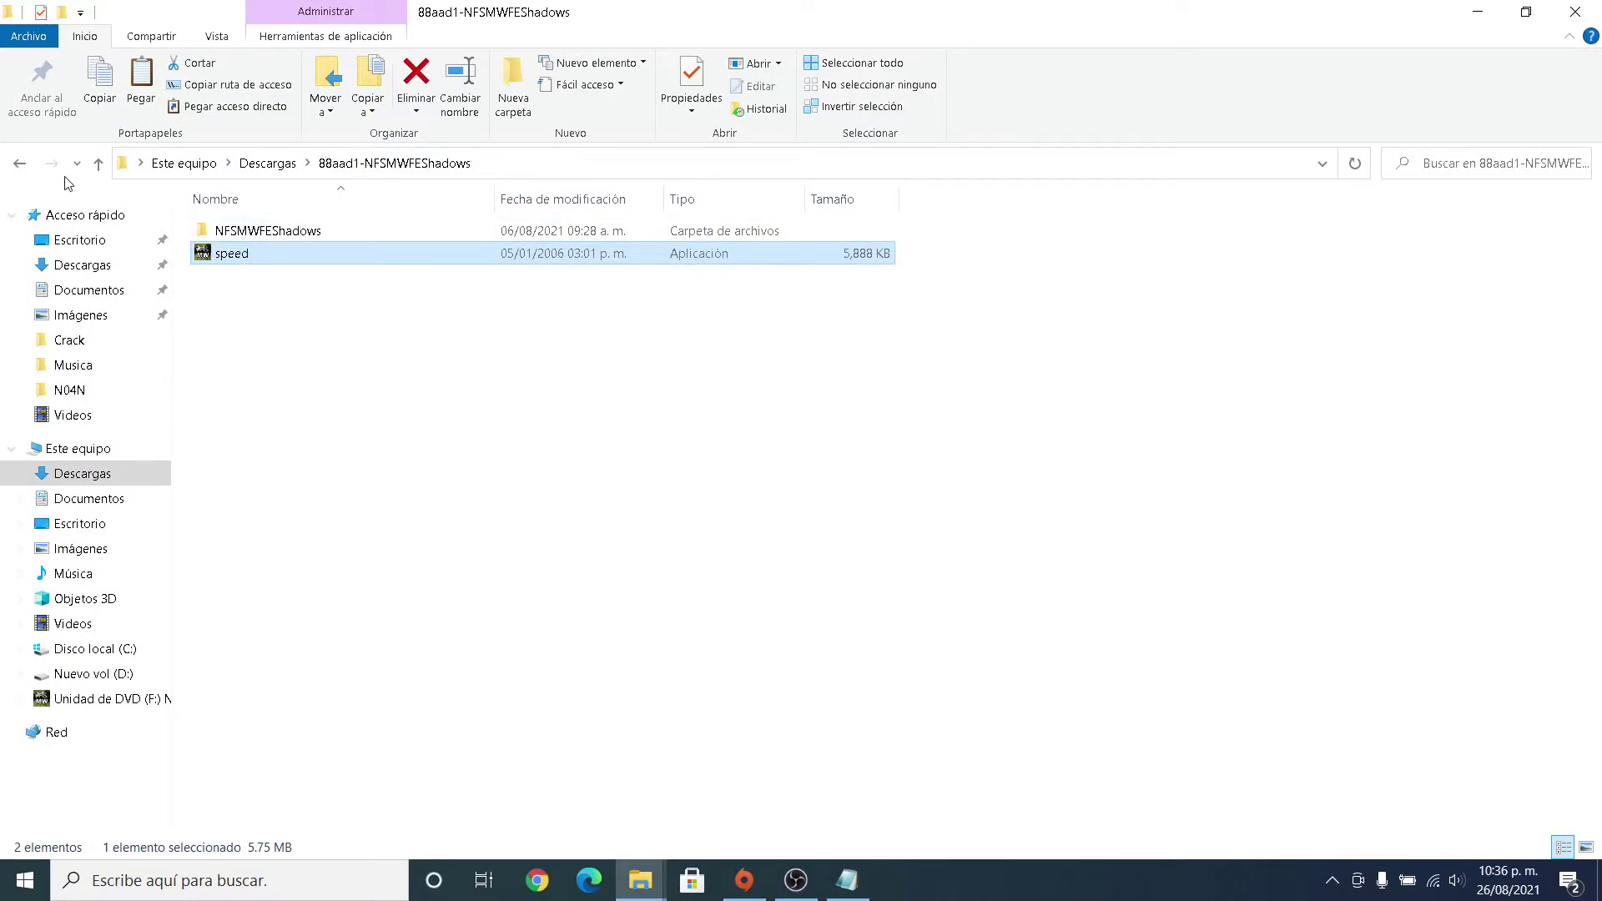
left_click(22, 166)
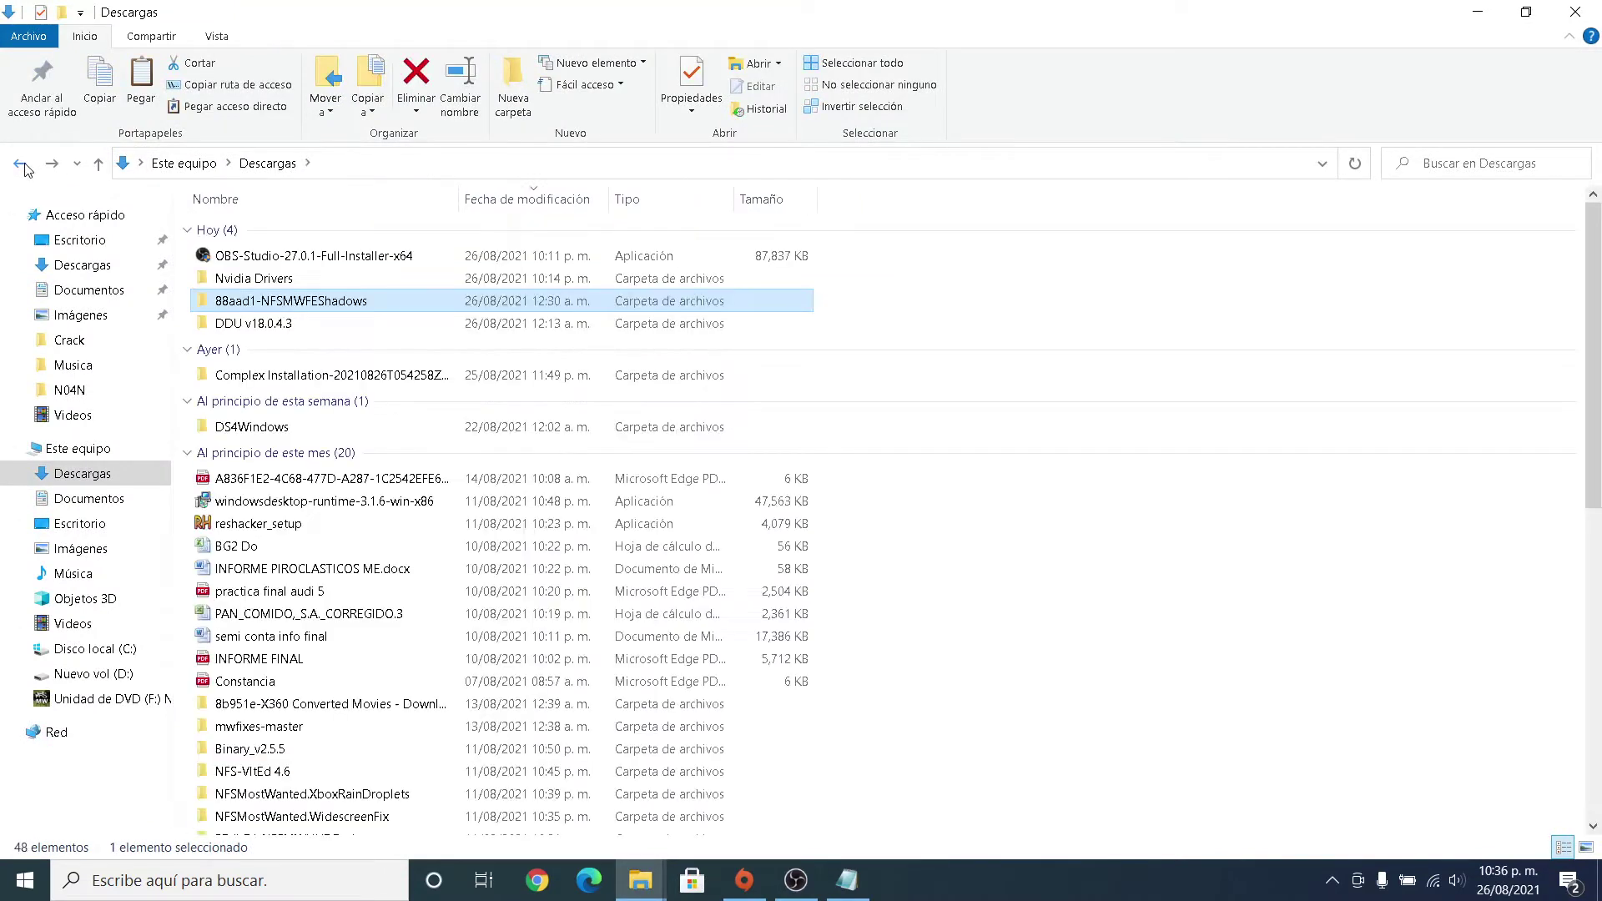
double_click(293, 375)
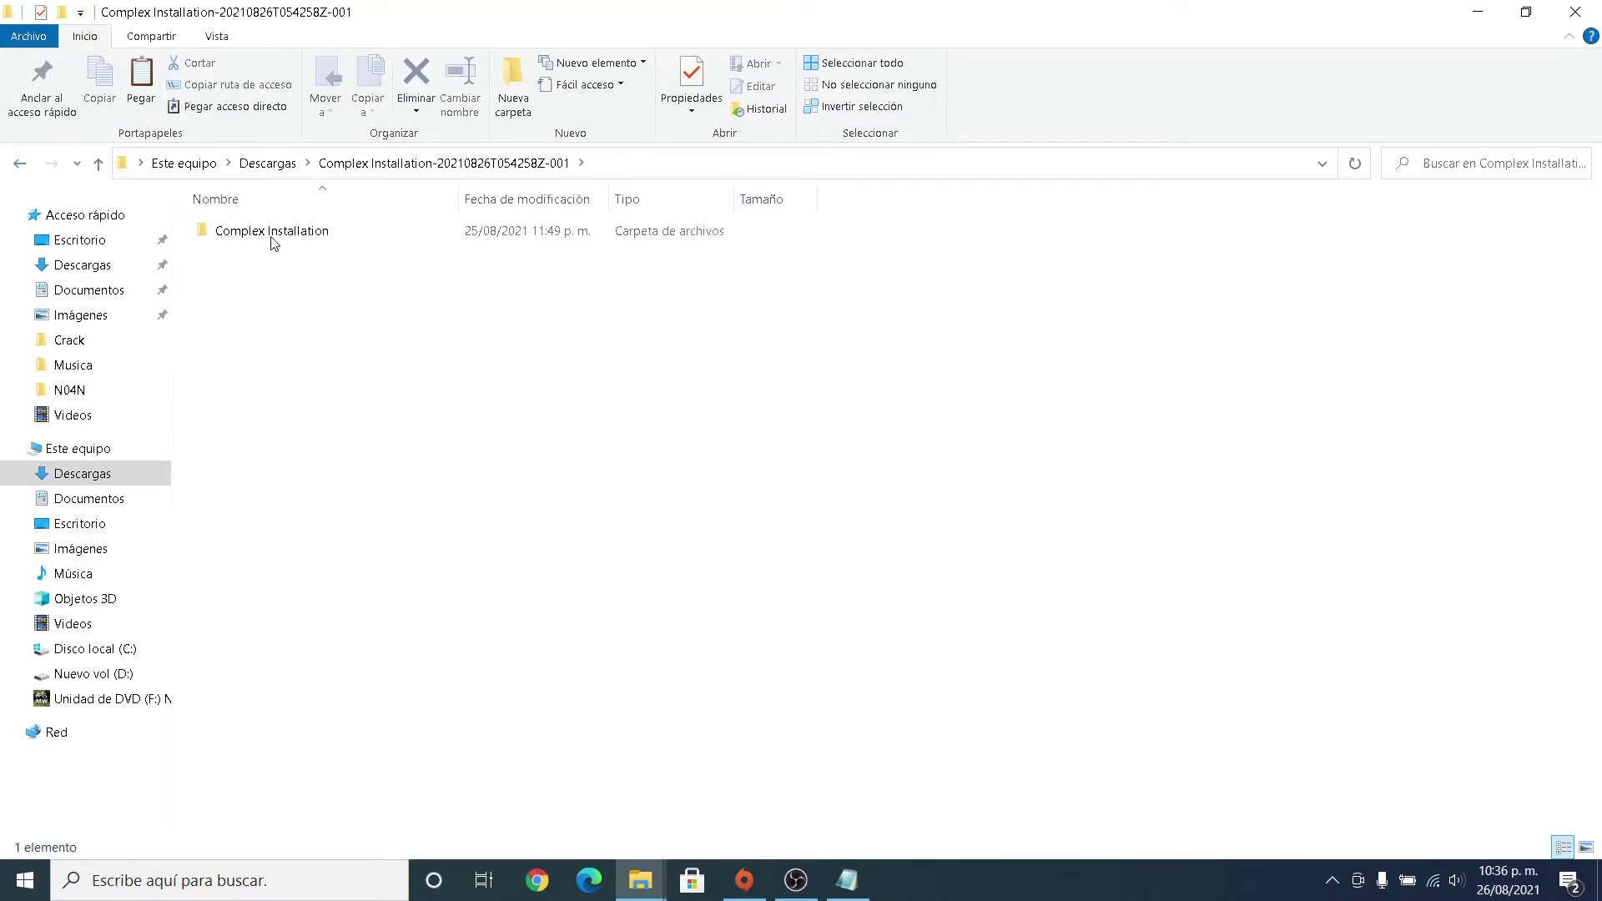
double_click(274, 232)
left_click_drag(284, 469, 307, 229)
left_click(847, 881)
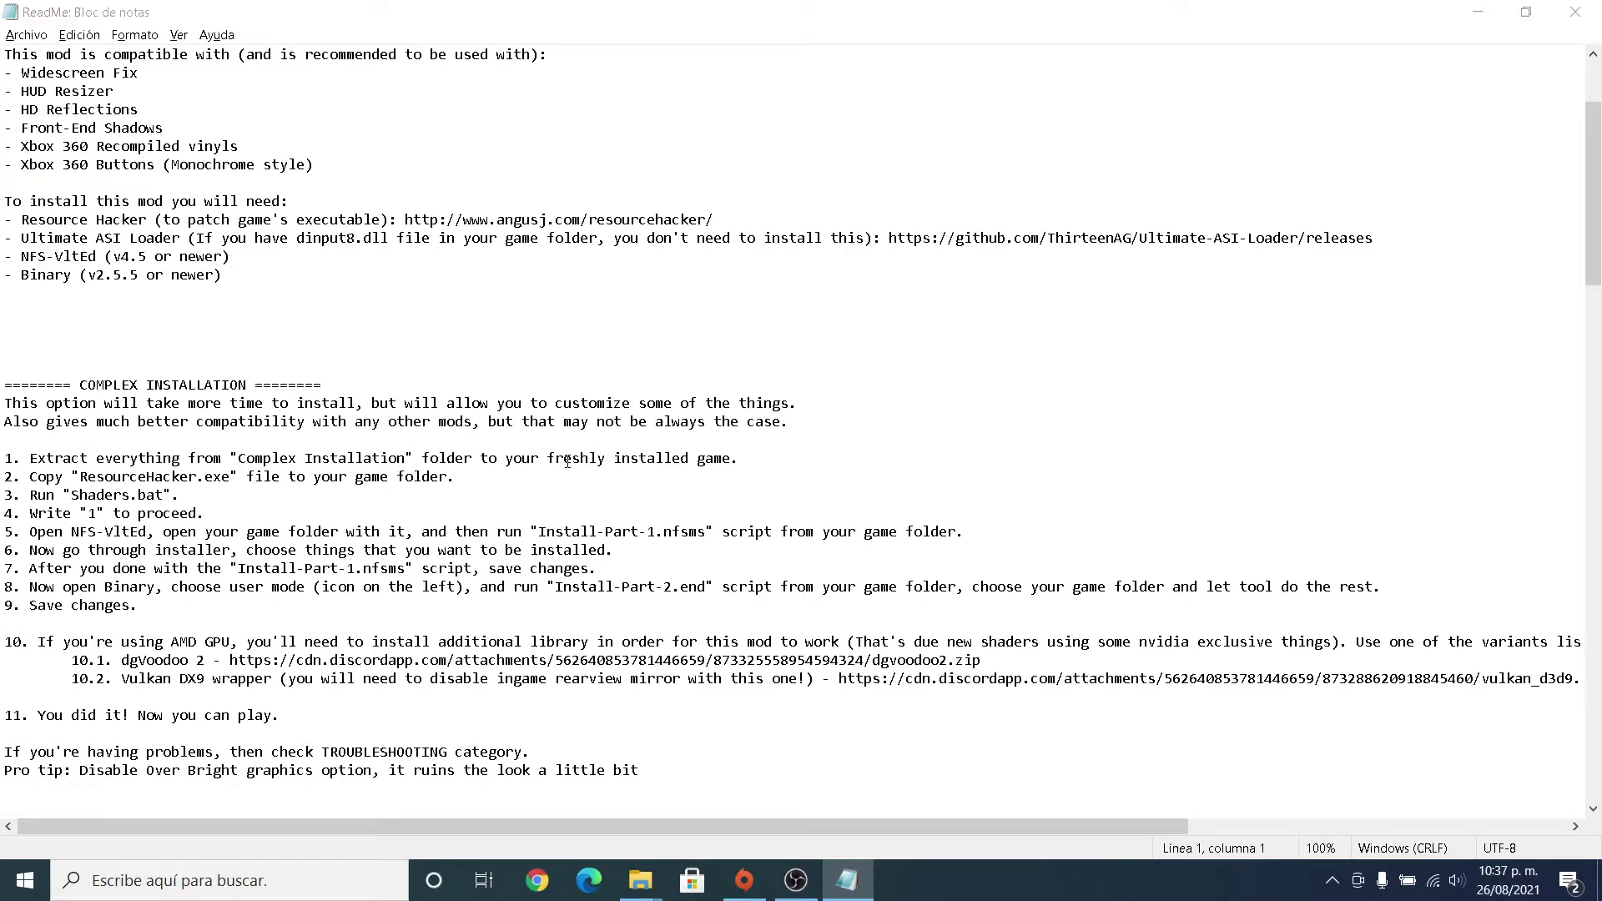
key("alt+Tab")
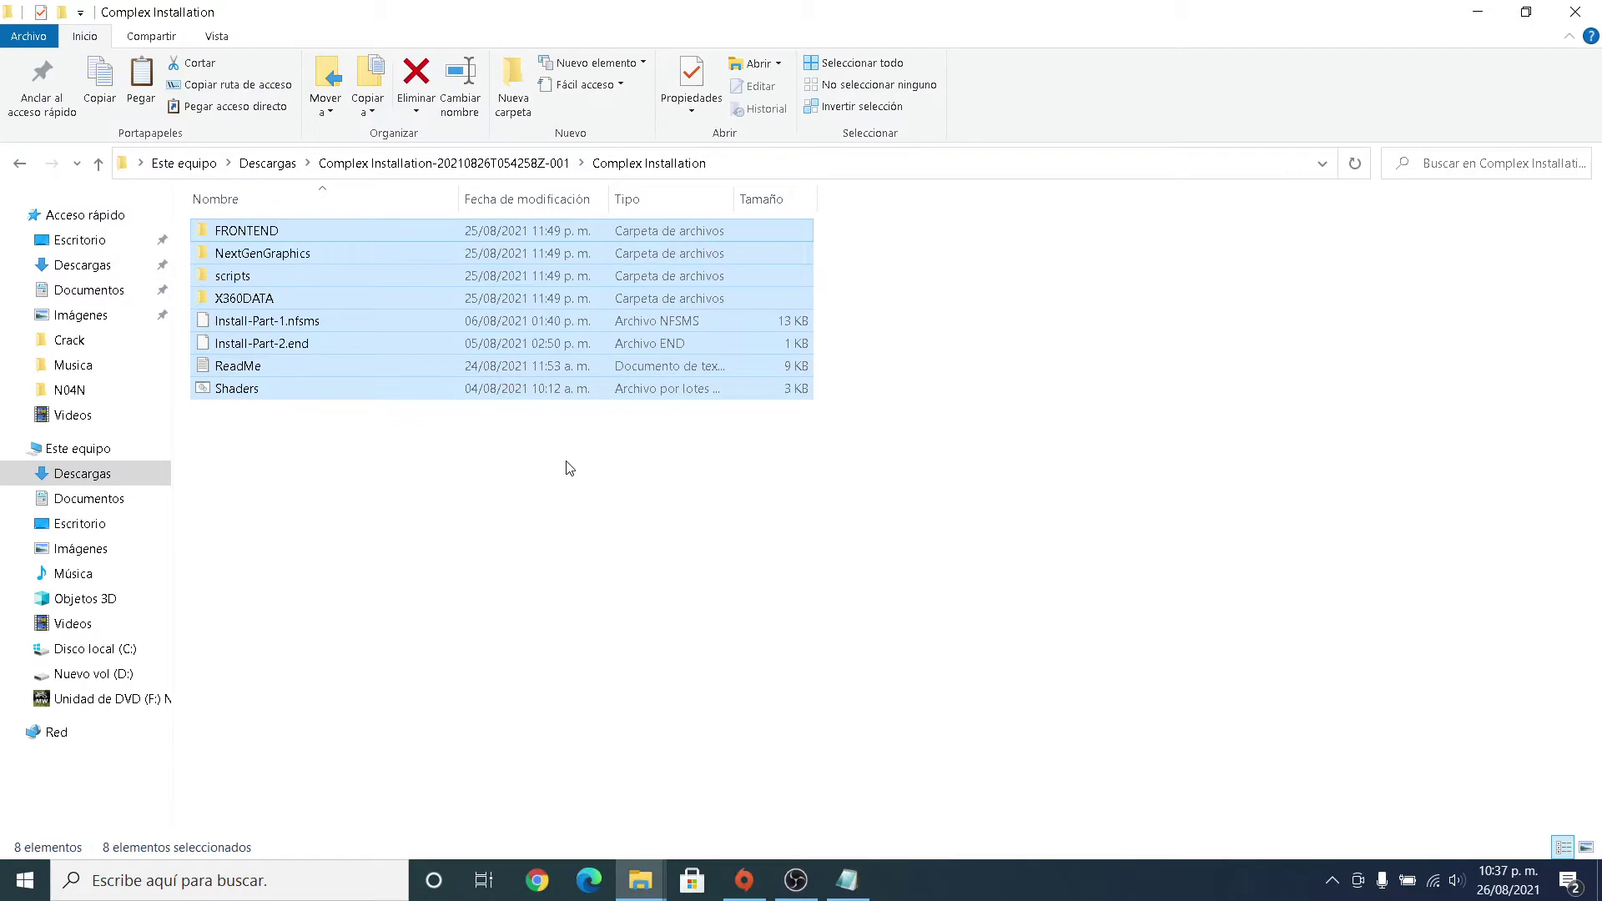
Paste the copied mod files into the Most Wanted game folder on drive D:, replacing the files with matching names.
left_click(635, 893)
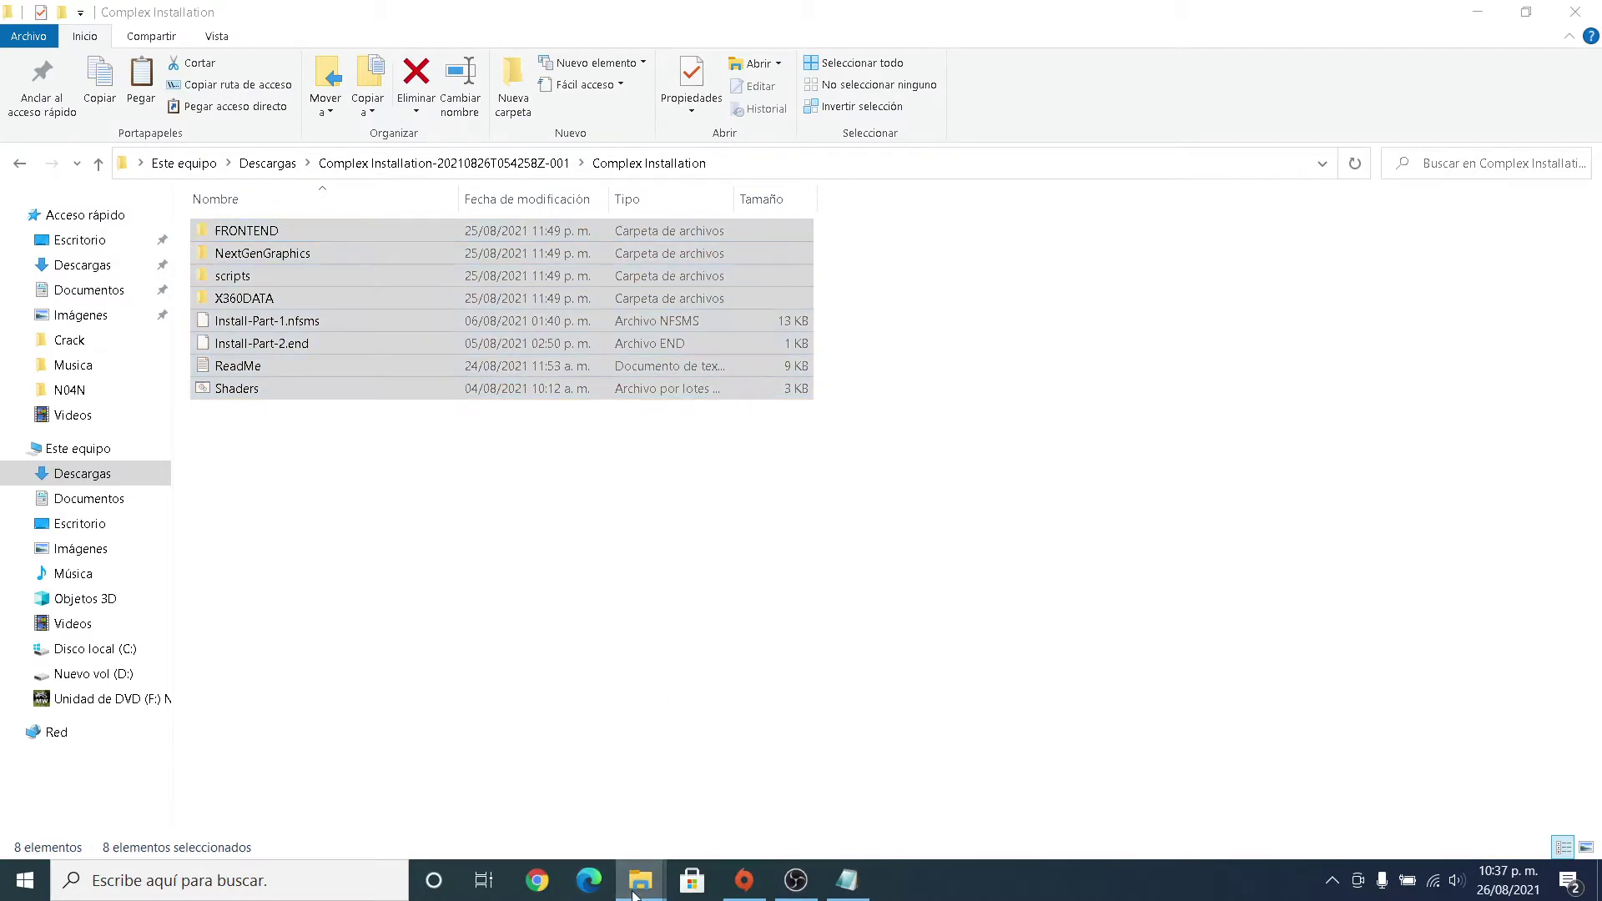
left_click(728, 813)
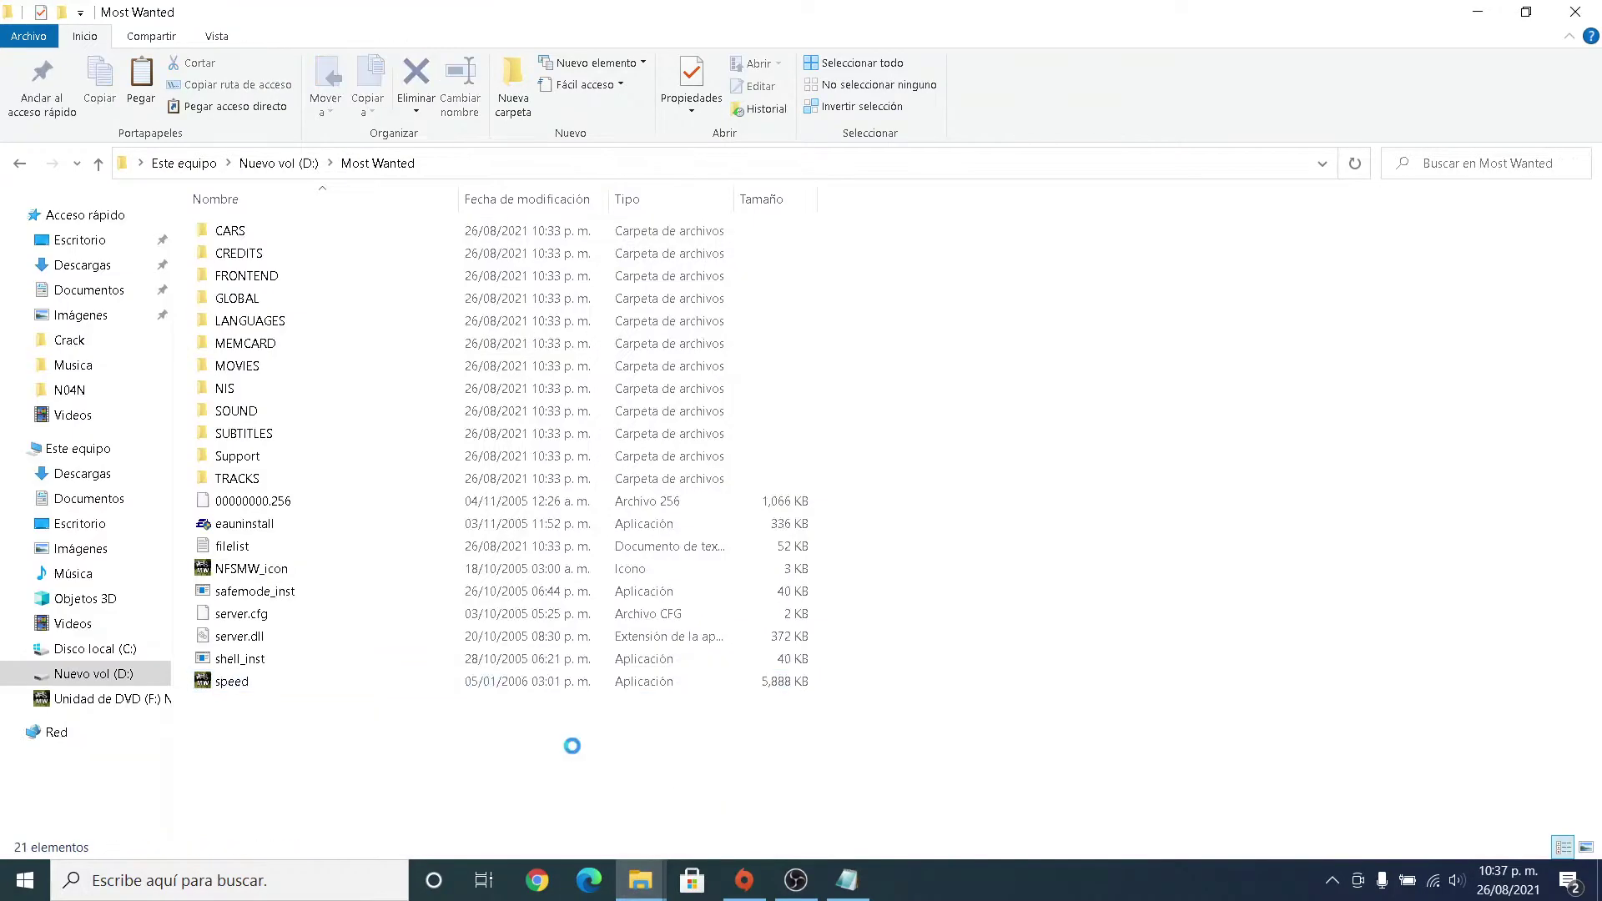
key("ctrl+v")
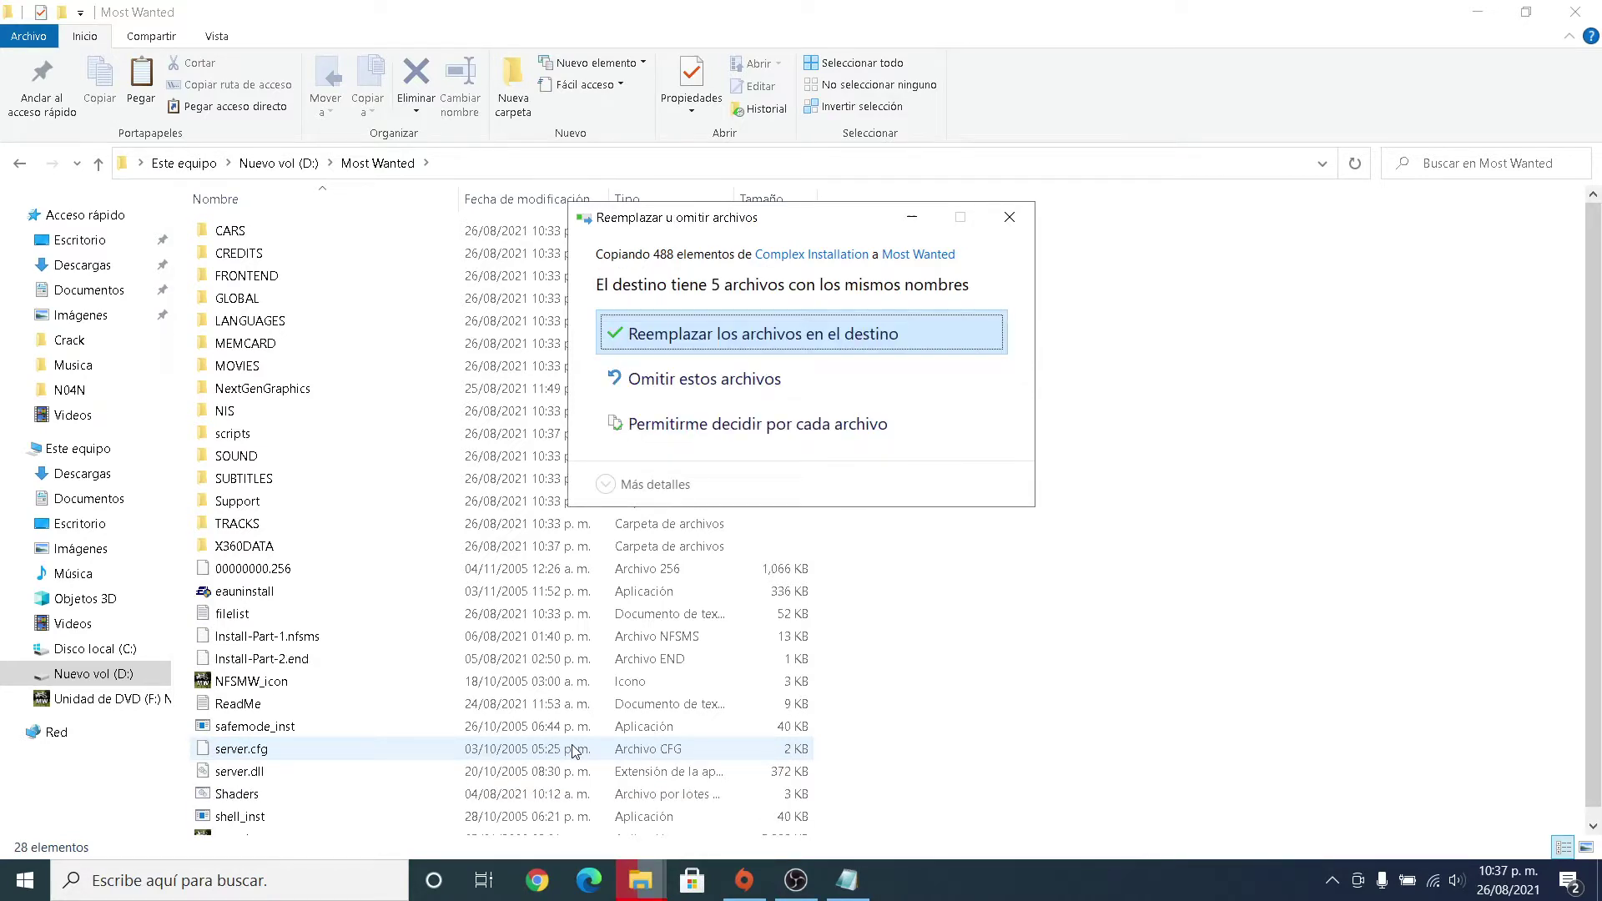
left_click(712, 334)
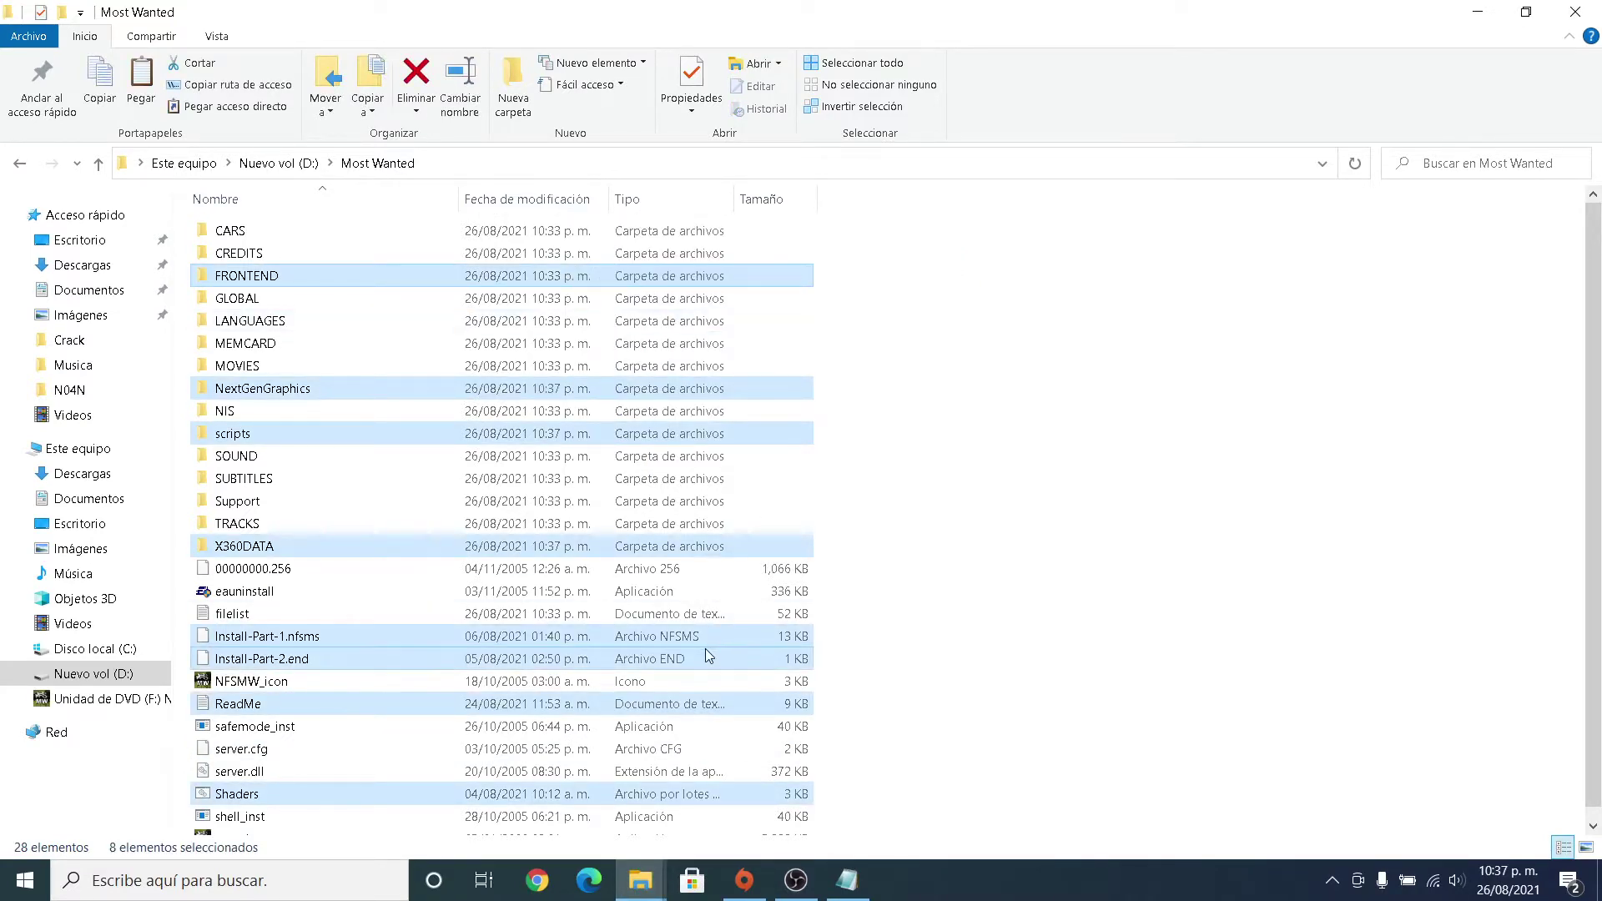
Copy the ResourceHacker application from the Resource Hacker folder in Archivos de programa (x86) on drive C:.
mouse_move(622, 879)
left_click(24, 880)
left_click(36, 696)
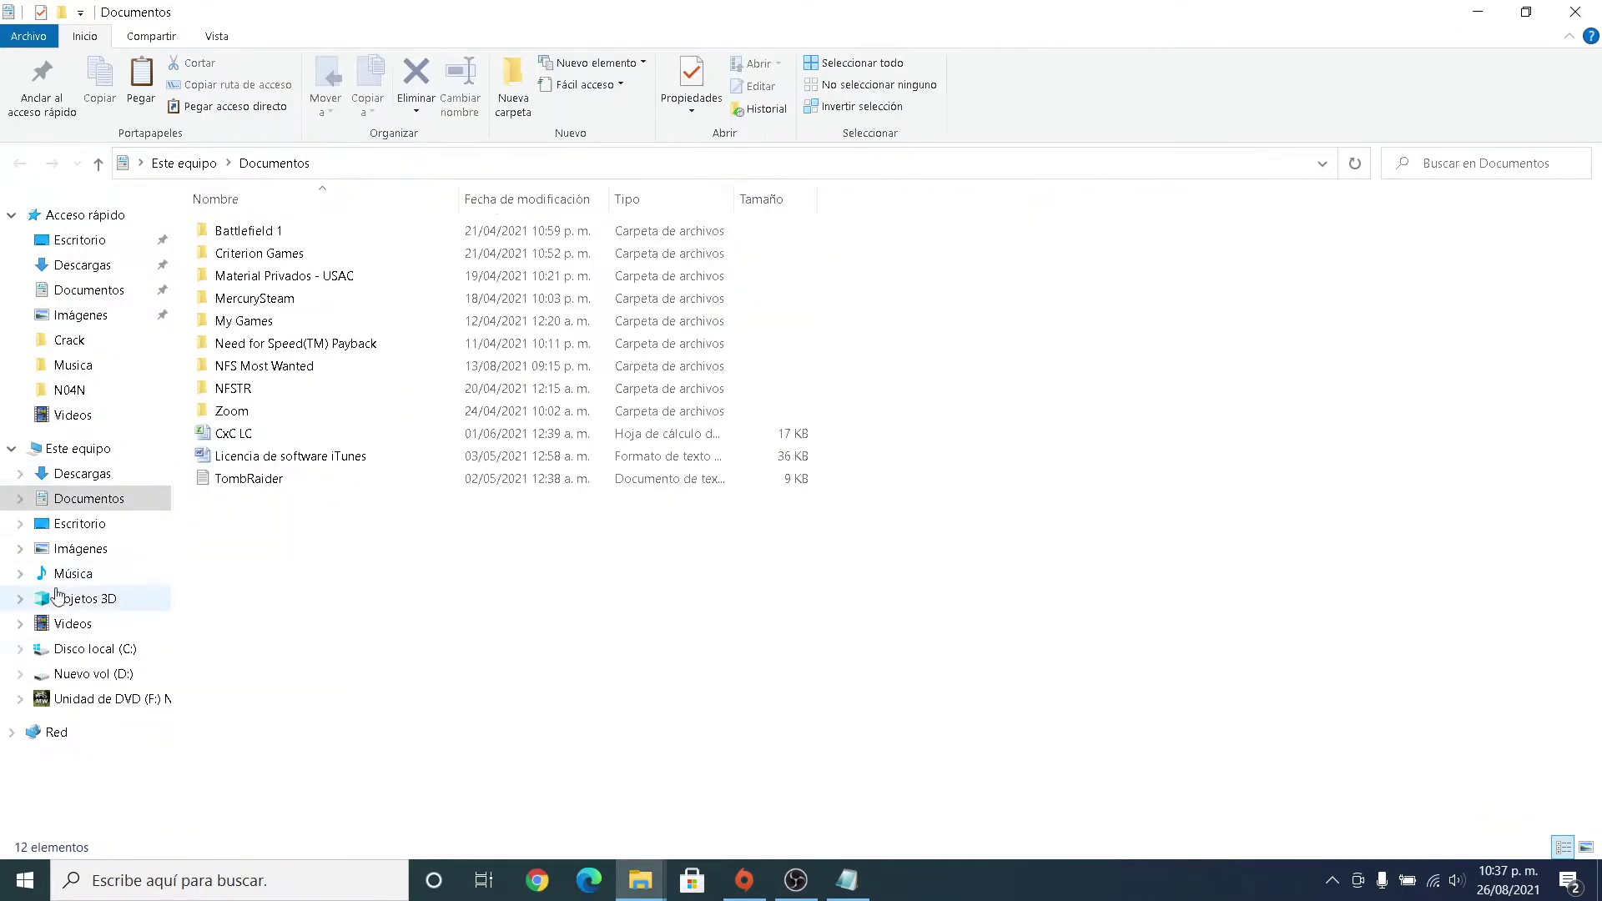
left_click(118, 649)
left_click(326, 260)
double_click(328, 260)
scroll(417, 465, "down", 3)
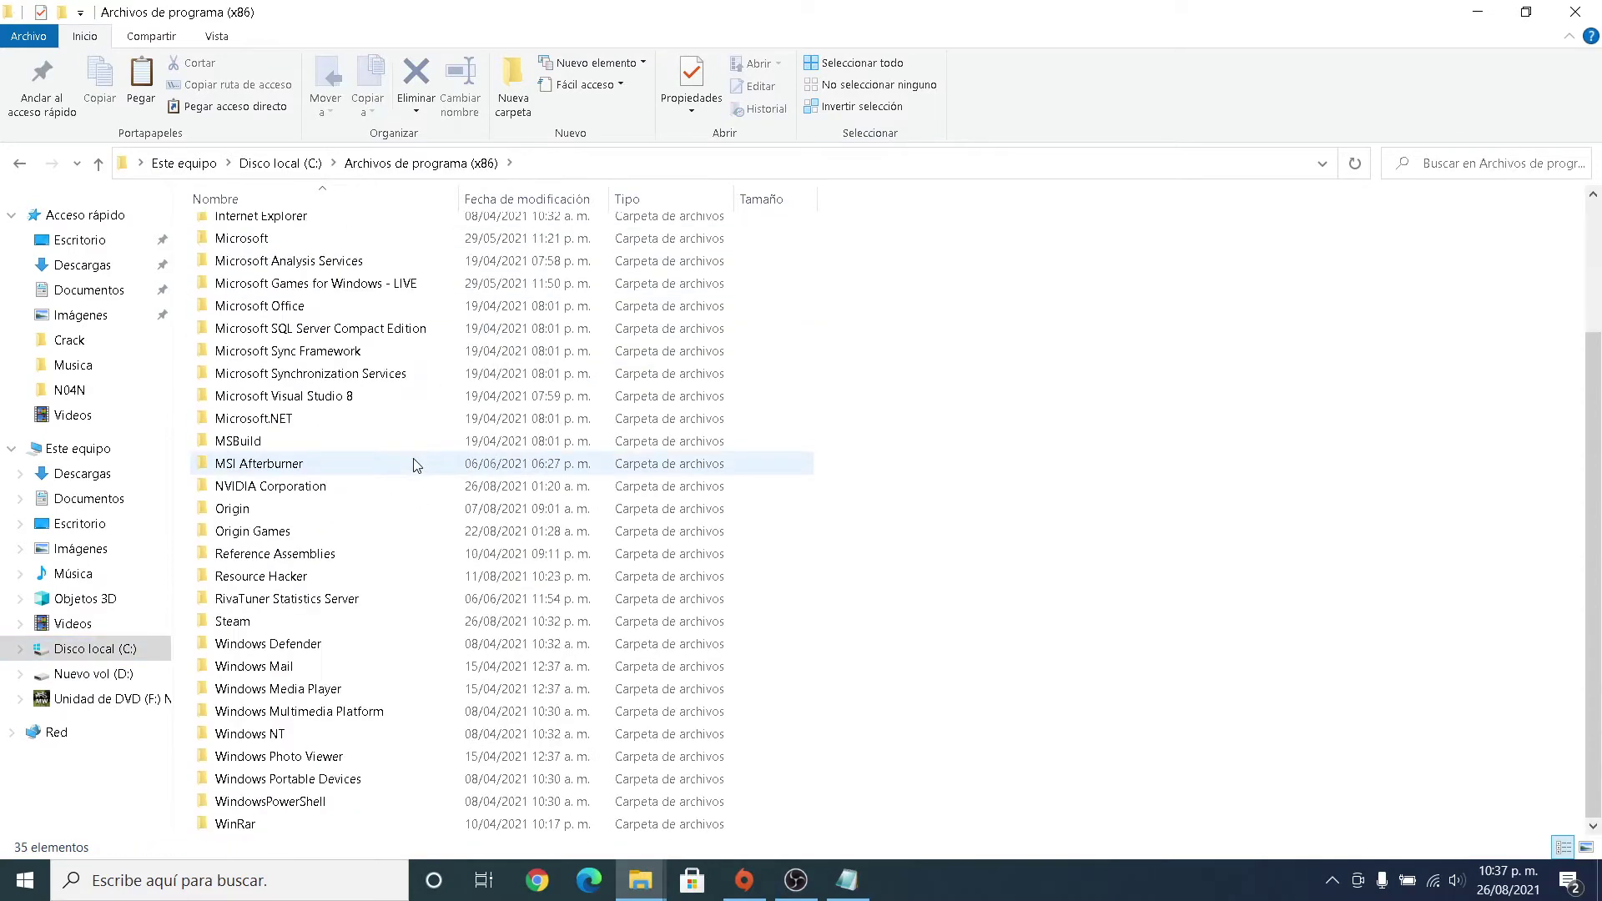
double_click(309, 577)
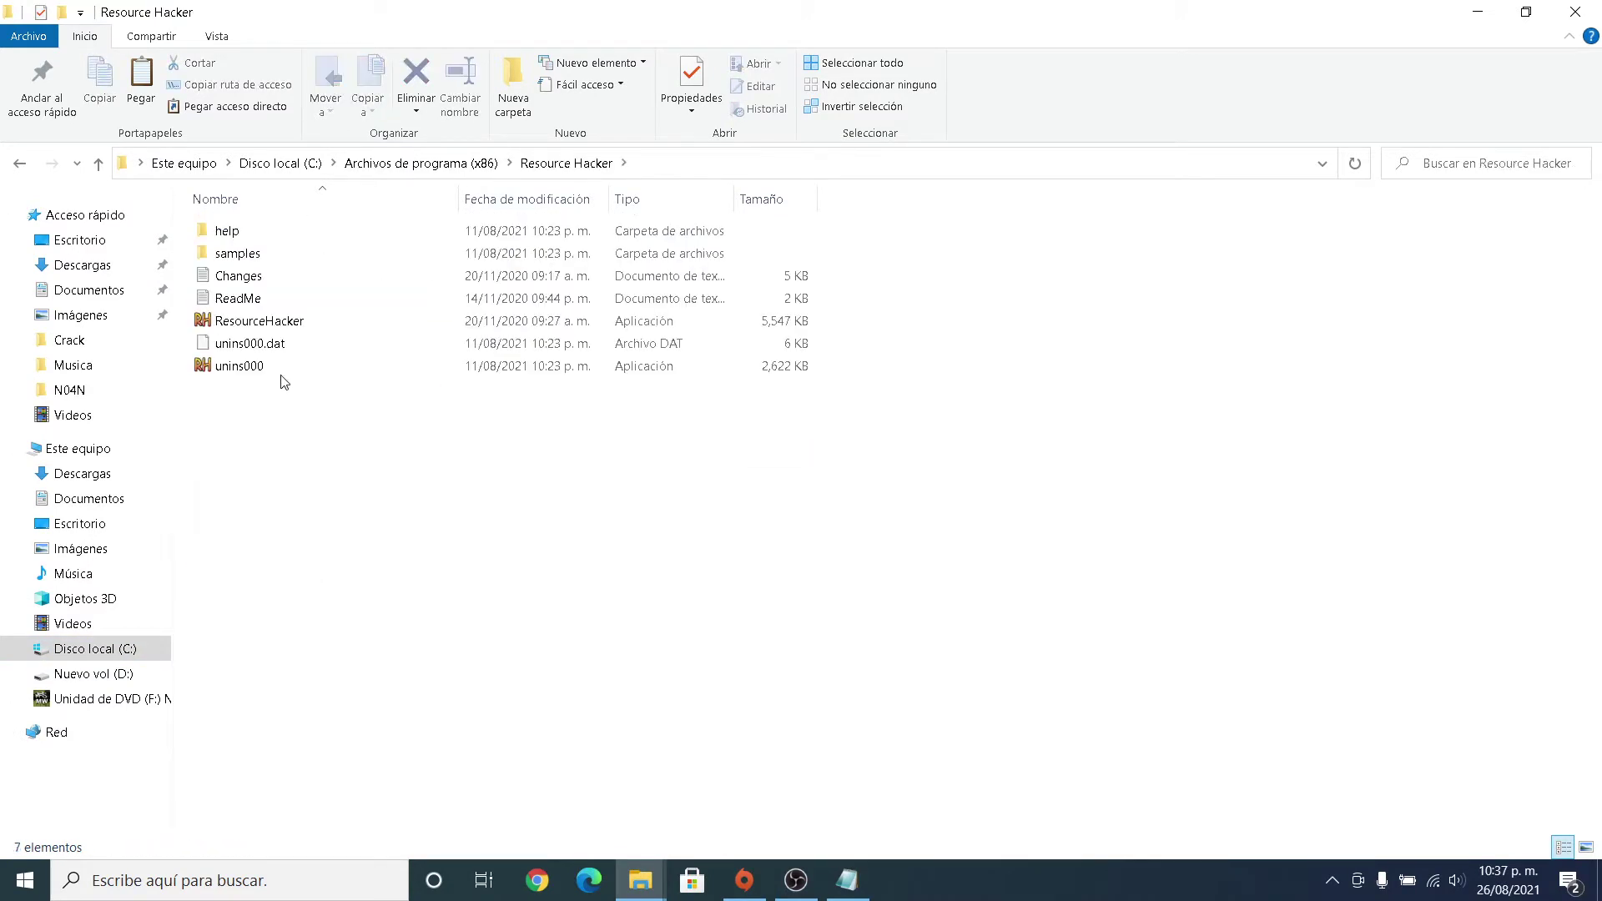
left_click(266, 326)
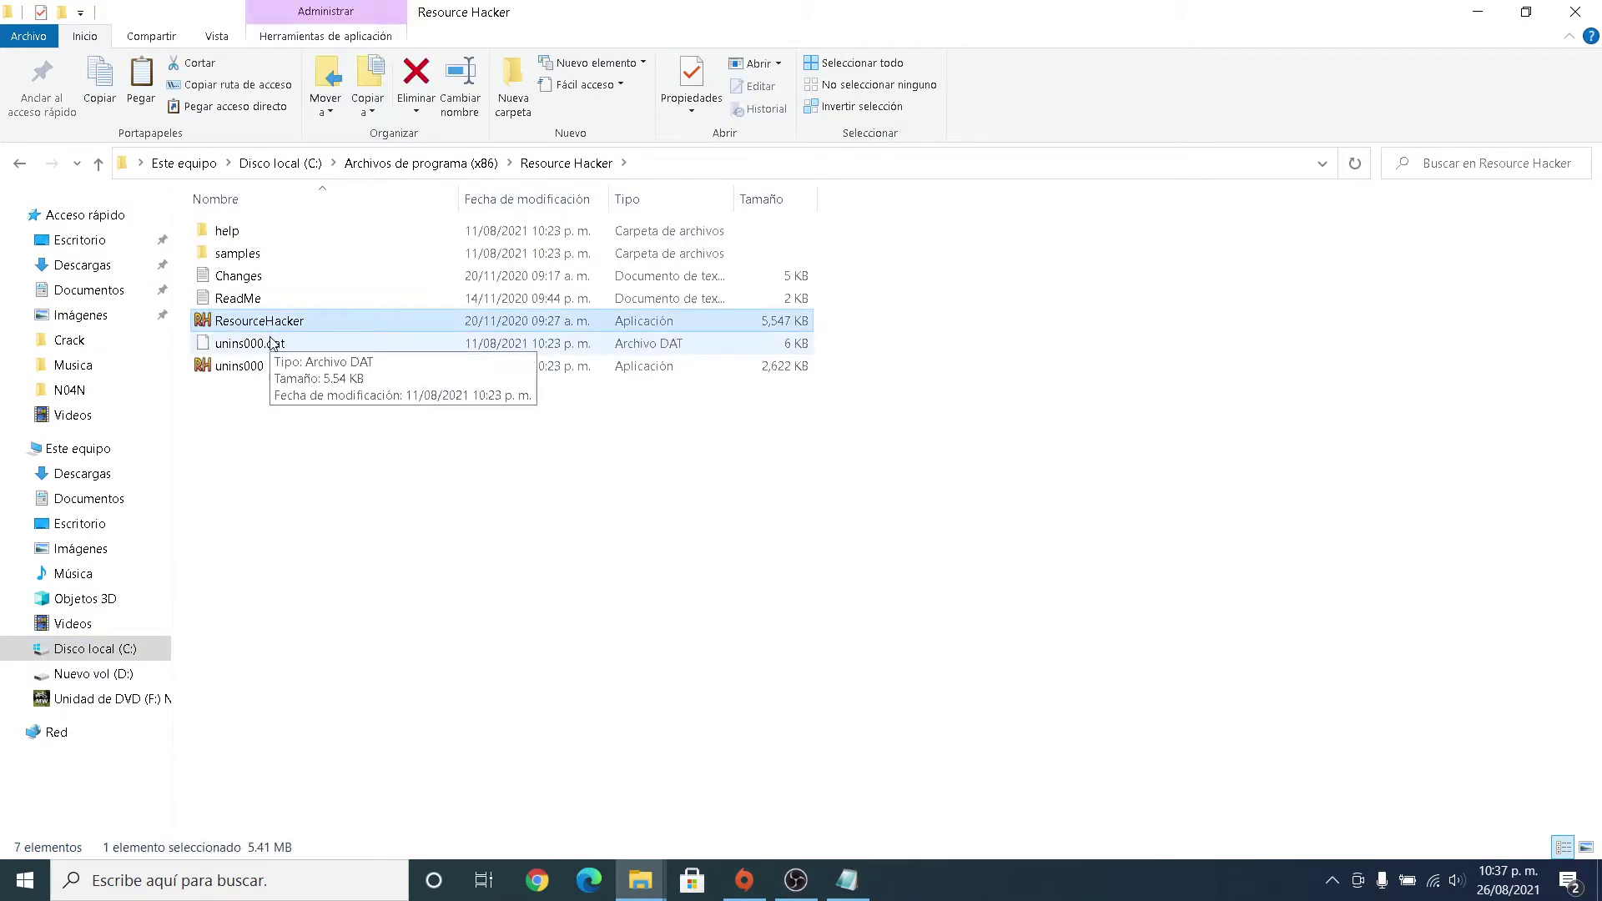
Close the Resource Hacker folder and paste the ResourceHacker application into the Most Wanted game folder.
left_click(1579, 11)
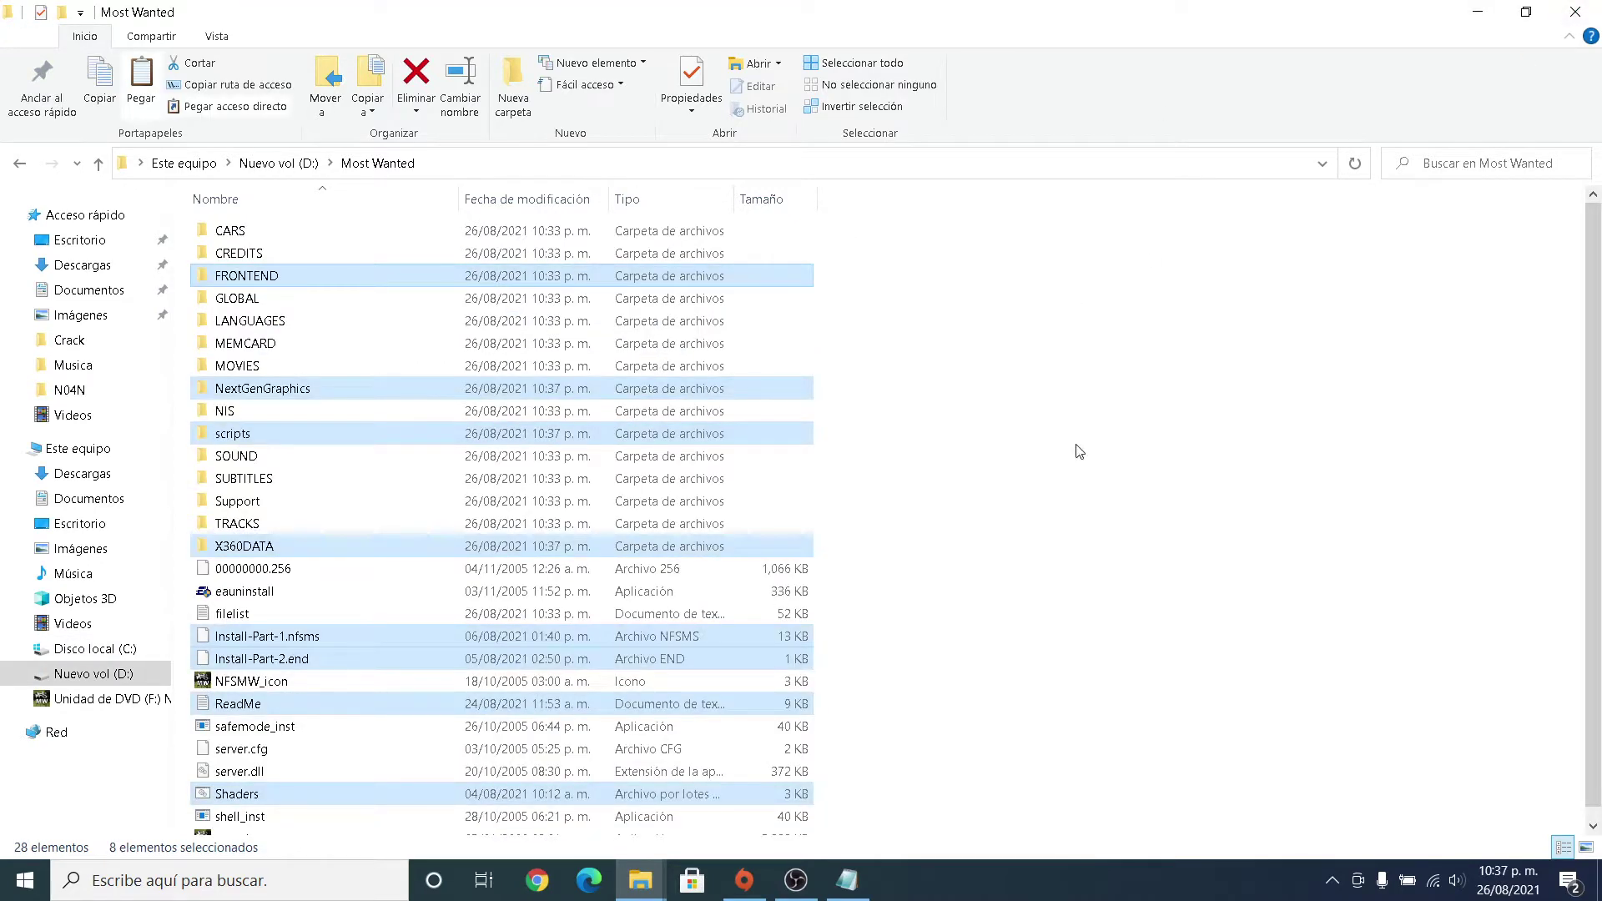
left_click(1114, 476)
key("ctrl+v")
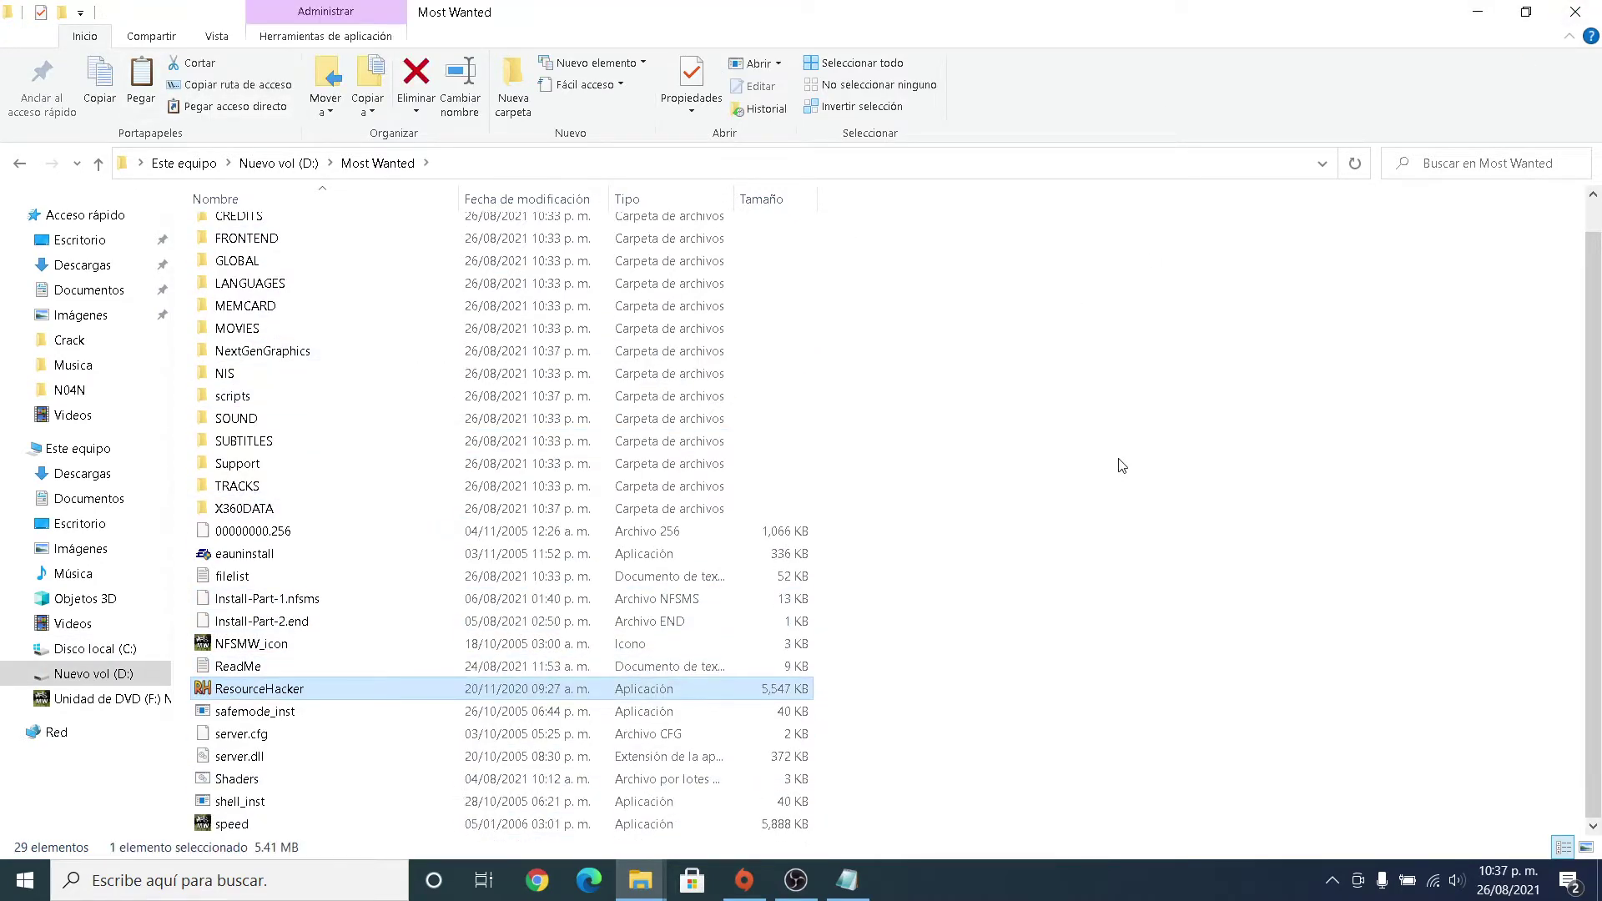
Check the ReadMe's Shaders.bat instructions, and run the Shaders batch file in the Most Wanted folder with option 1 to patch the executable.
left_click(845, 880)
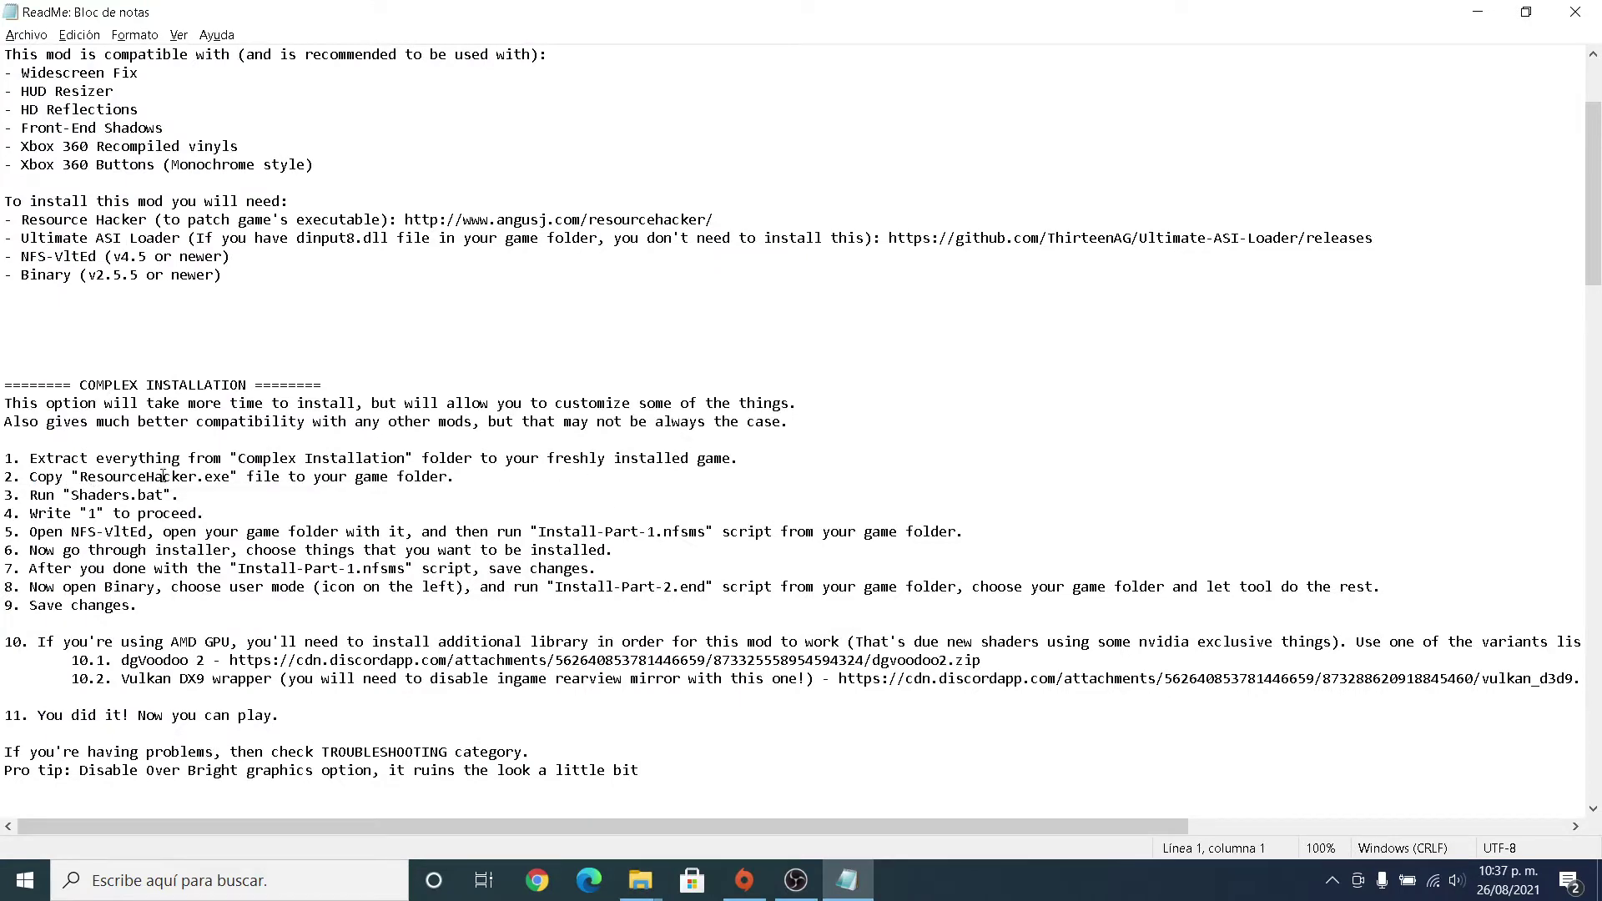
left_click_drag(71, 495, 114, 514)
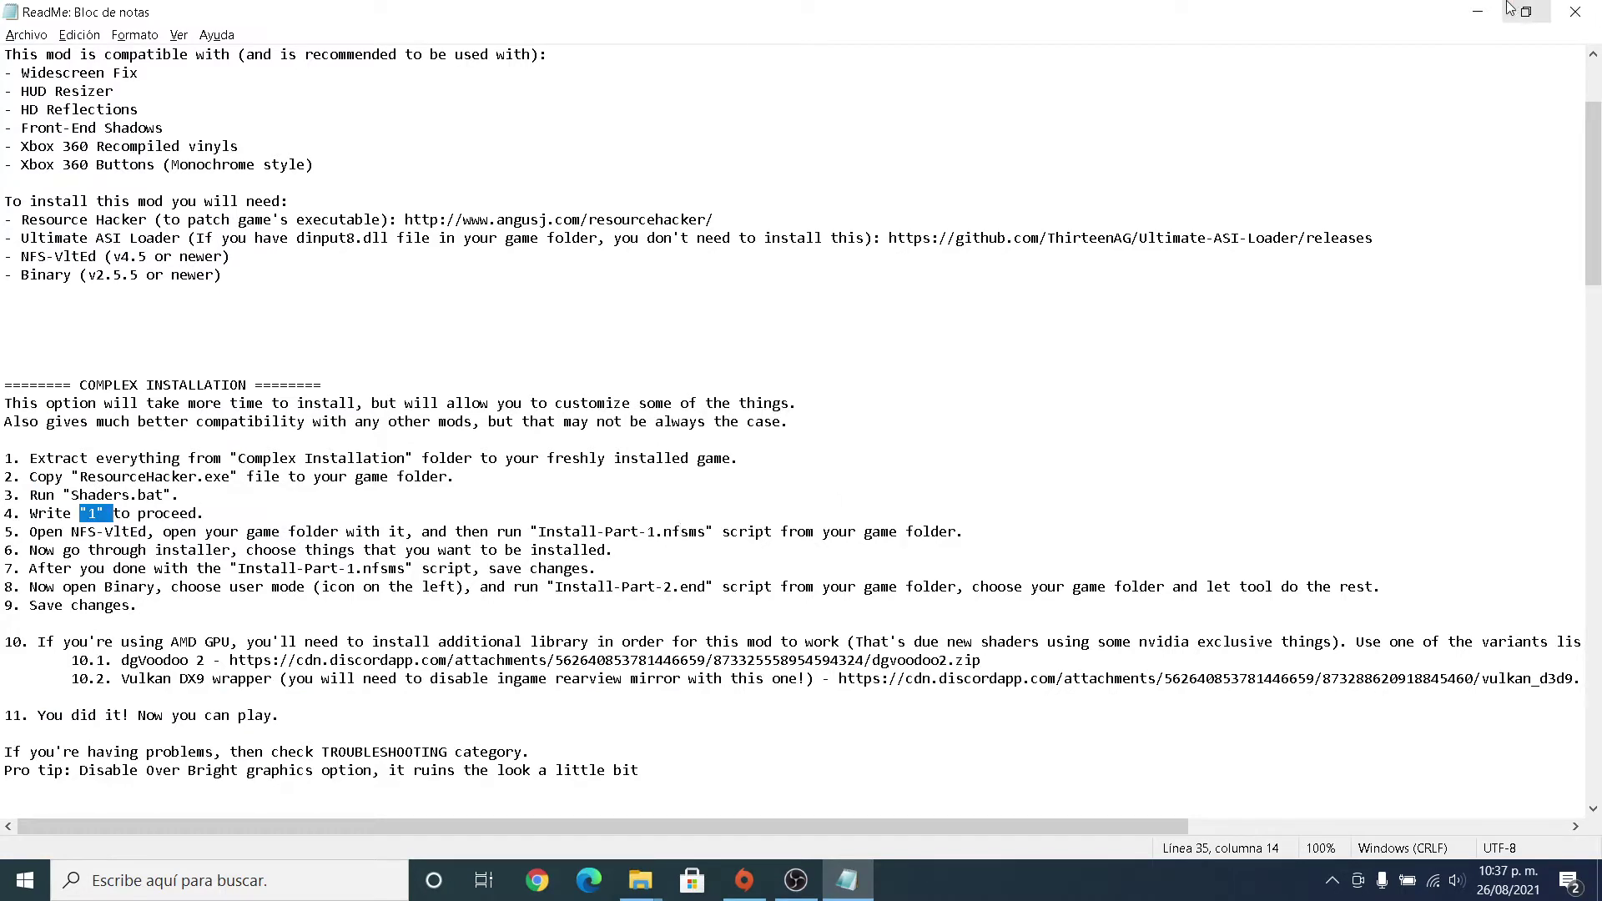
left_click(1478, 12)
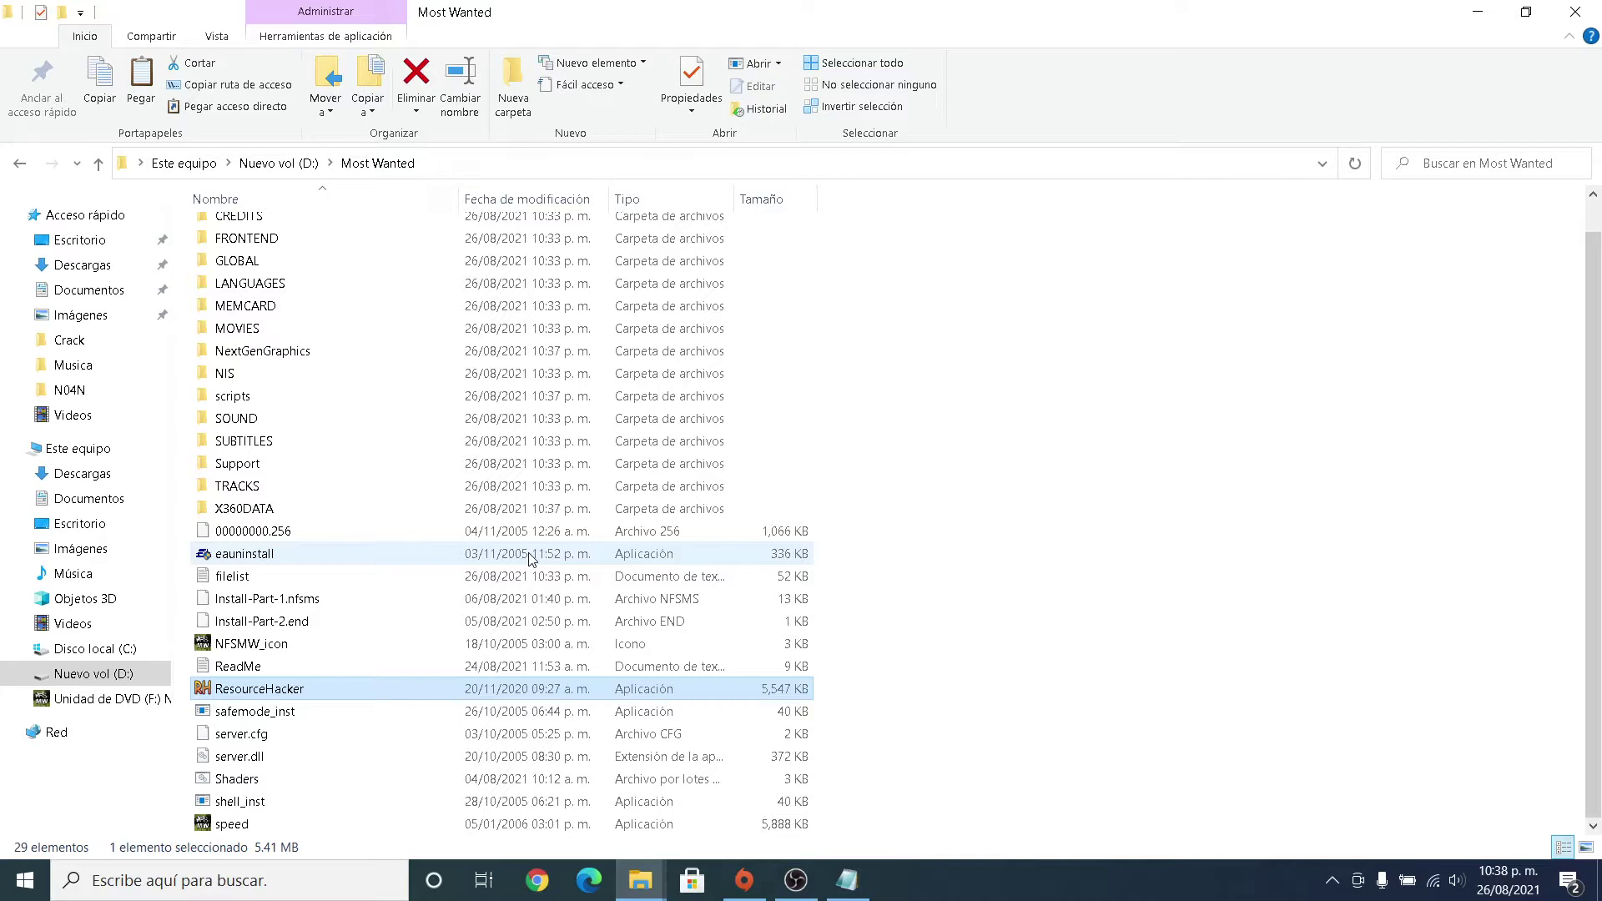
double_click(430, 780)
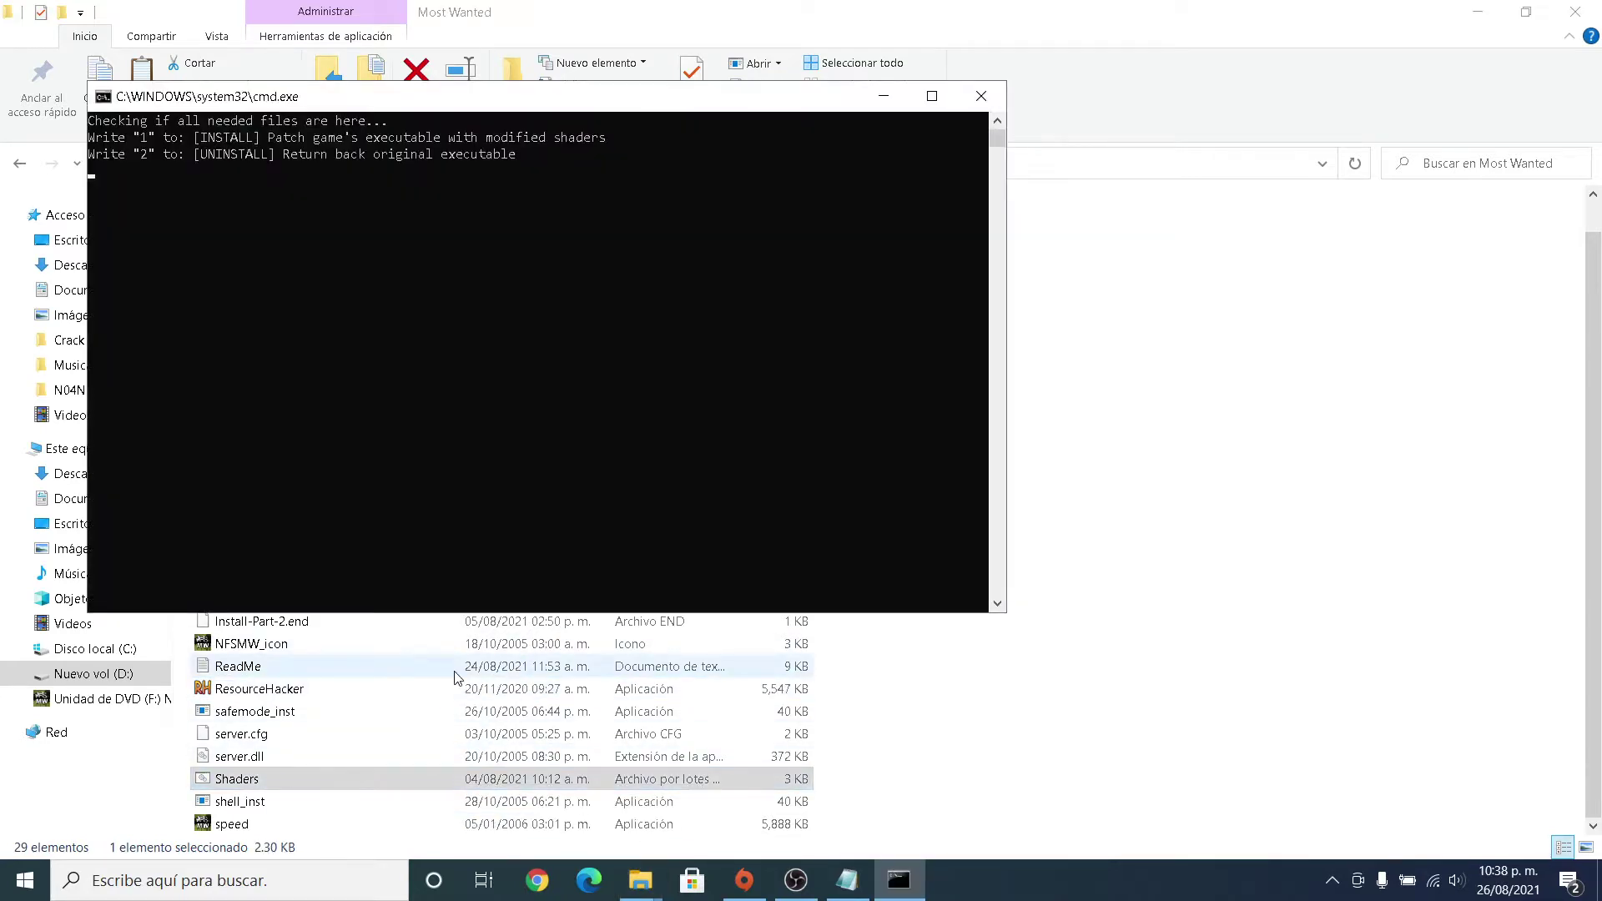
type("1")
key("Return")
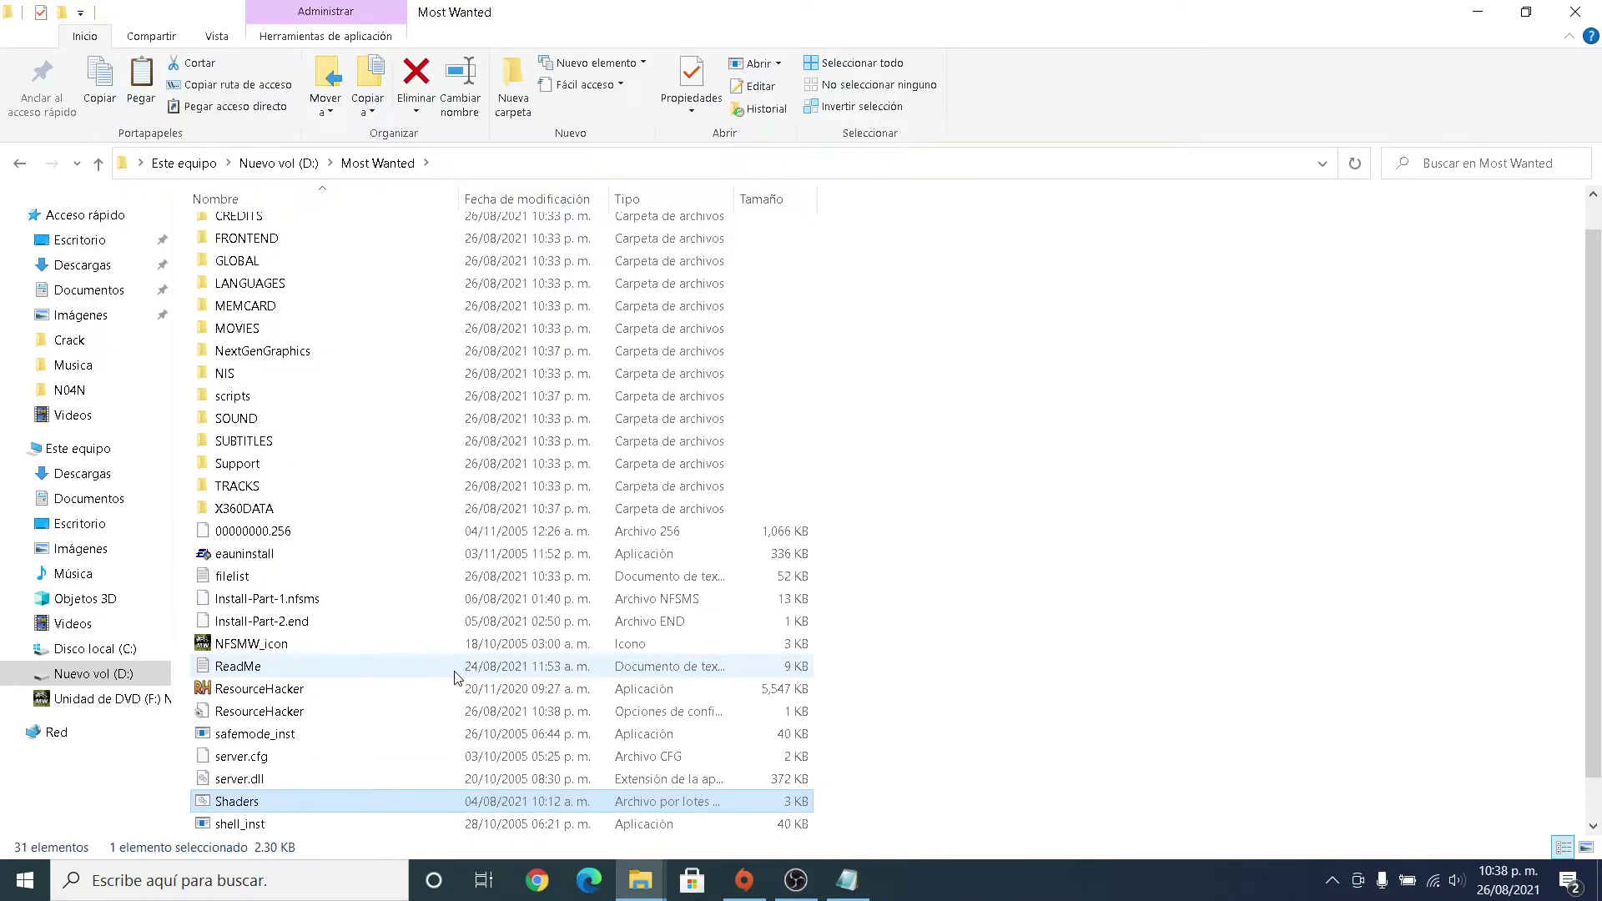
scroll(458, 678, "down", 1)
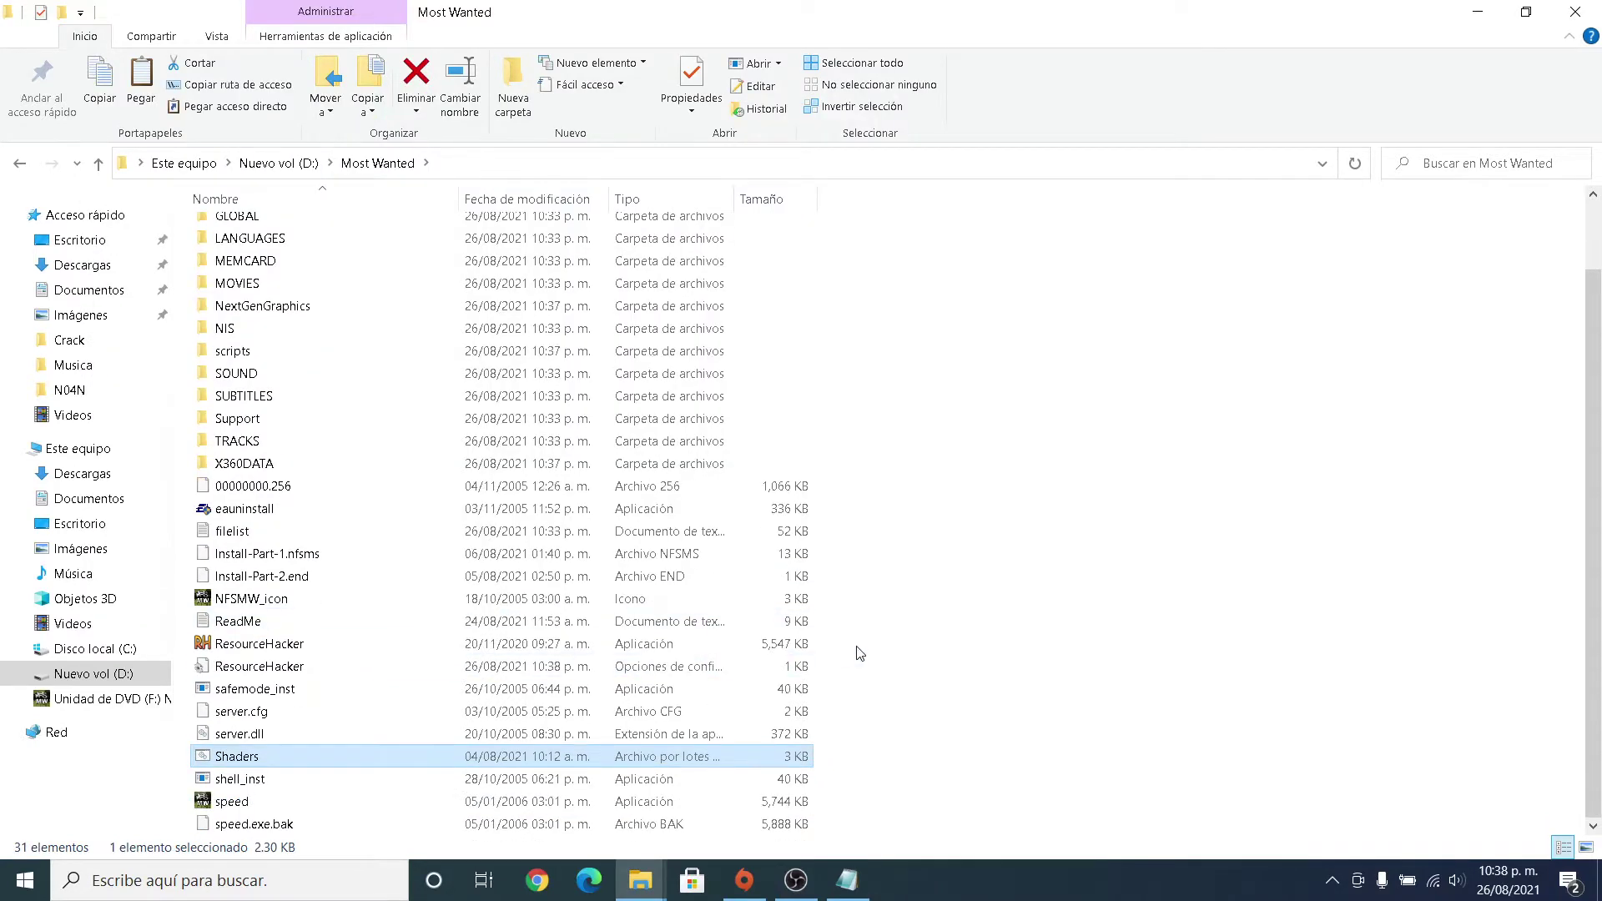
left_click(764, 803)
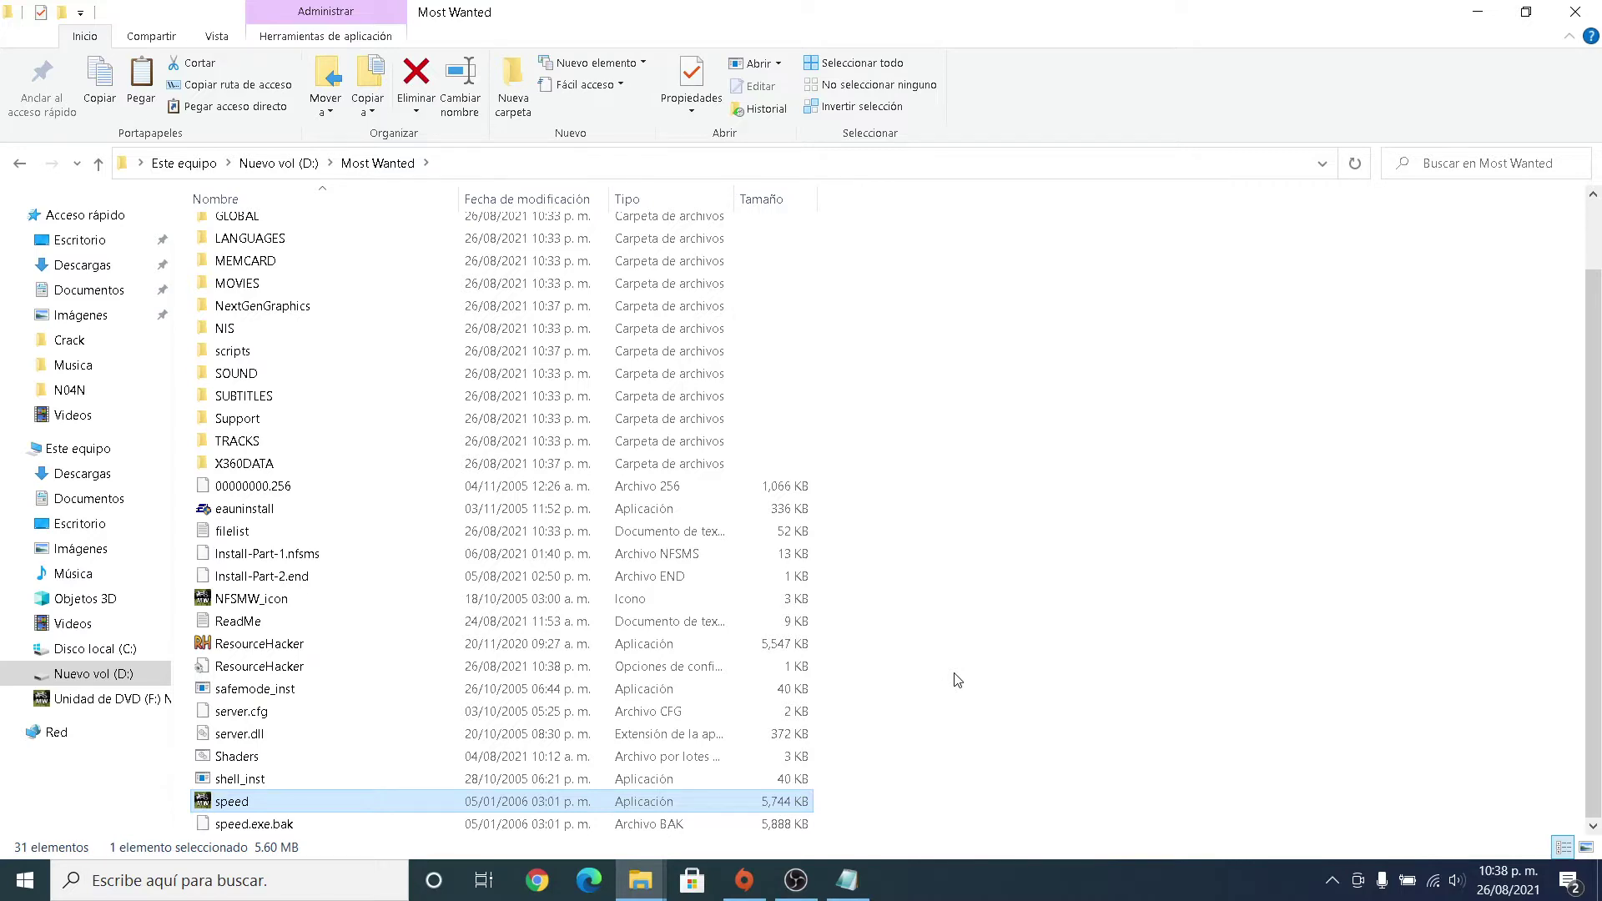
Minimize the Most Wanted and Complex Installation folder windows and refresh the desktop.
left_click(1485, 10)
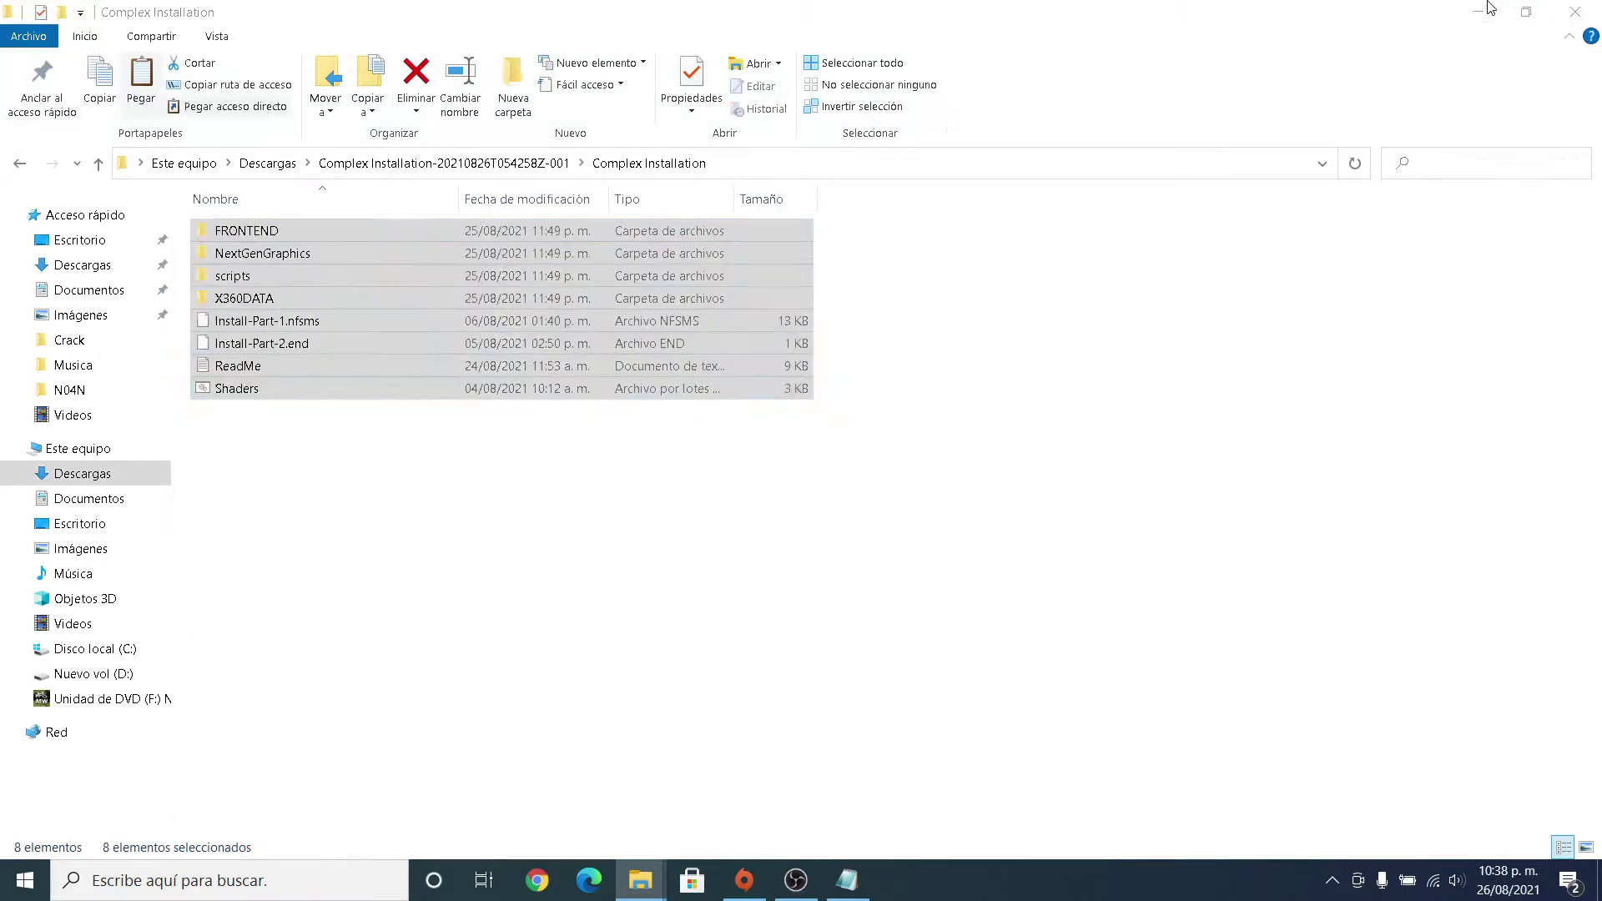
left_click(1491, 7)
right_click(1062, 325)
left_click(1122, 388)
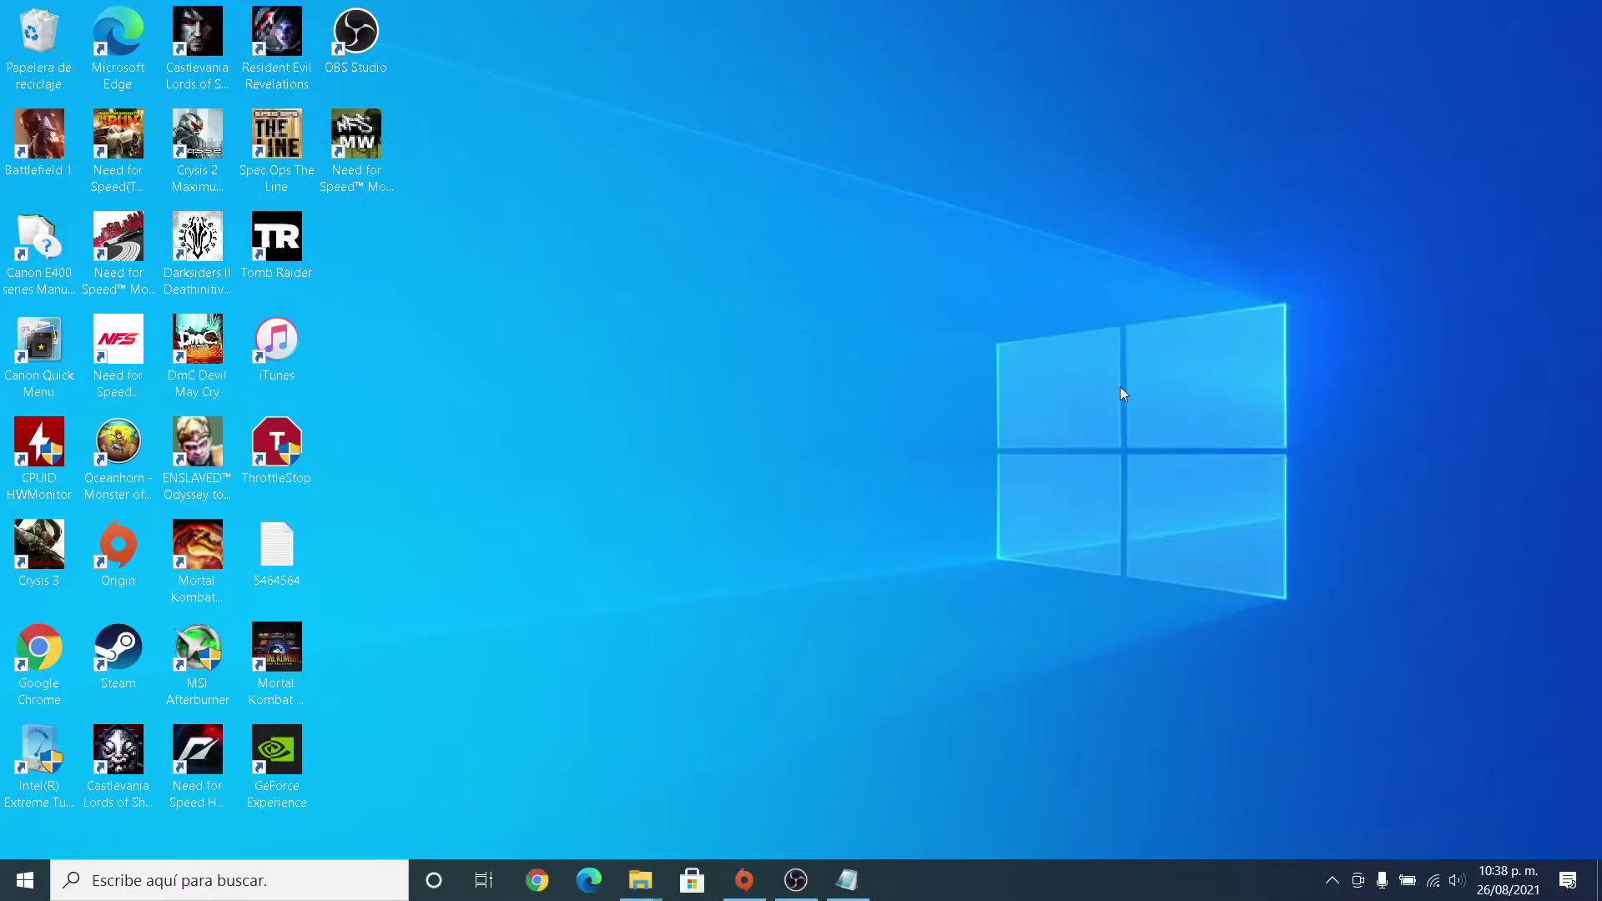
Review step 5 of the ReadMe, and launch NFS-VltEd from the NFS-VltEd 4.6 folder in Descargas.
left_click(848, 880)
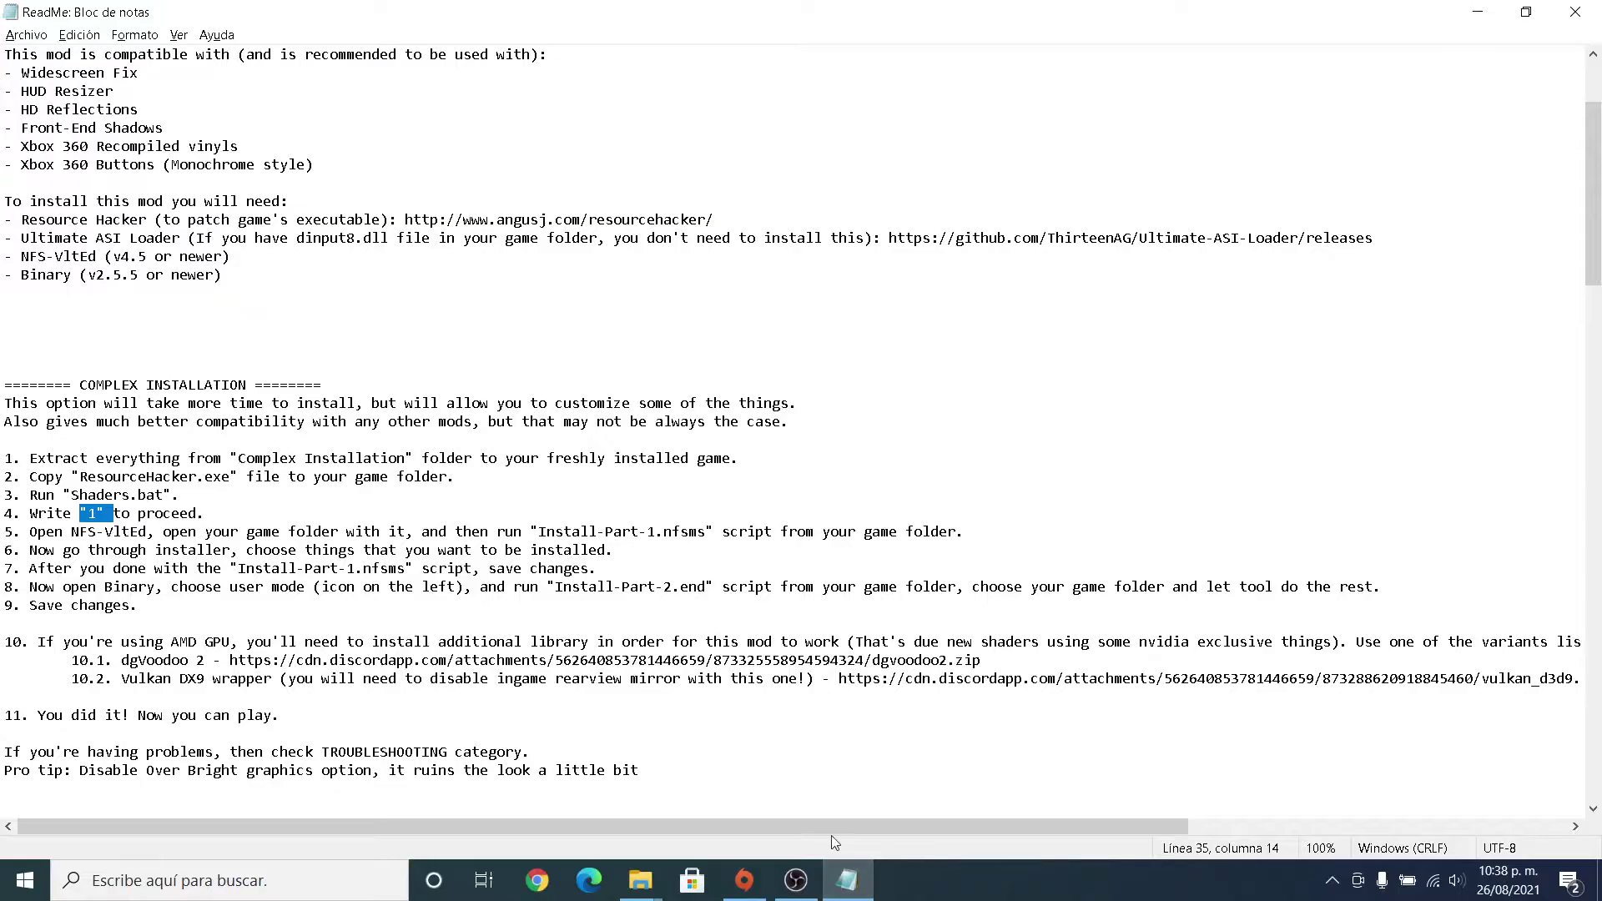
left_click_drag(104, 532, 122, 533)
left_click_drag(604, 533, 625, 534)
mouse_move(635, 883)
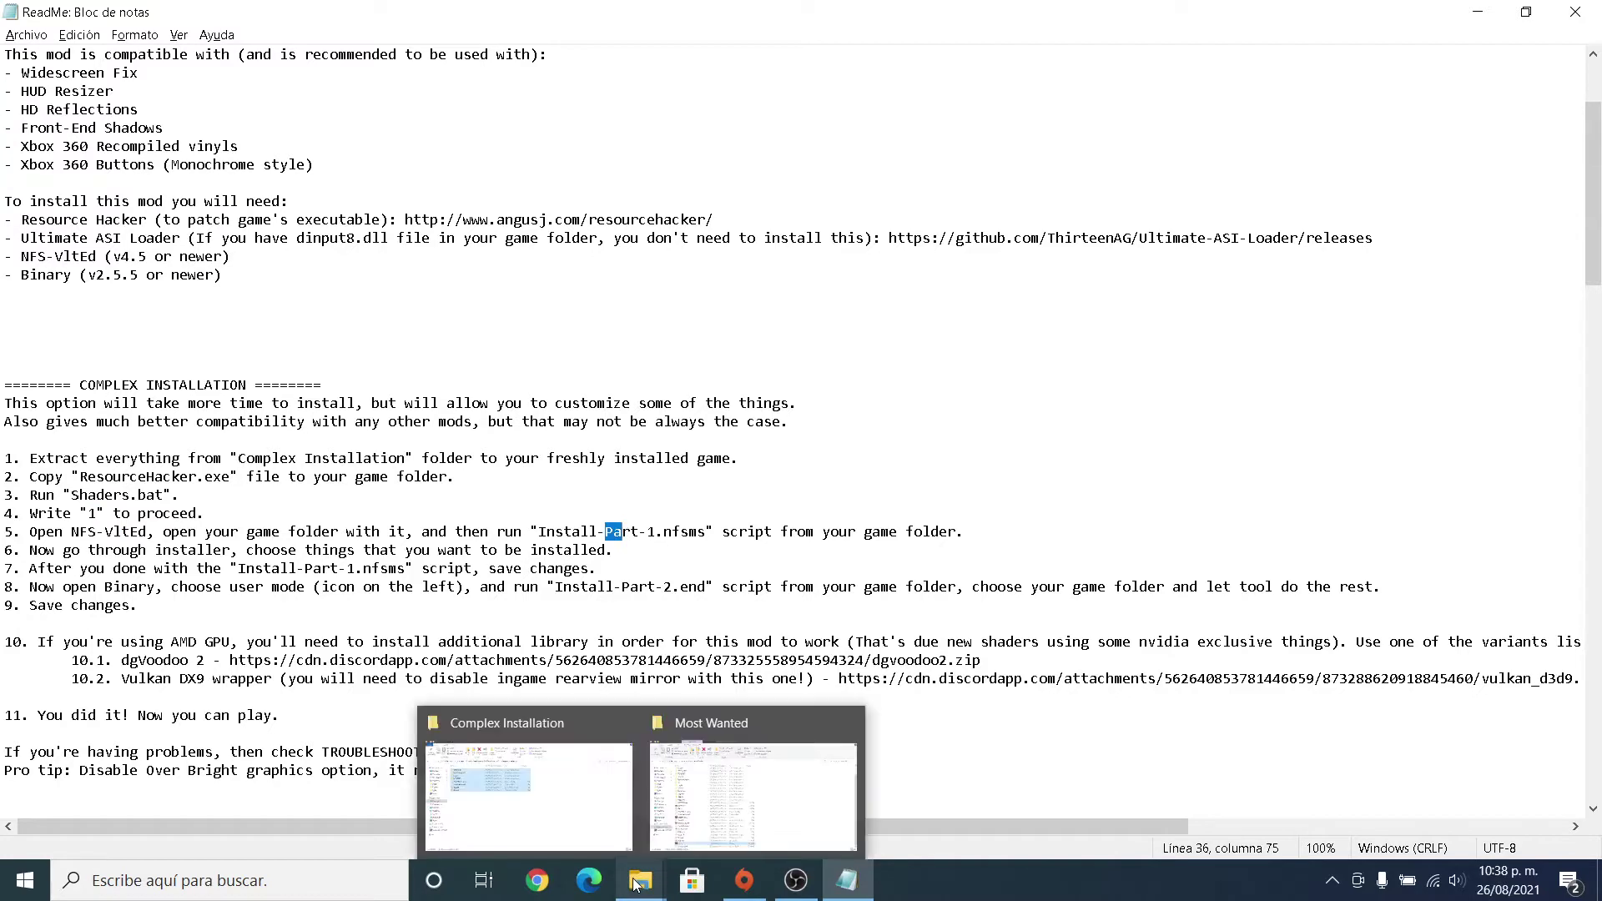
left_click(581, 809)
left_click(259, 161)
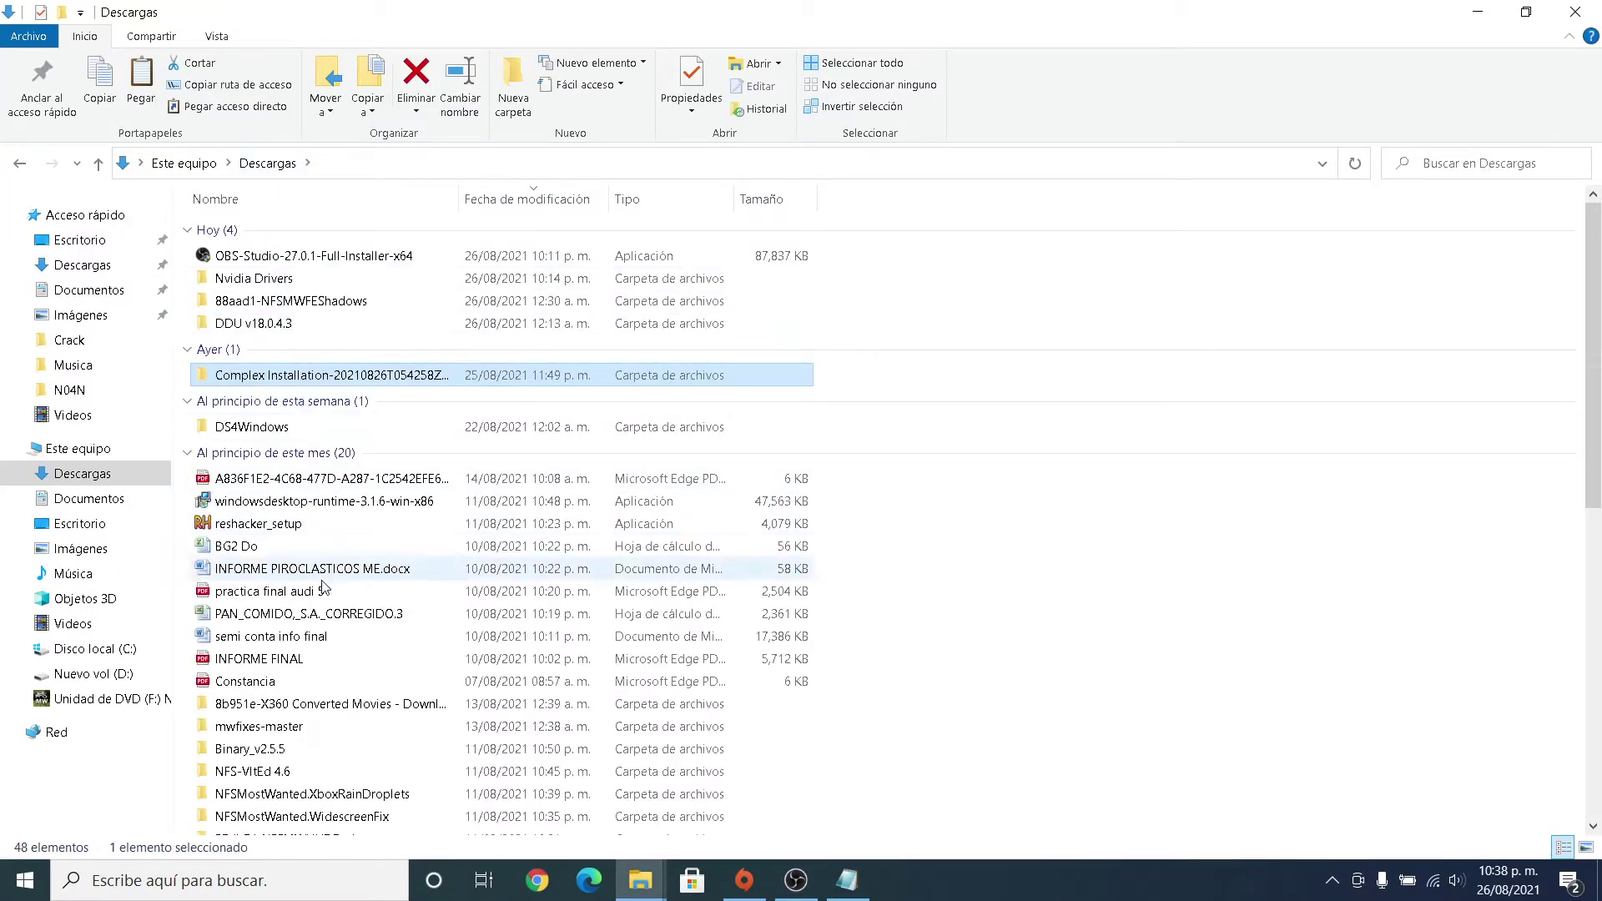
double_click(314, 771)
double_click(314, 259)
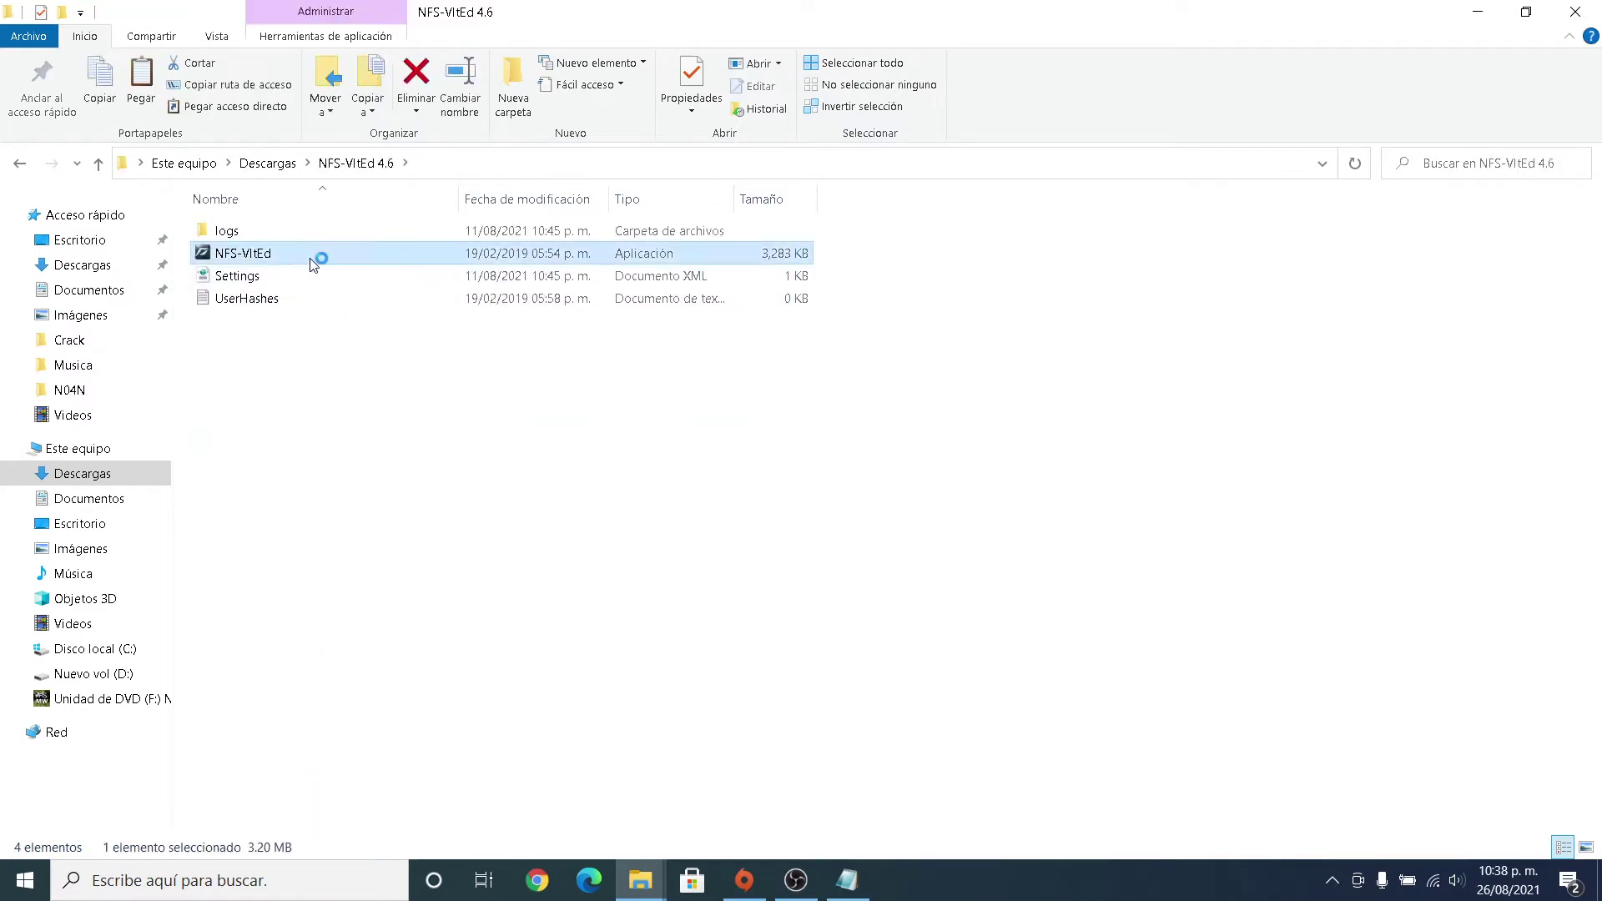
Open the Most Wanted folder on drive D: as the game's root directory in NFS-VltEd.
left_click(237, 142)
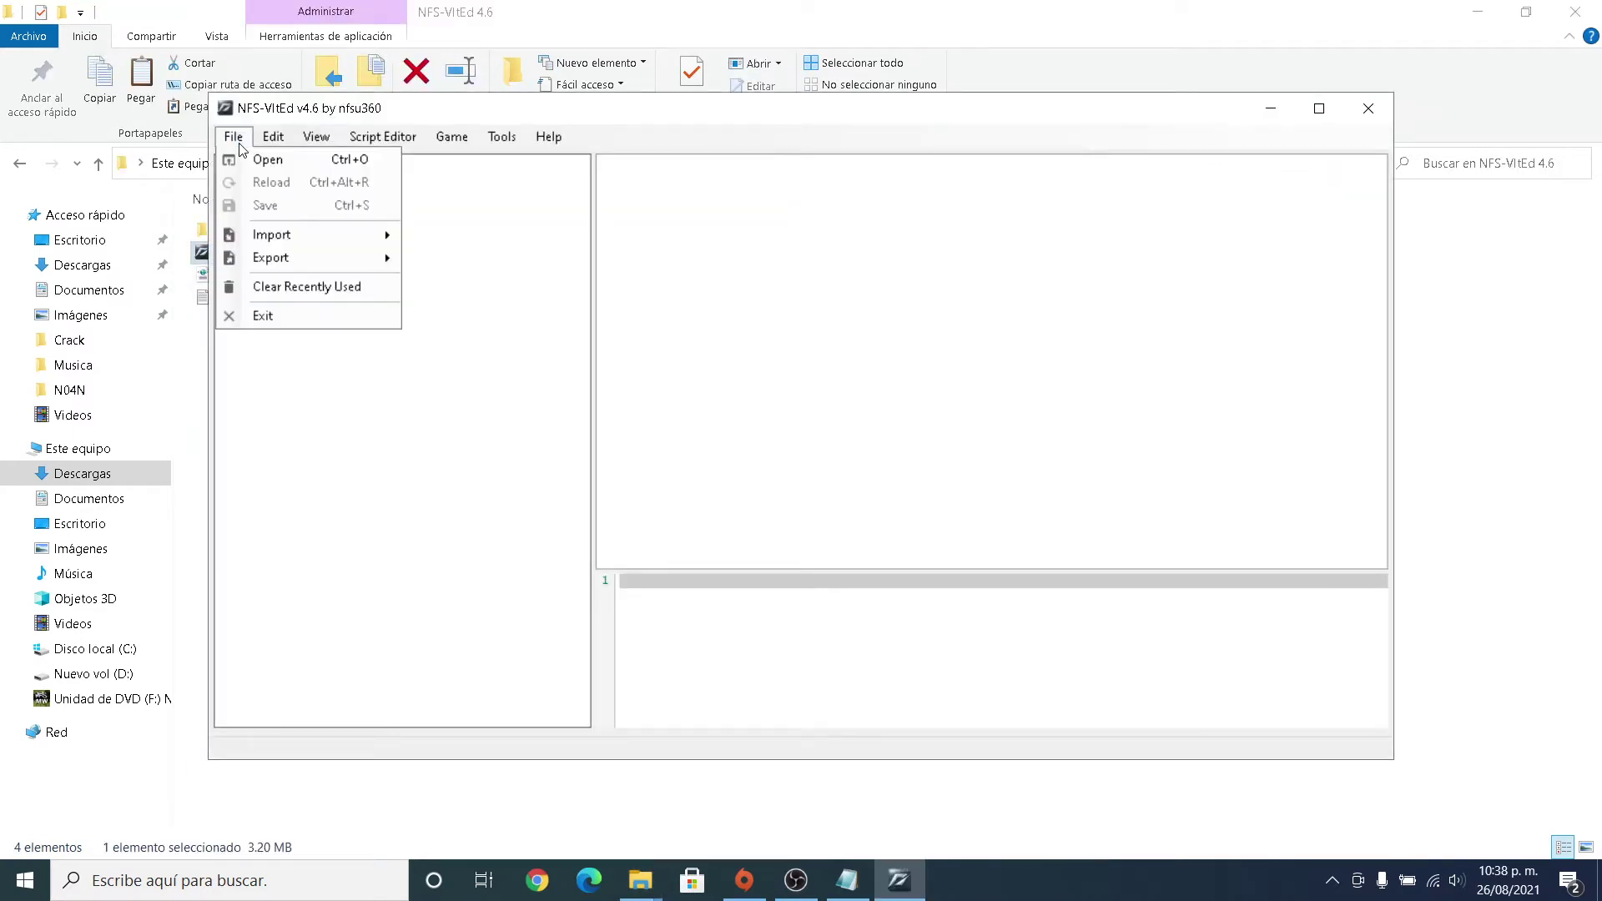
left_click(255, 158)
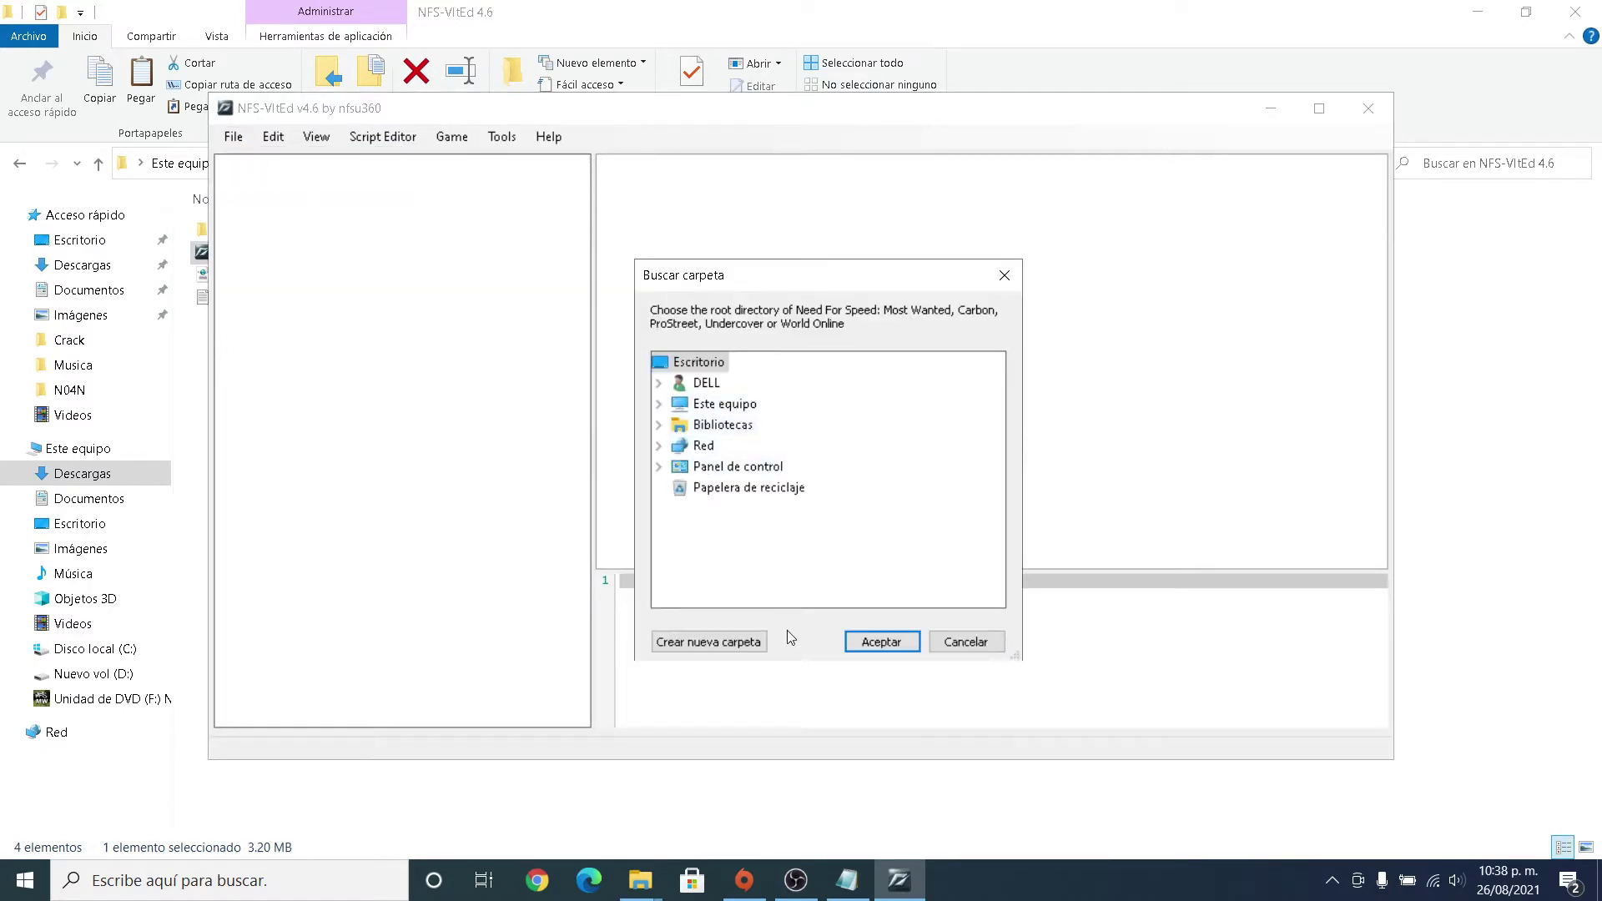
left_click(851, 883)
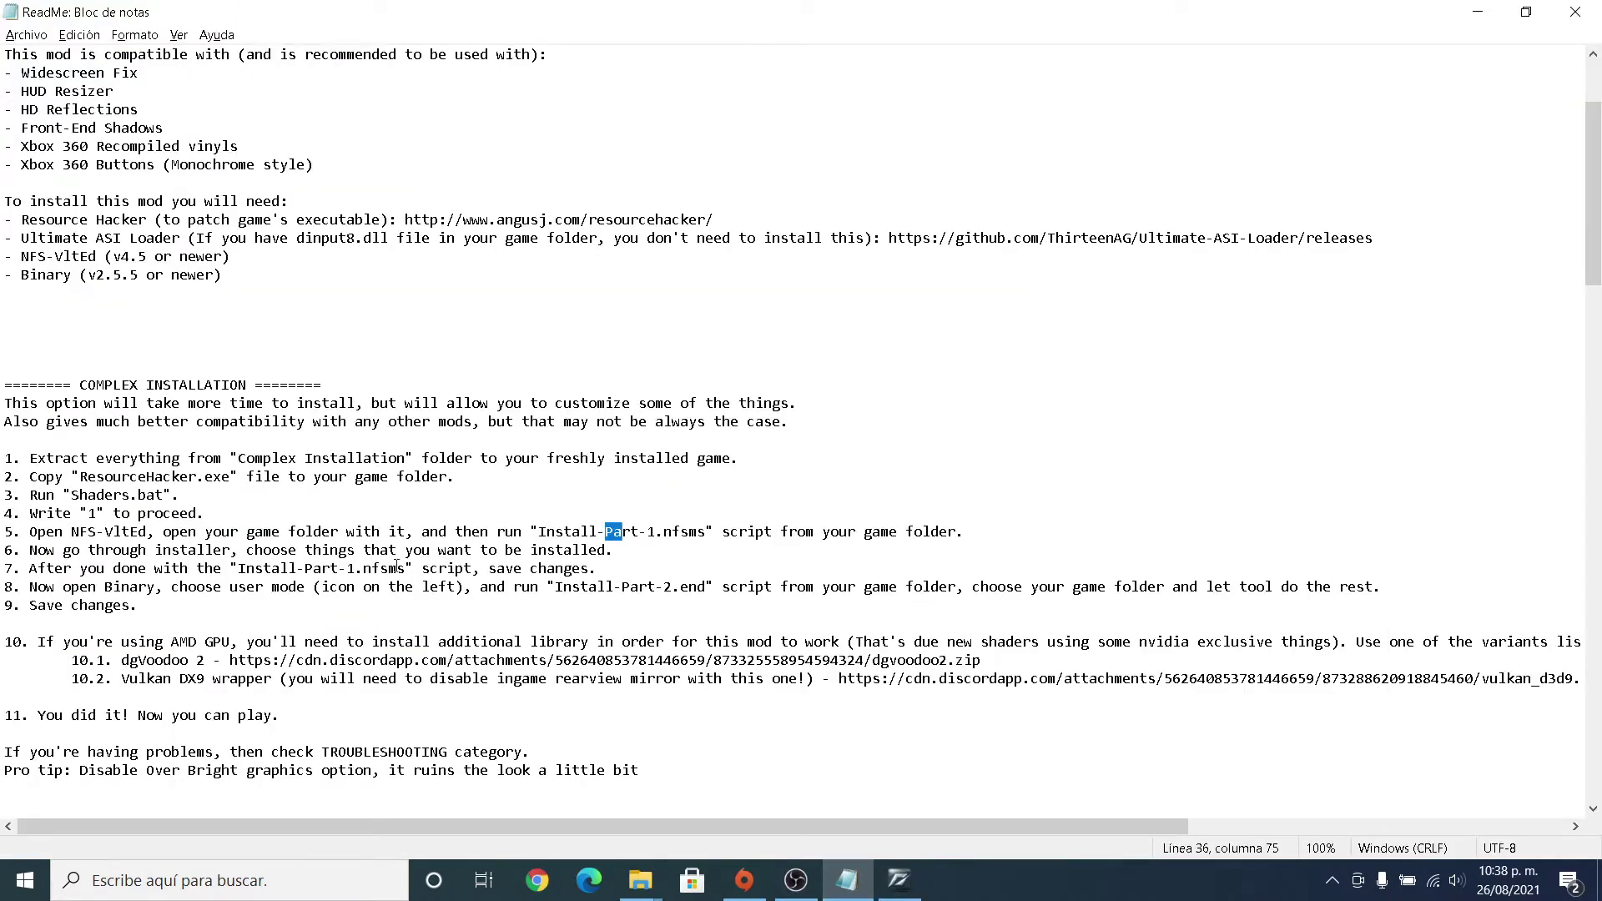
left_click(905, 868)
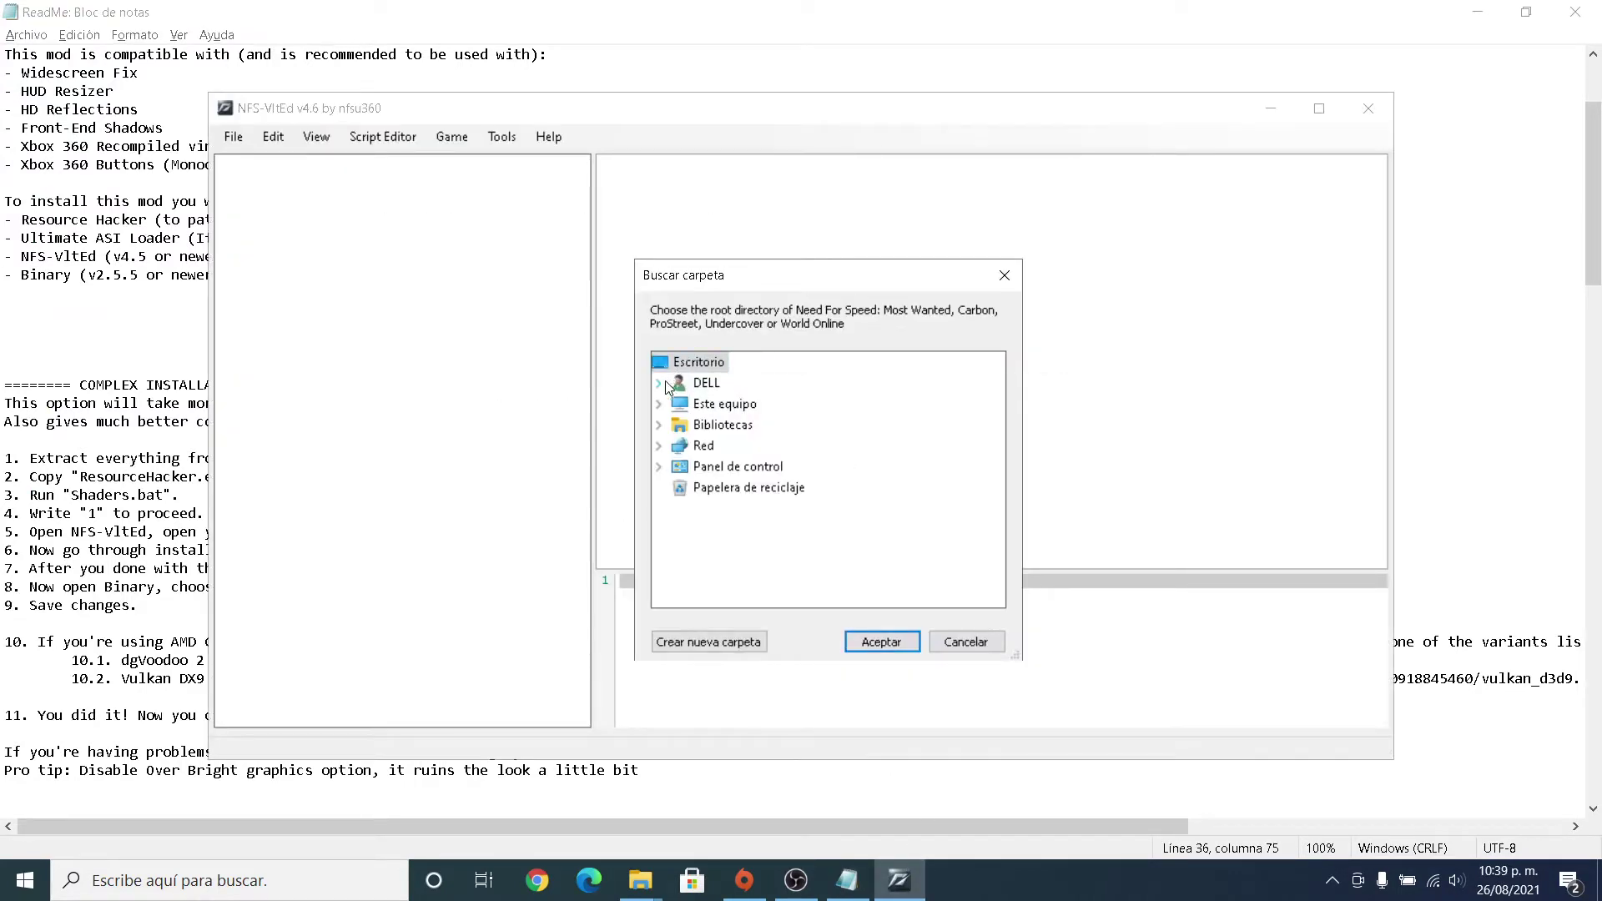
left_click(659, 404)
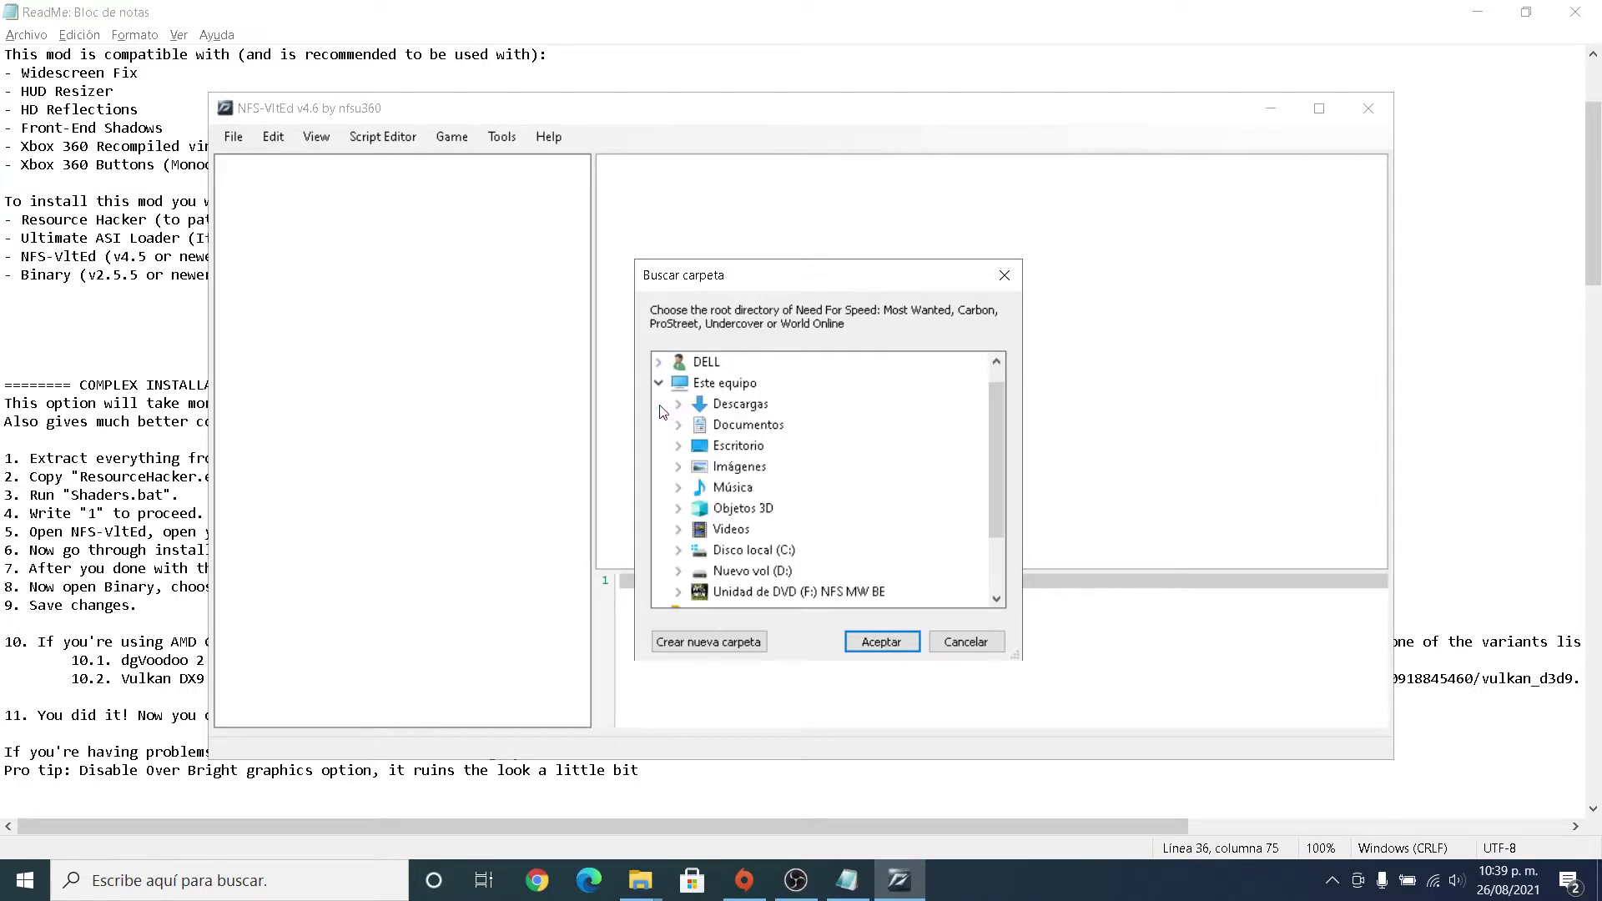
left_click(679, 573)
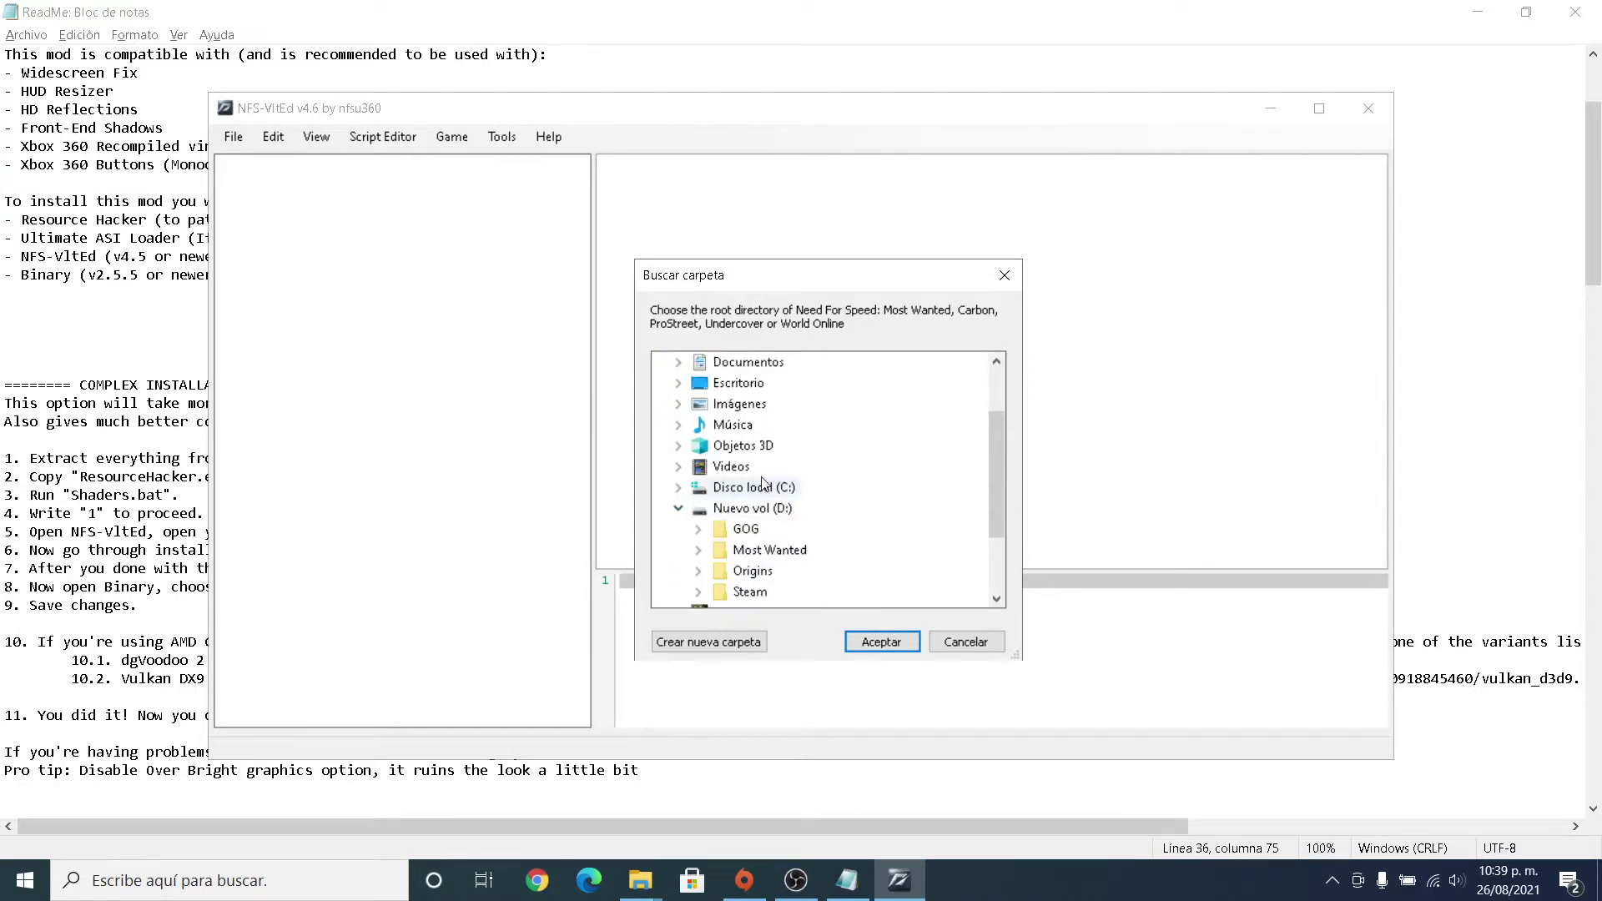
scroll(742, 468, "down", 2)
double_click(743, 454)
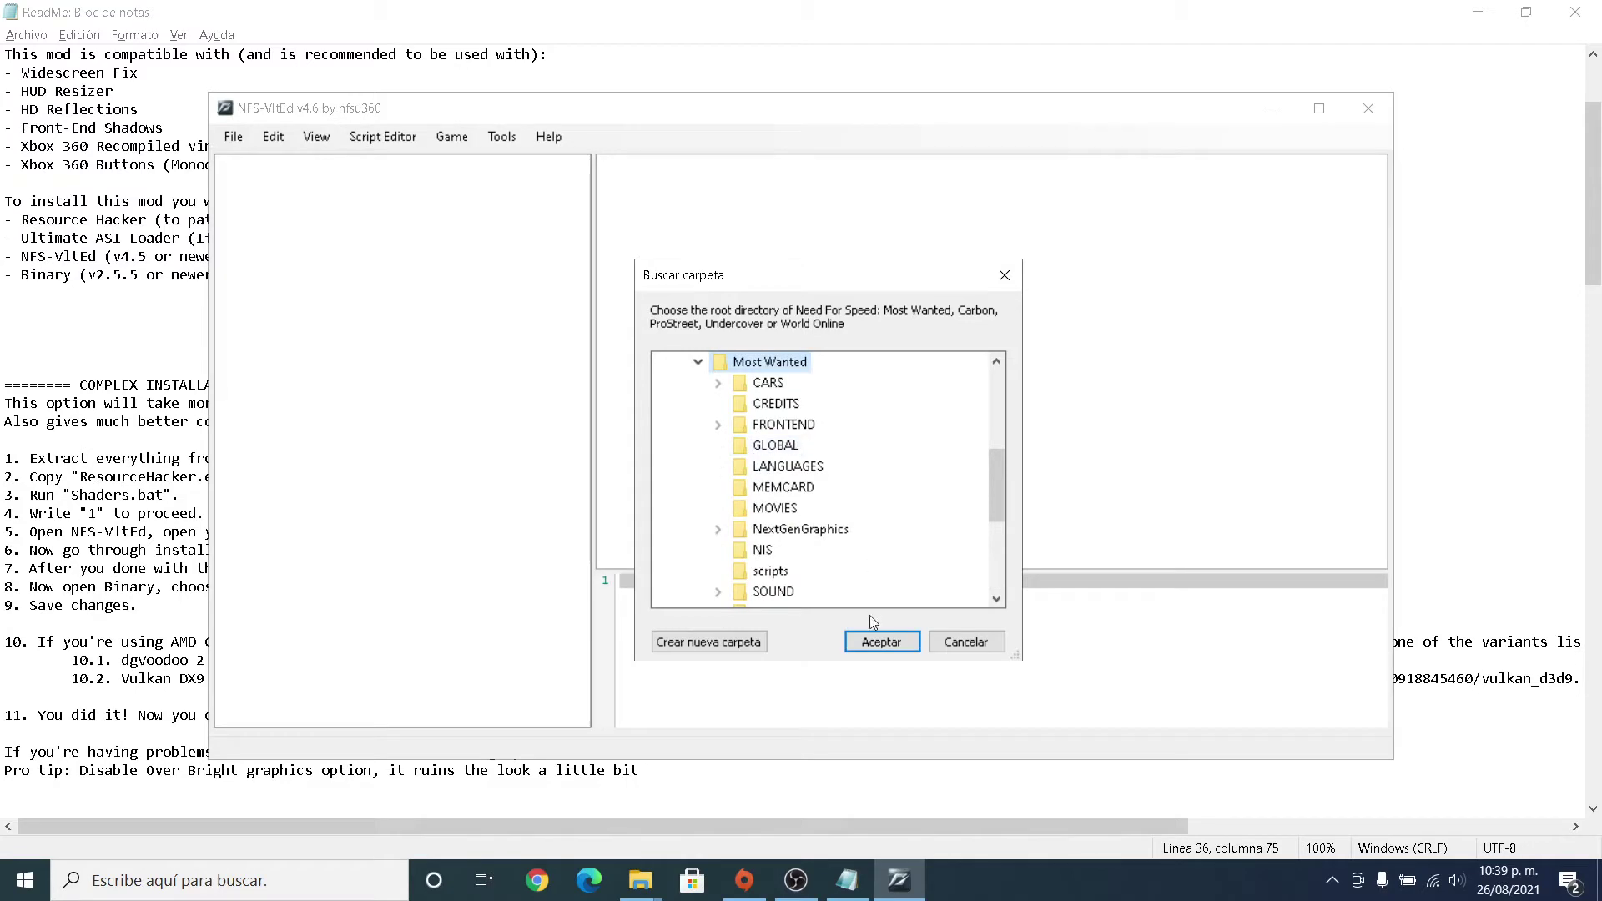
left_click(878, 641)
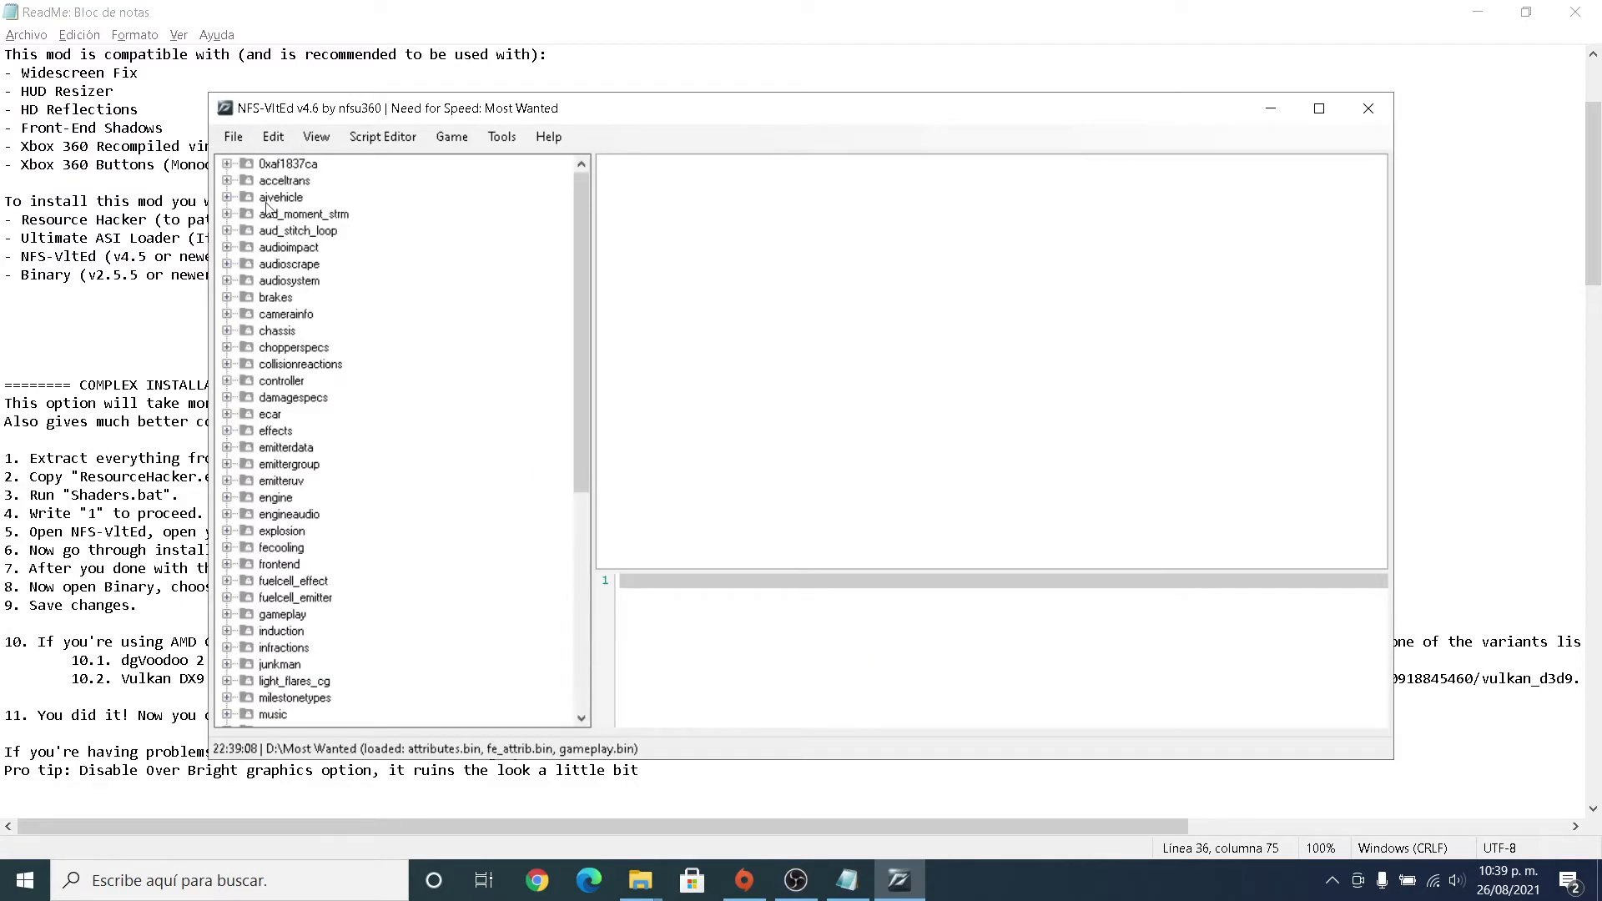
Import the Install-Part-1.nfsms ModScript from the Most Wanted folder and install it with the ReShade preset option selected.
left_click(234, 136)
mouse_move(311, 240)
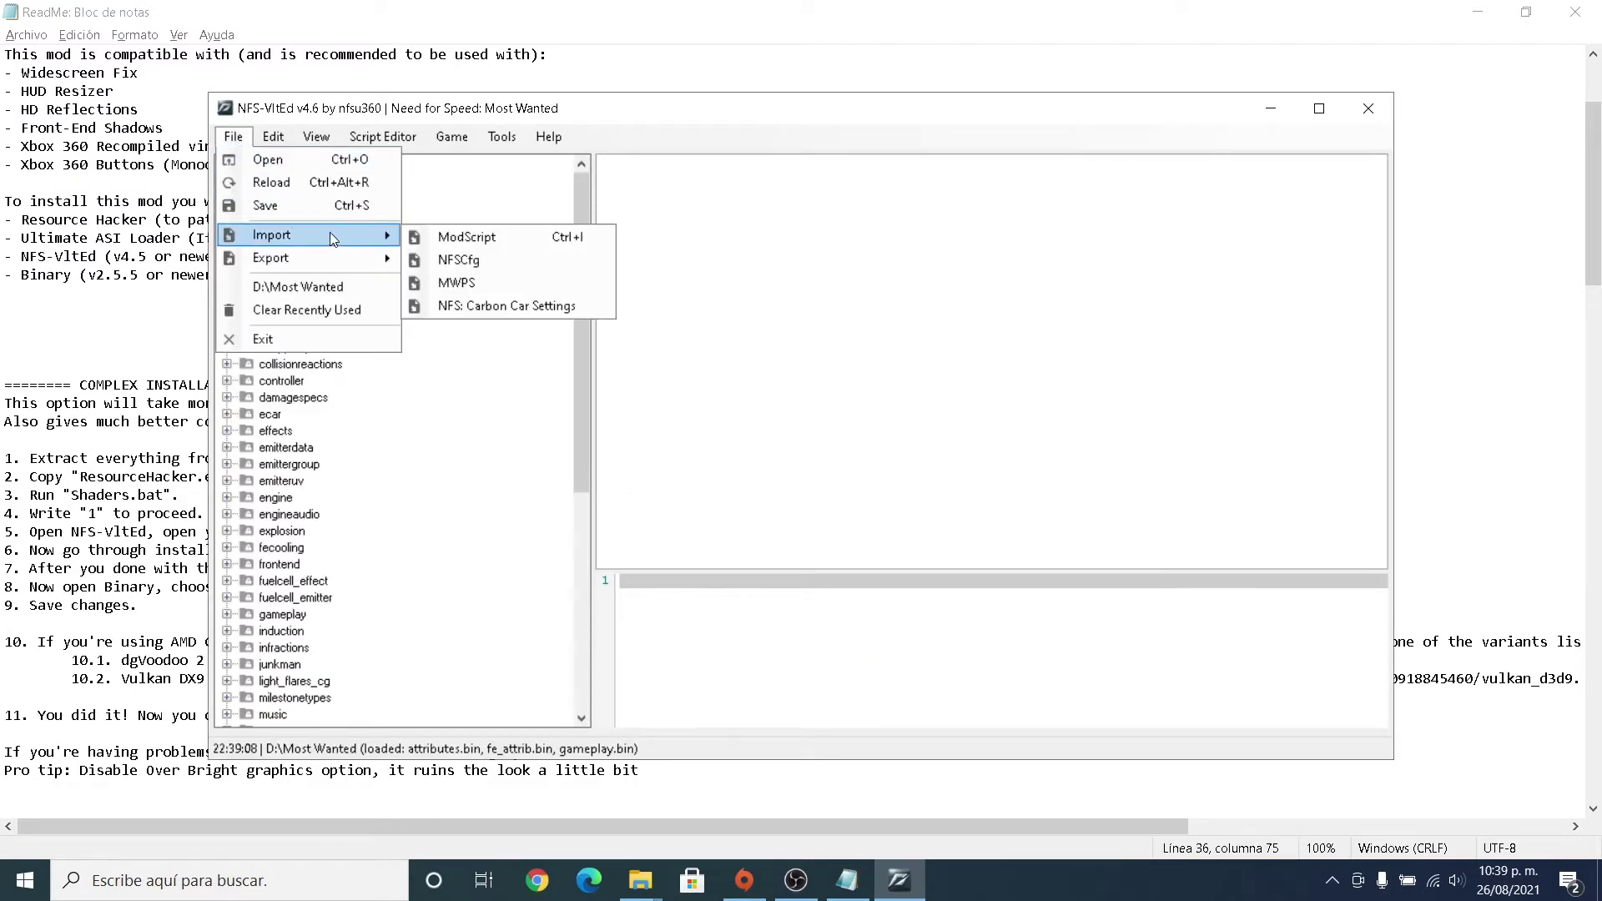
left_click(474, 240)
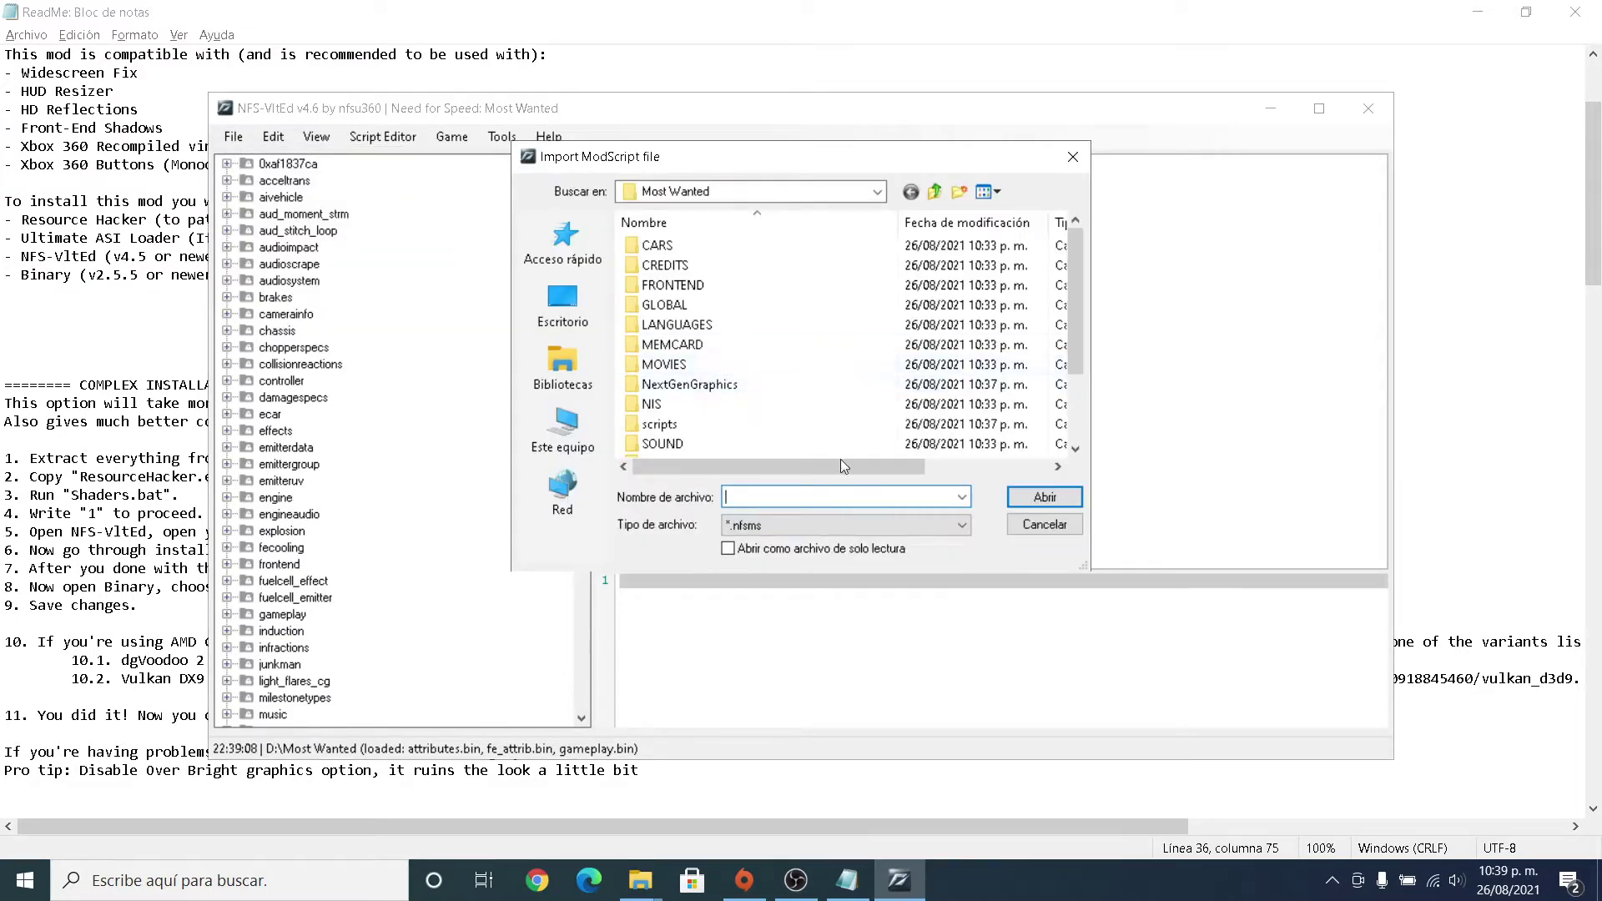
scroll(843, 433, "down", 1)
left_click(762, 446)
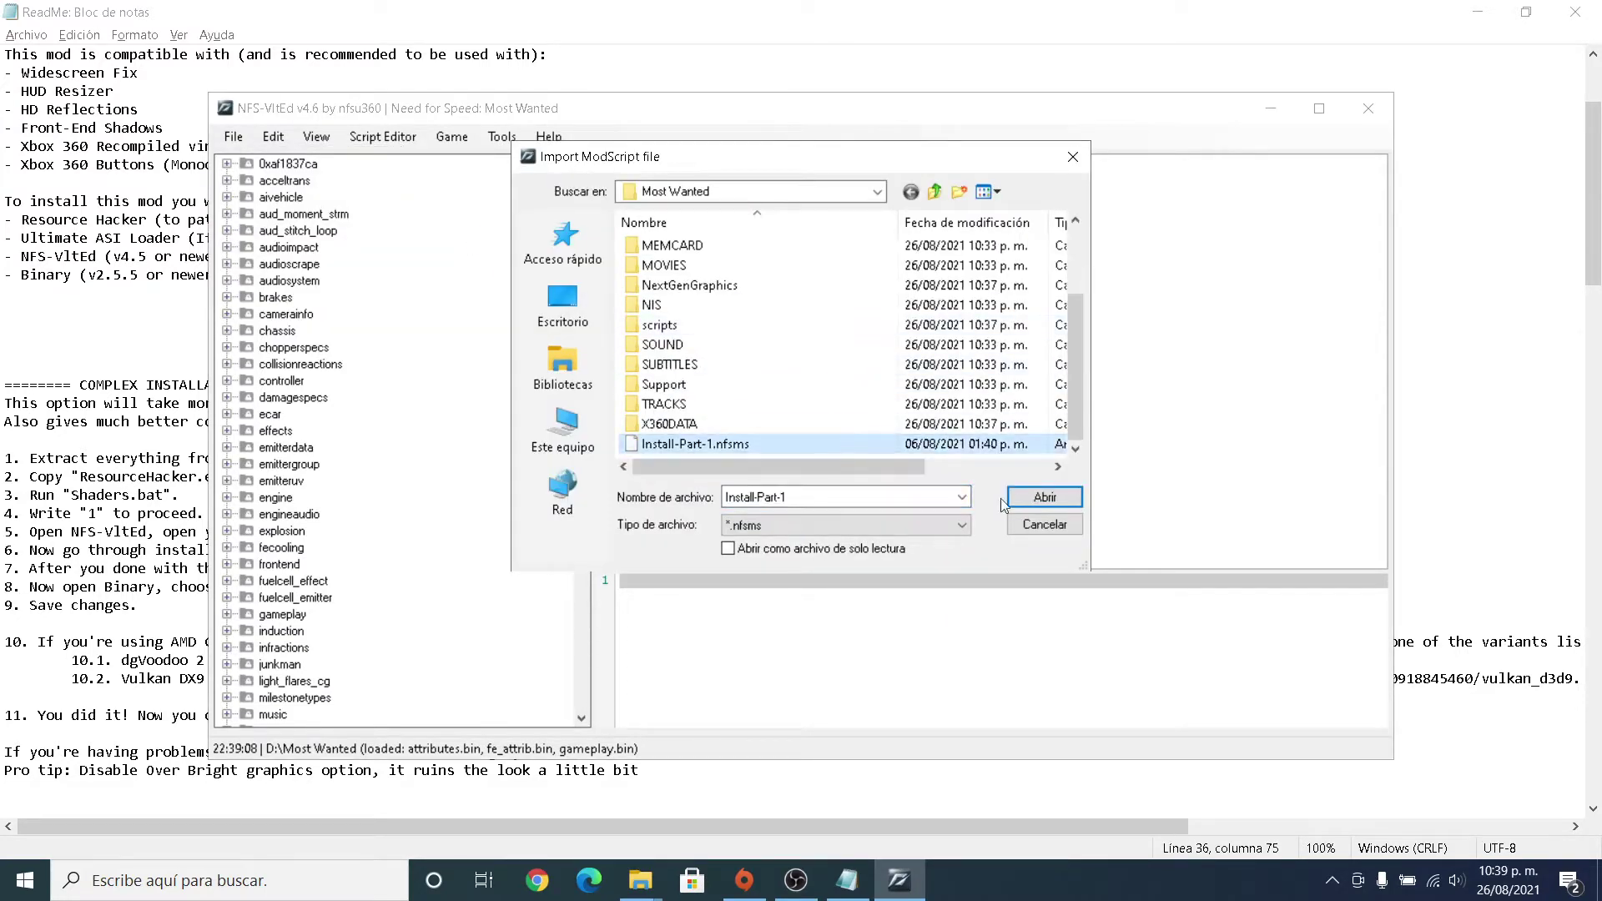
left_click(1028, 499)
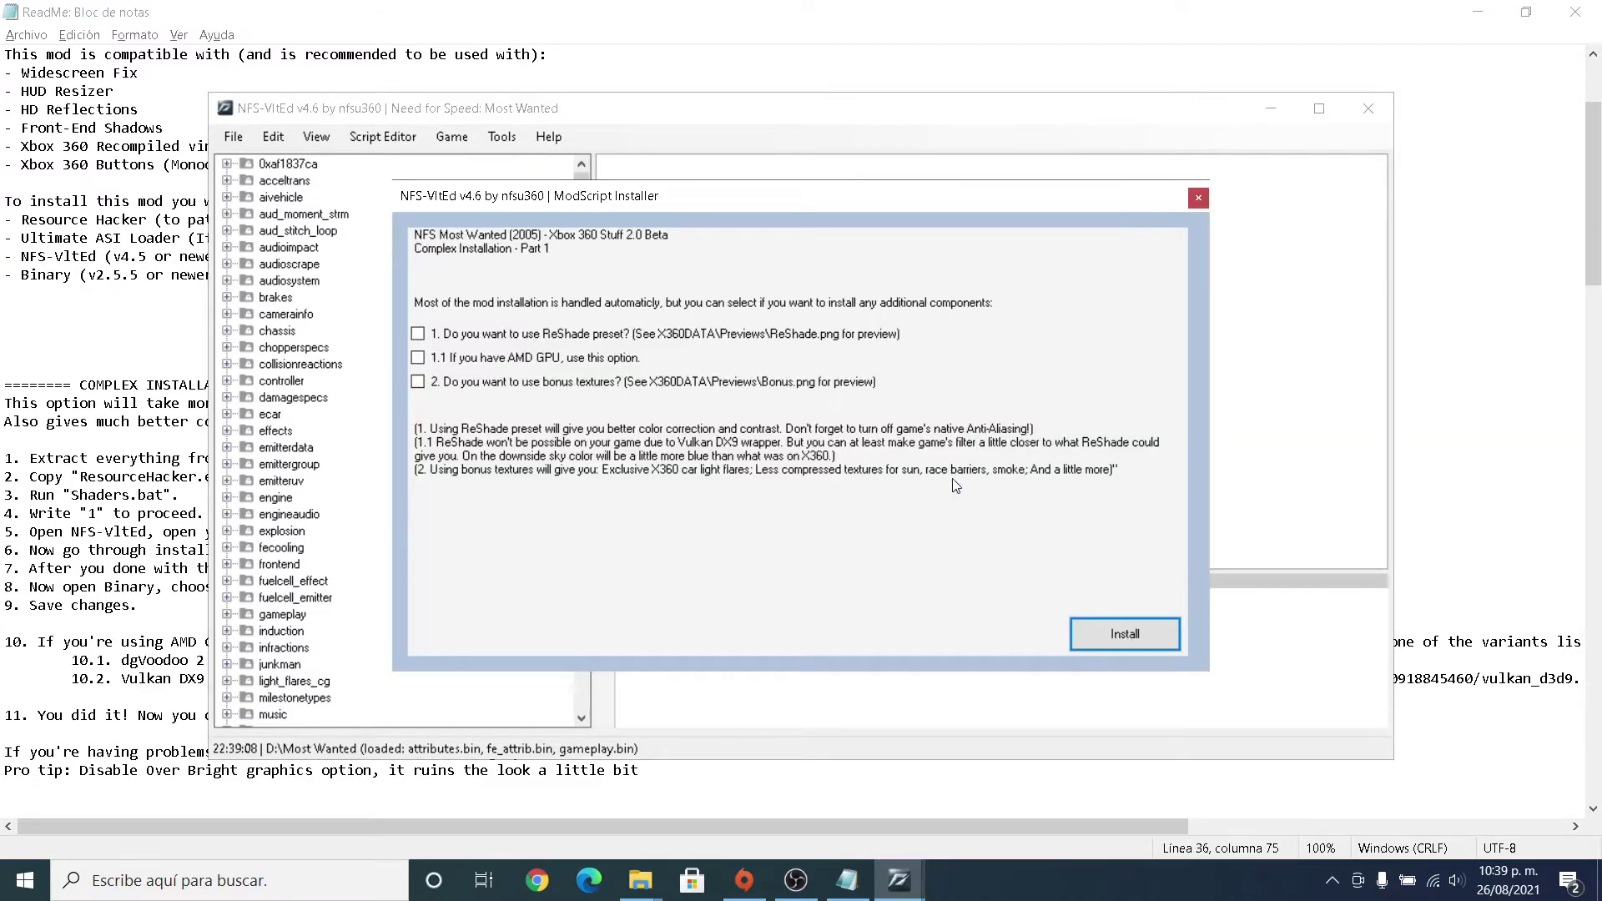
left_click(583, 335)
left_click(1130, 648)
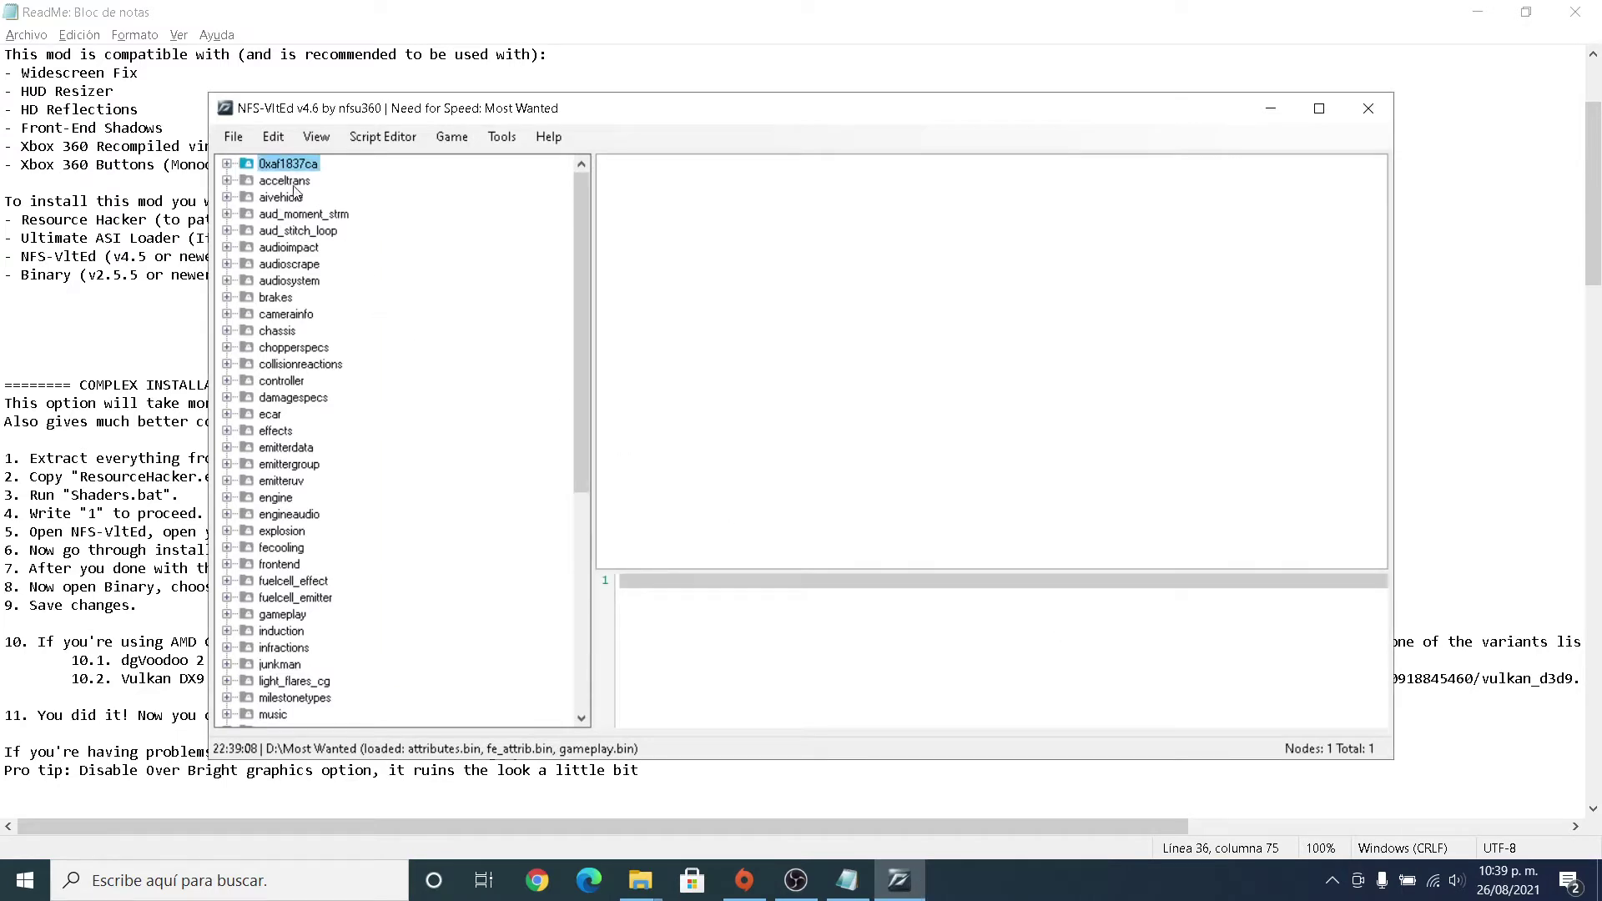
Save the changes made to the game data and exit NFS-VltEd.
left_click(233, 138)
left_click(271, 206)
left_click(233, 139)
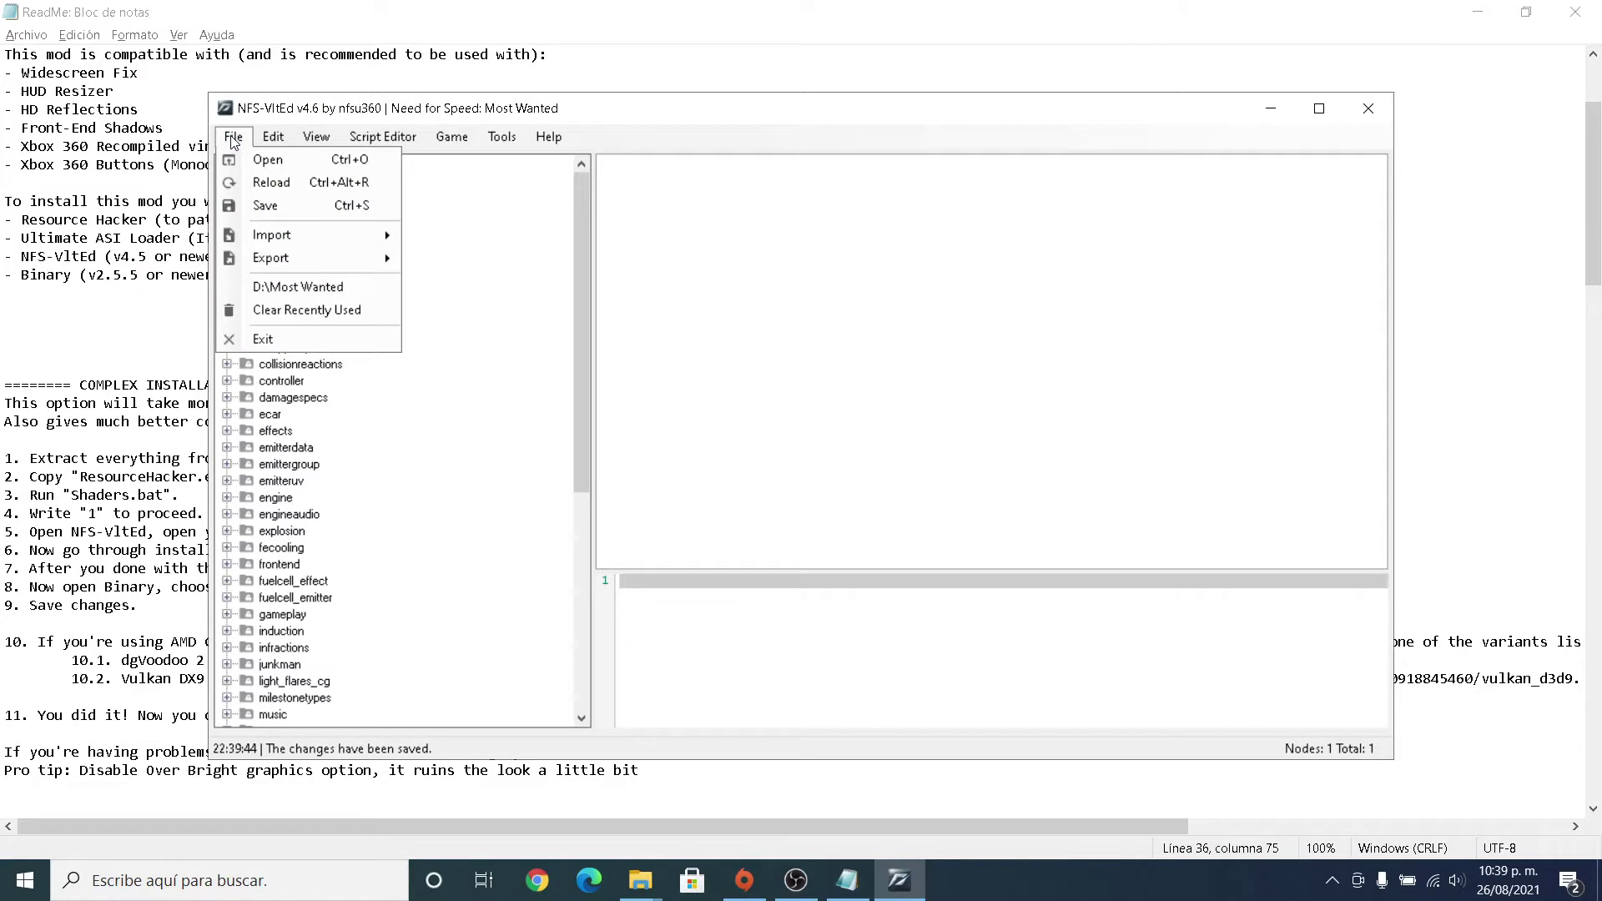
left_click(307, 333)
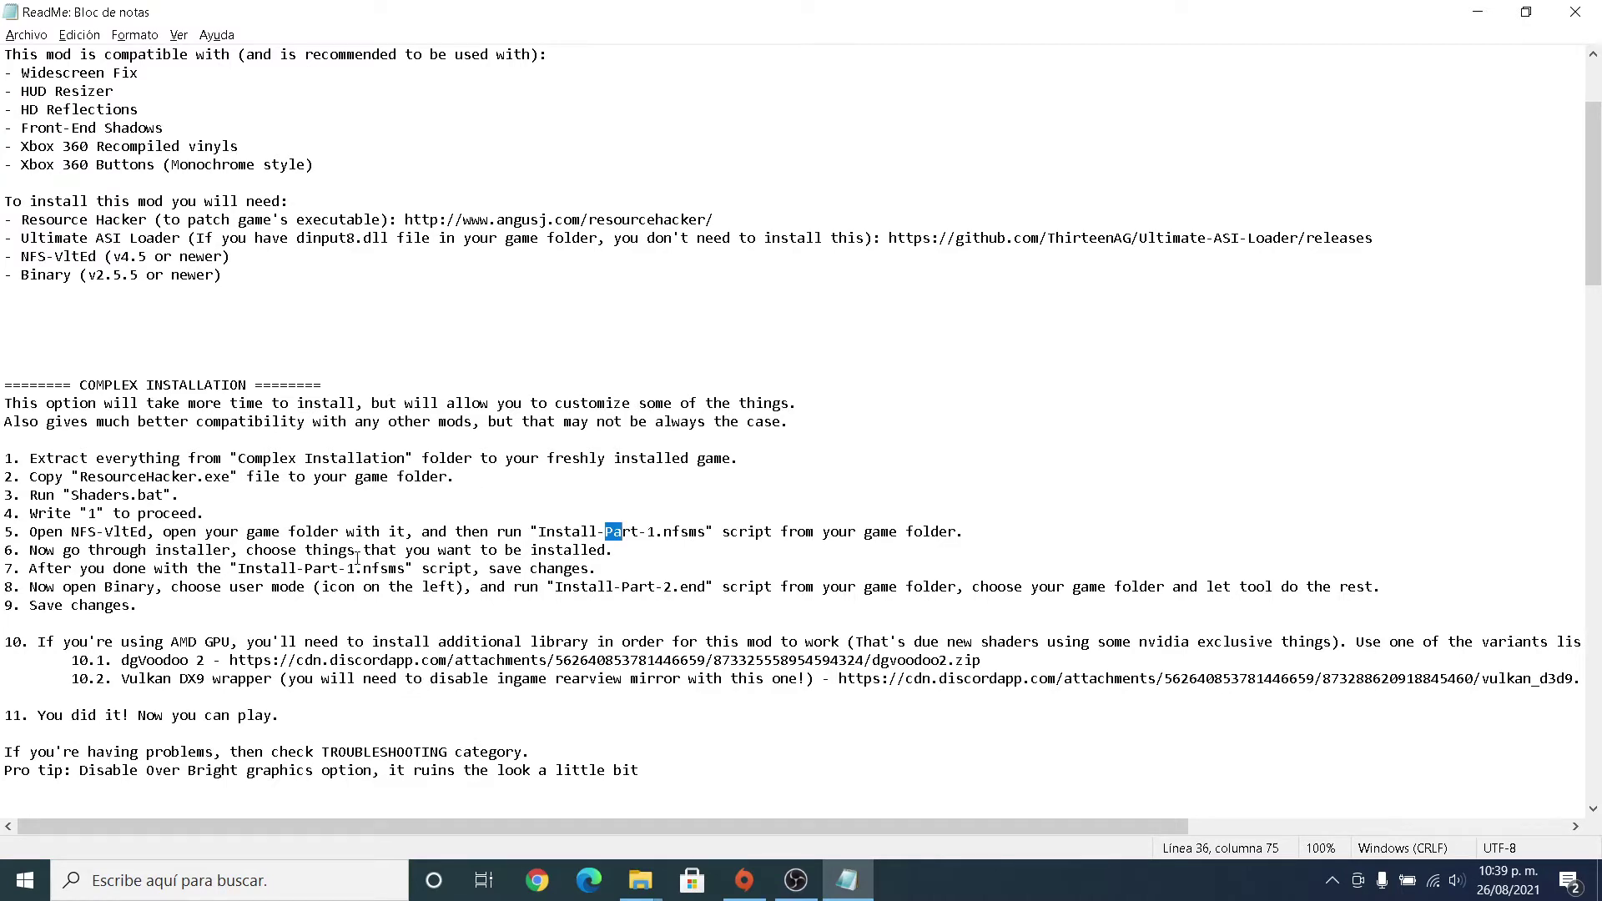
Review steps 7 and 8 of the ReadMe, and launch Binary from the Binary_v2.5.5 folder in Descargas.
mouse_move(358, 557)
left_mouse_down()
mouse_move(389, 548)
mouse_move(334, 571)
left_mouse_up()
scroll(396, 531, "down", 2)
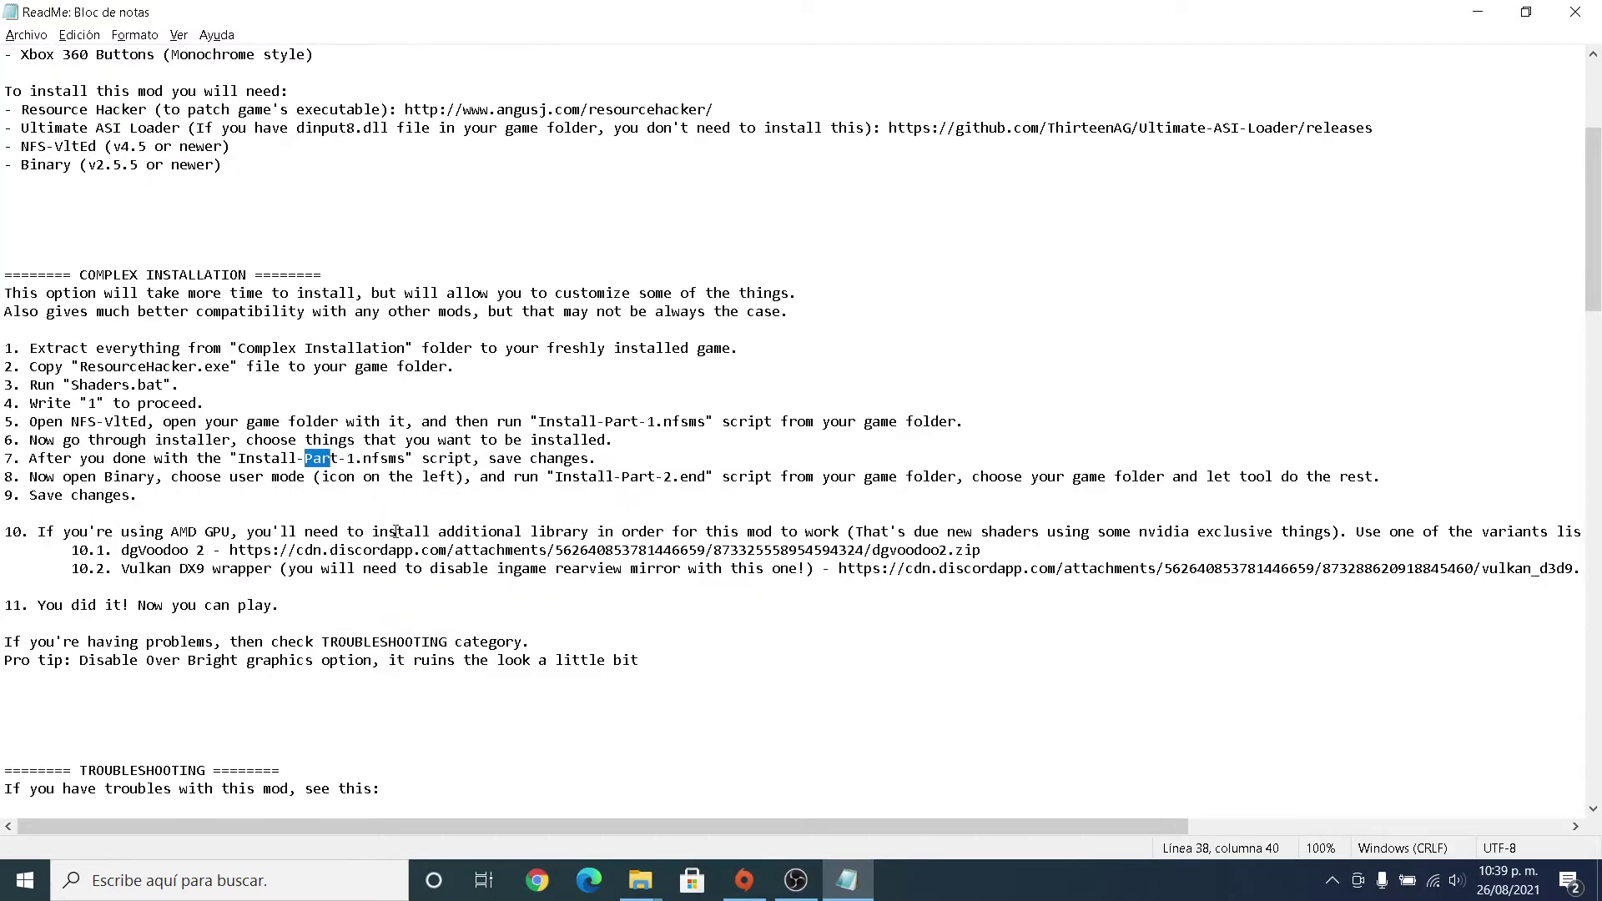
left_click_drag(297, 477, 323, 478)
left_click(660, 867)
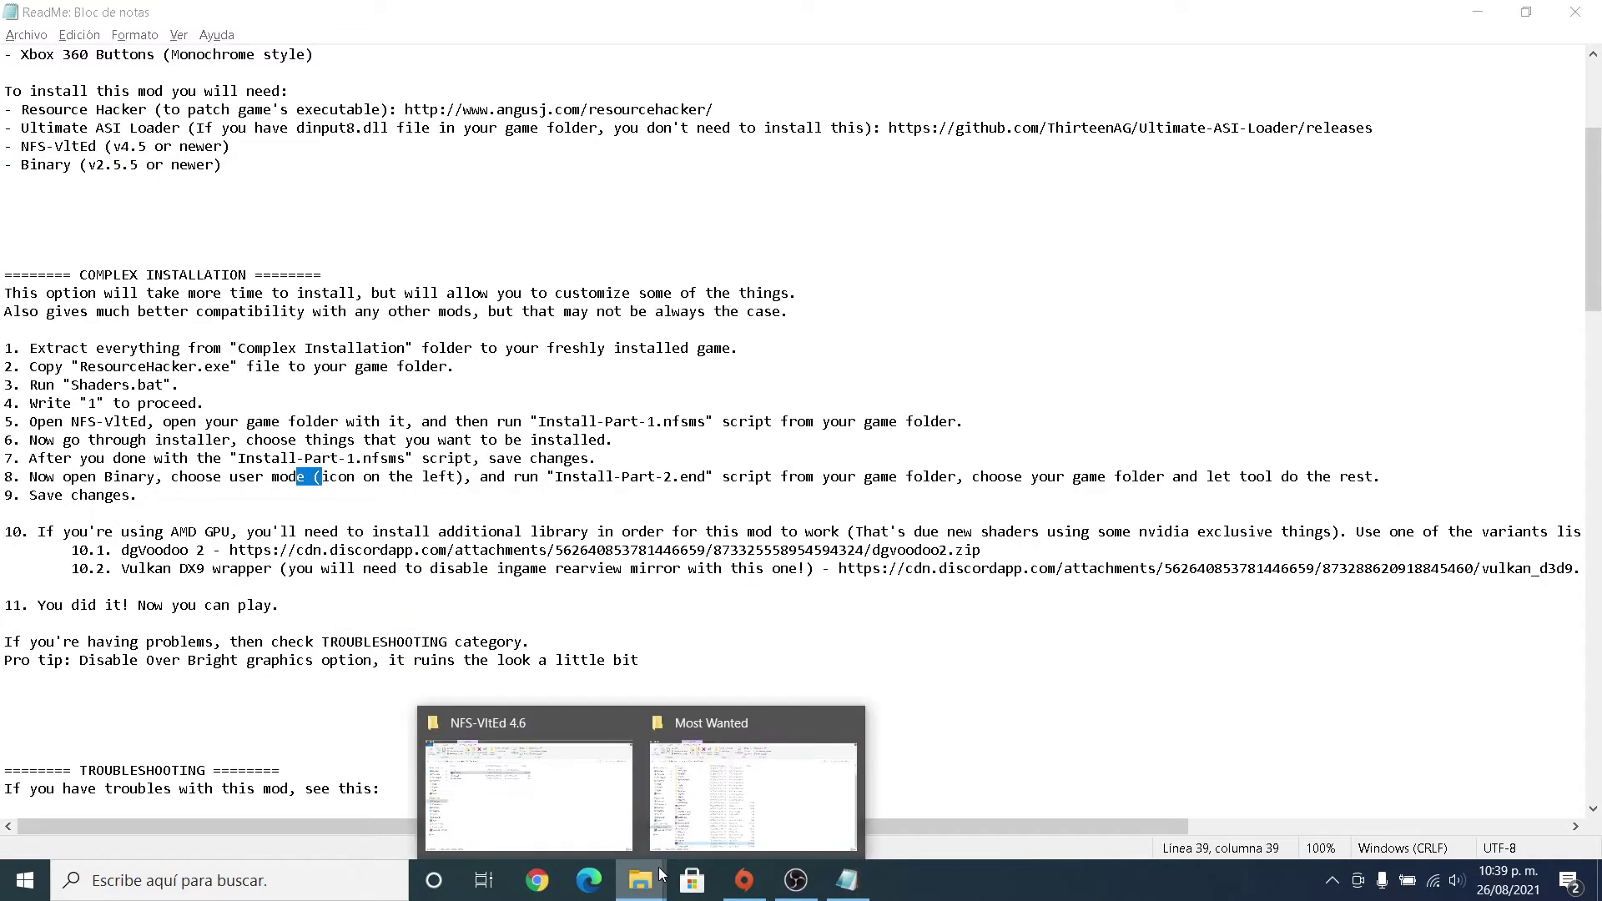
left_click(601, 797)
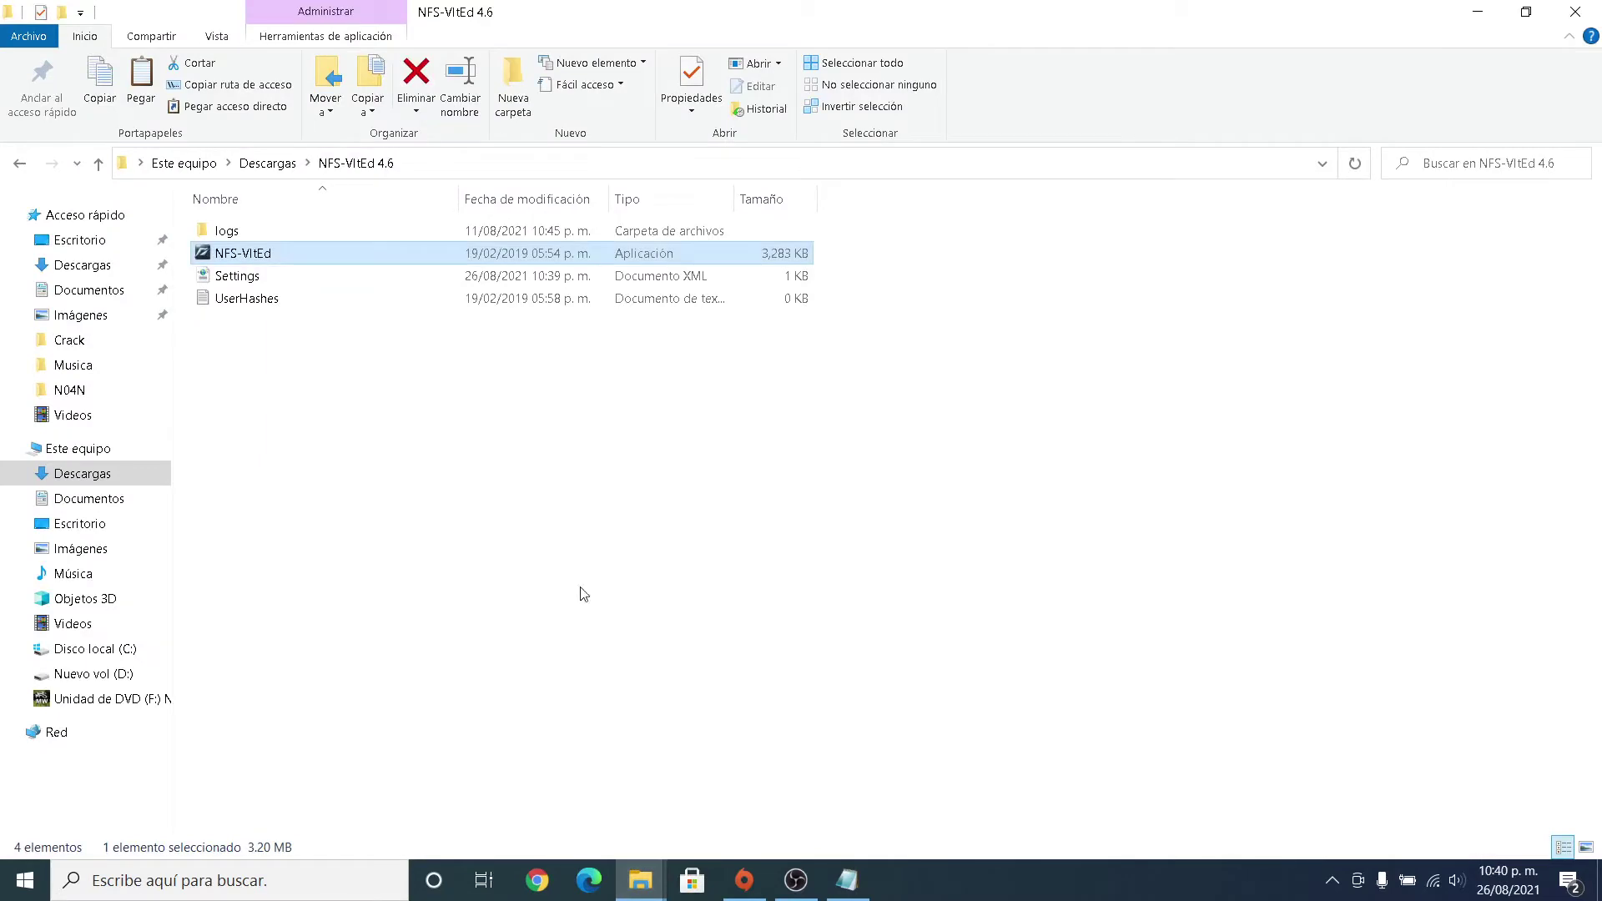
left_click(248, 165)
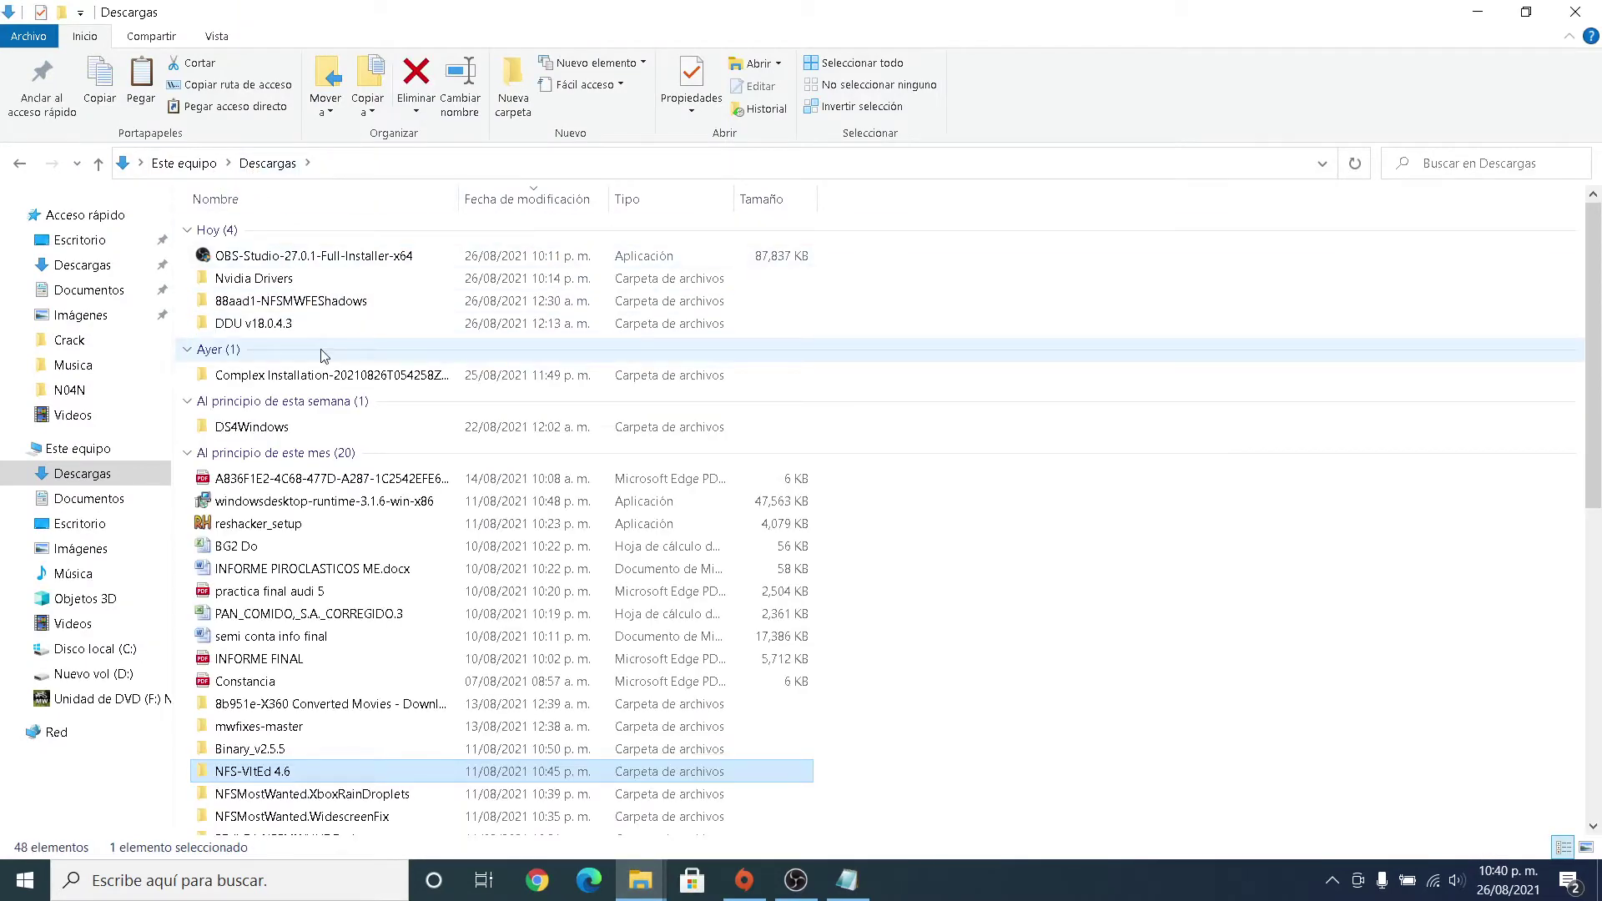
scroll(324, 354, "down", 1)
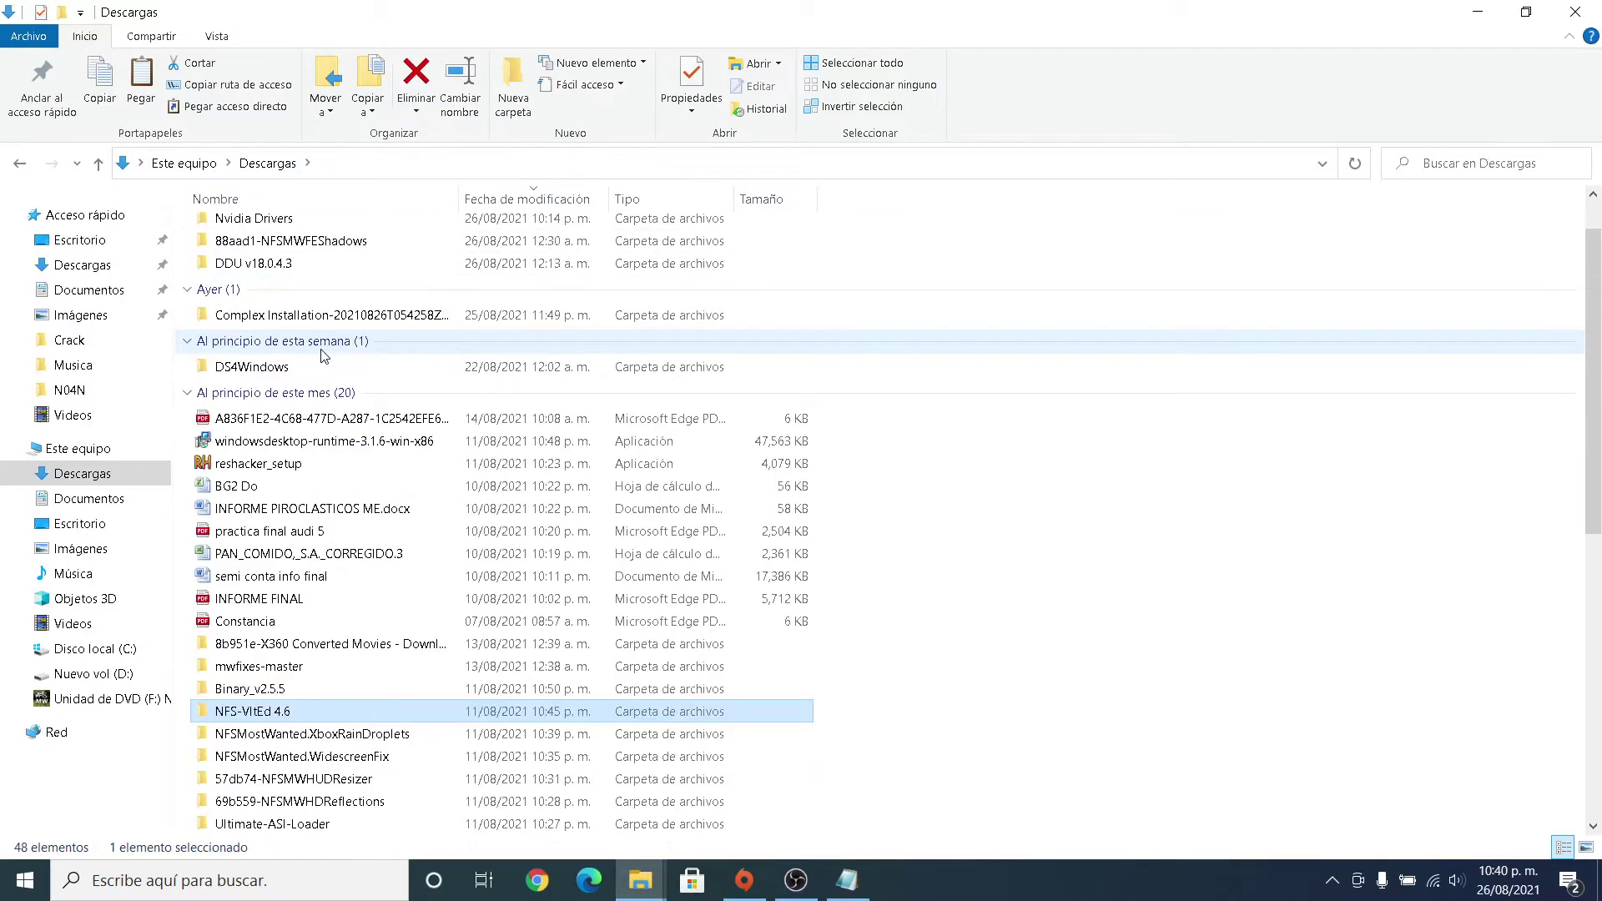
double_click(250, 689)
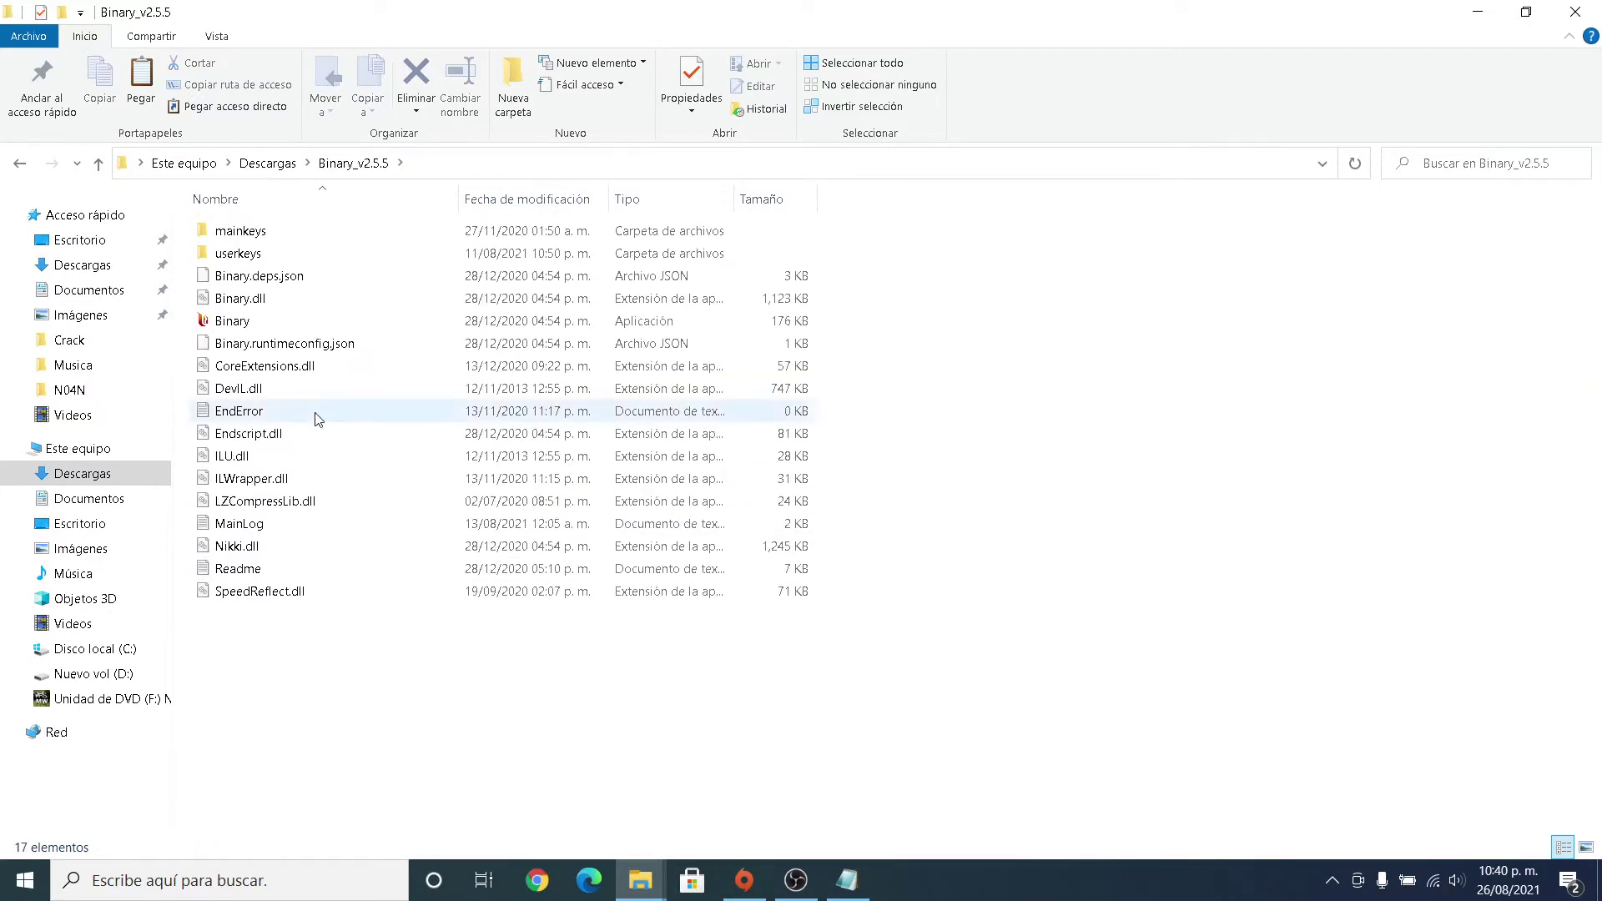
double_click(283, 318)
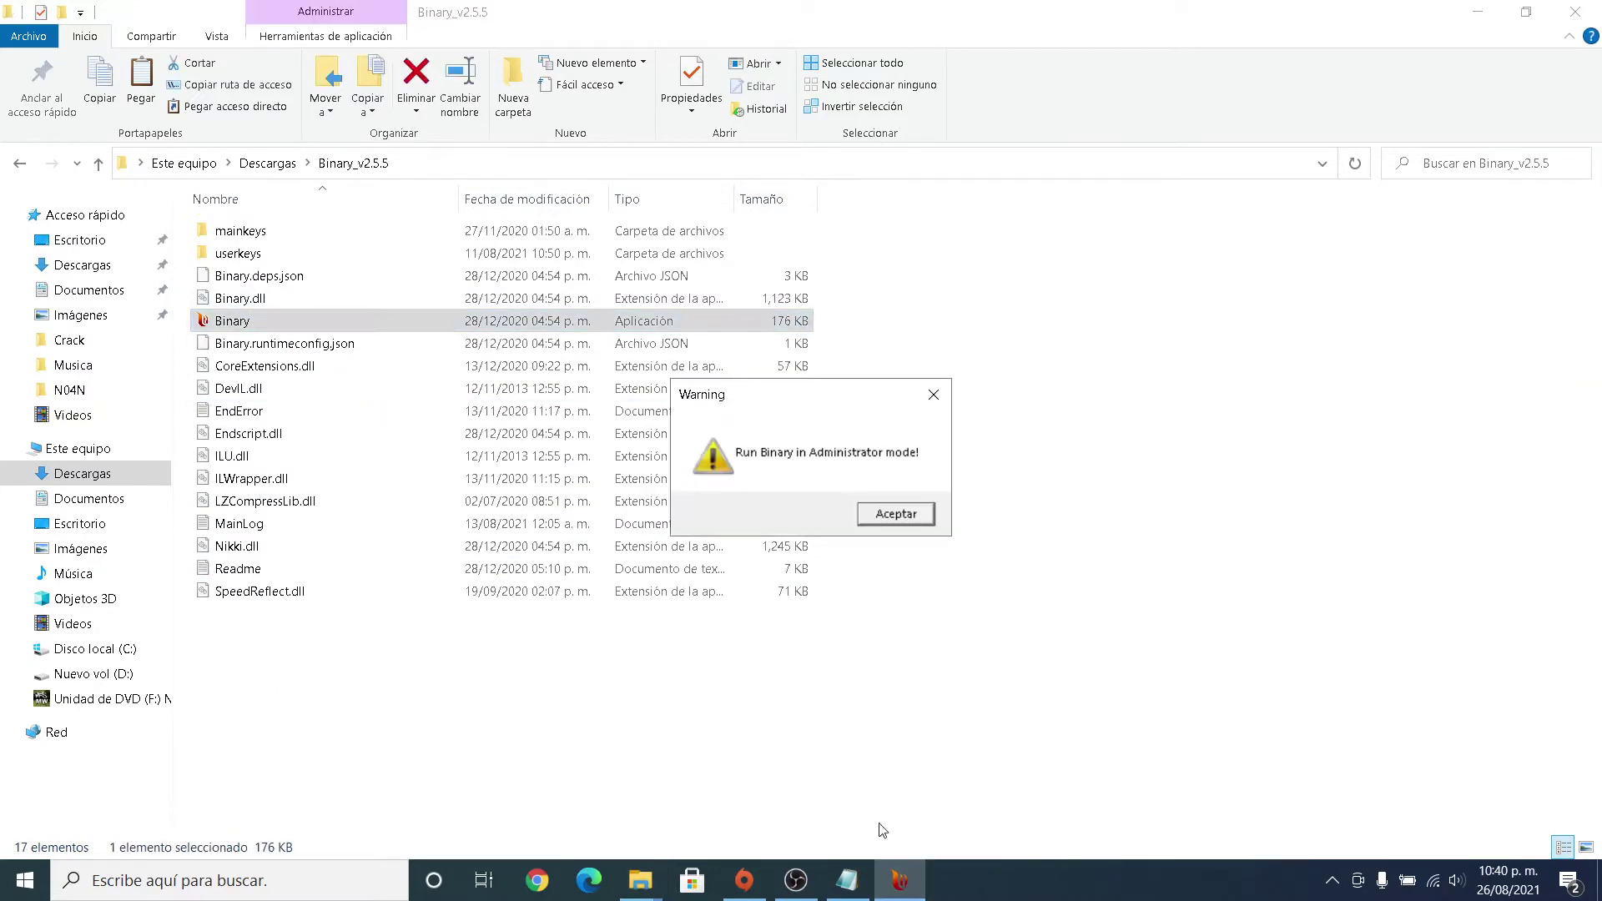
Dismiss the warning and relaunch Binary from the Binary_v2.5.5 folder in administrator mode.
left_click(901, 523)
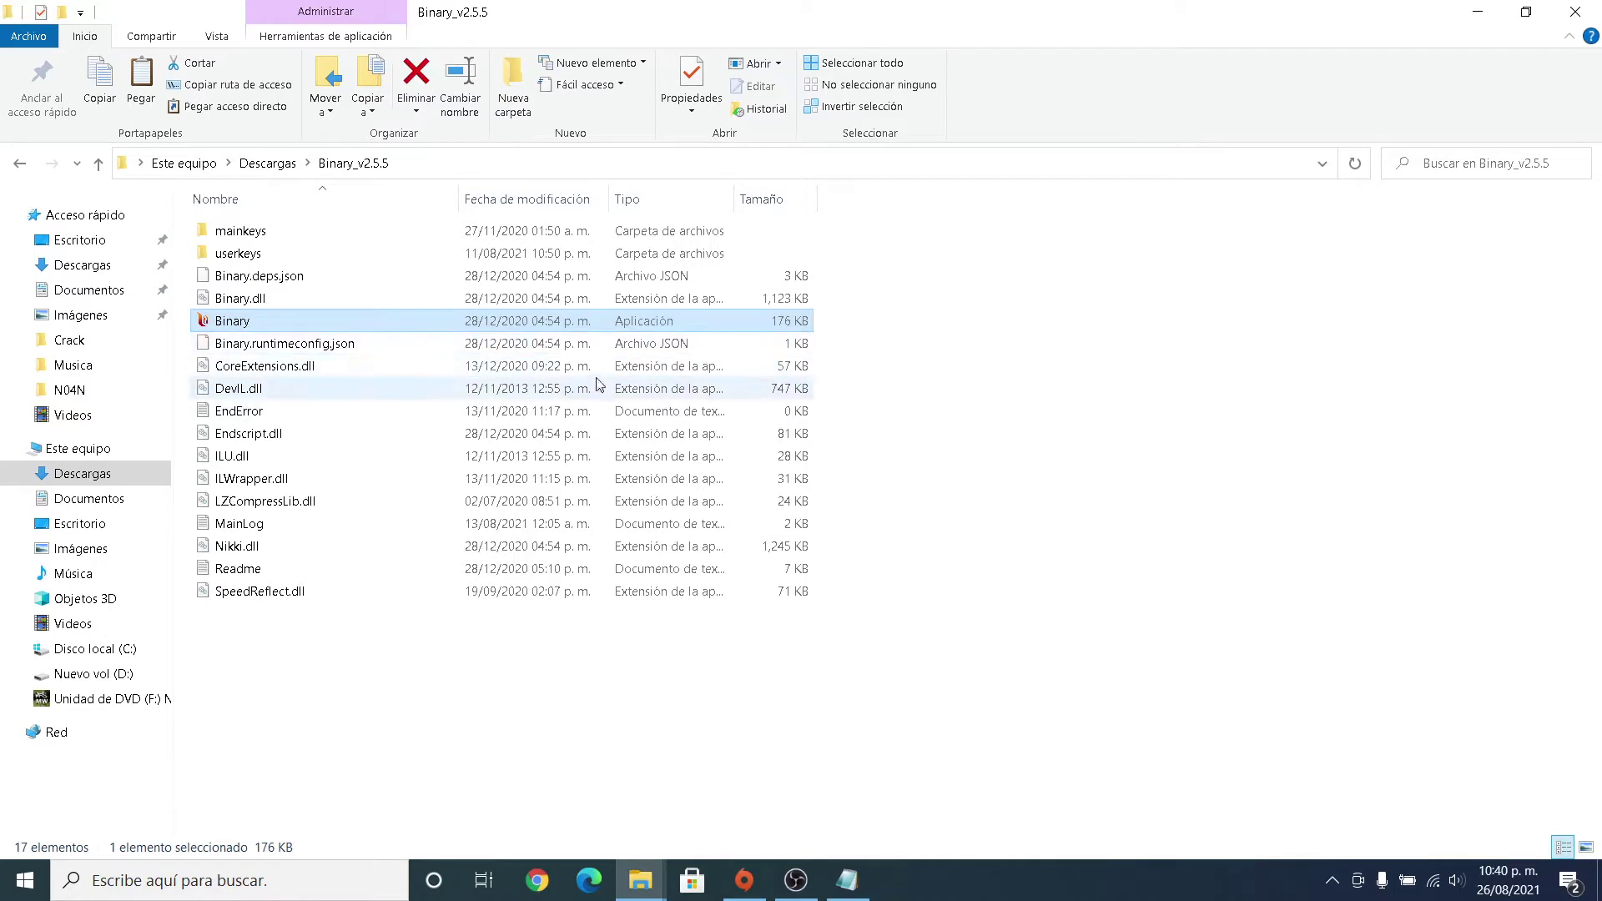
right_click(563, 321)
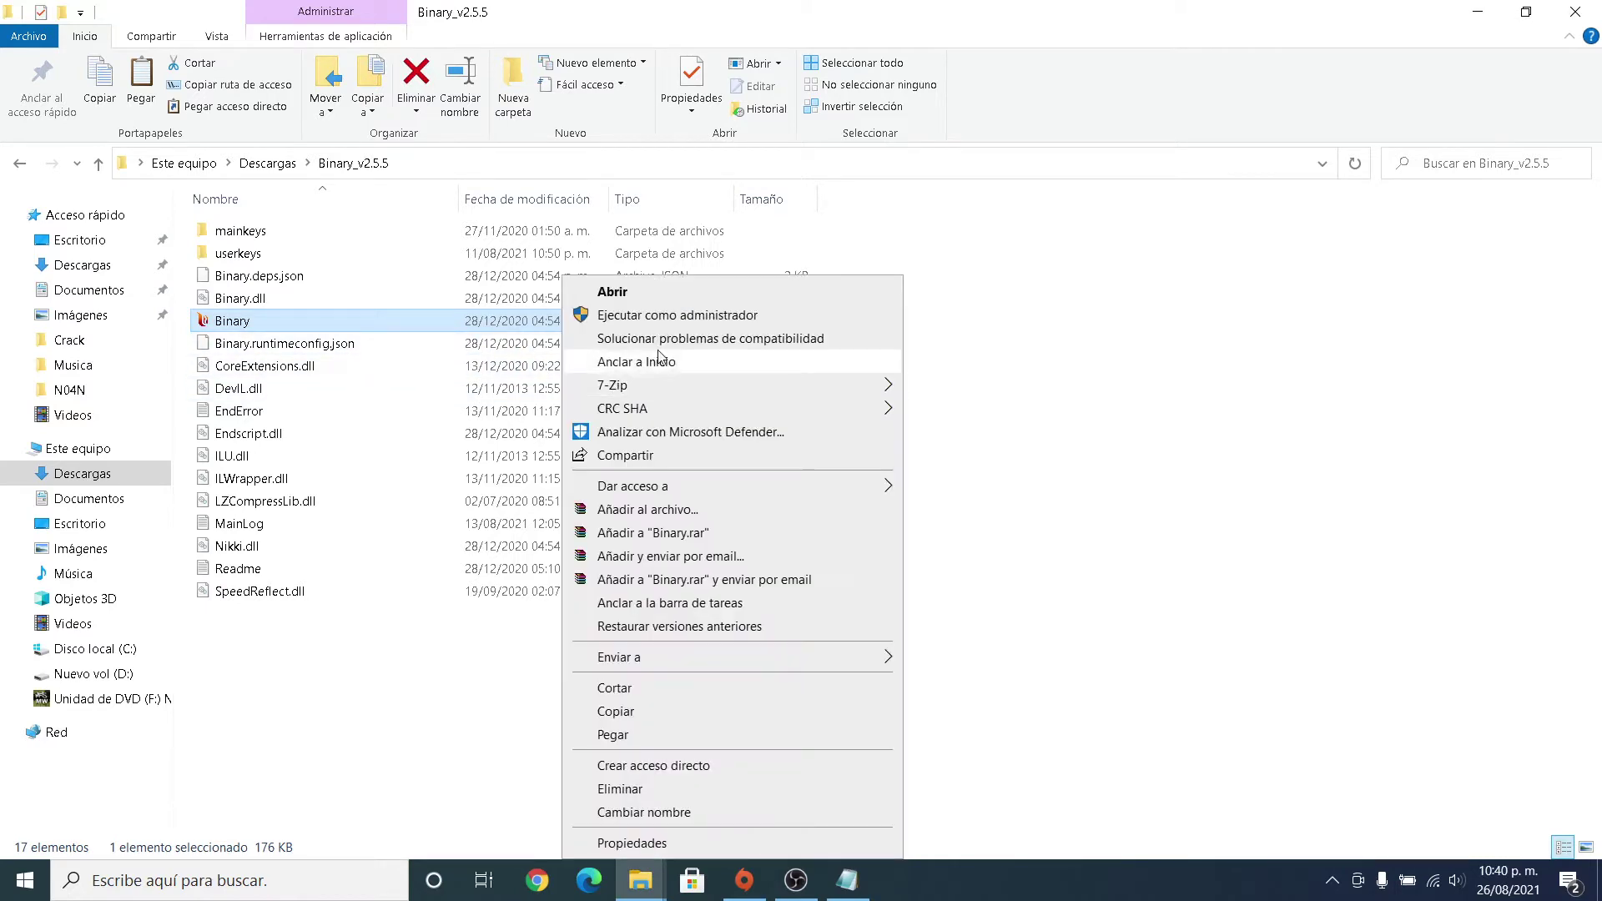
left_click(692, 316)
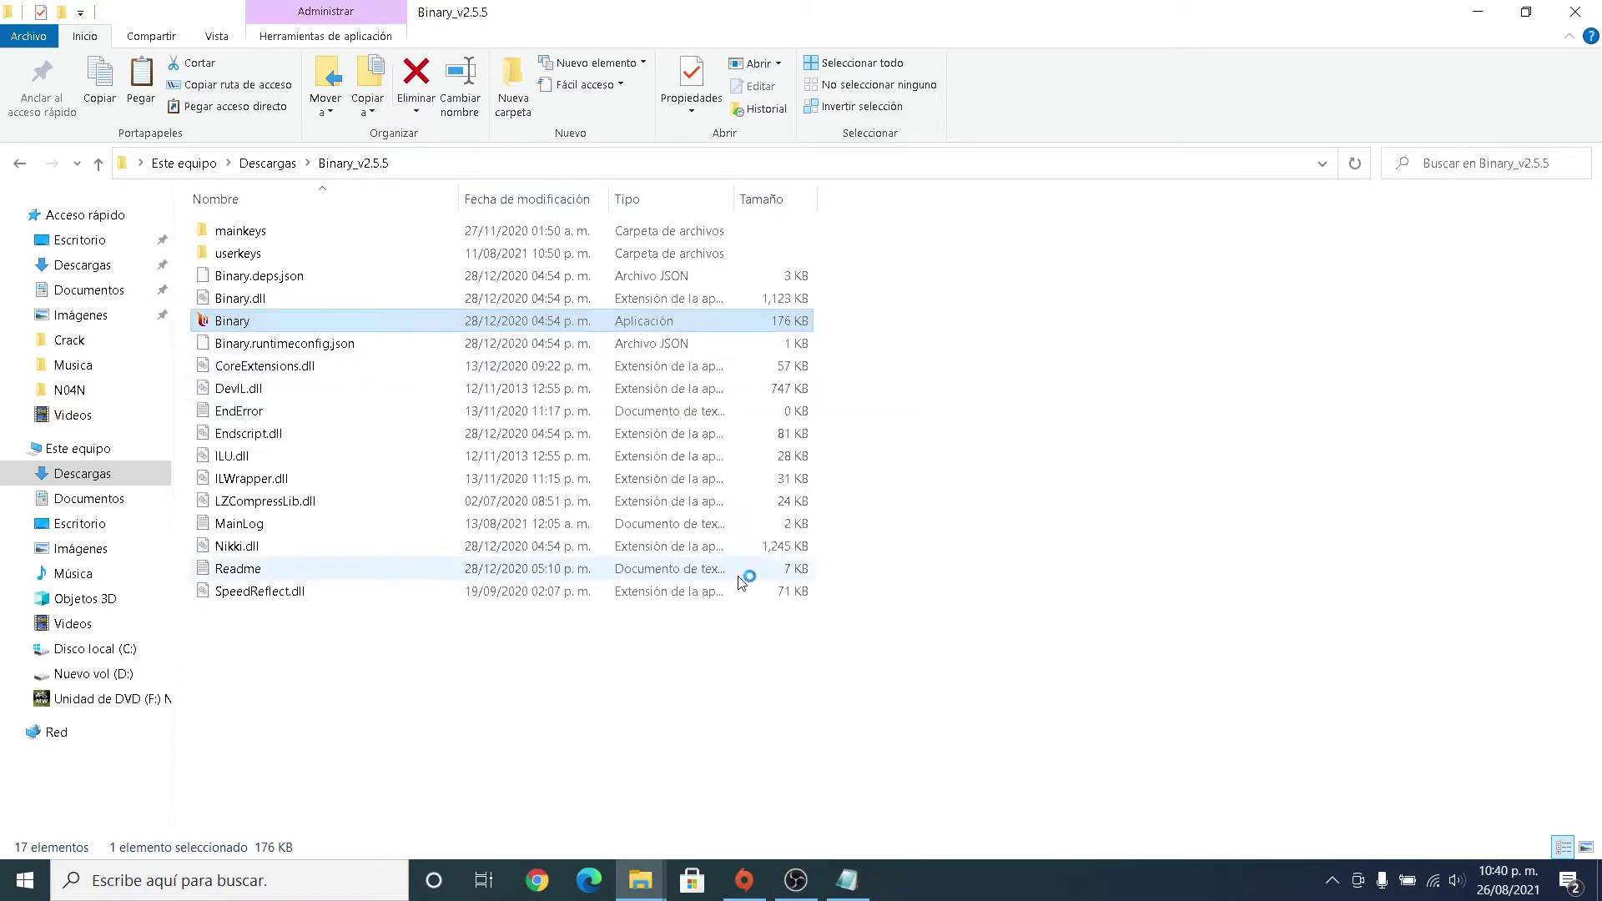
left_click(863, 883)
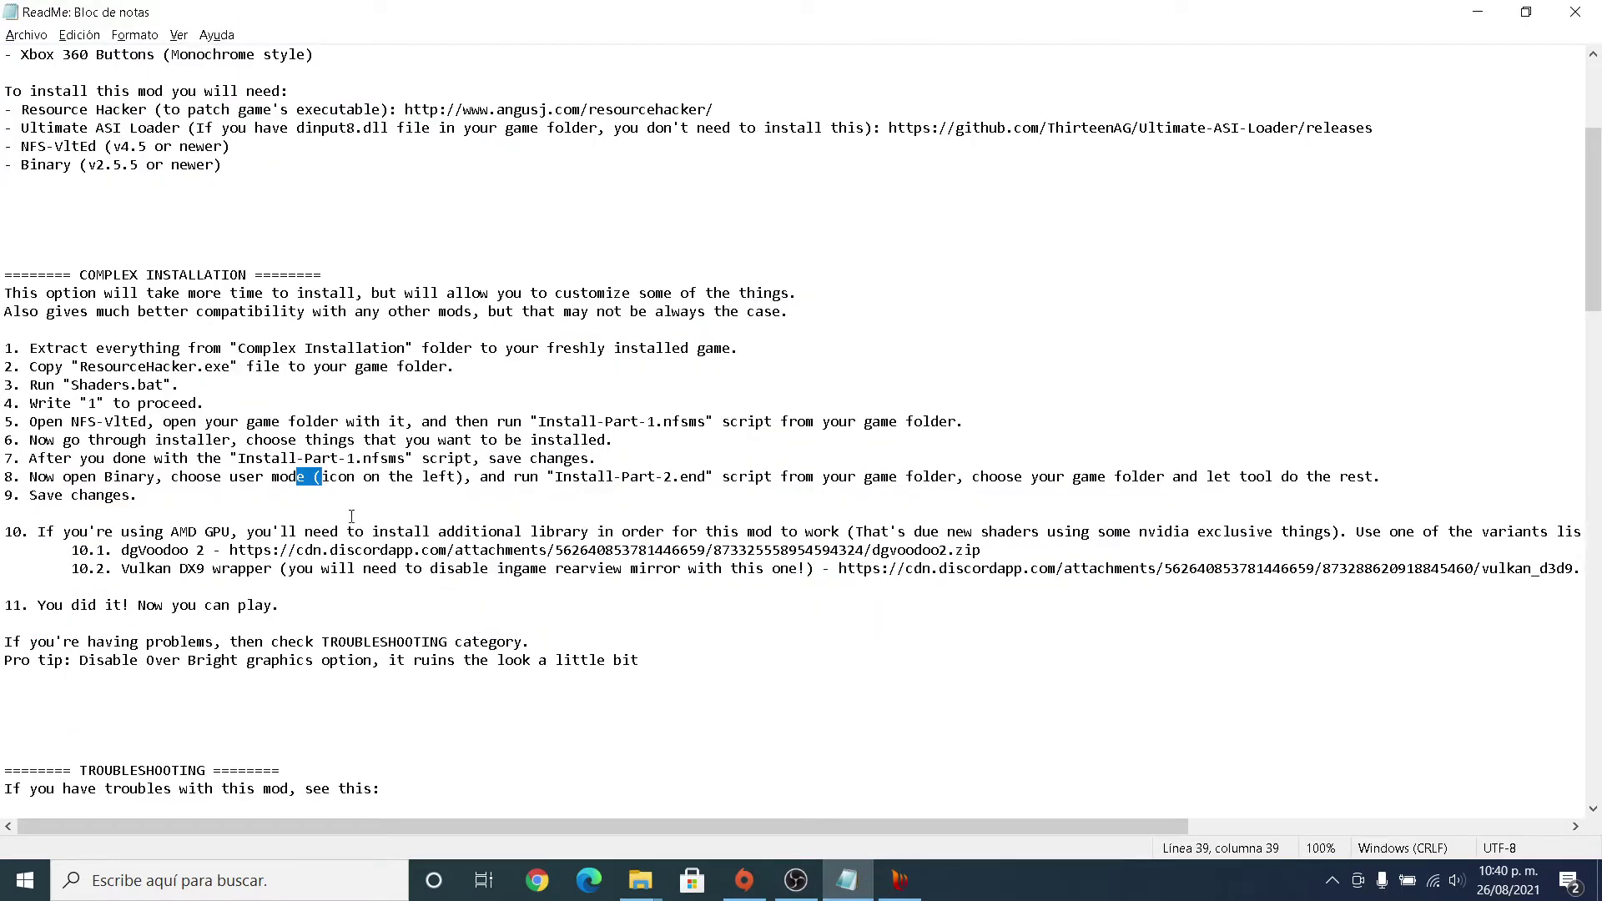
left_click(902, 881)
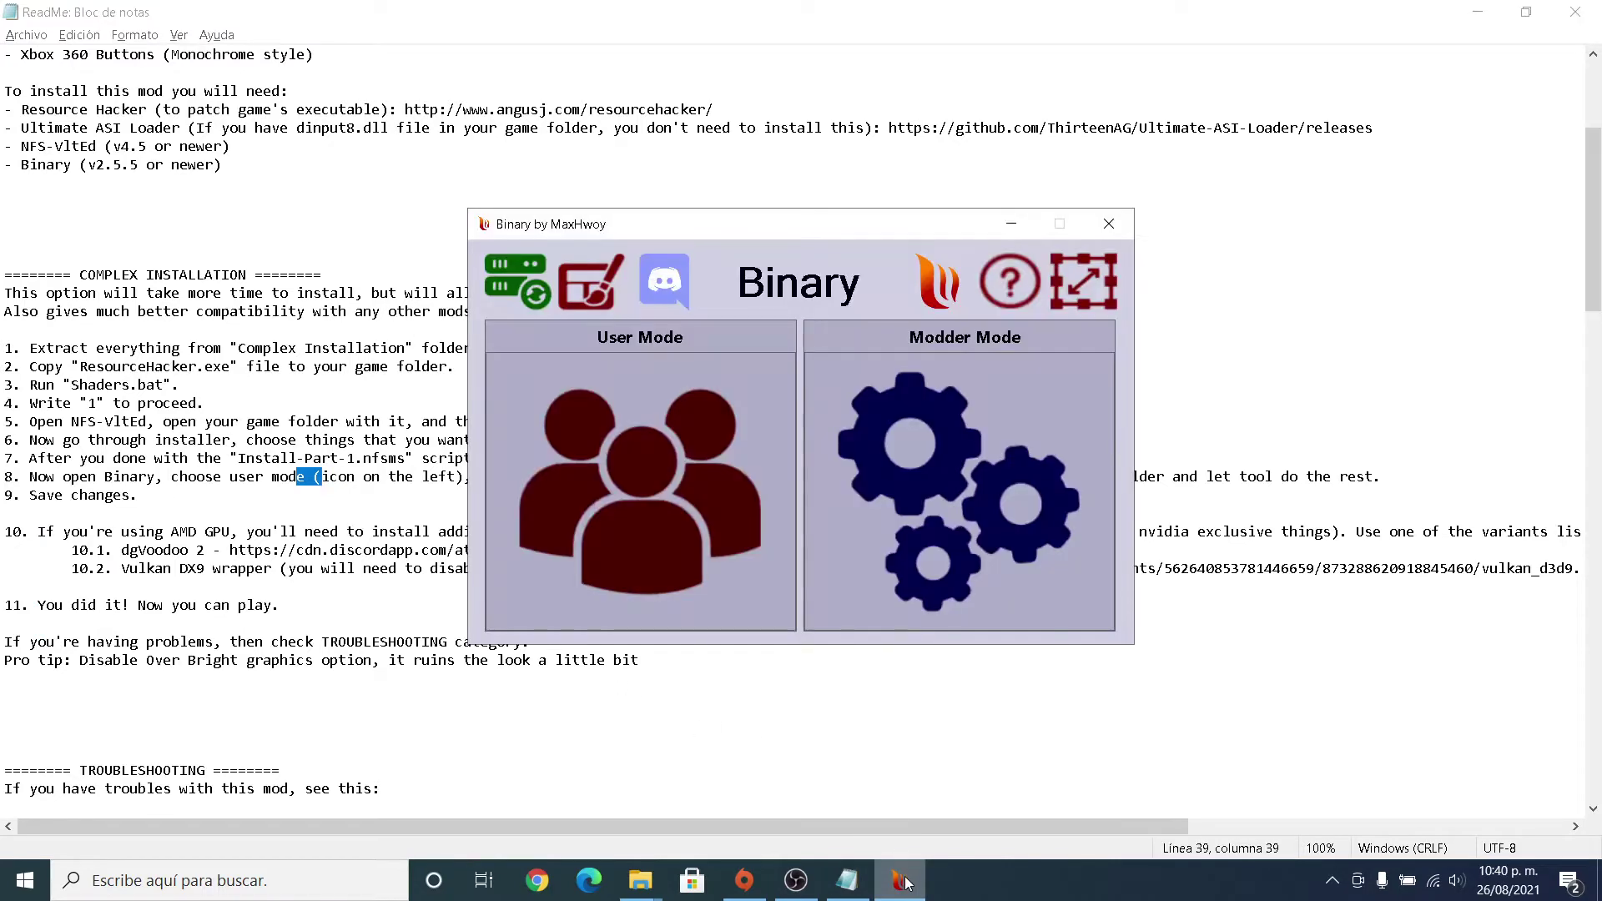
Choose User Mode in Binary and load the Install-Part-2.end Endscript from the Most Wanted folder, checking its name in step 8 of the ReadMe.
left_click(705, 561)
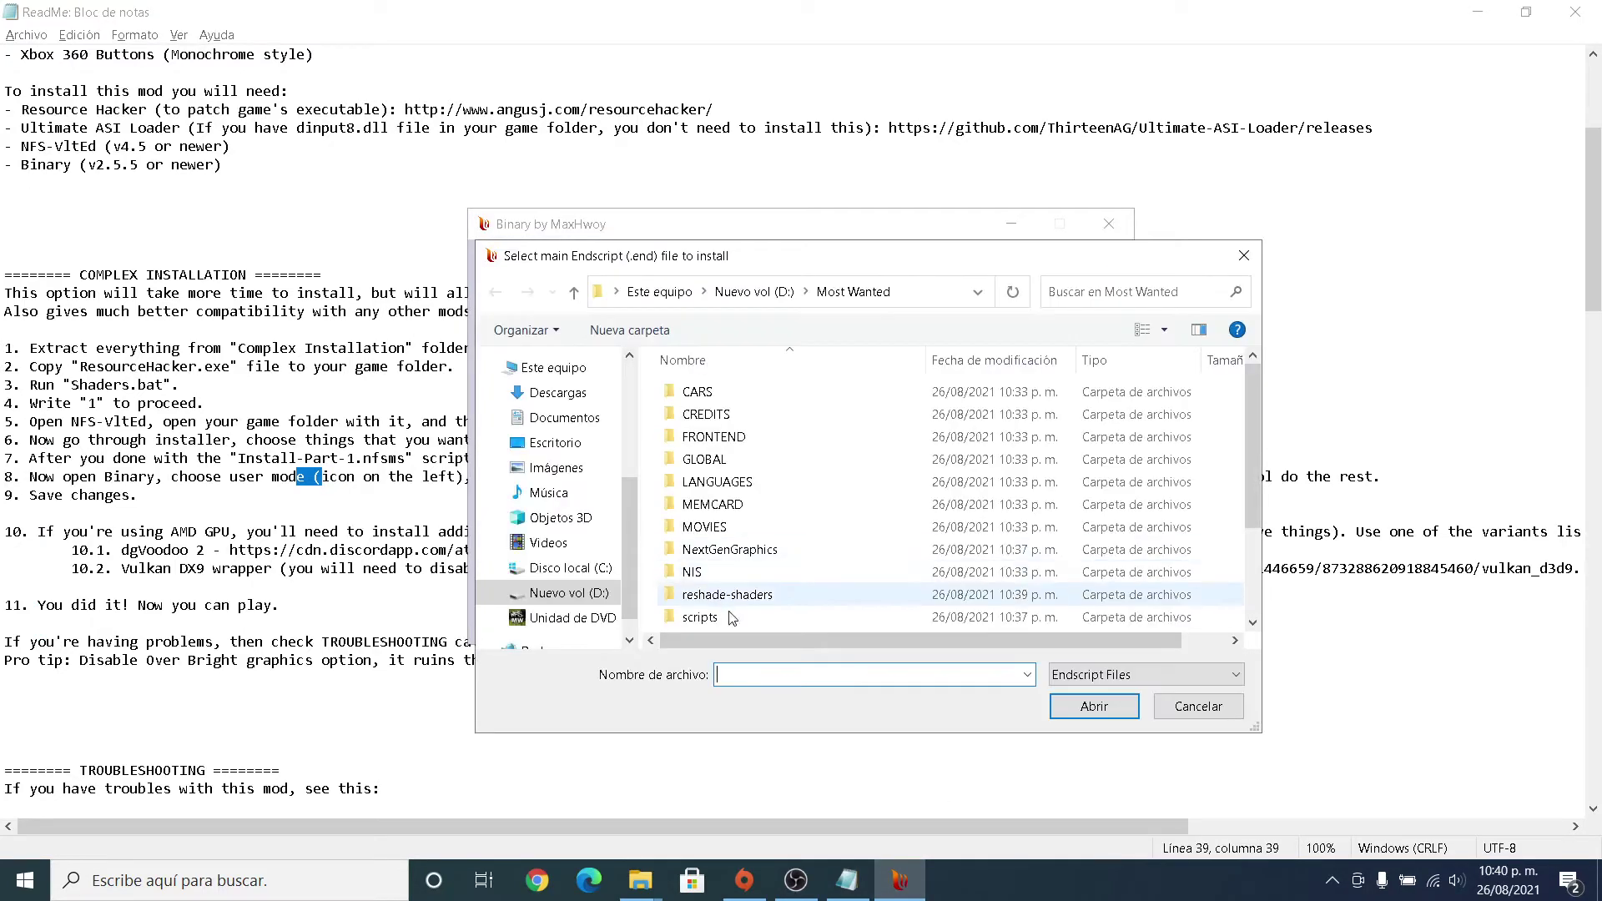
left_click(1323, 692)
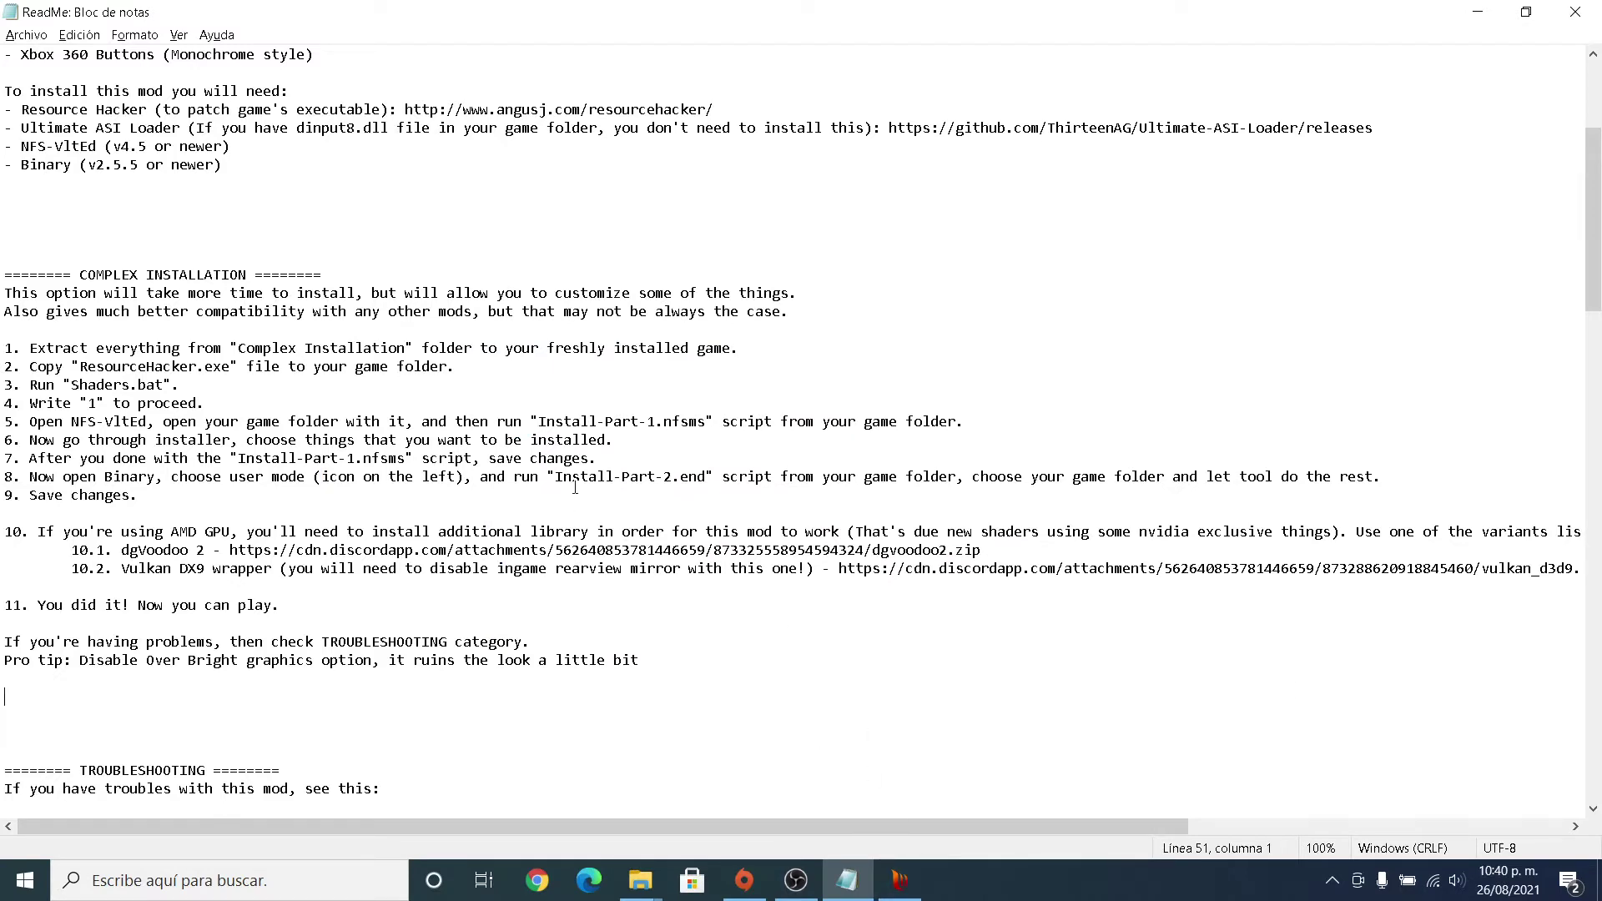
left_click_drag(579, 479, 623, 478)
left_click(900, 887)
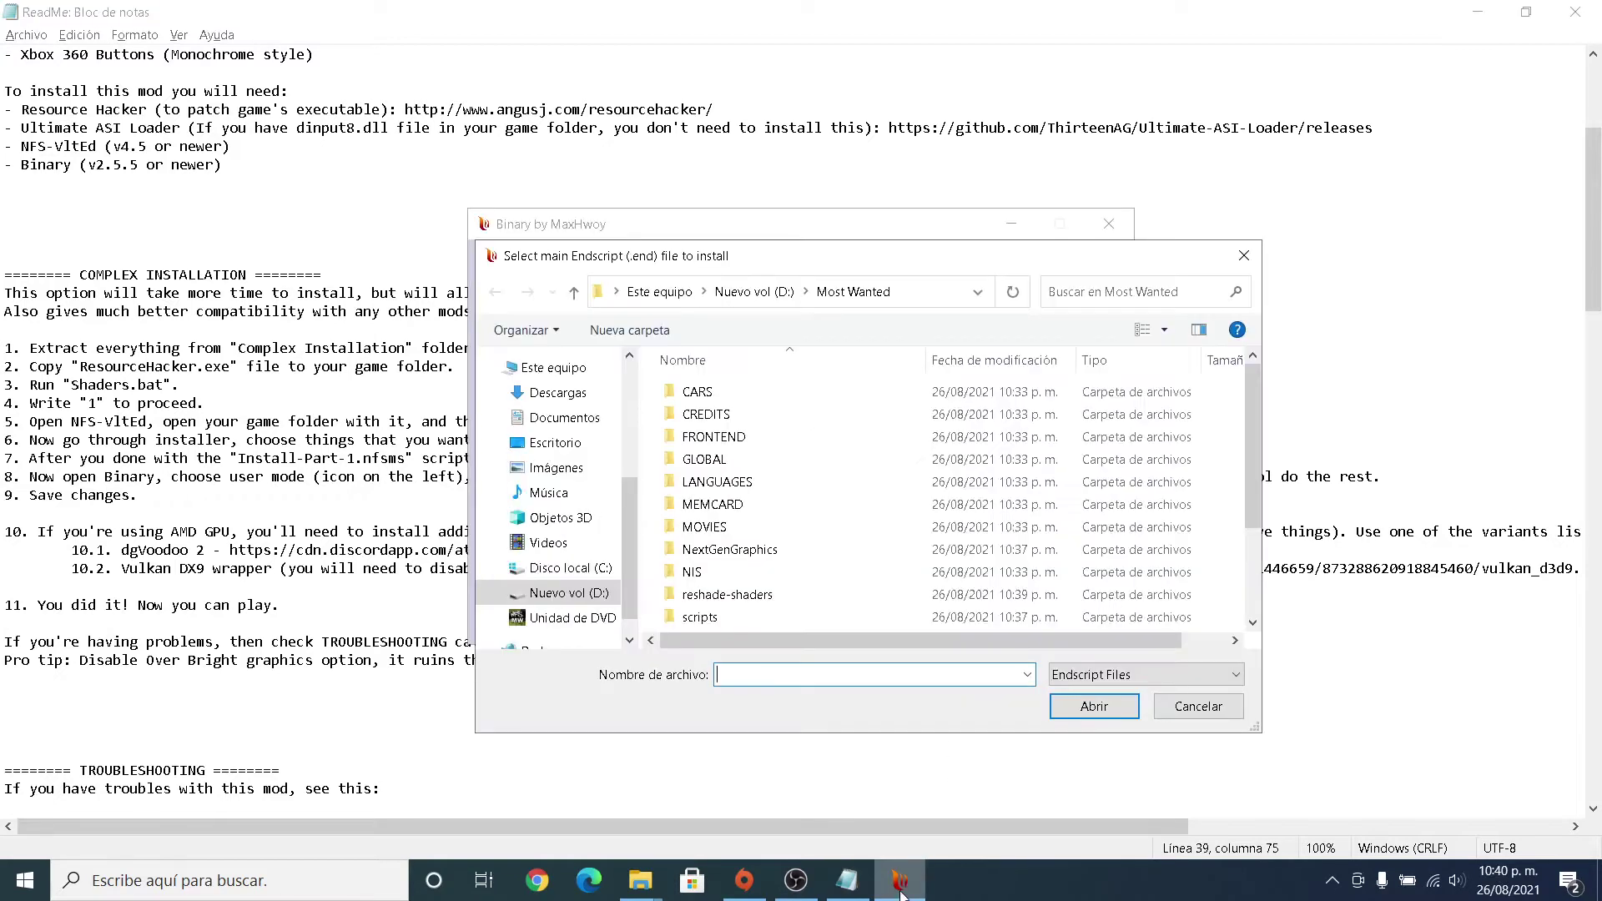
scroll(823, 555, "down", 2)
left_click(765, 620)
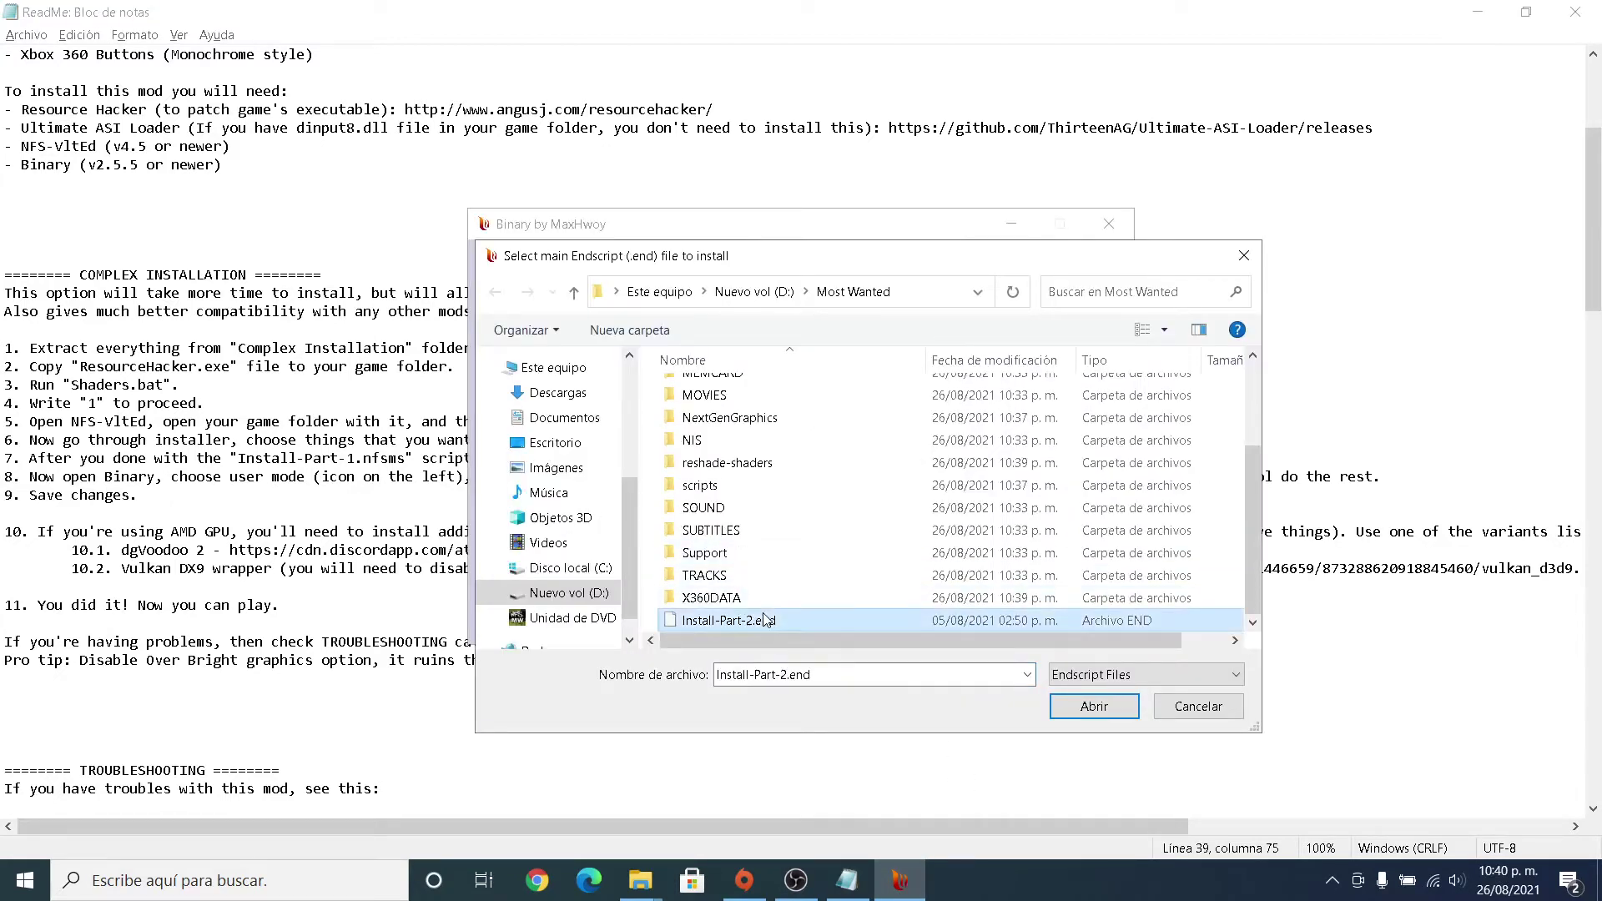
left_click(1094, 706)
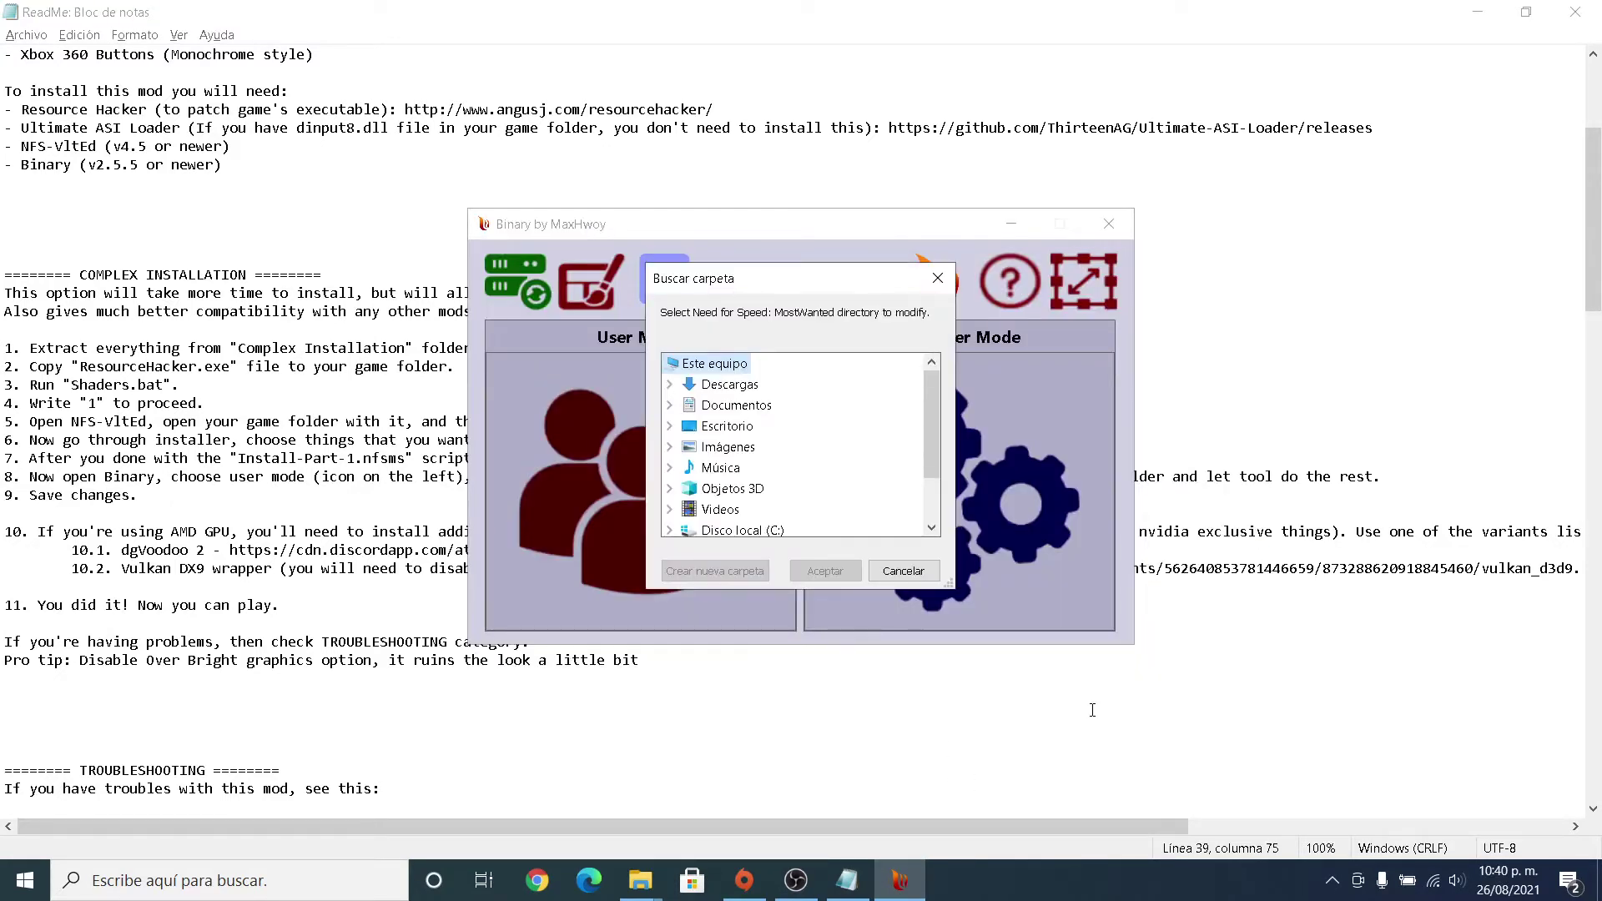
Choose the Most Wanted folder on drive D: as the game directory for Binary to modify.
left_click(1249, 740)
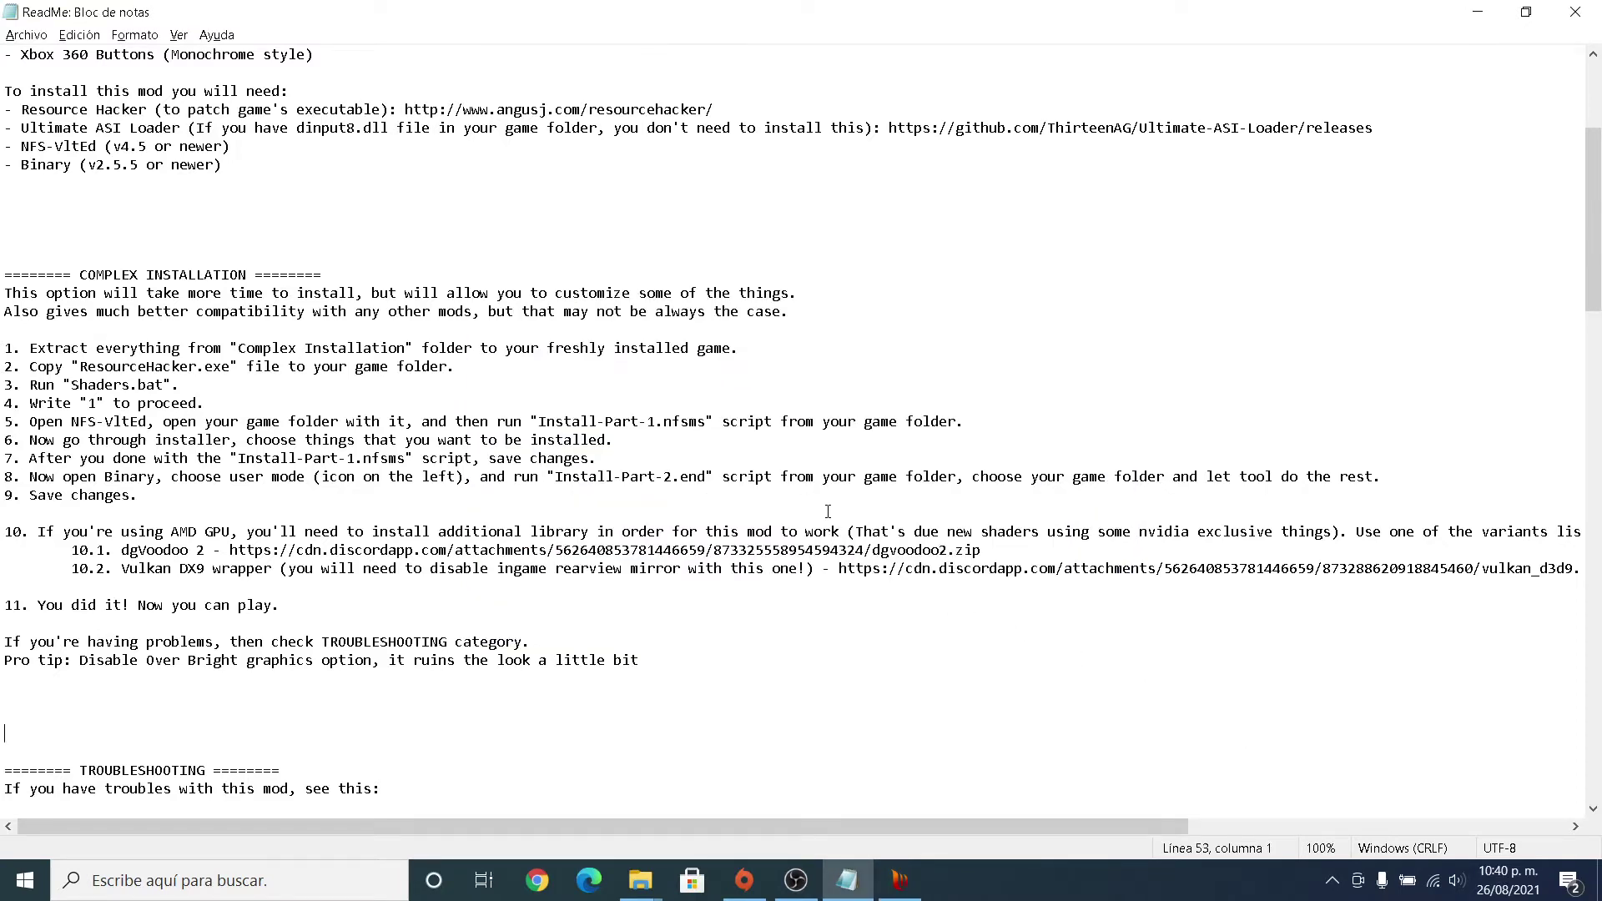
left_click(900, 878)
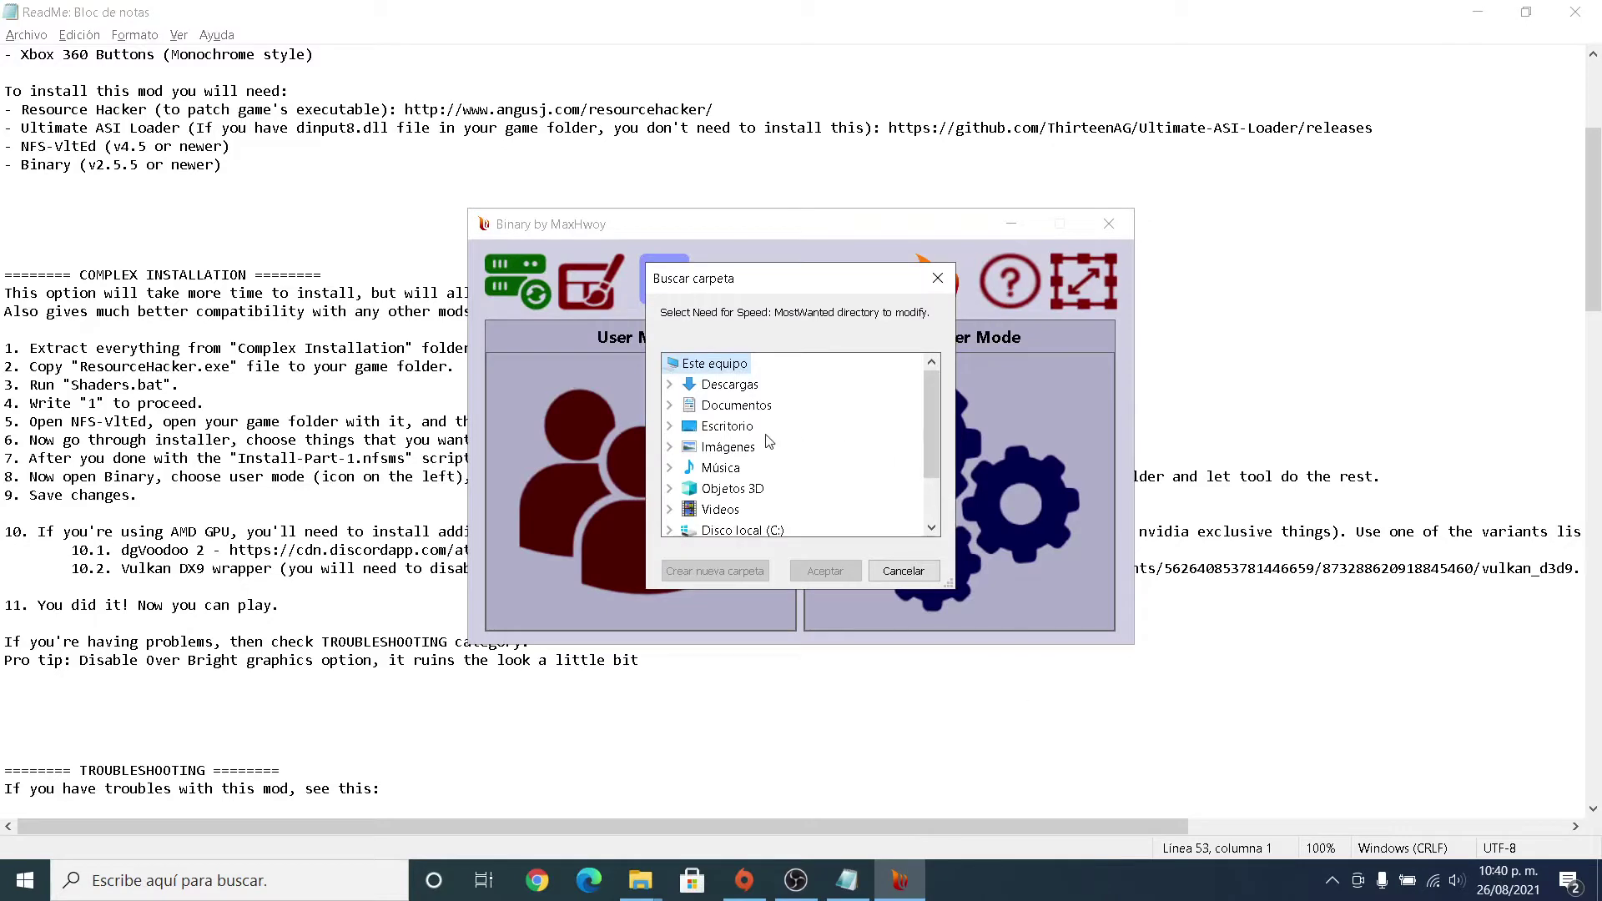
scroll(716, 480, "down", 1)
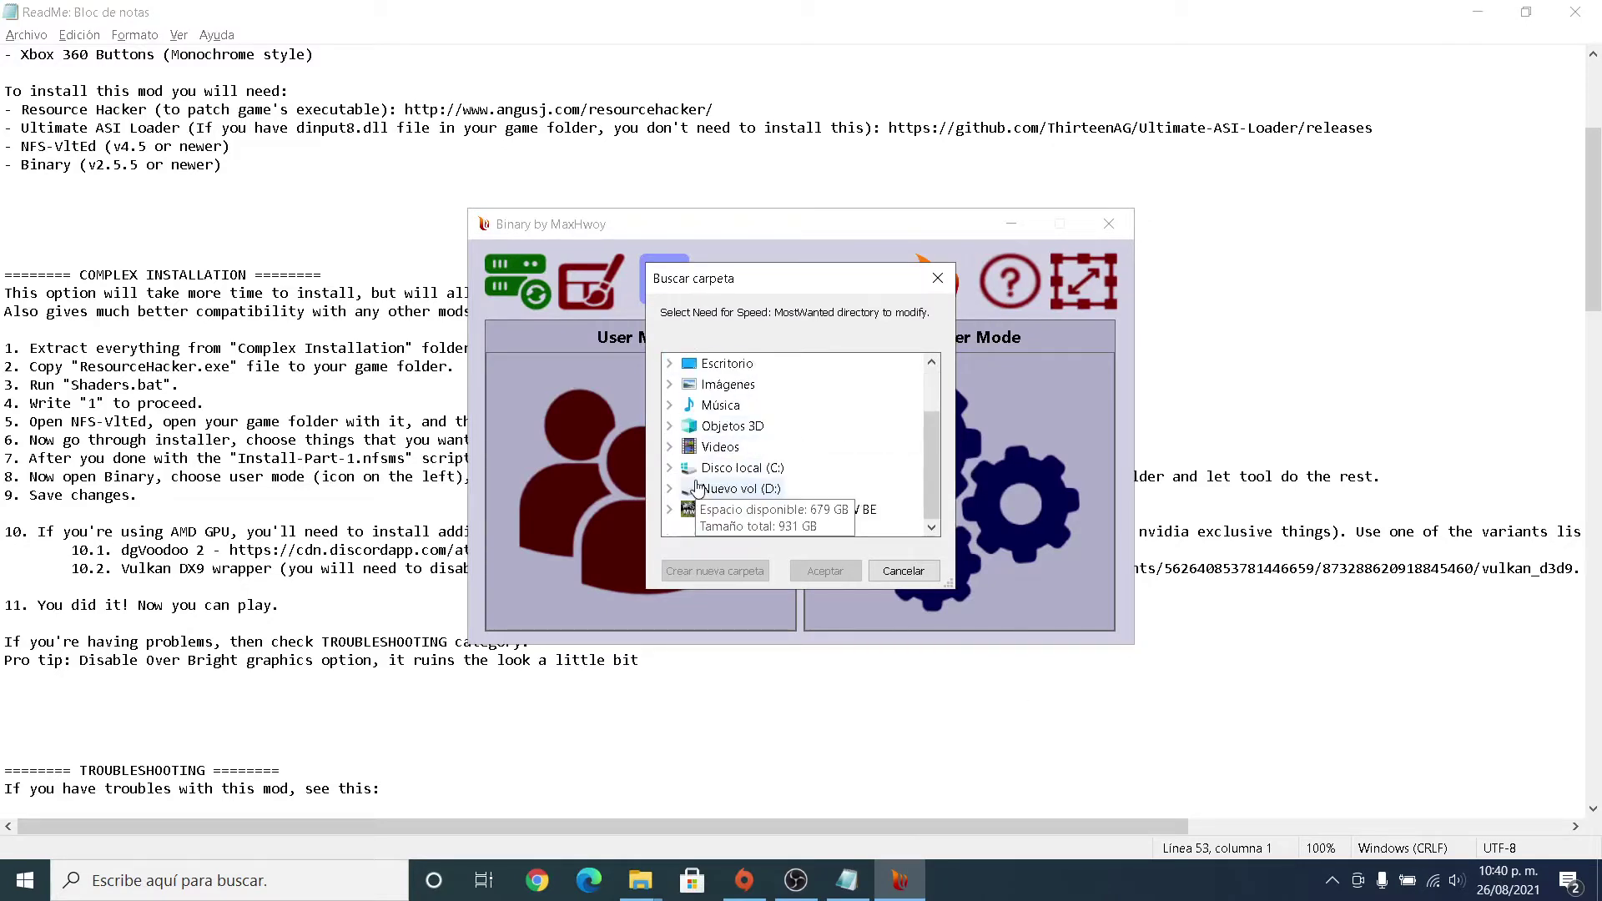
left_click(726, 489)
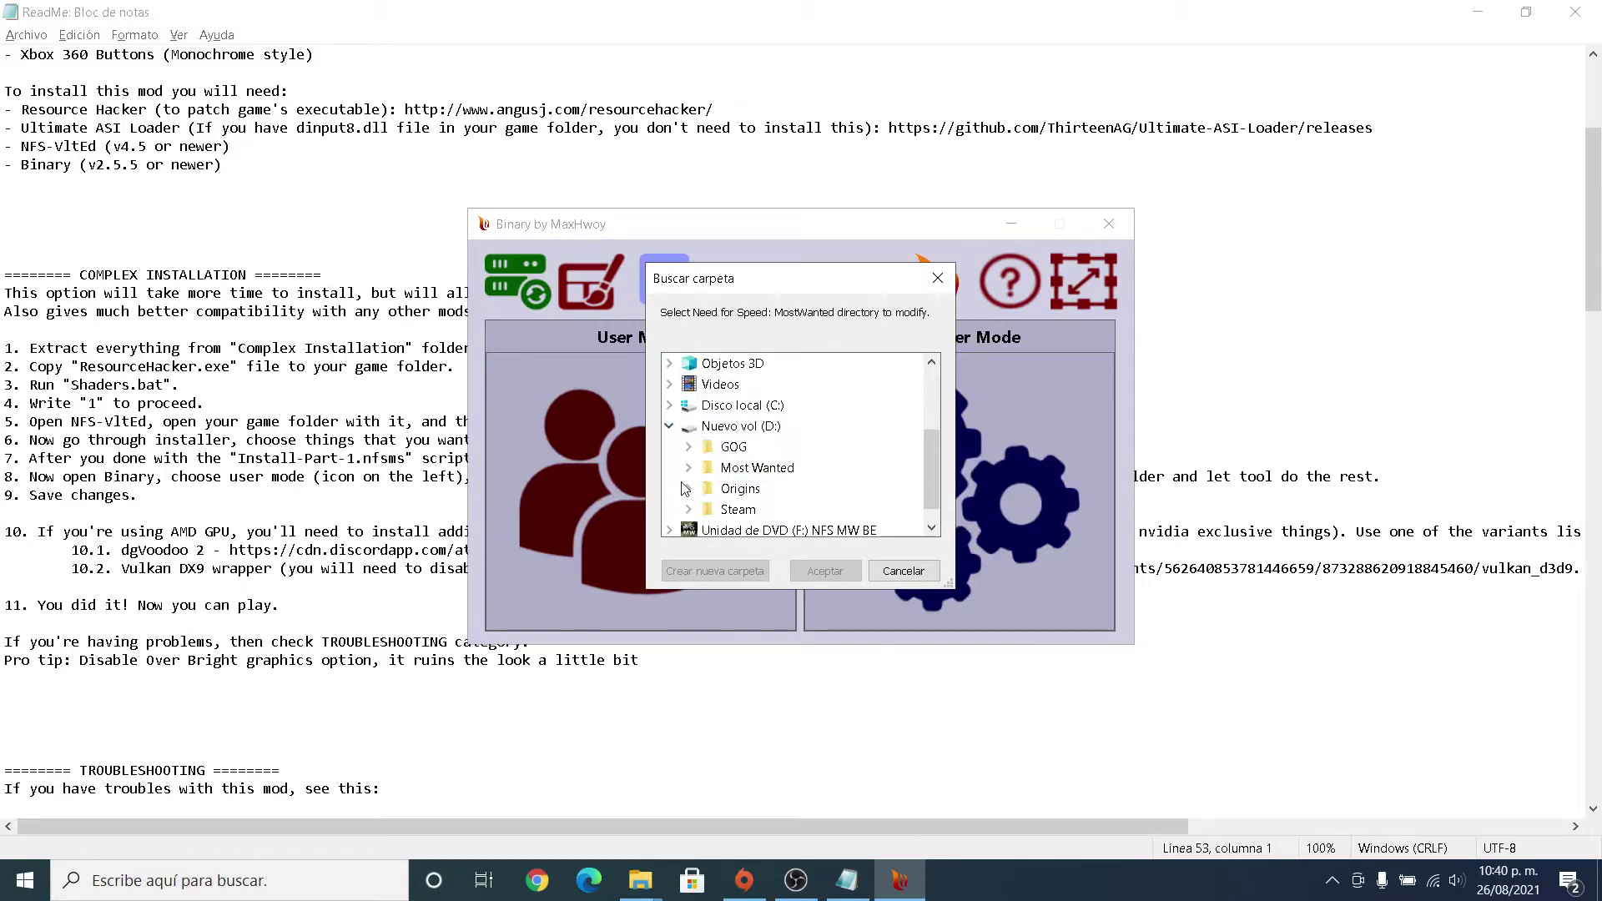
left_click(772, 474)
left_click(825, 571)
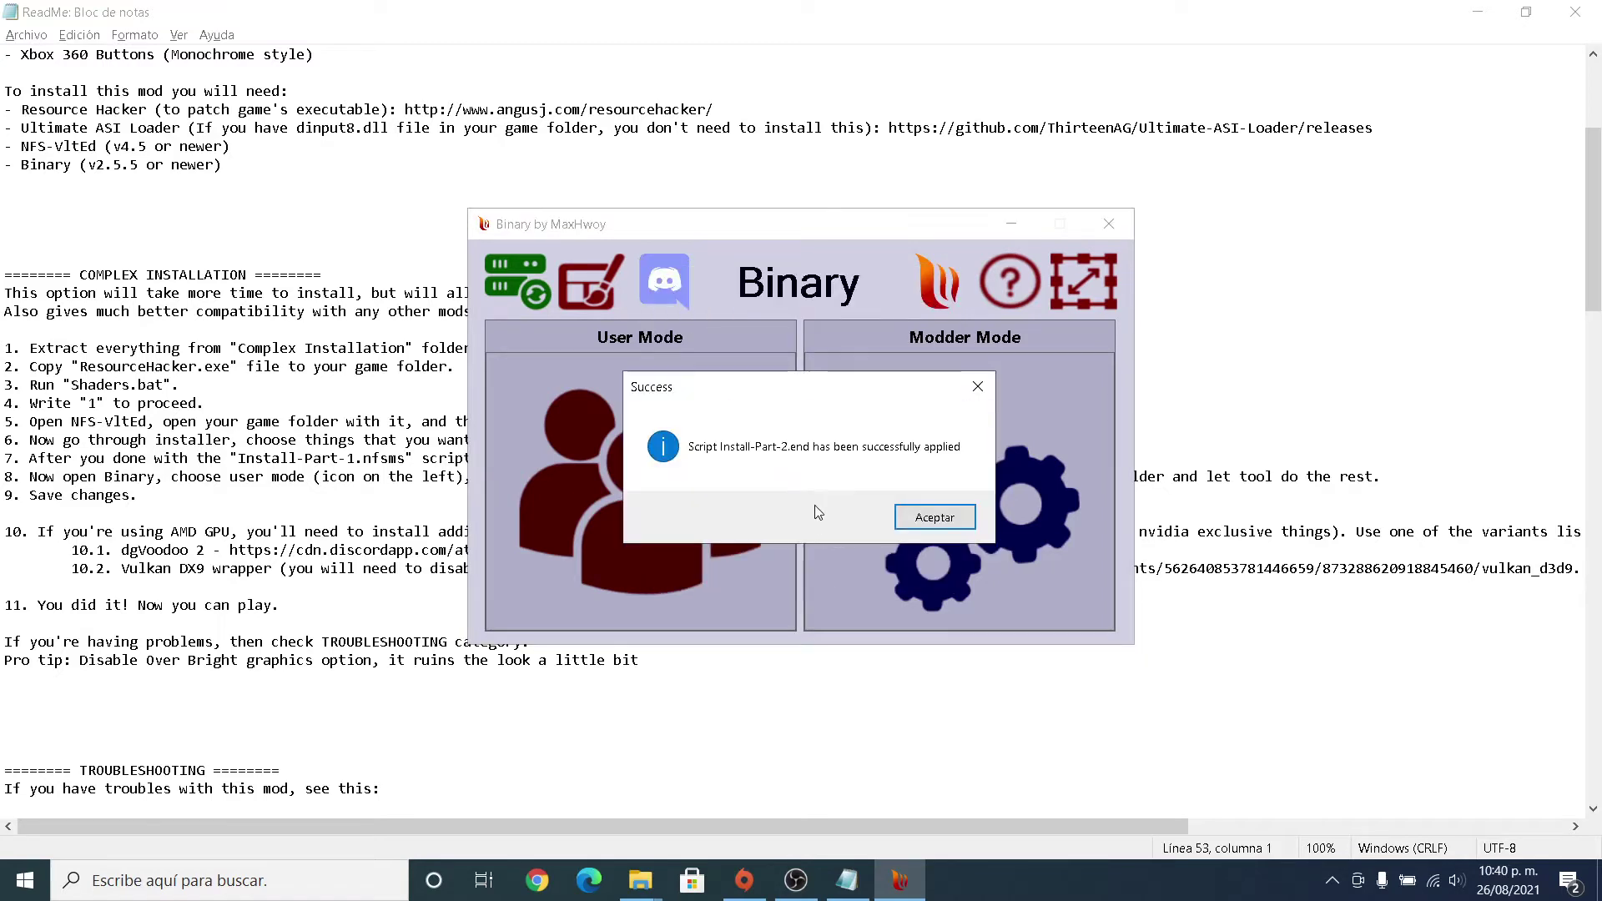
Save the files modified by the script and check step 9 of the ReadMe.
left_click(958, 523)
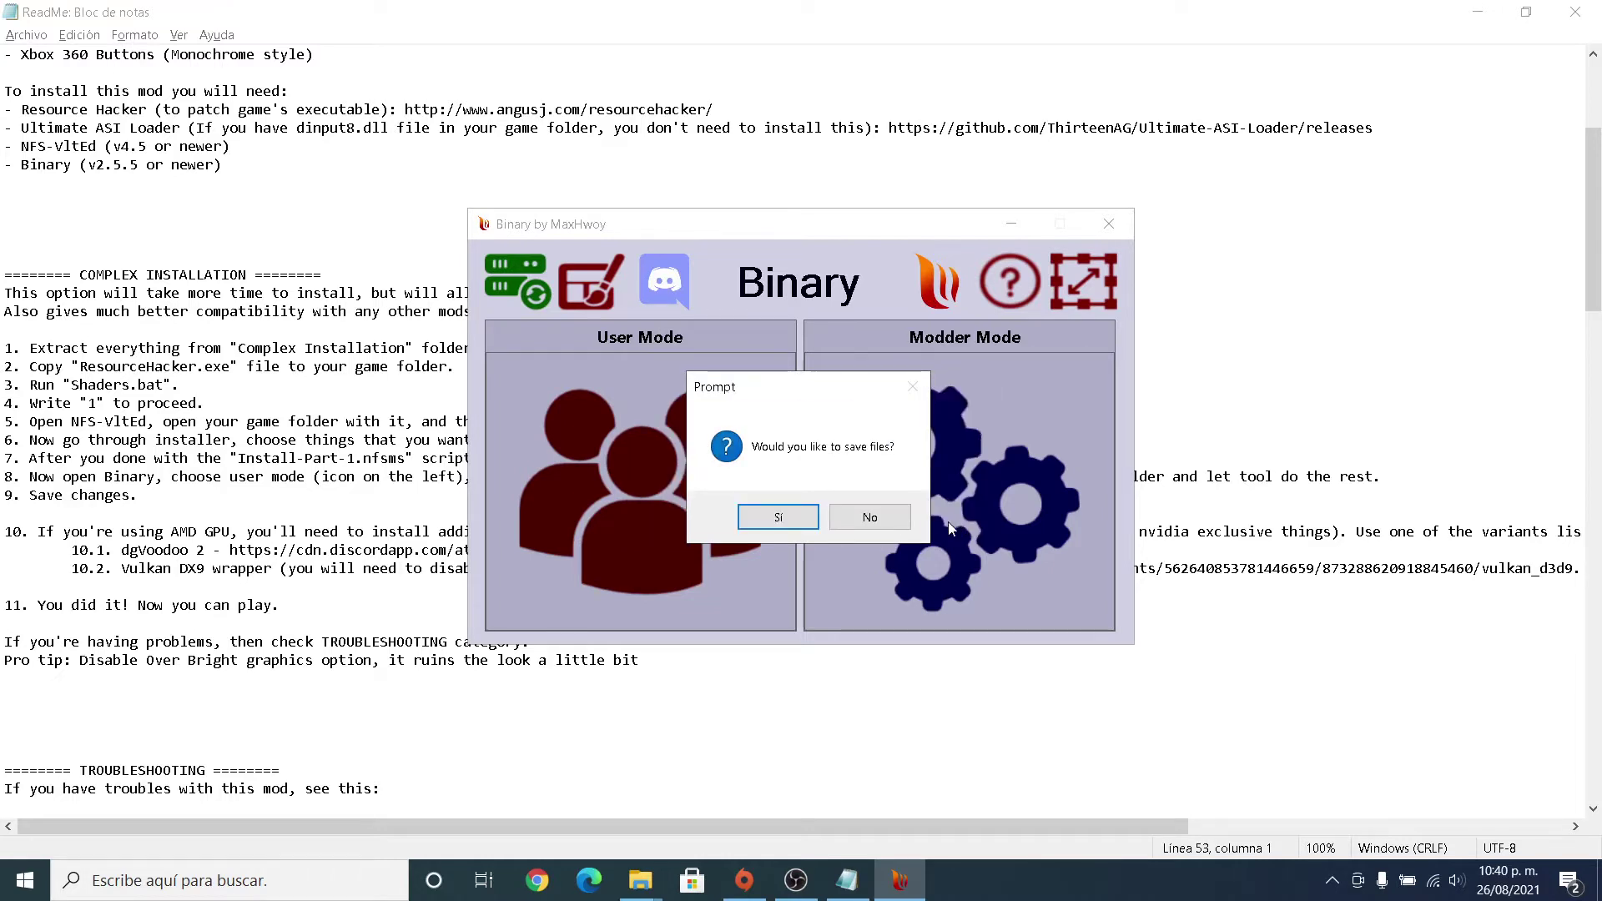
left_click(800, 518)
left_click(1347, 571)
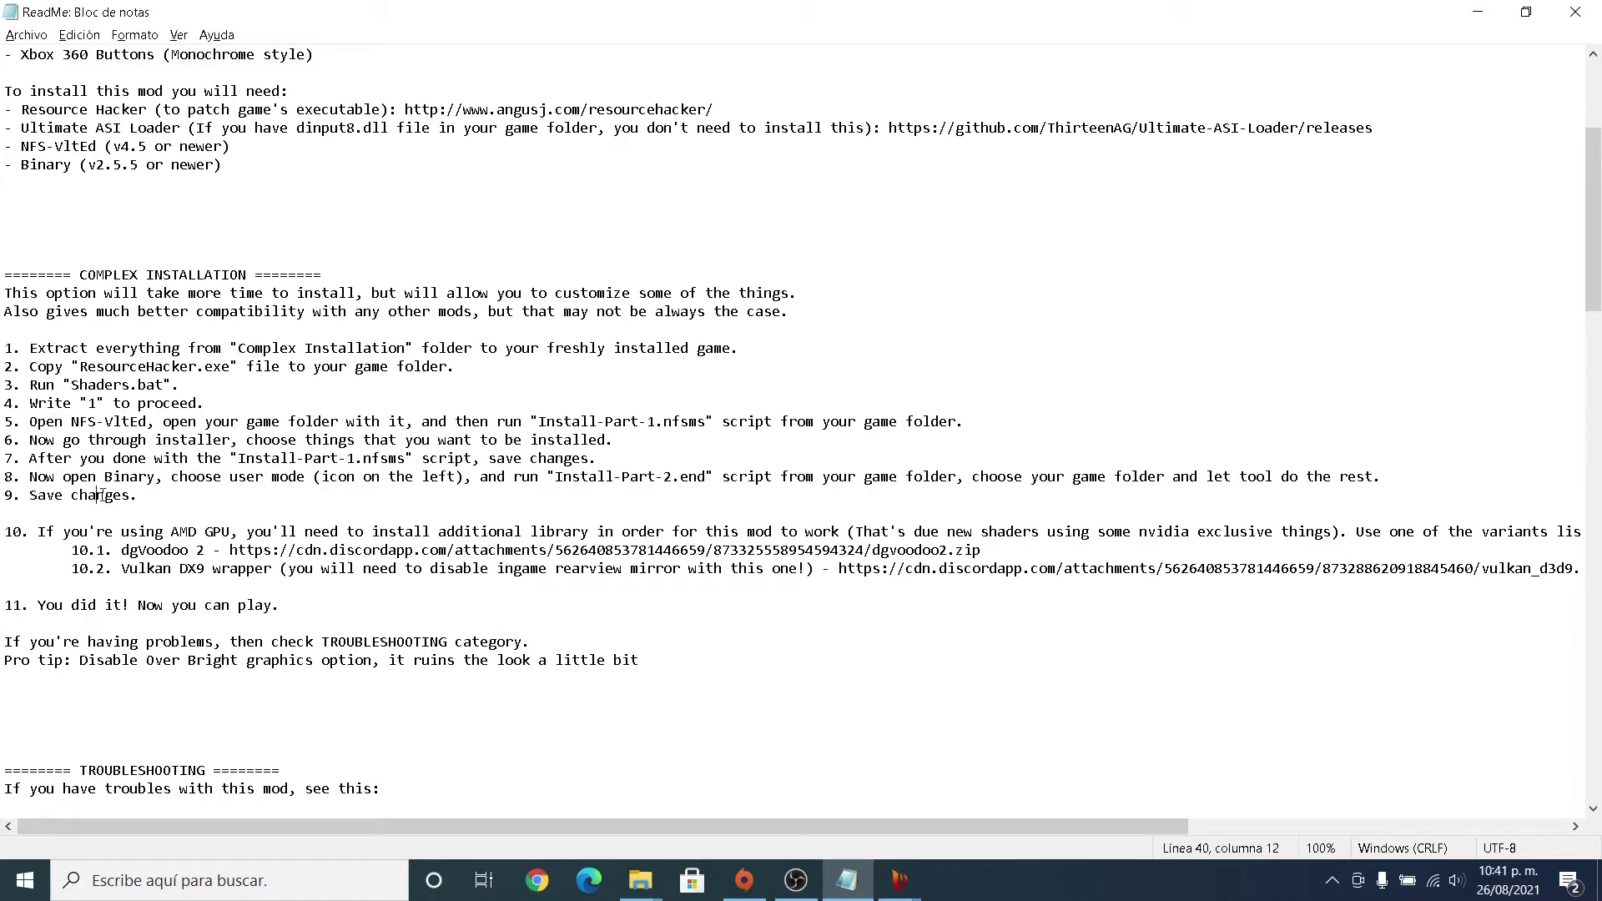
left_click_drag(97, 496, 112, 496)
scroll(370, 458, "down", 1)
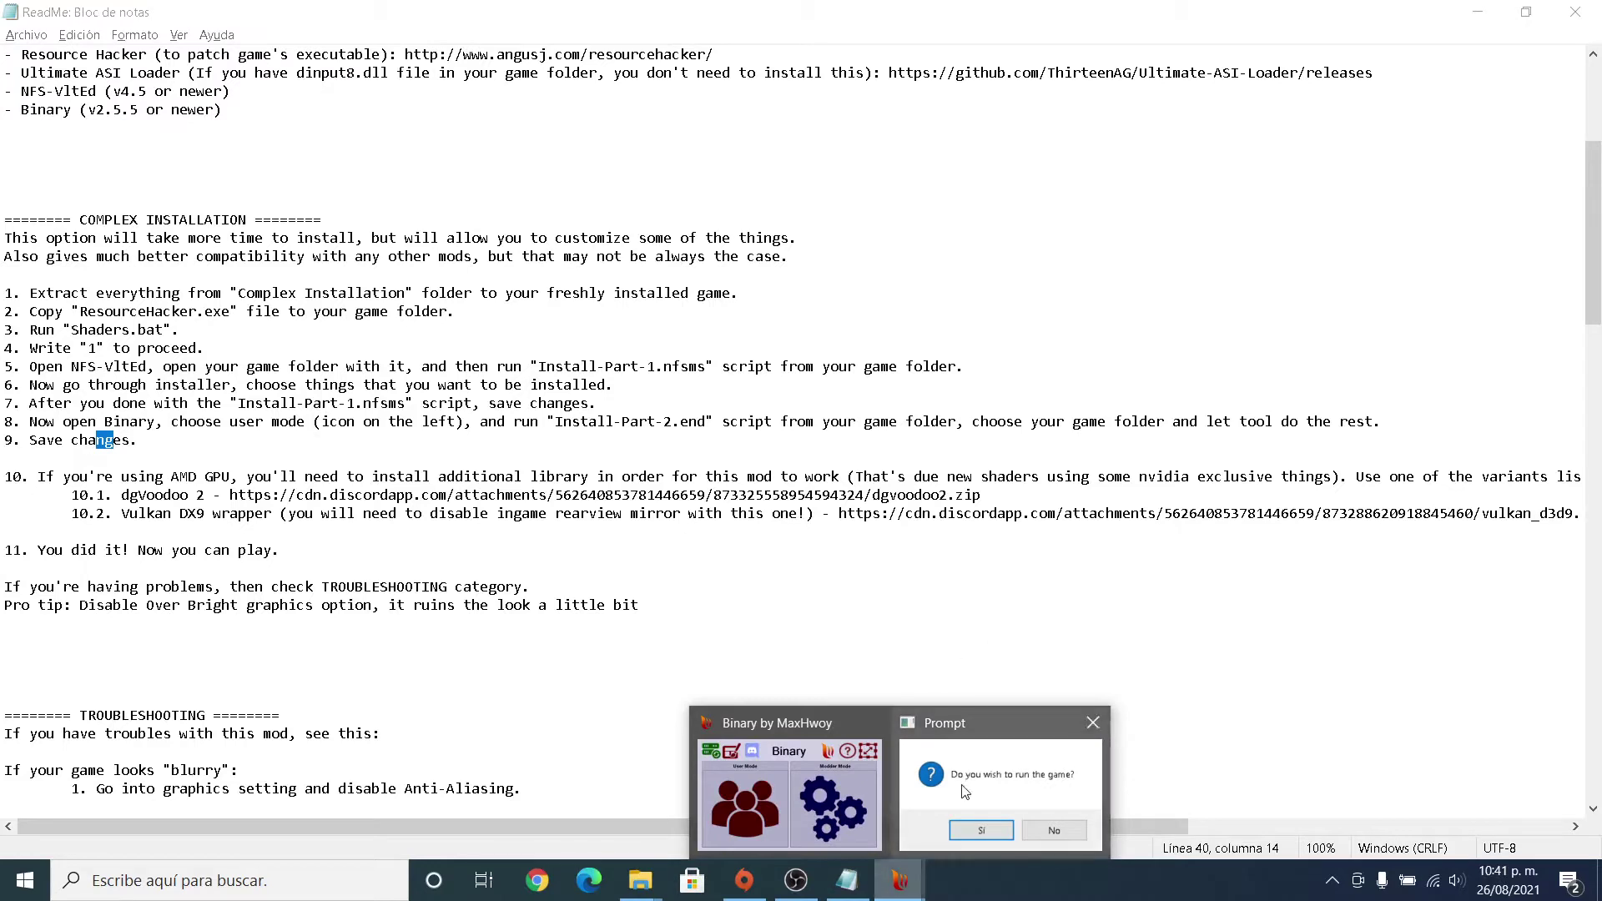
Run the game from Binary's prompt and continue past the title screen to the main menu.
left_click(964, 791)
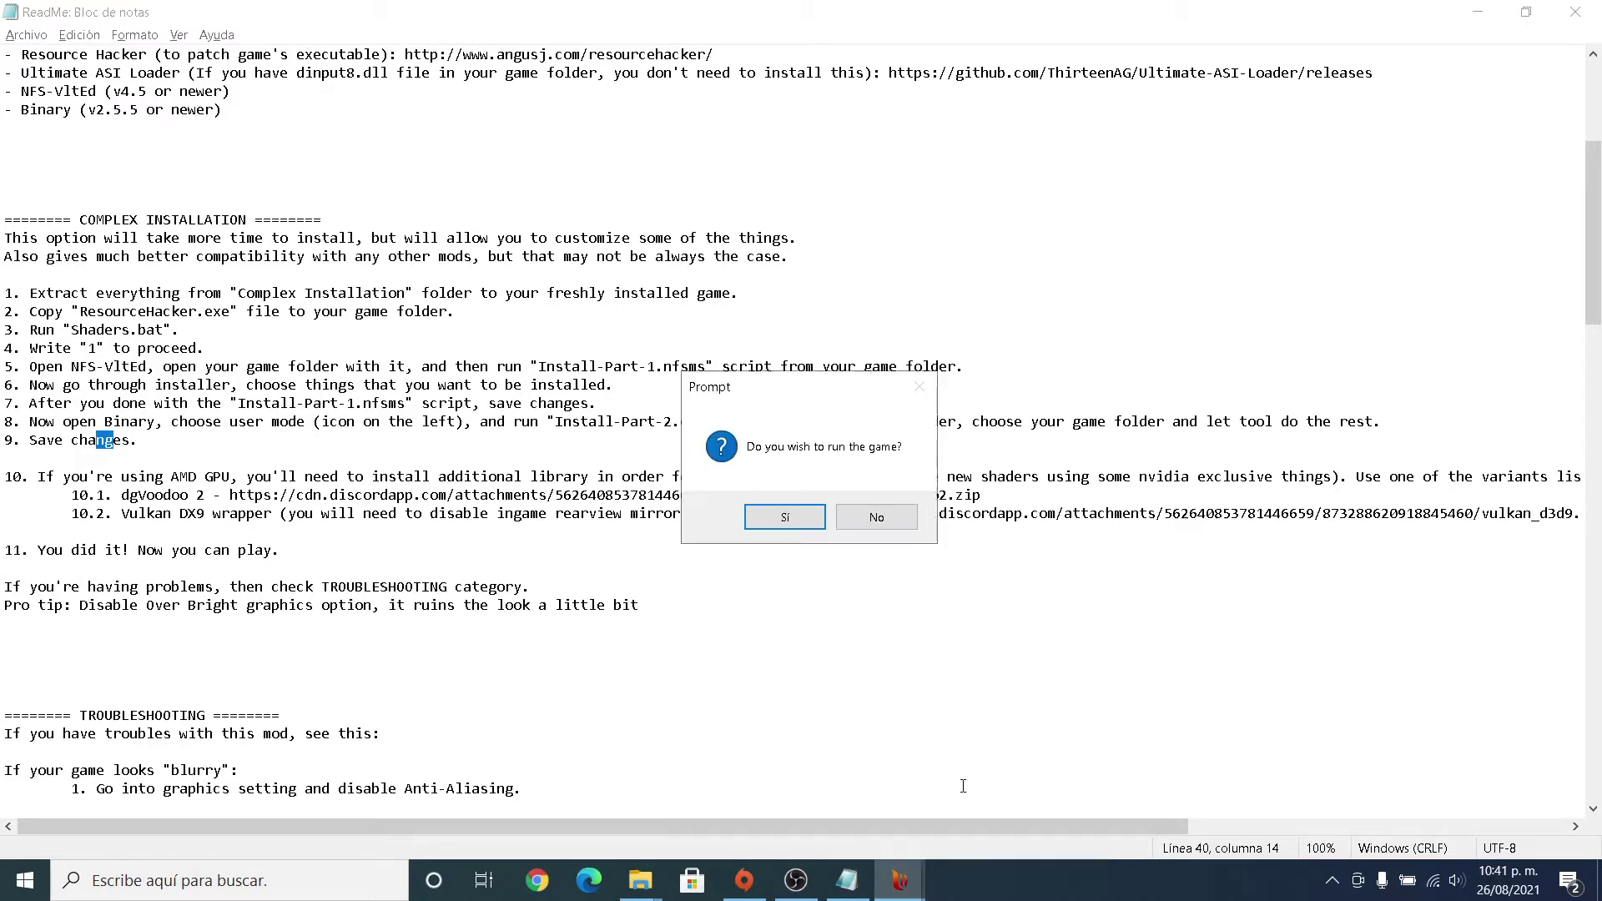
left_click(791, 518)
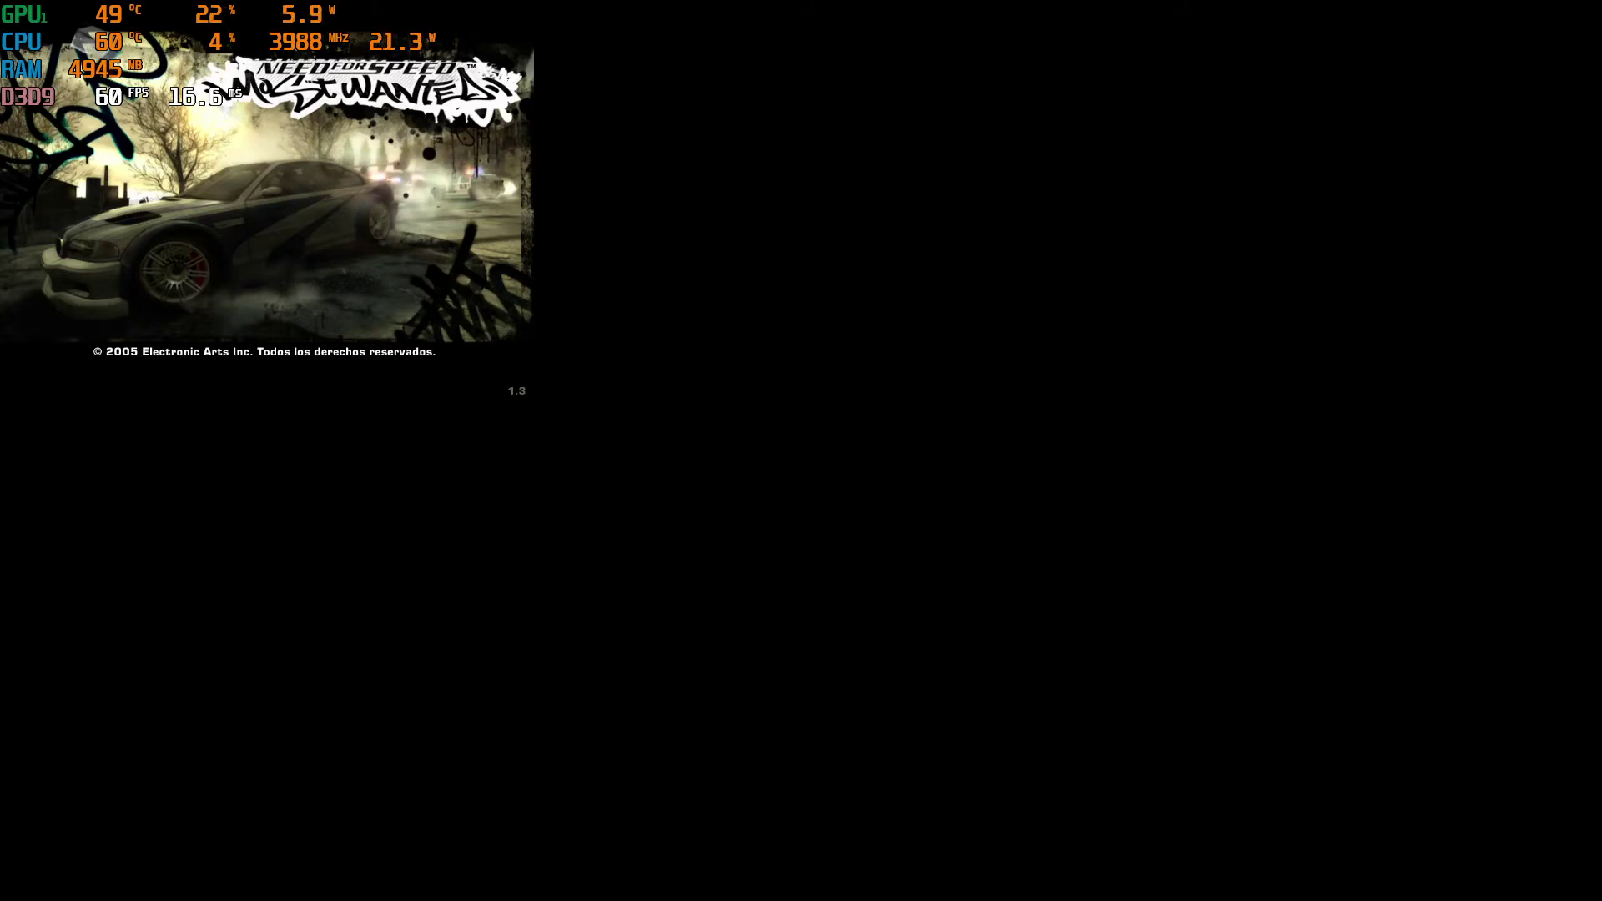
key("Return")
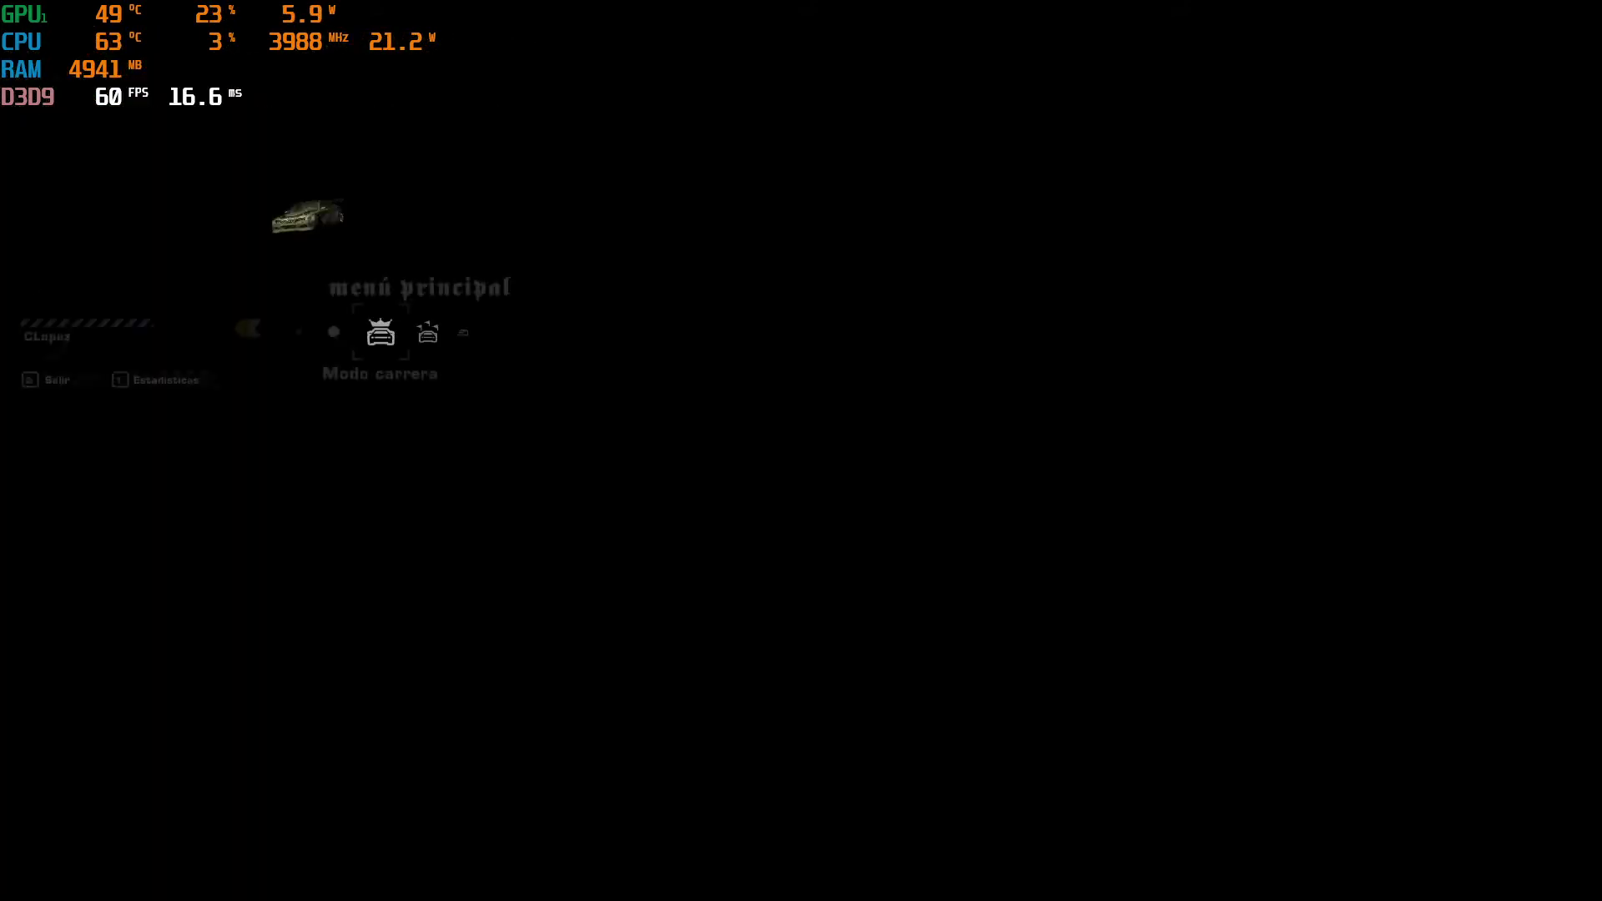
Open the sound settings in the game's options.
key("Right")
key("Right")
key("Right")
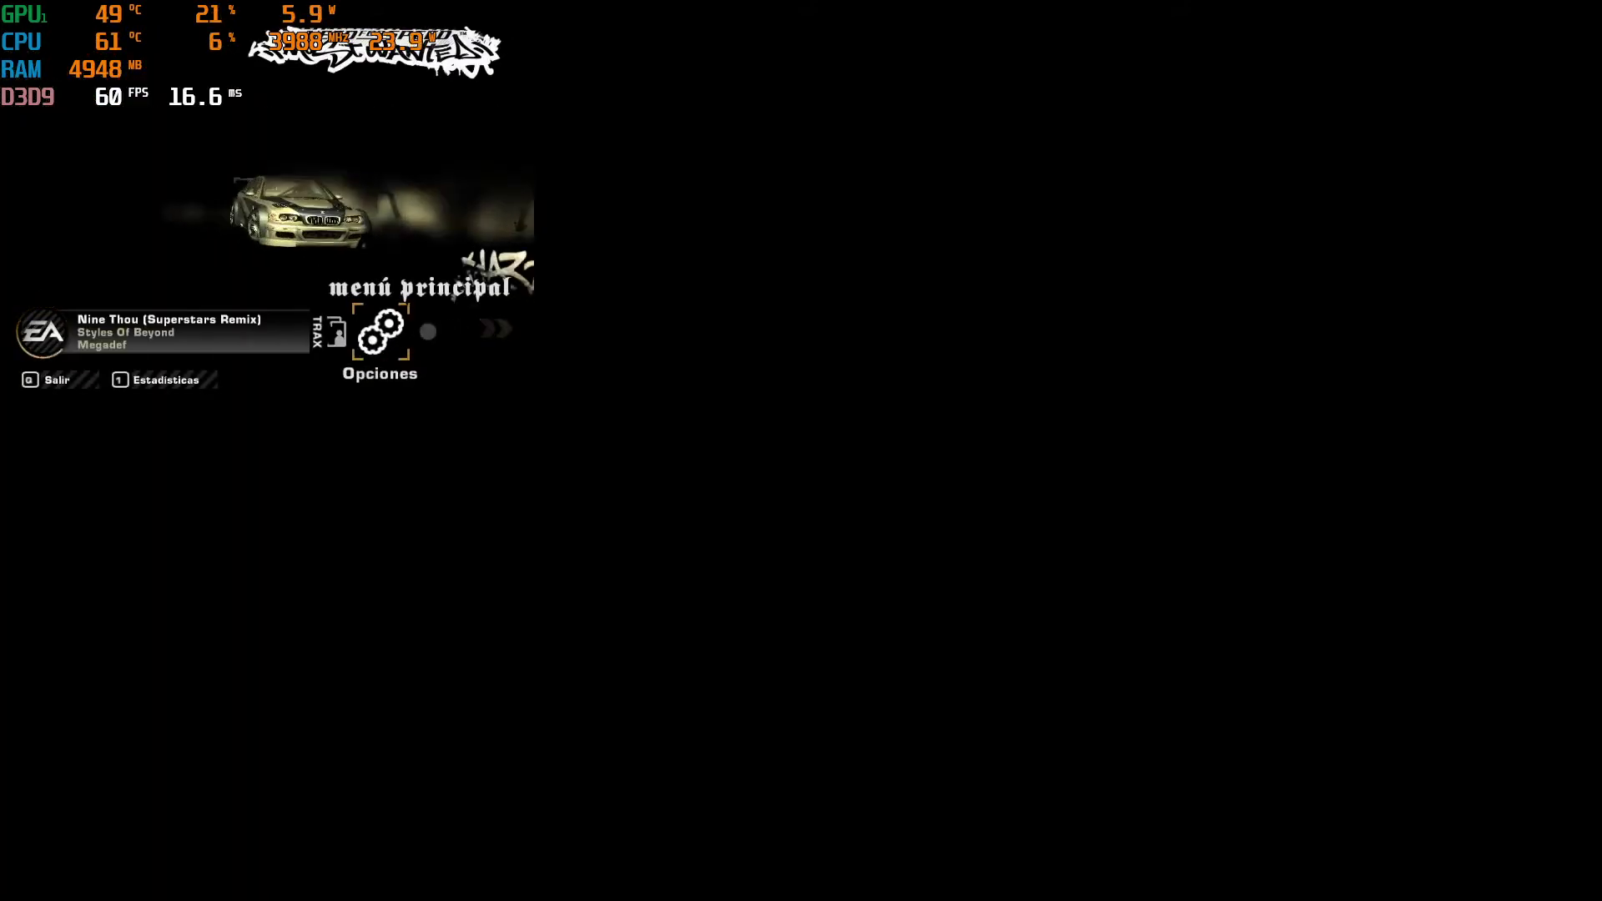
key("Return")
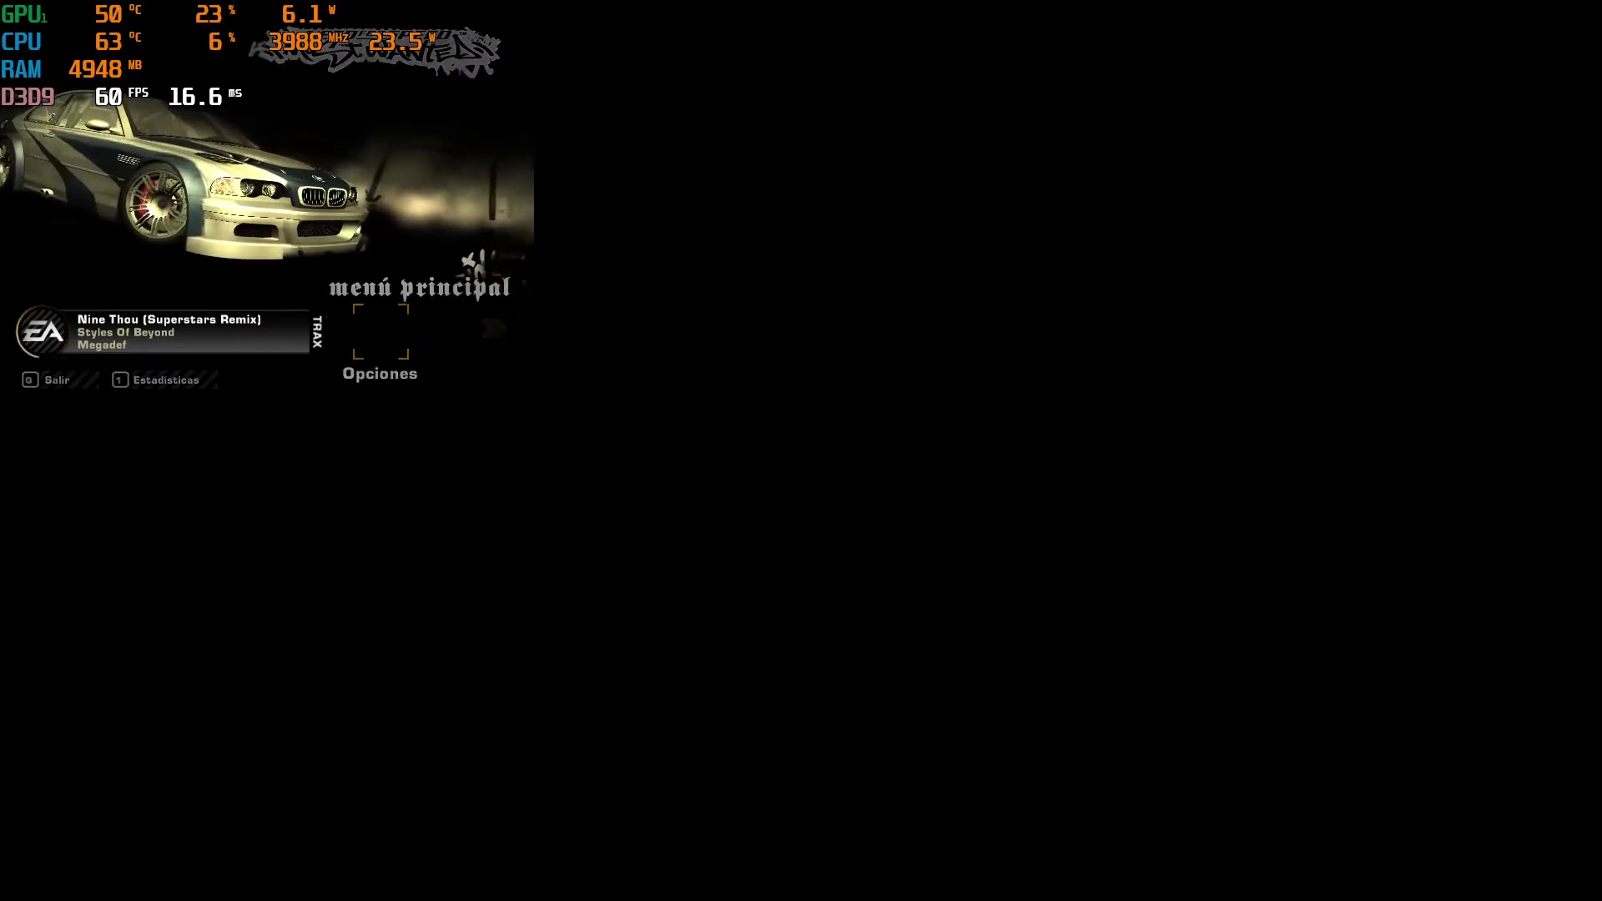
key("Right")
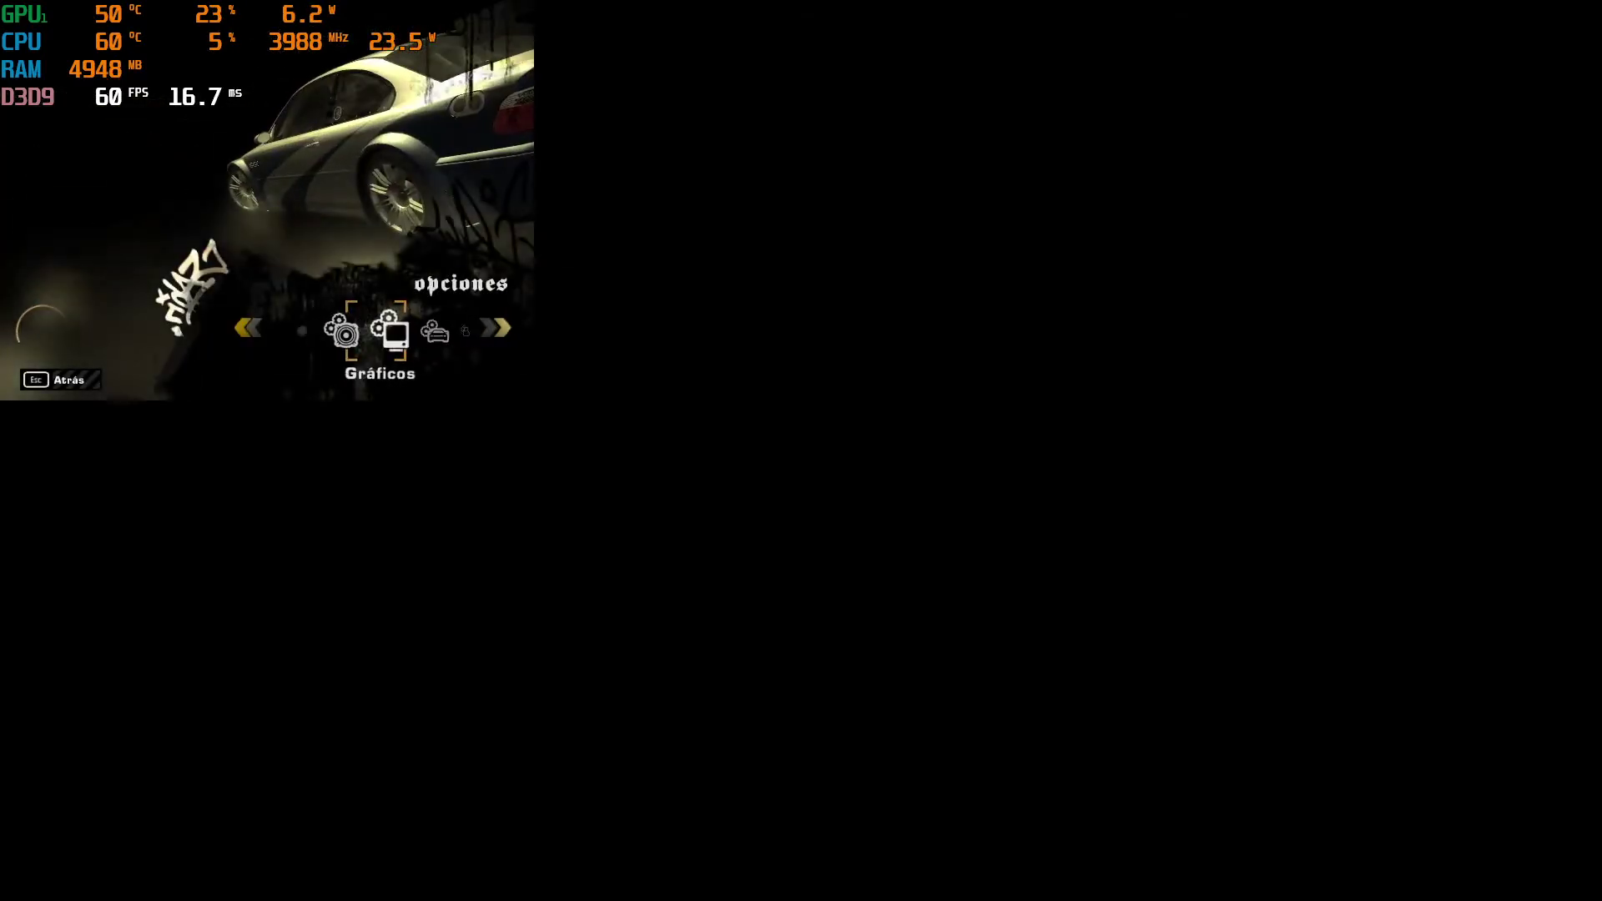
key("Left")
key("Return")
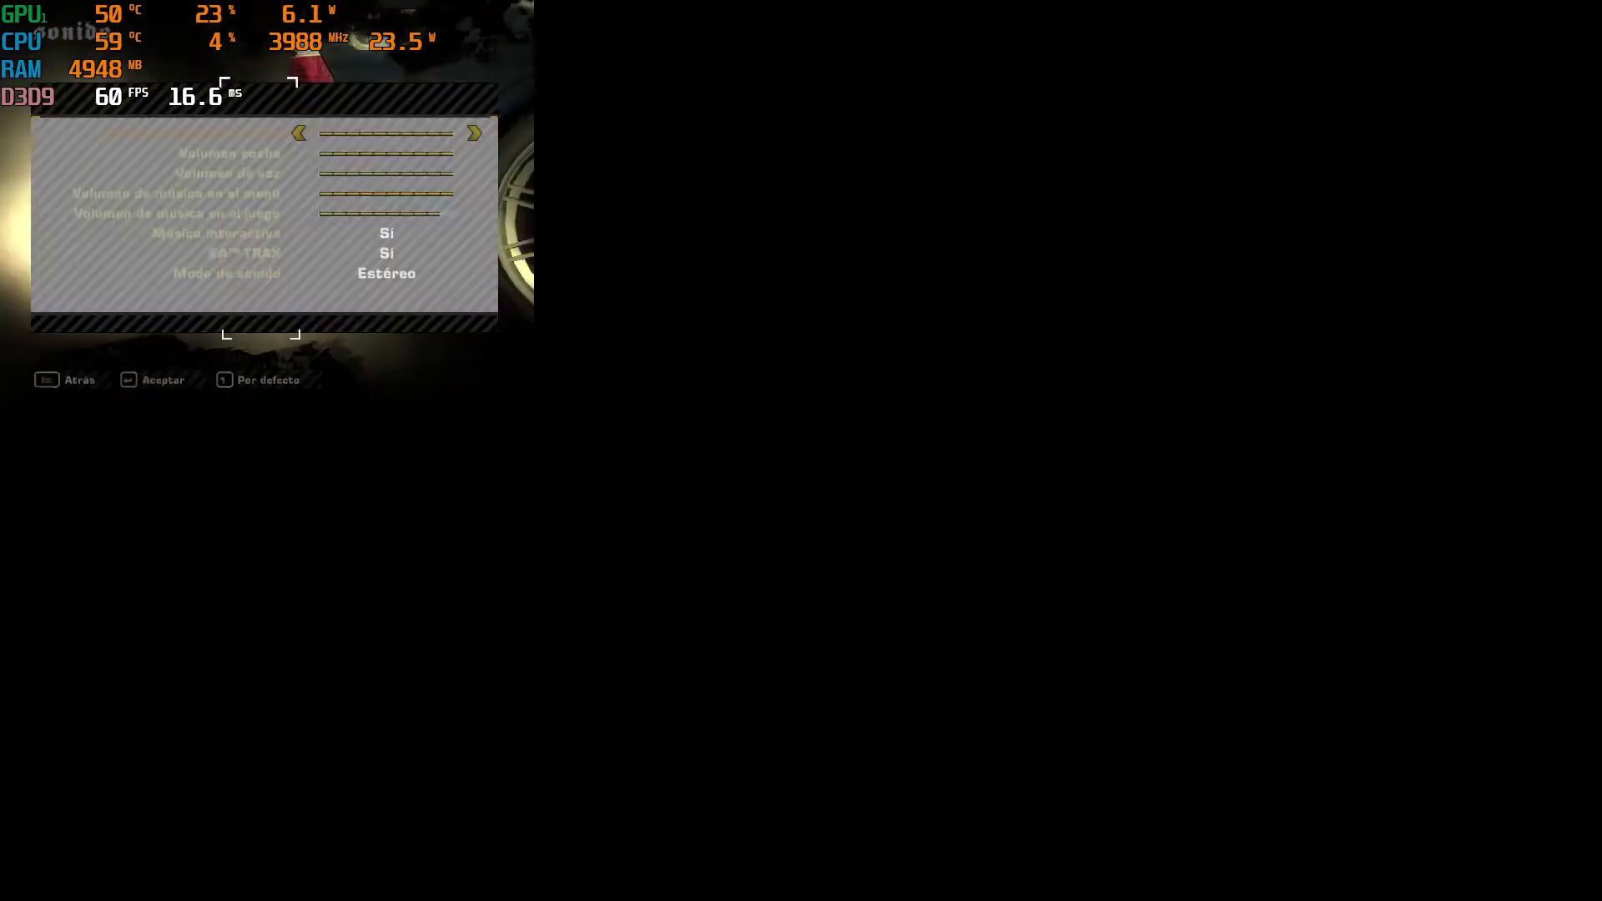
key("Left")
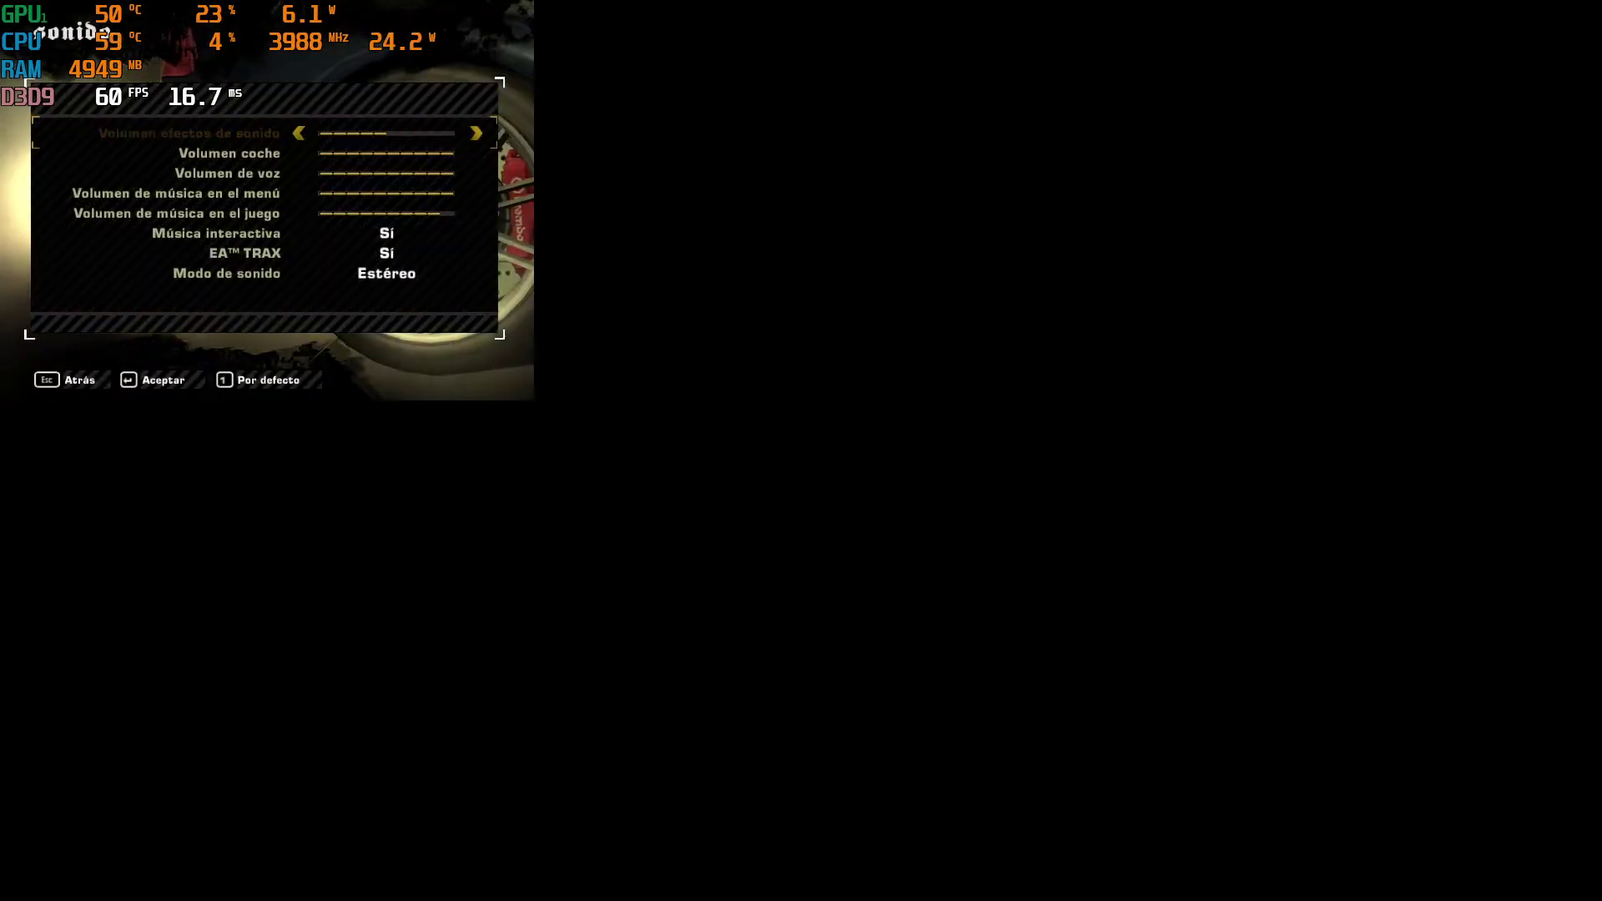
key("Right")
key("Right")
key("Right")
key("Right")
key("Down")
key("Left")
key("Left")
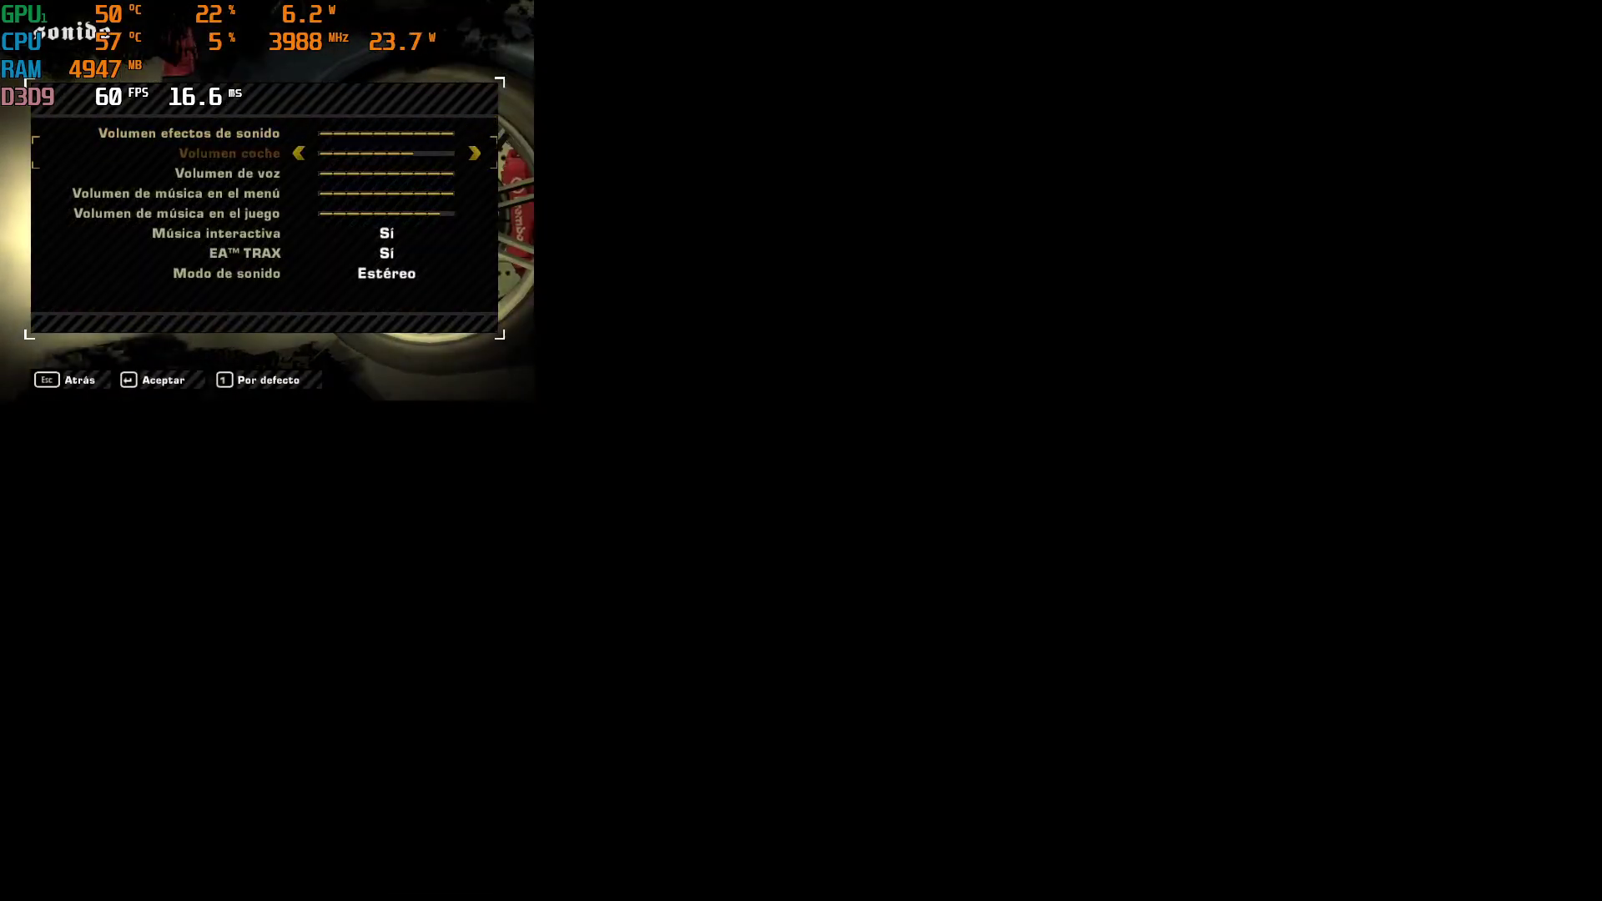
key("Right")
key("Right")
Lower the menu music volume to one bar.
key("Down")
key("Down")
key("Left")
key("Left")
key("Left")
key("Left")
key("Left")
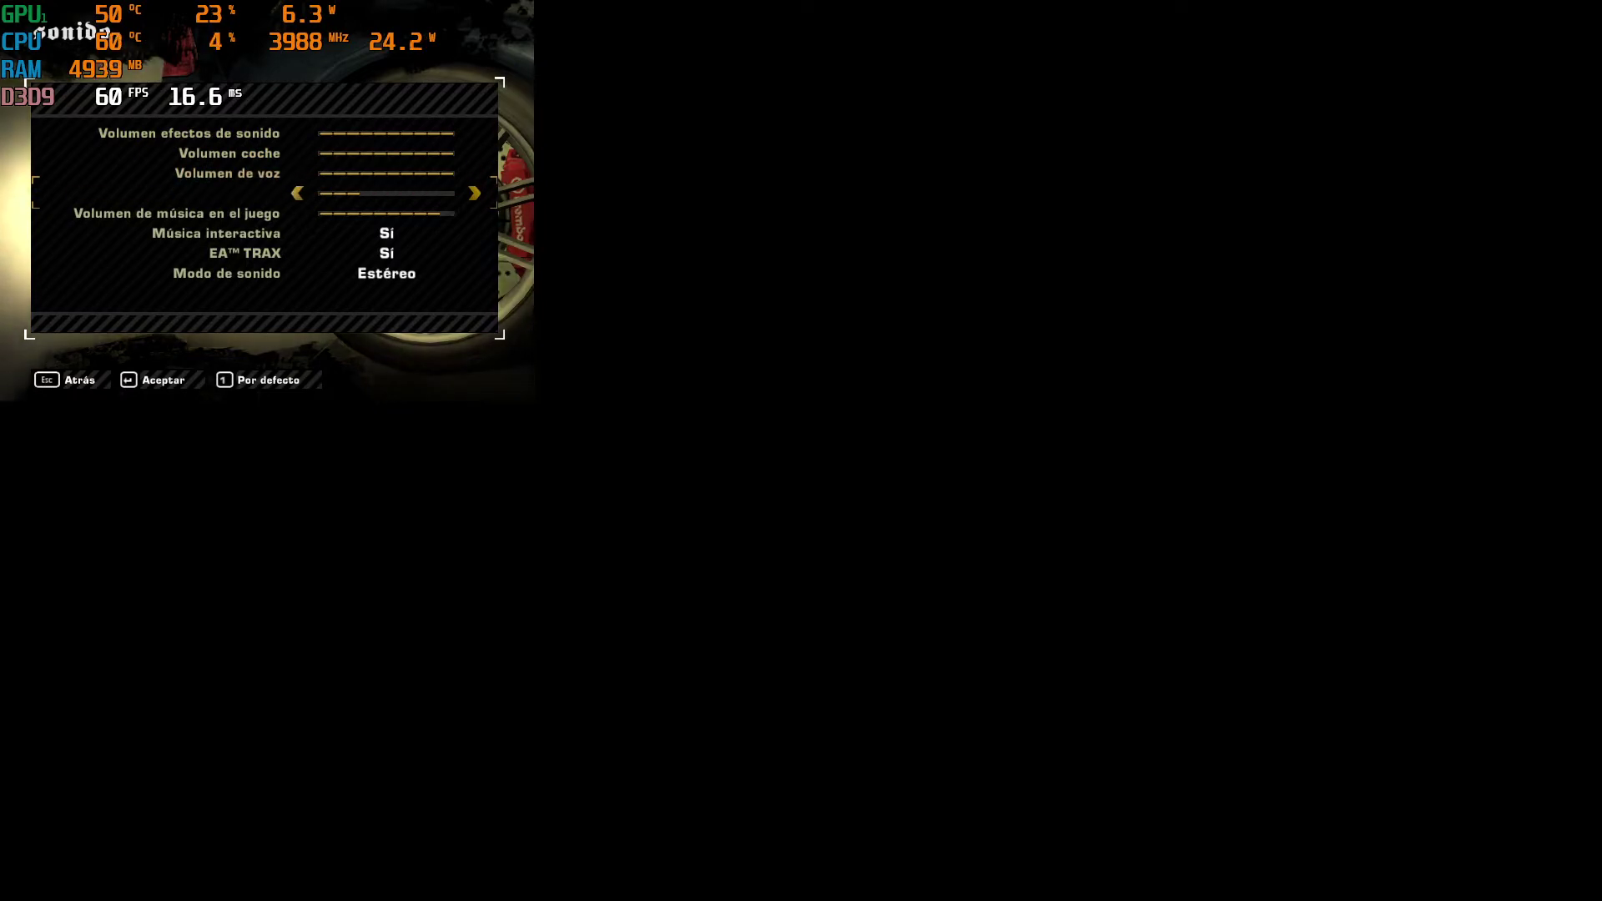
key("Left")
key("Left")
Lower the in-game music volume to one bar.
key("Down")
key("Left")
key("Left")
key("Left")
key("Left")
key("Left")
key("Left")
key("Left")
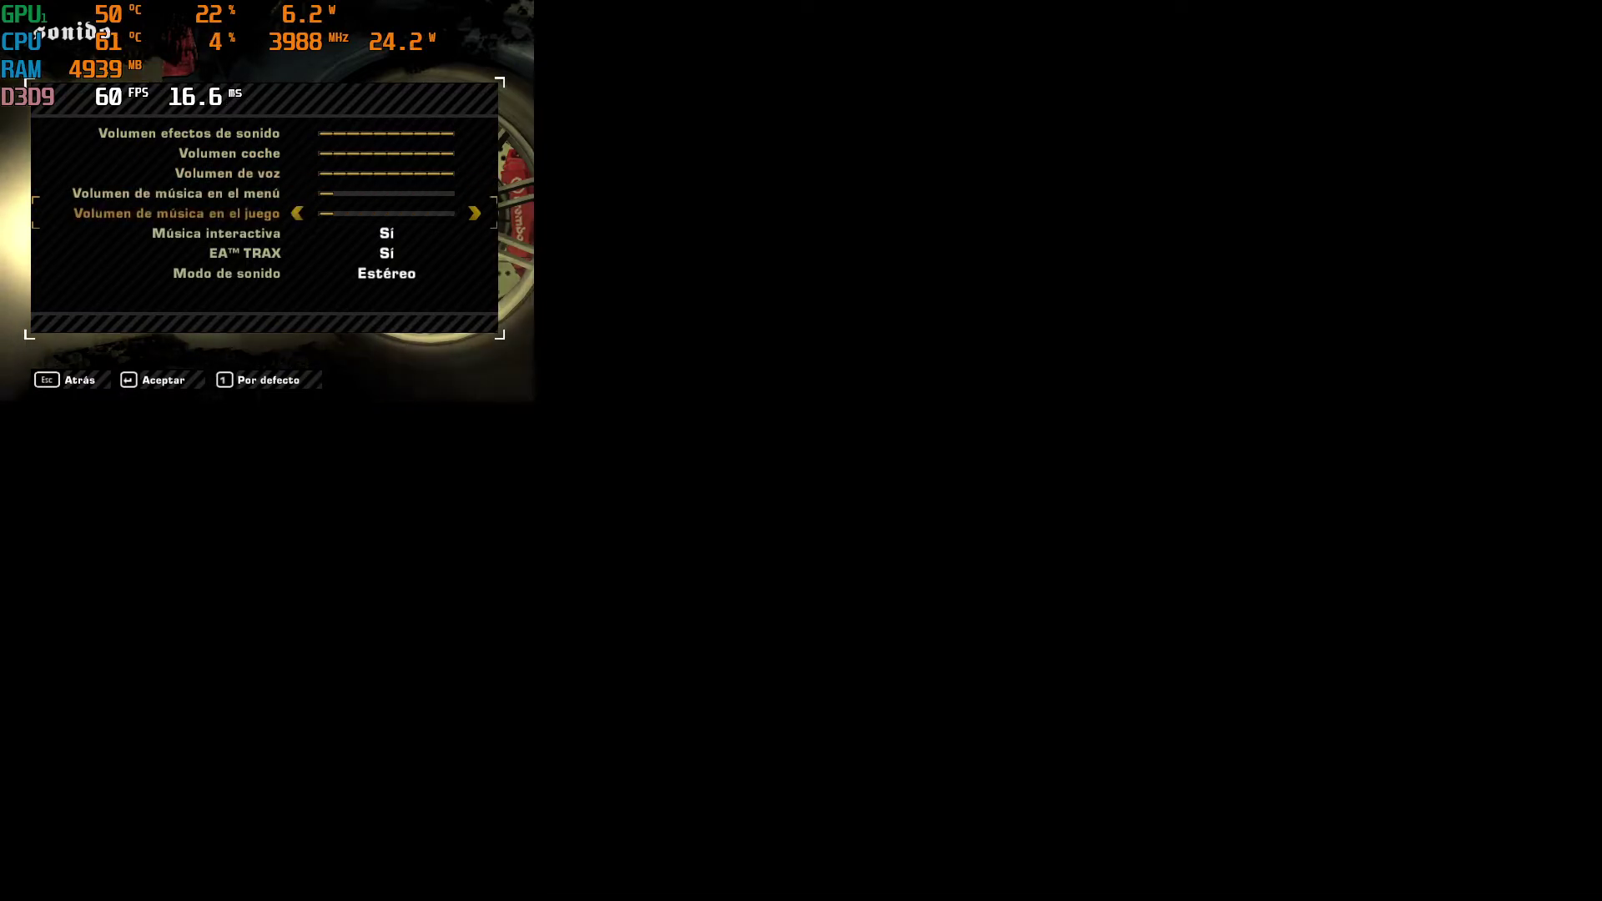
Leave the sound settings and quit the game to the desktop.
key("Up")
key("Escape")
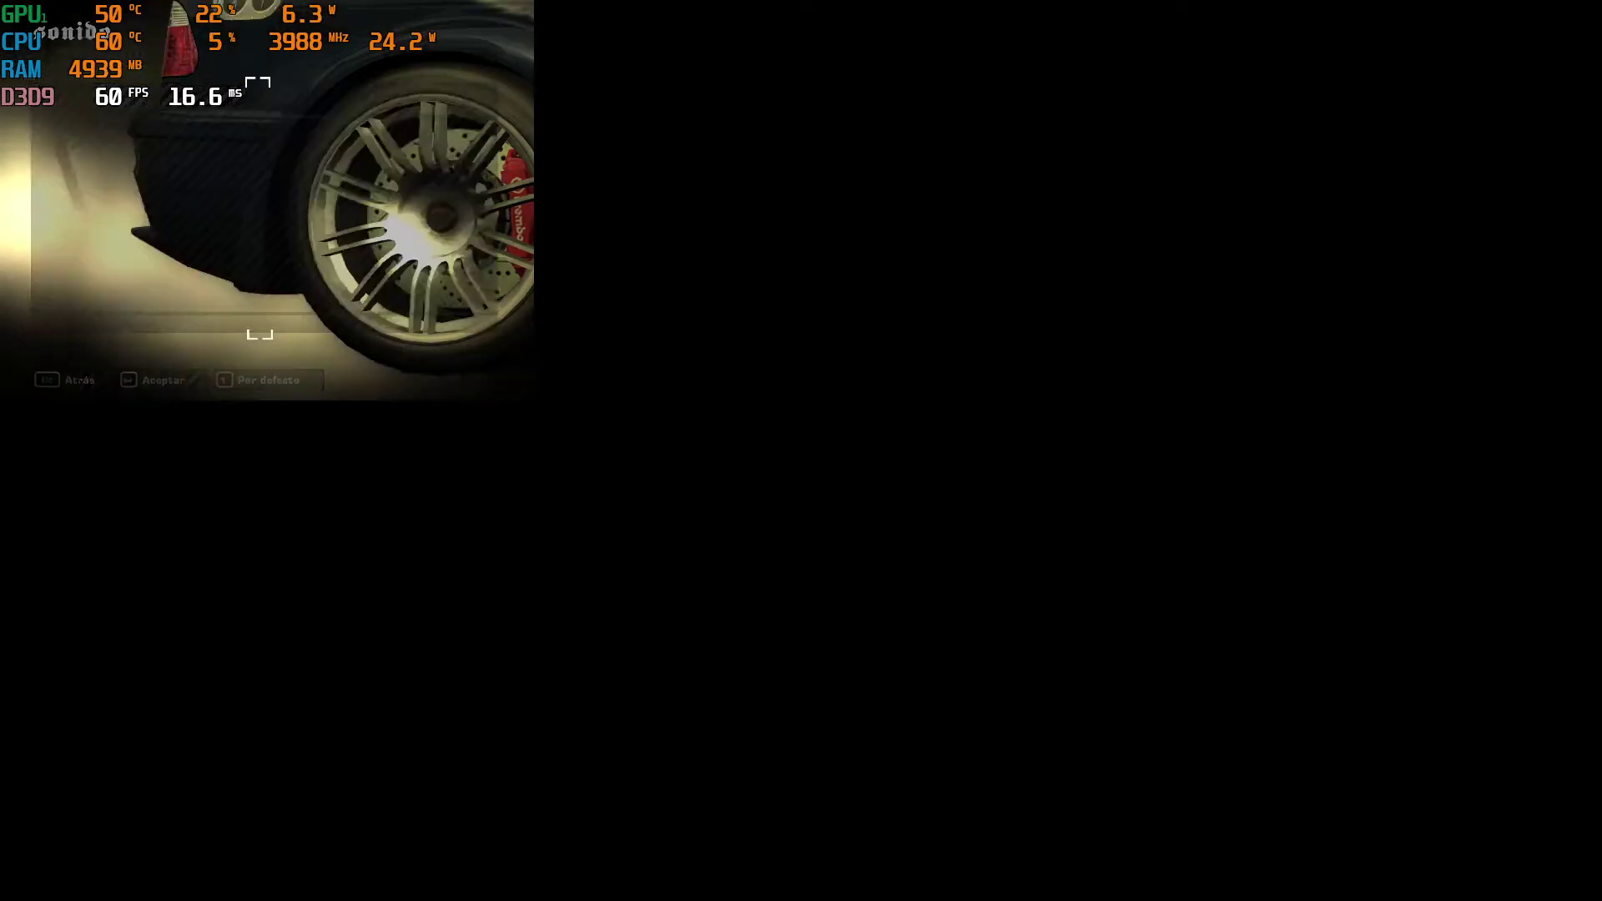
key("Escape")
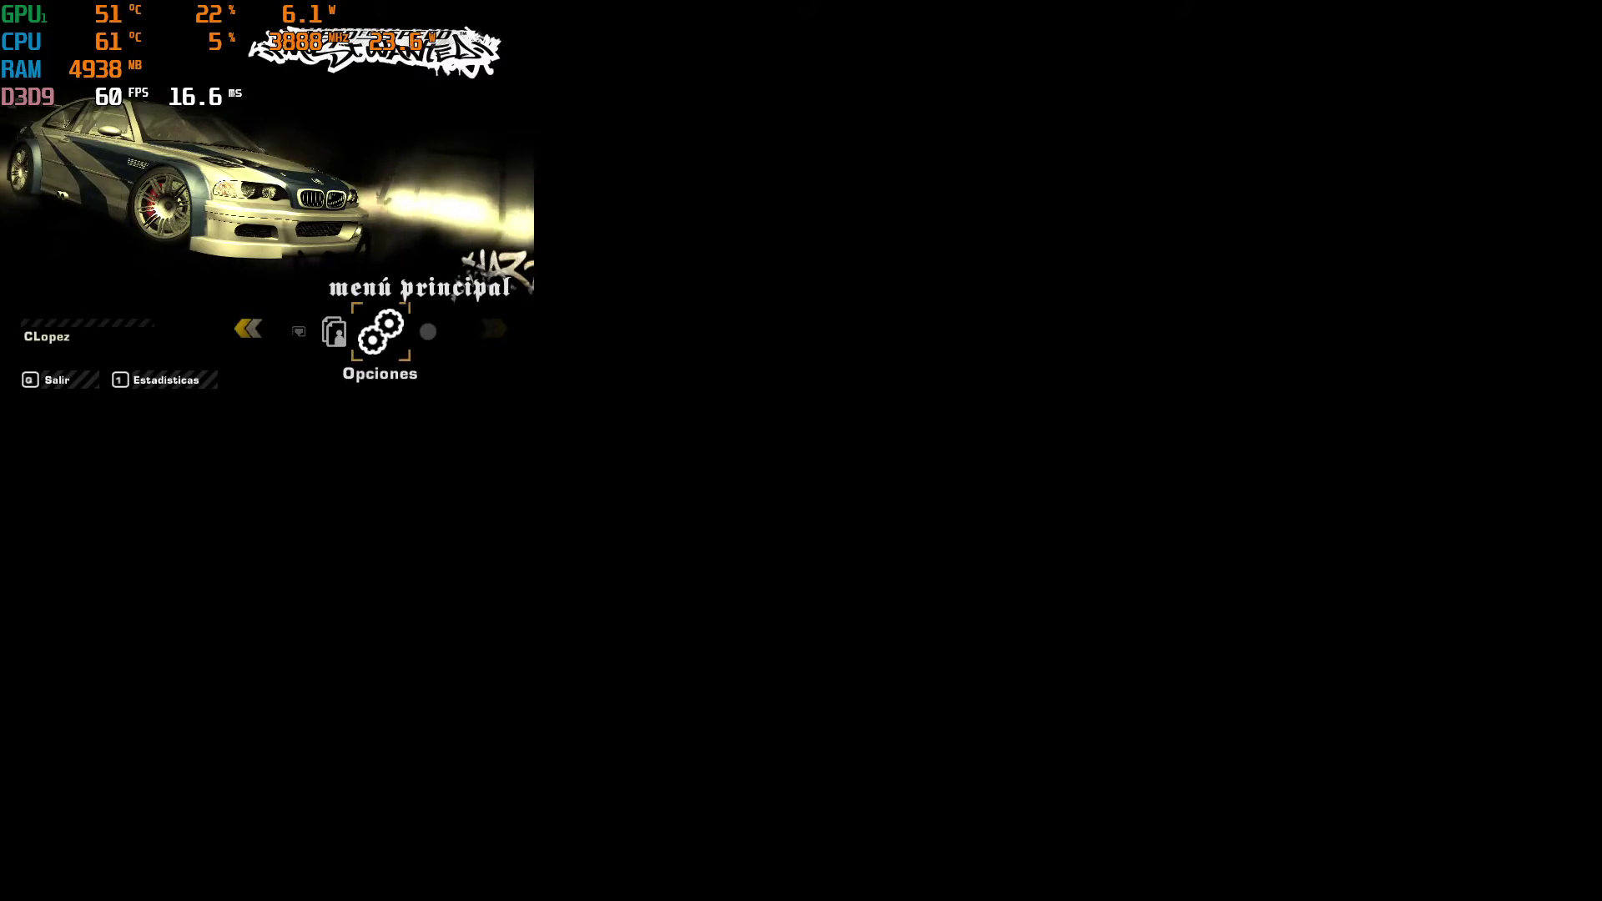
key("Escape")
key("Return")
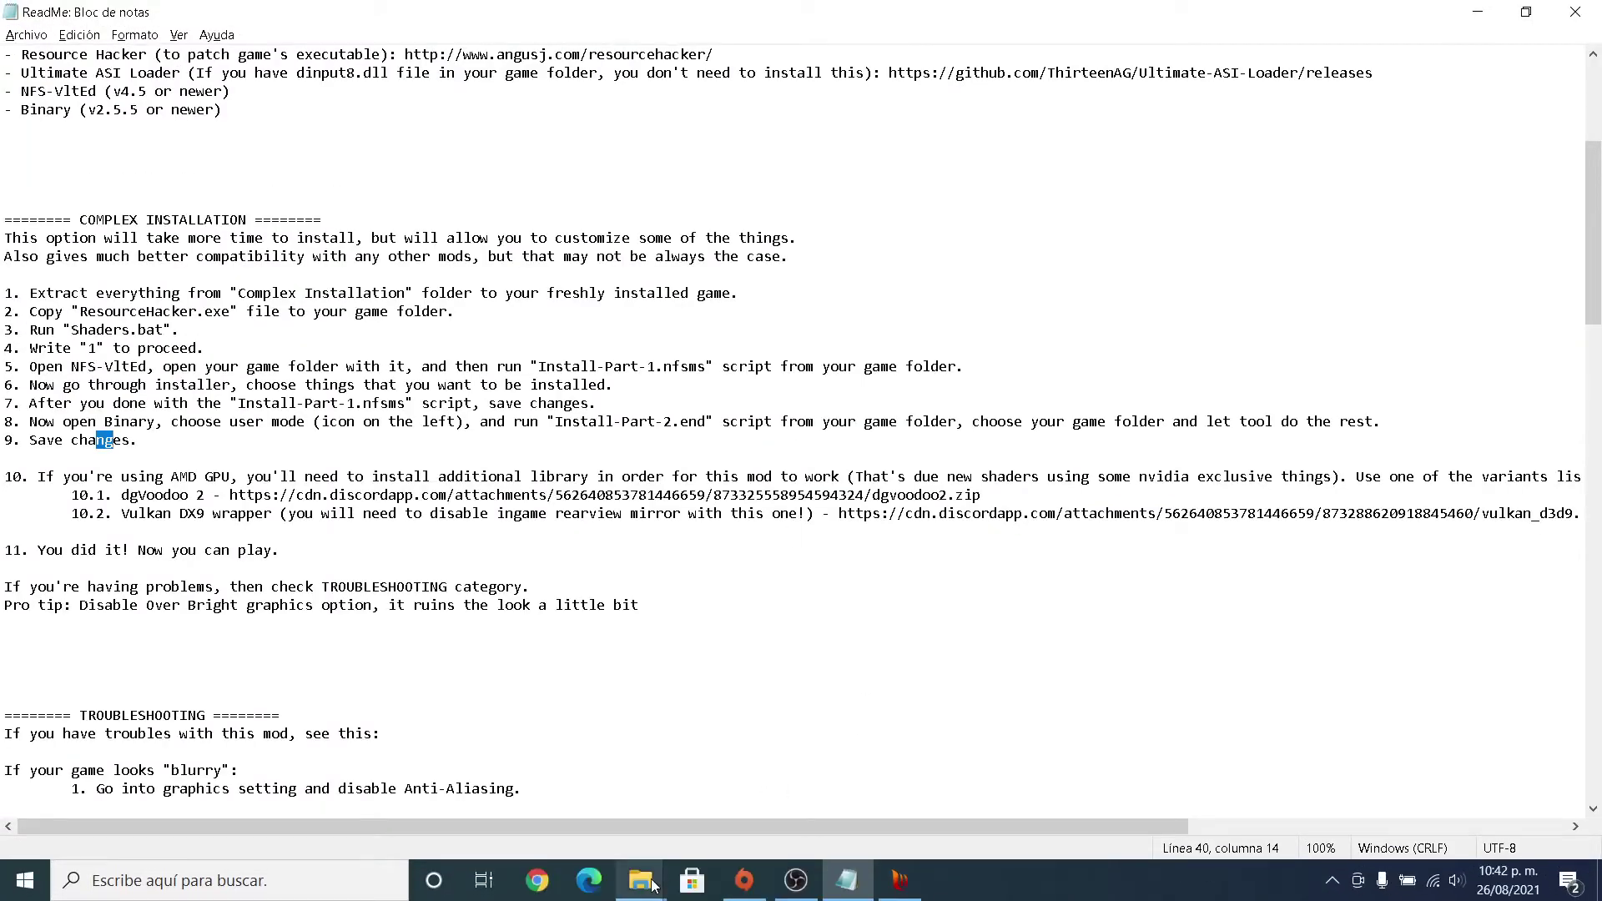
Switch to the Most Wanted game folder in File Explorer and launch ResourceHacker from it.
mouse_move(655, 881)
left_click(690, 826)
scroll(716, 712, "down", 2)
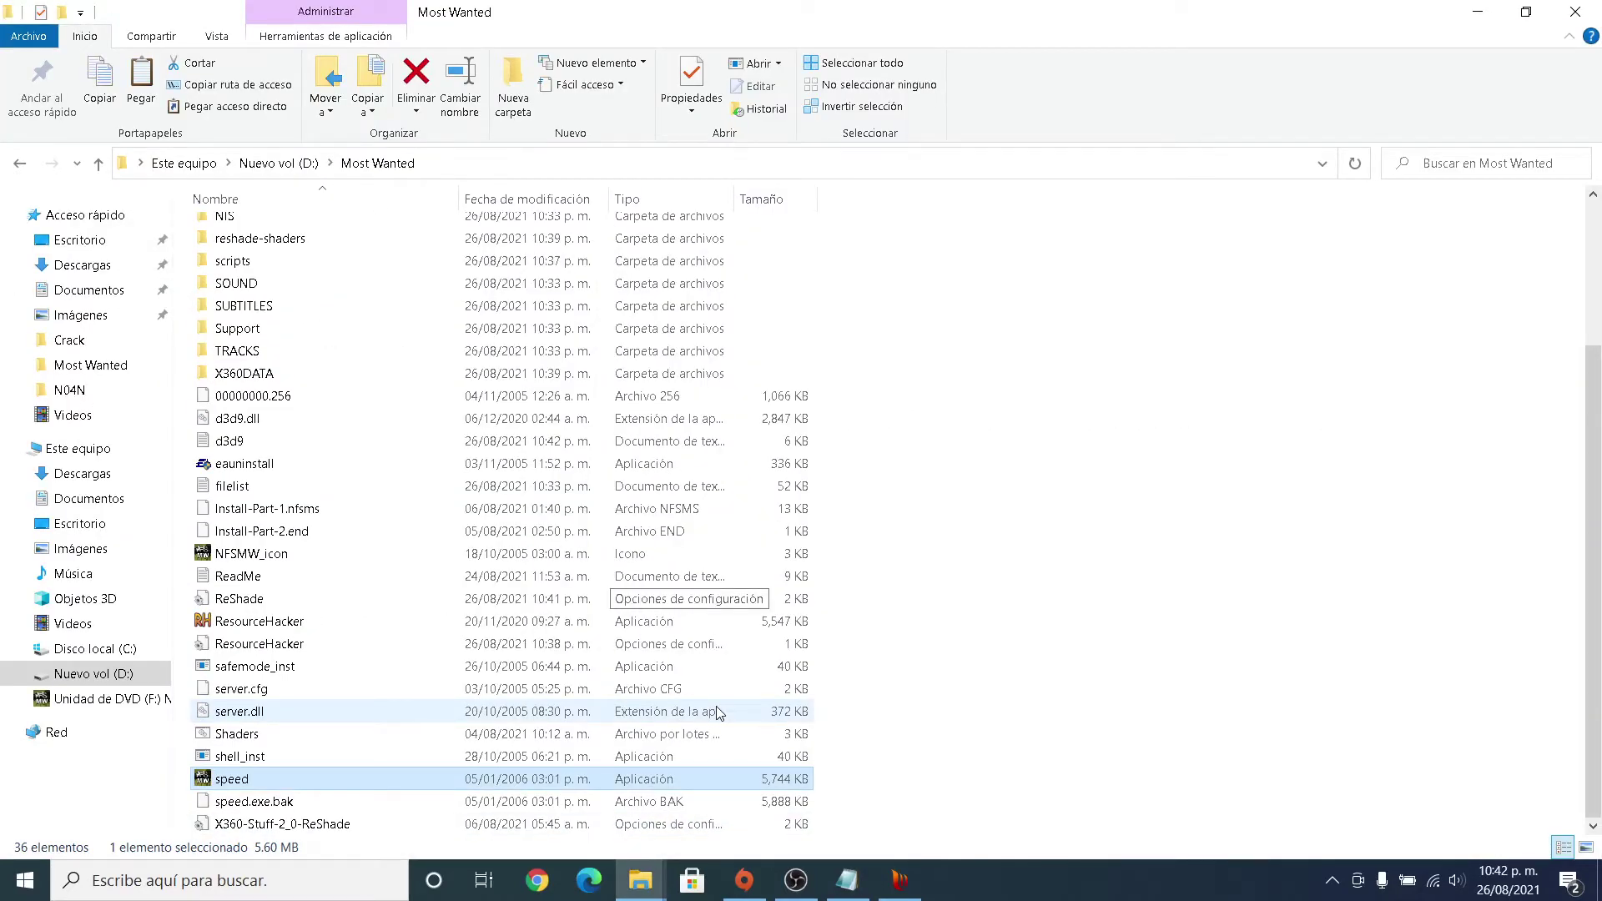
double_click(468, 622)
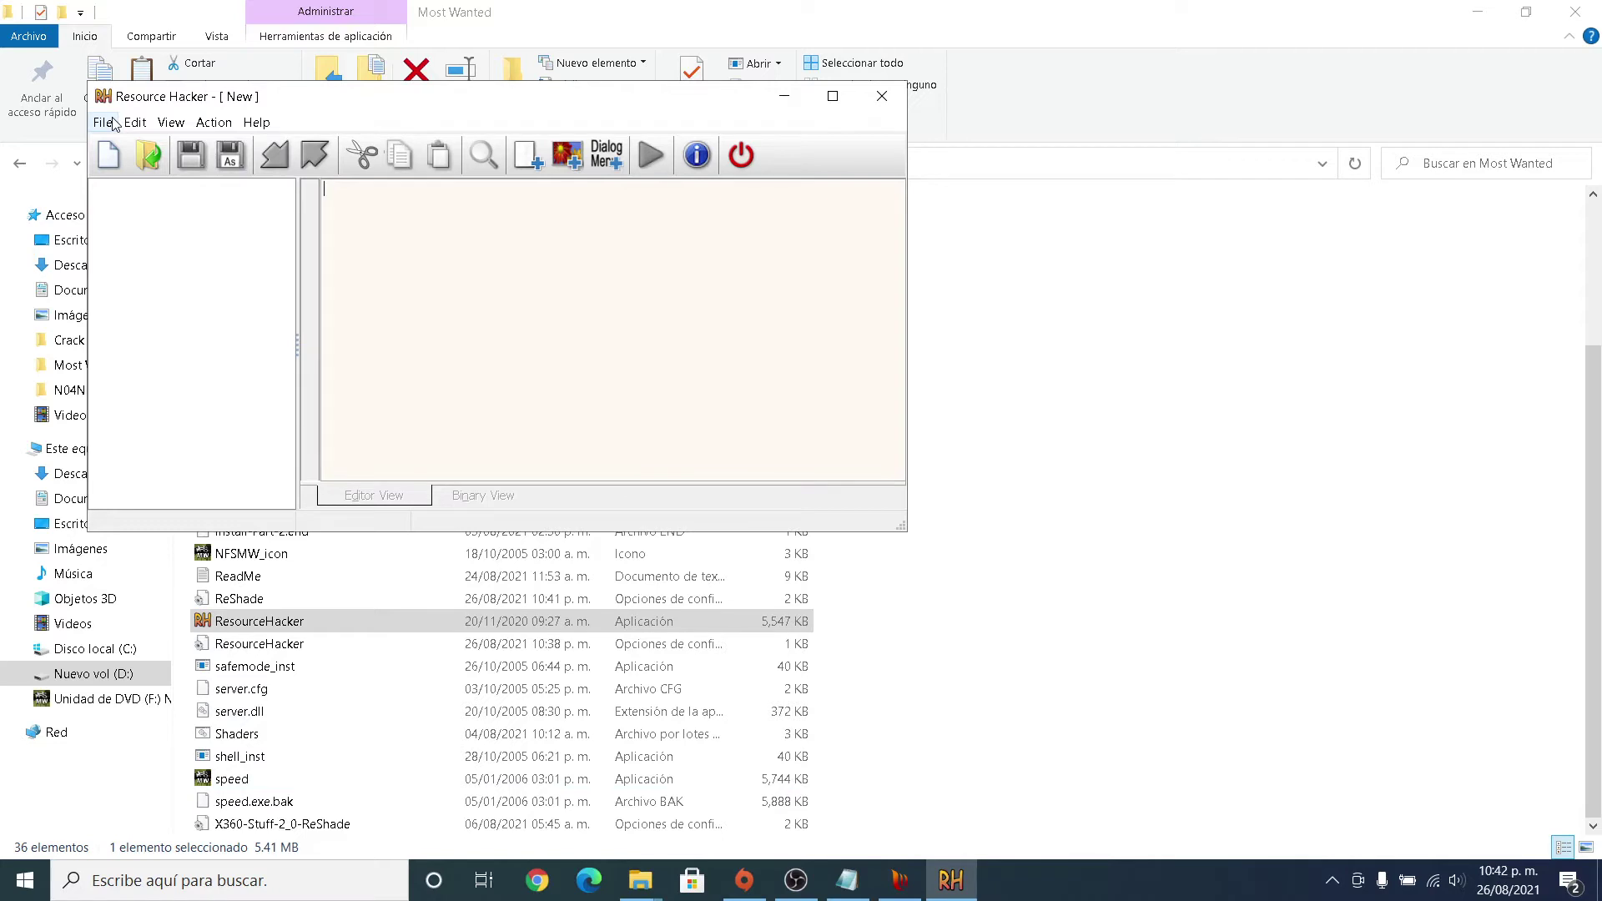
Open the game's speed executable from the Most Wanted folder on drive D: in Resource Hacker.
left_click(114, 124)
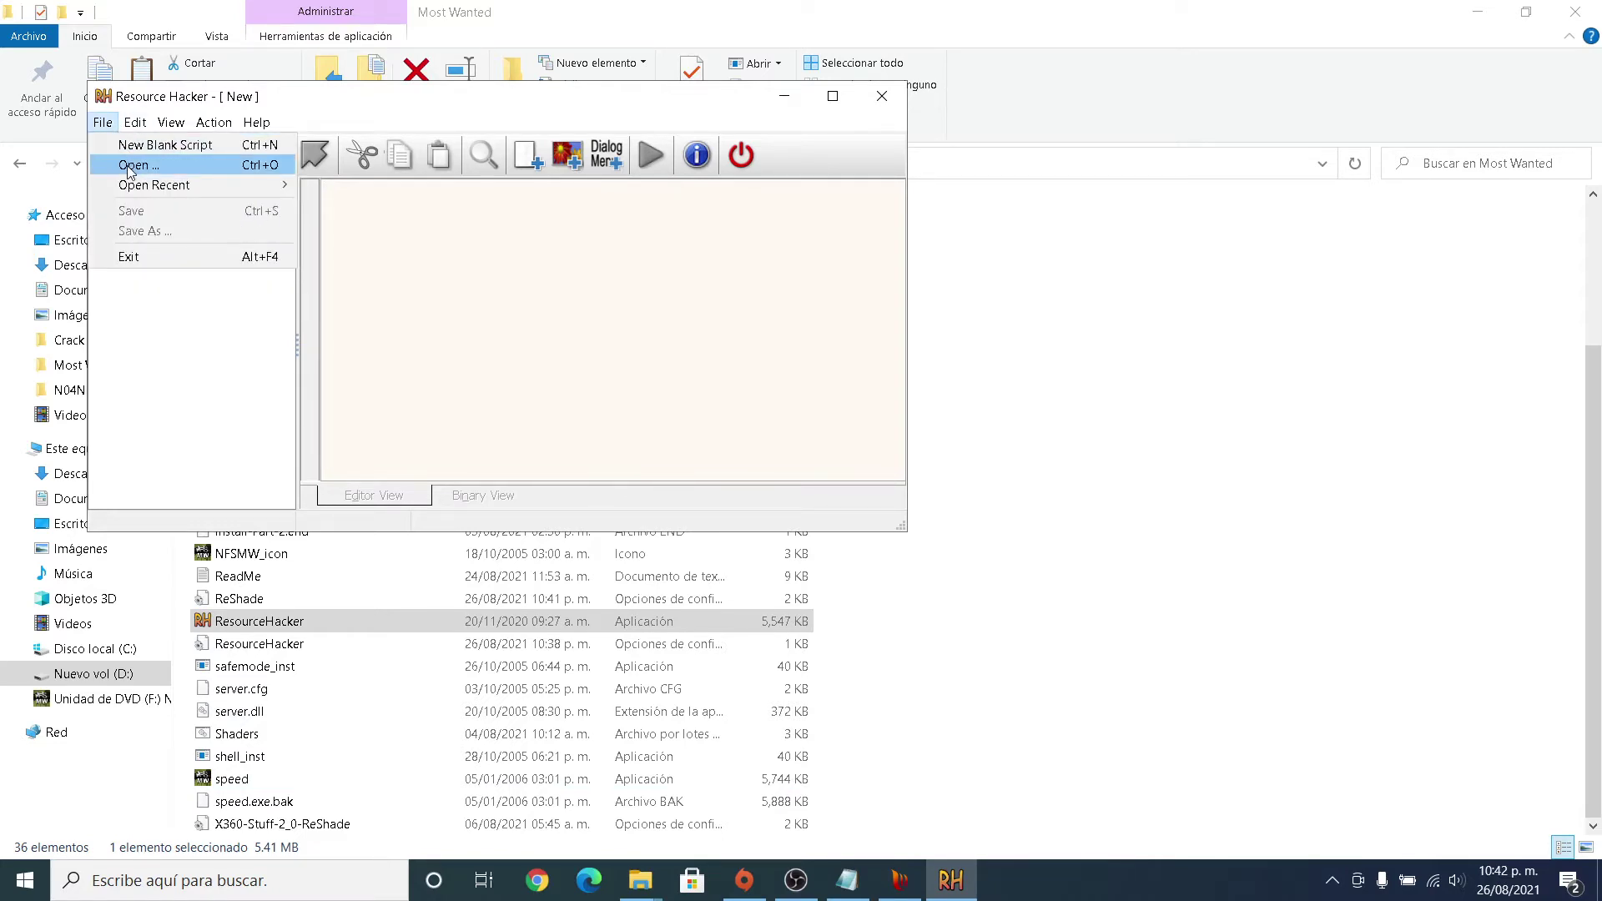
left_click(129, 166)
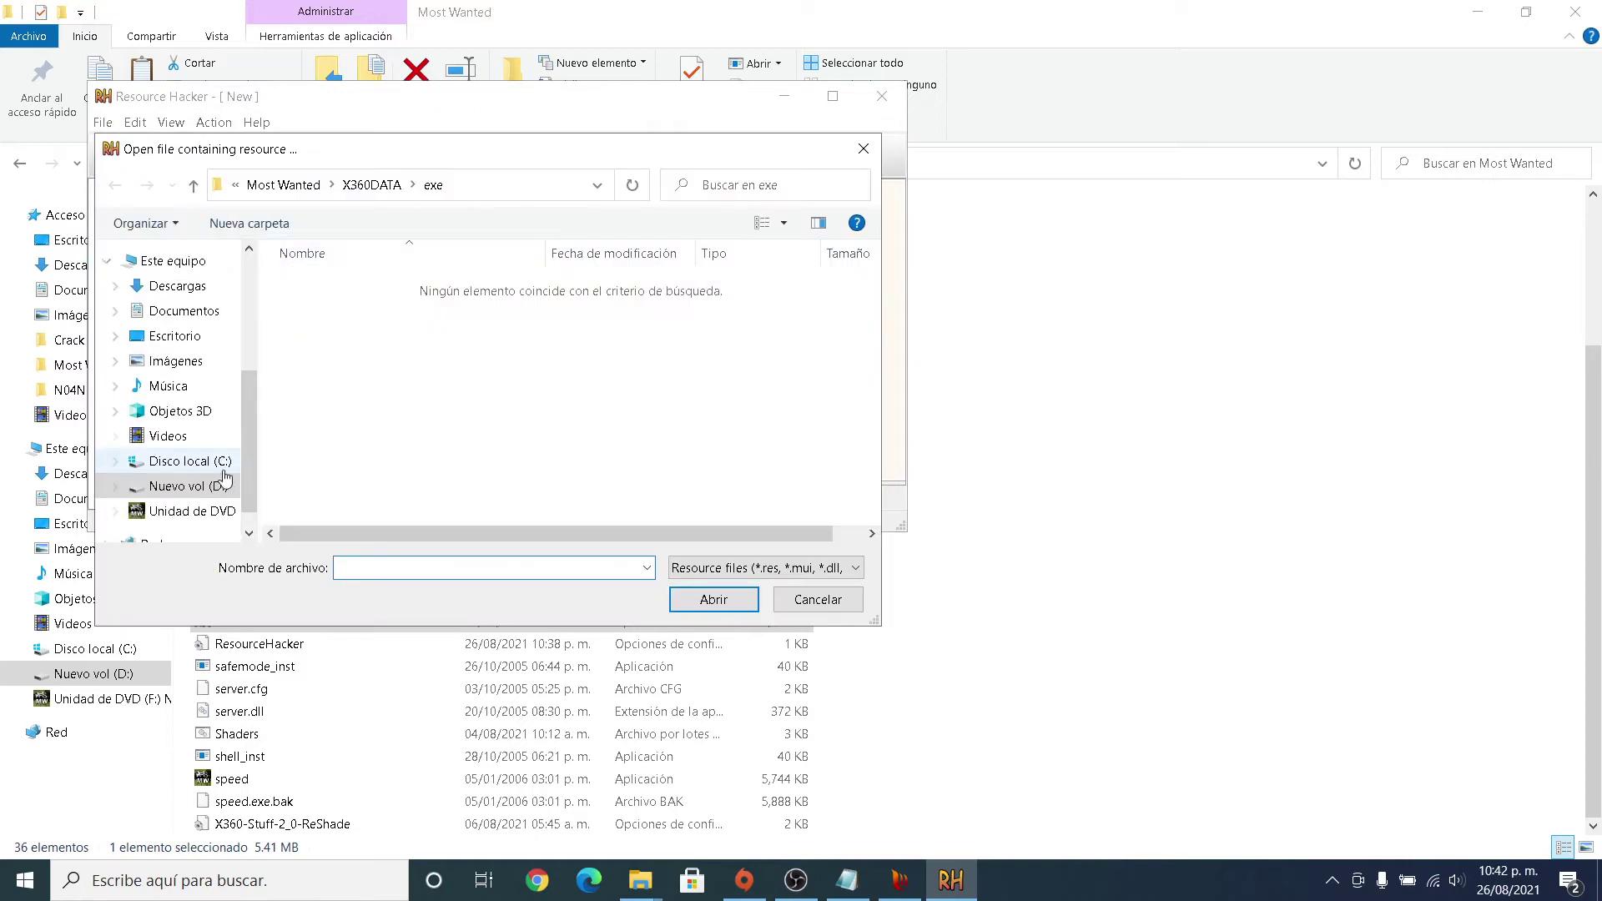
left_click(209, 485)
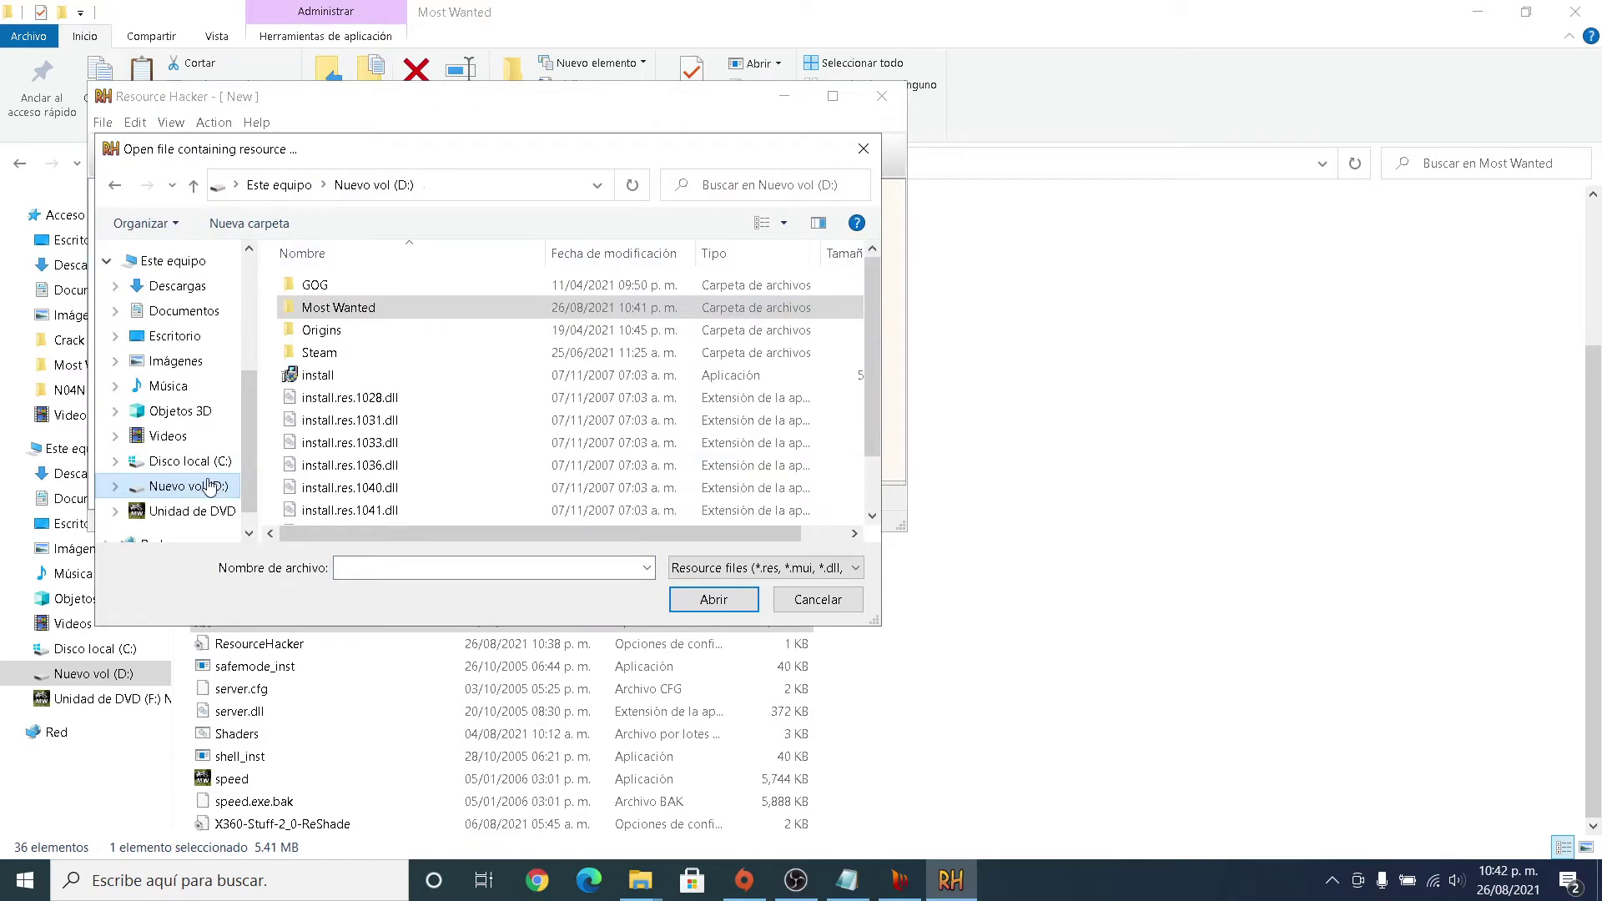
double_click(350, 308)
scroll(358, 347, "down", 5)
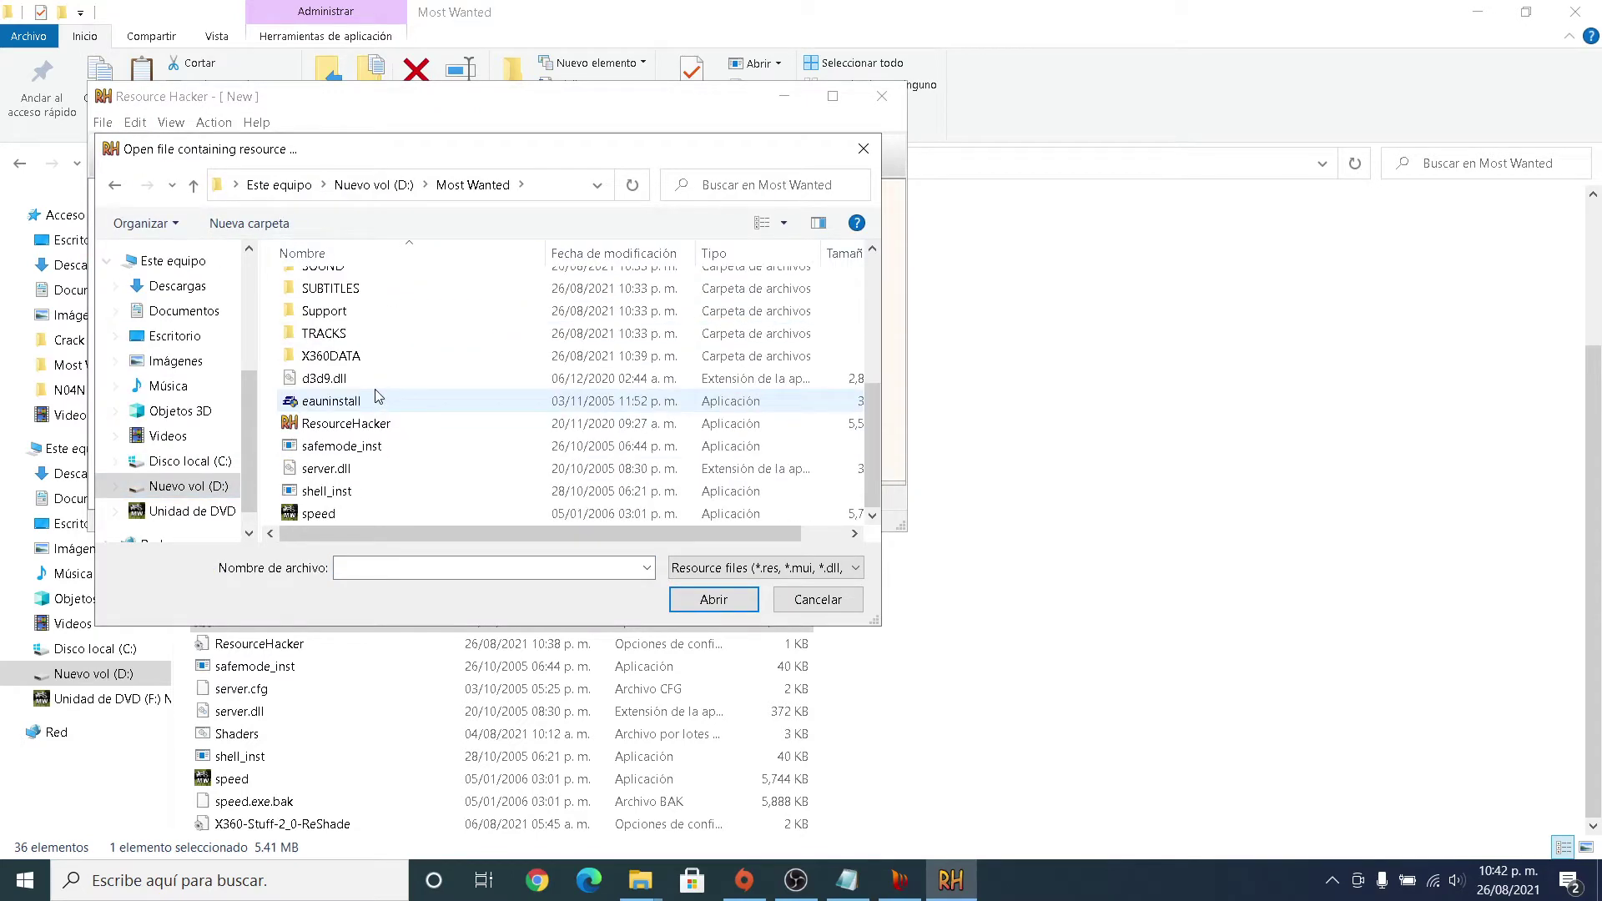
double_click(349, 508)
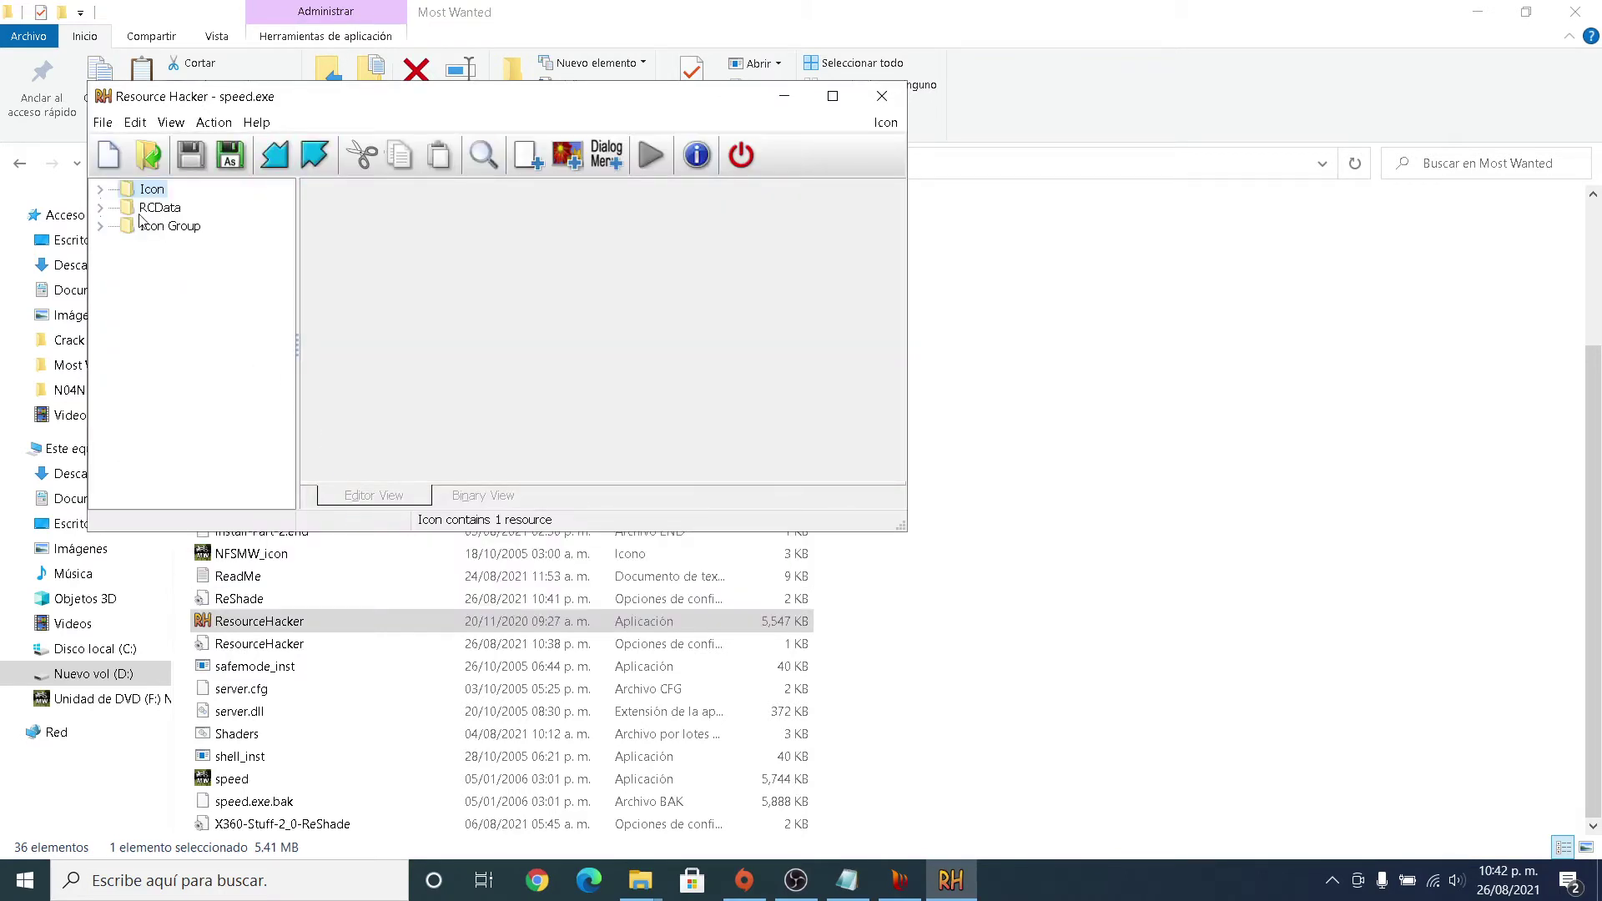
Expand the RCData resources and enlarge the resource tree and window so the full resource names are readable.
left_click(101, 209)
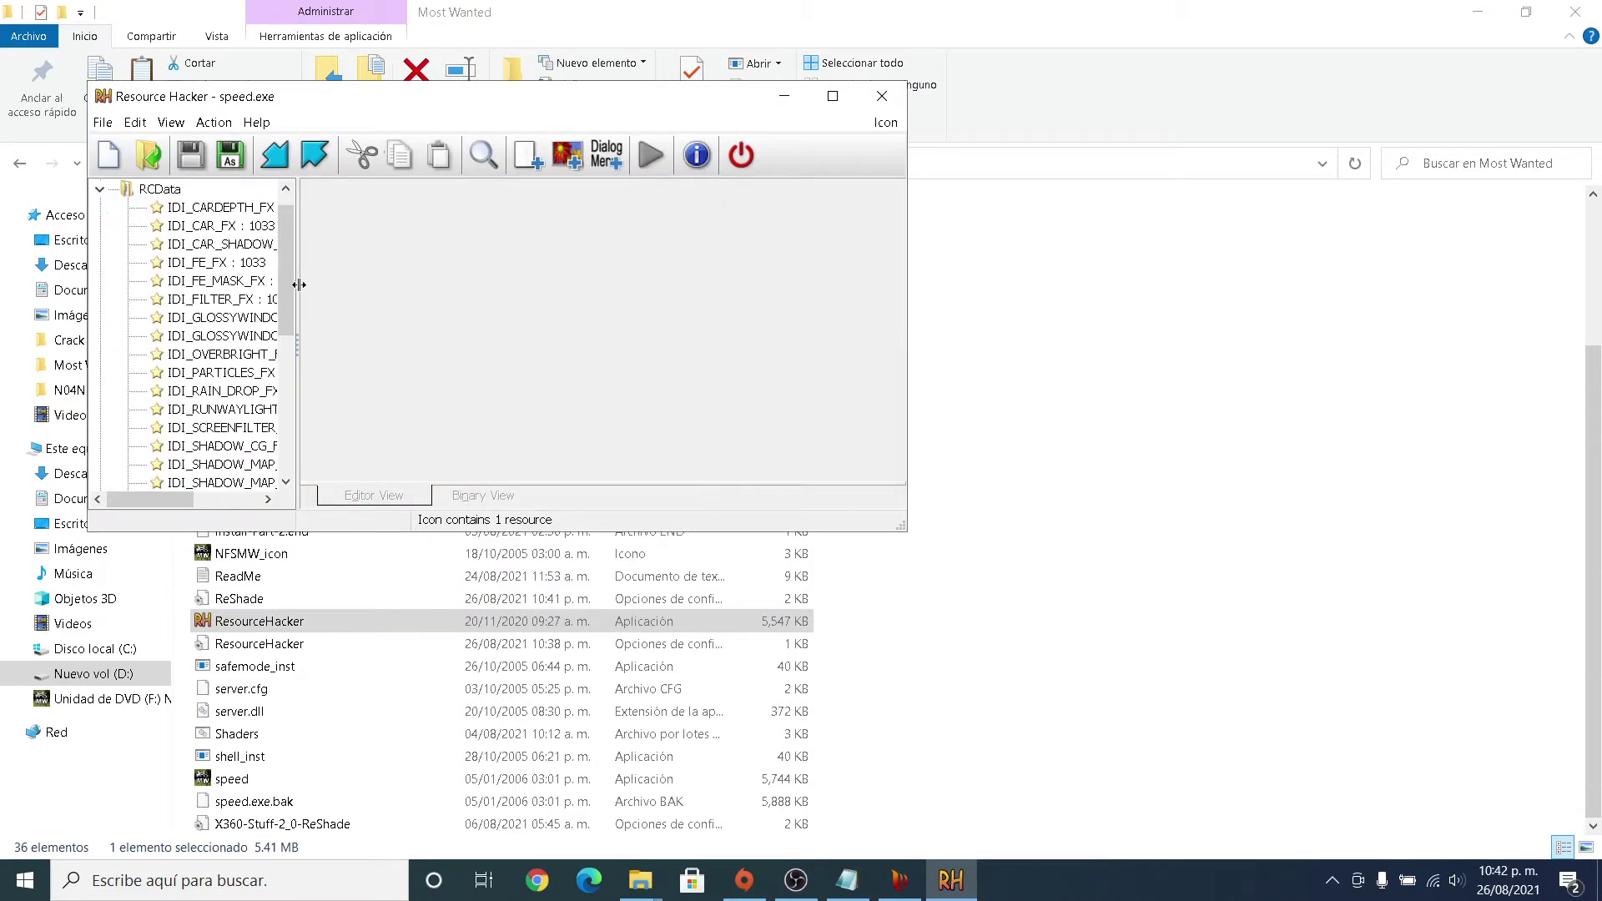
left_click_drag(311, 289, 458, 310)
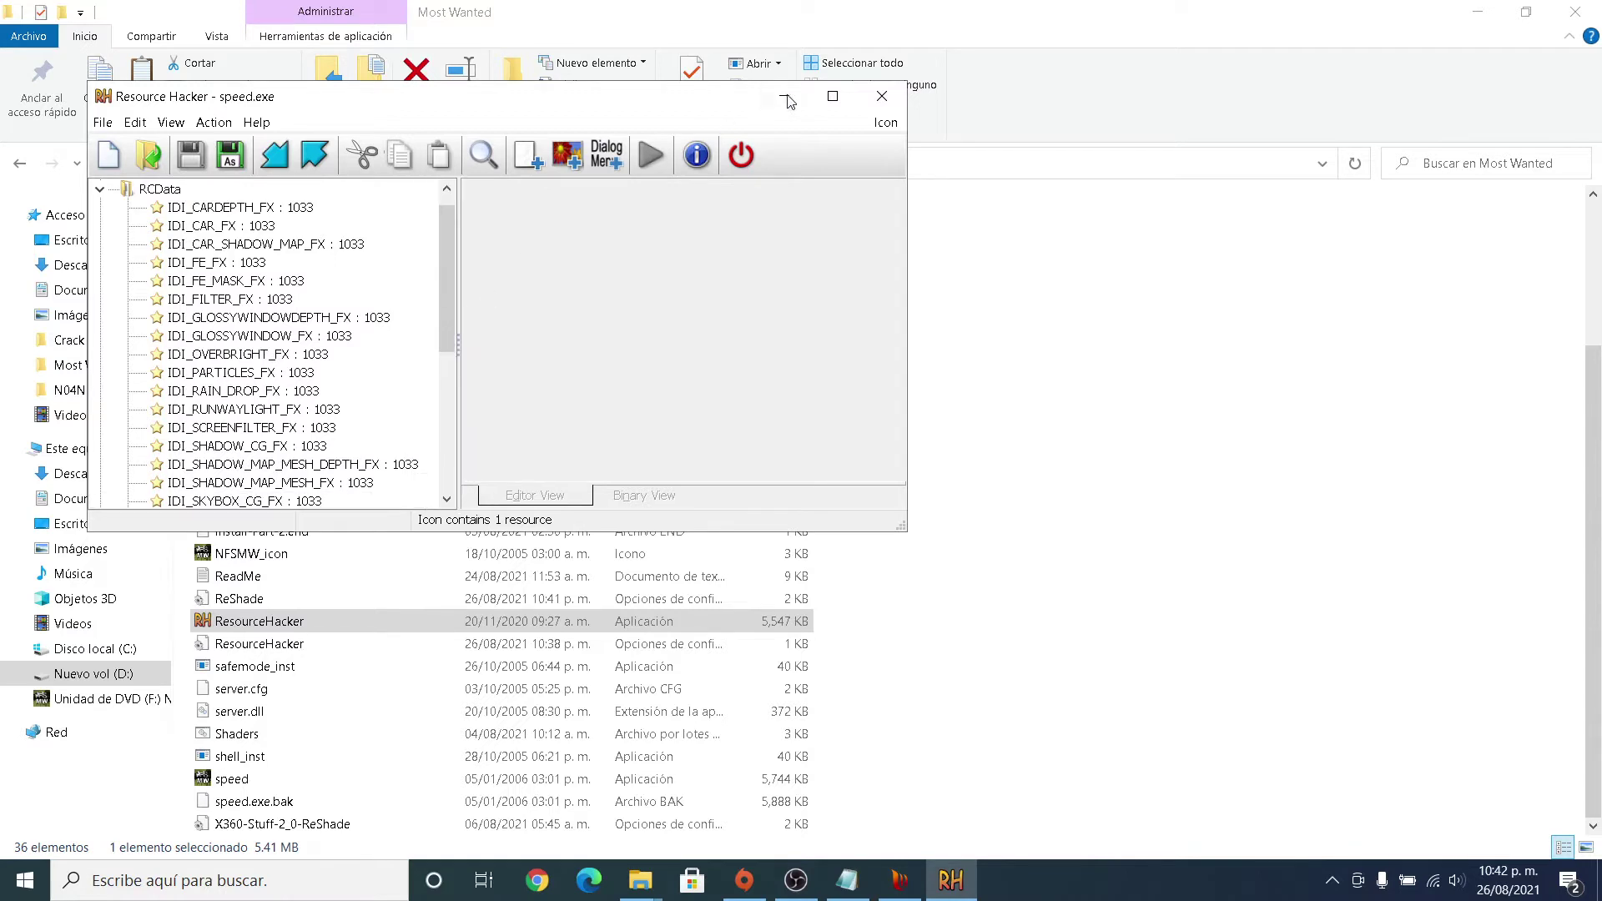
left_click(832, 96)
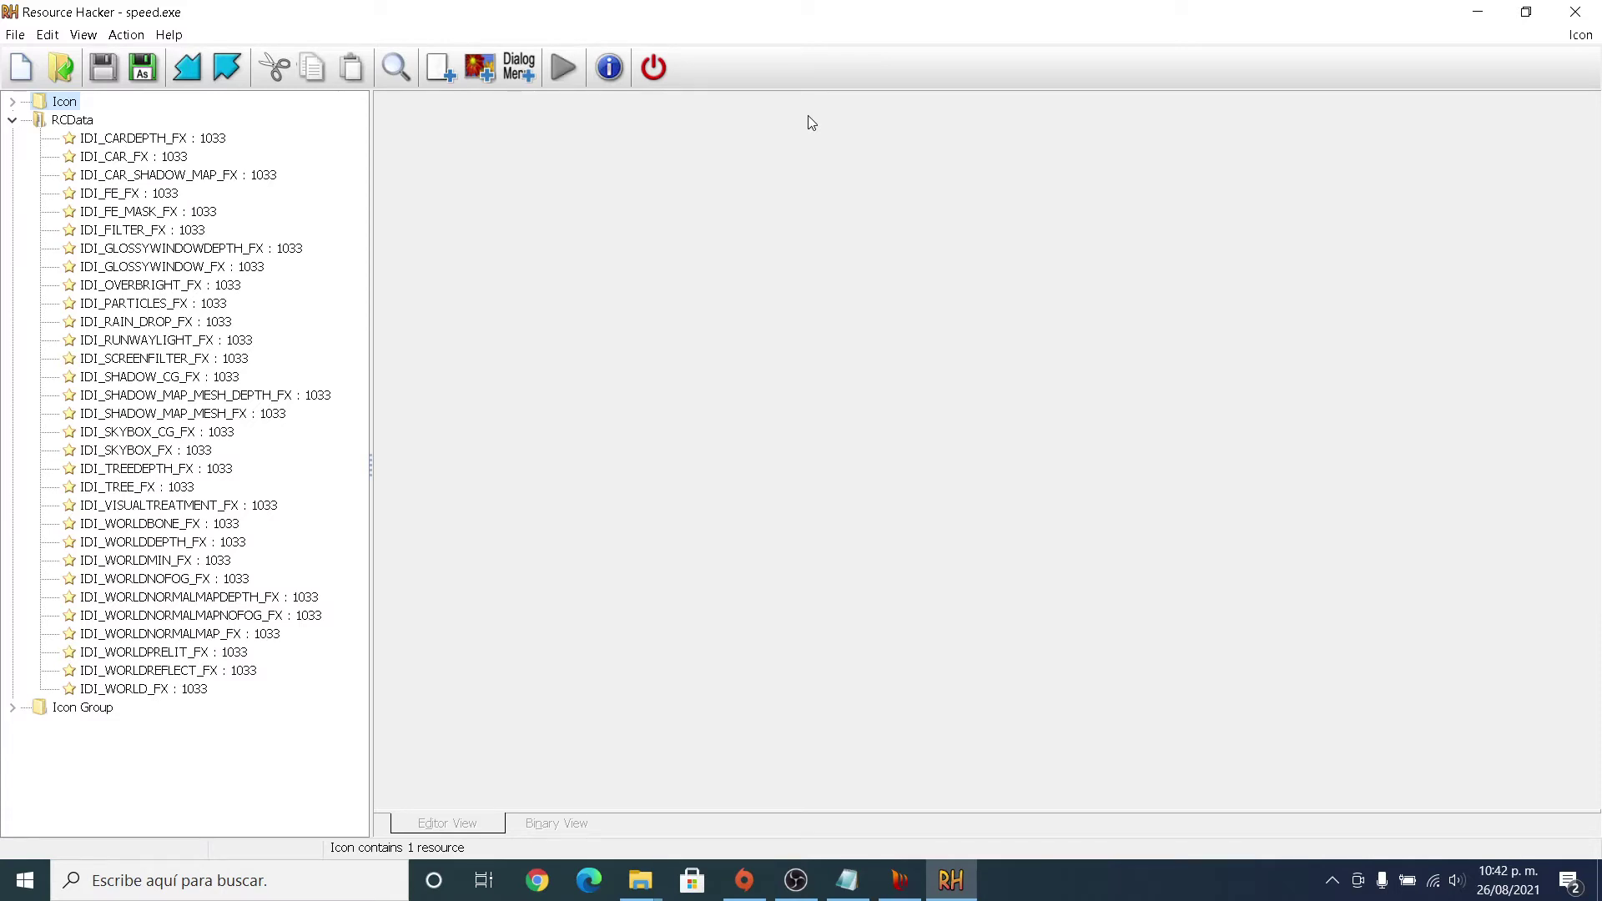
Switch to File Explorer and open the exe folder inside X360DATA to view the replacement .bin files.
left_click(640, 880)
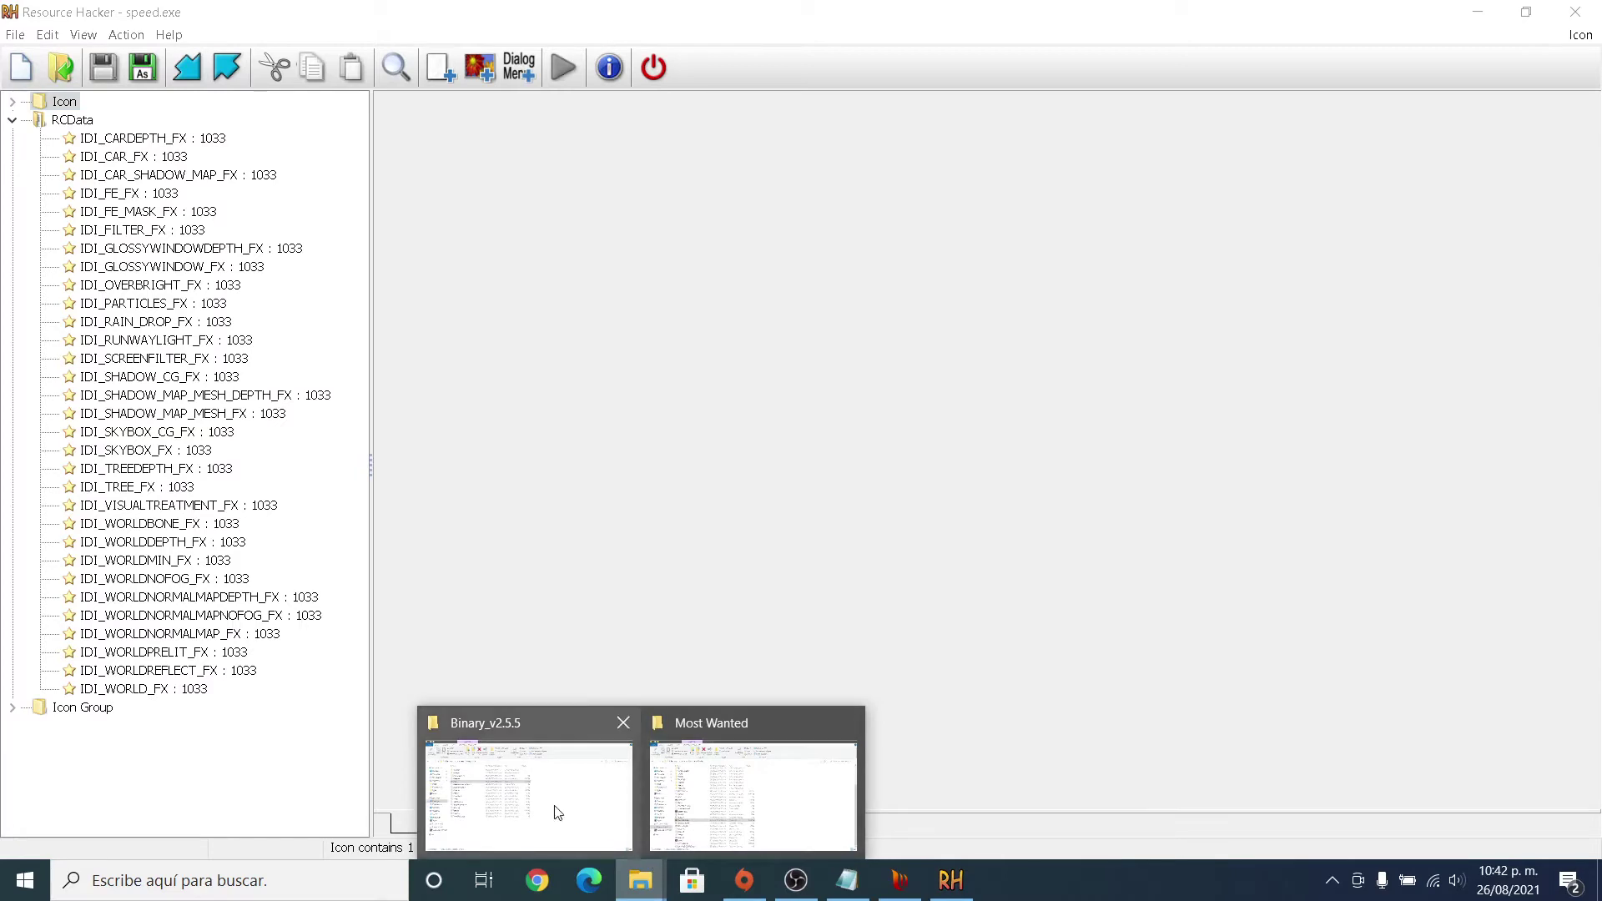
left_click(751, 797)
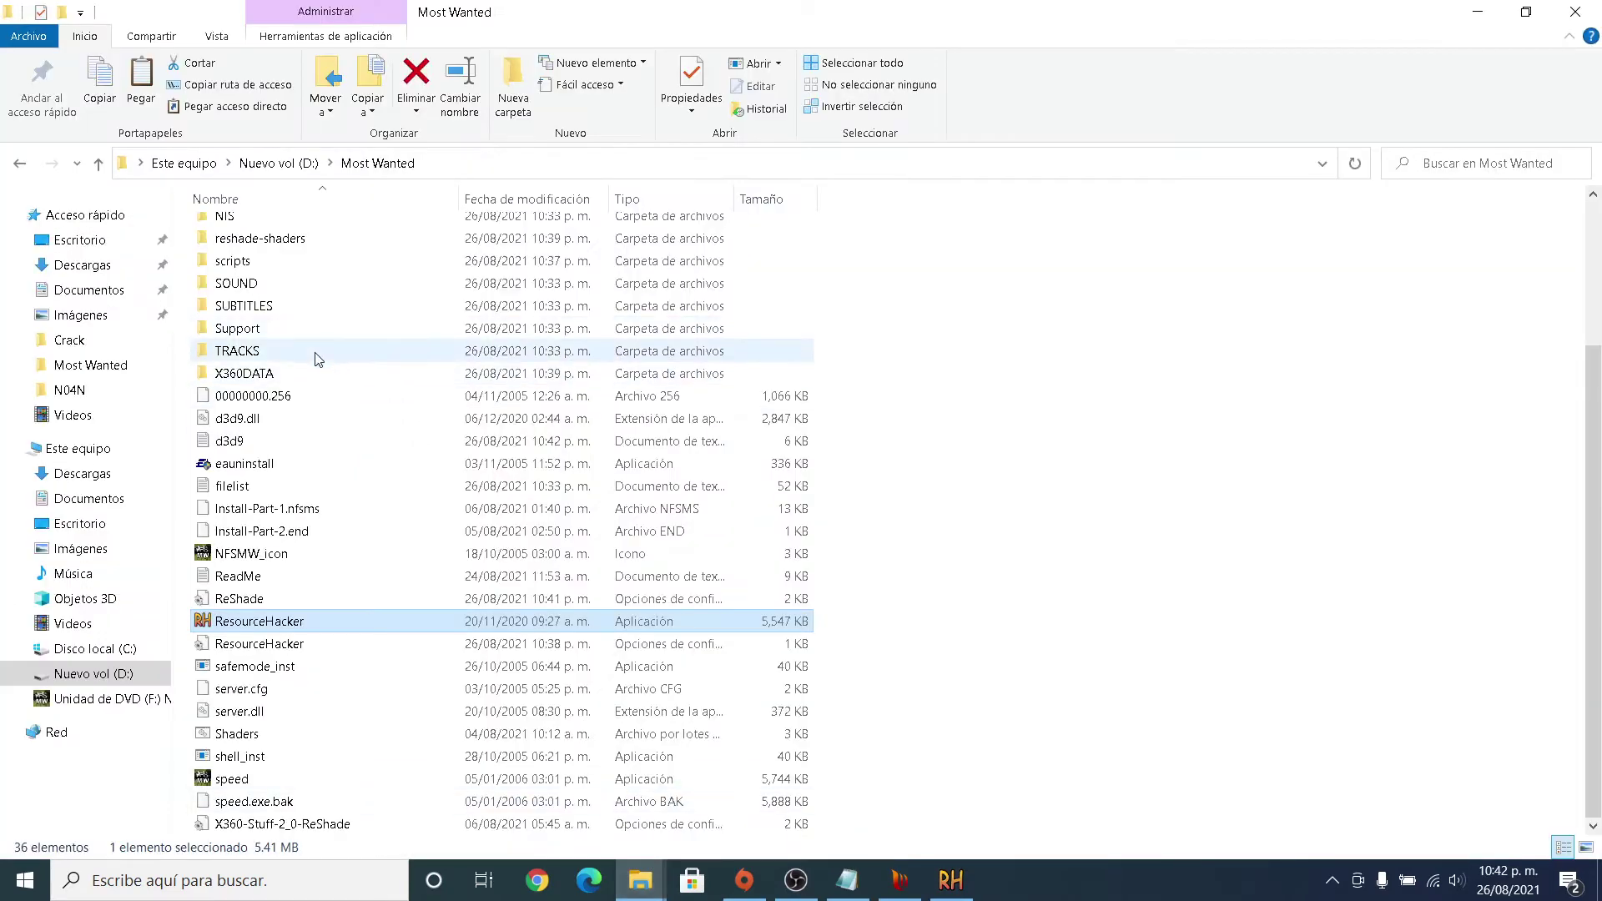
double_click(292, 378)
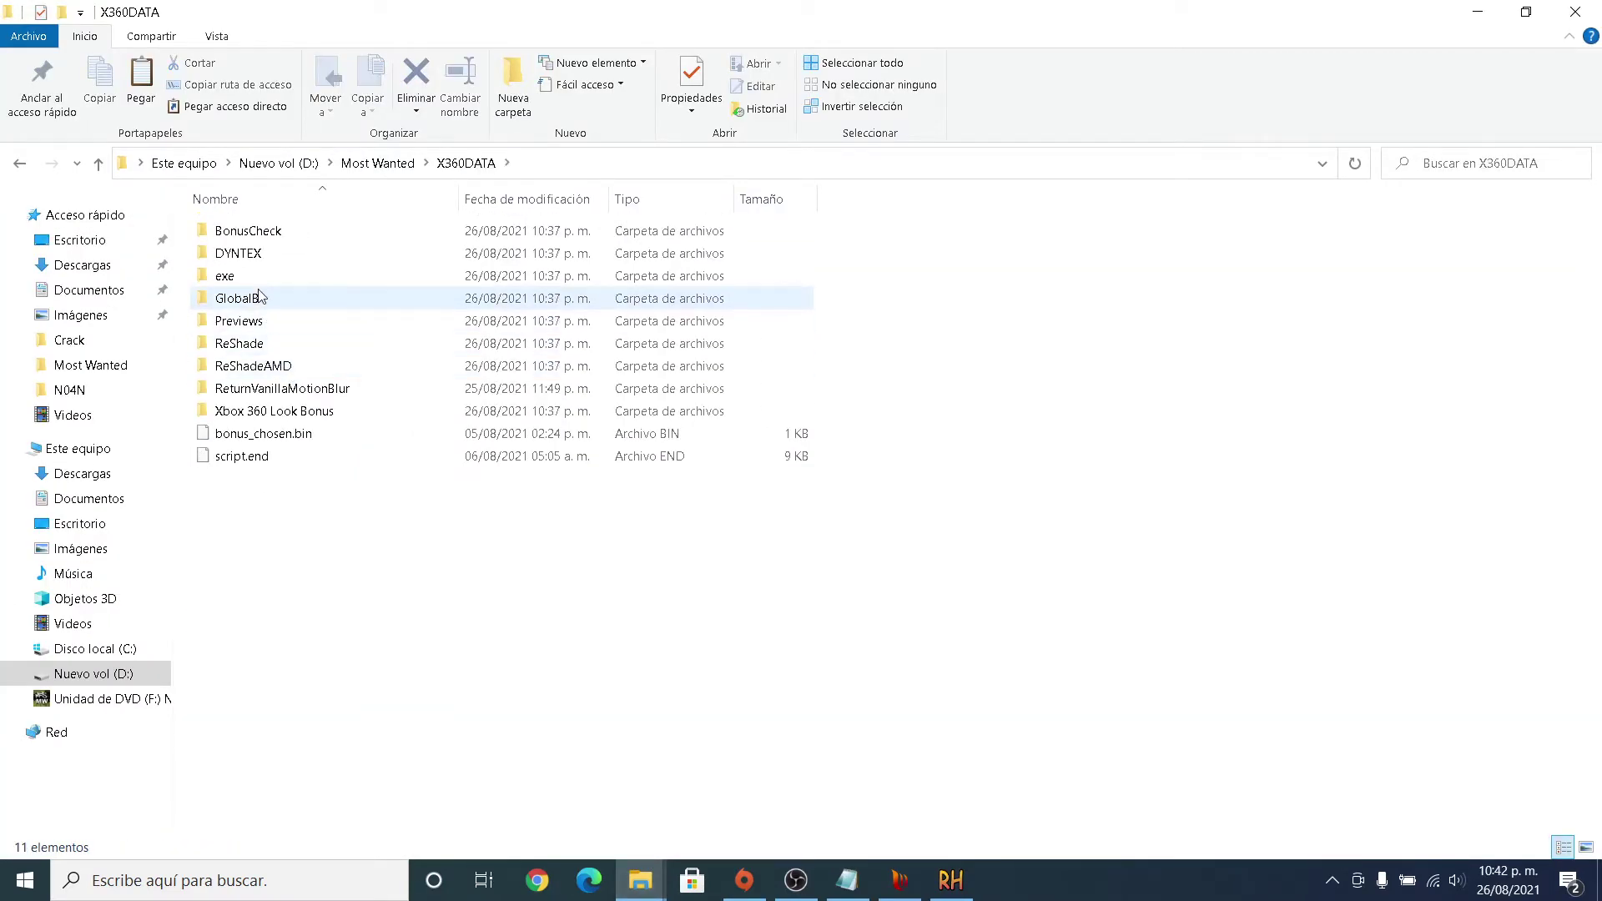
double_click(259, 282)
left_click_drag(250, 508, 404, 287)
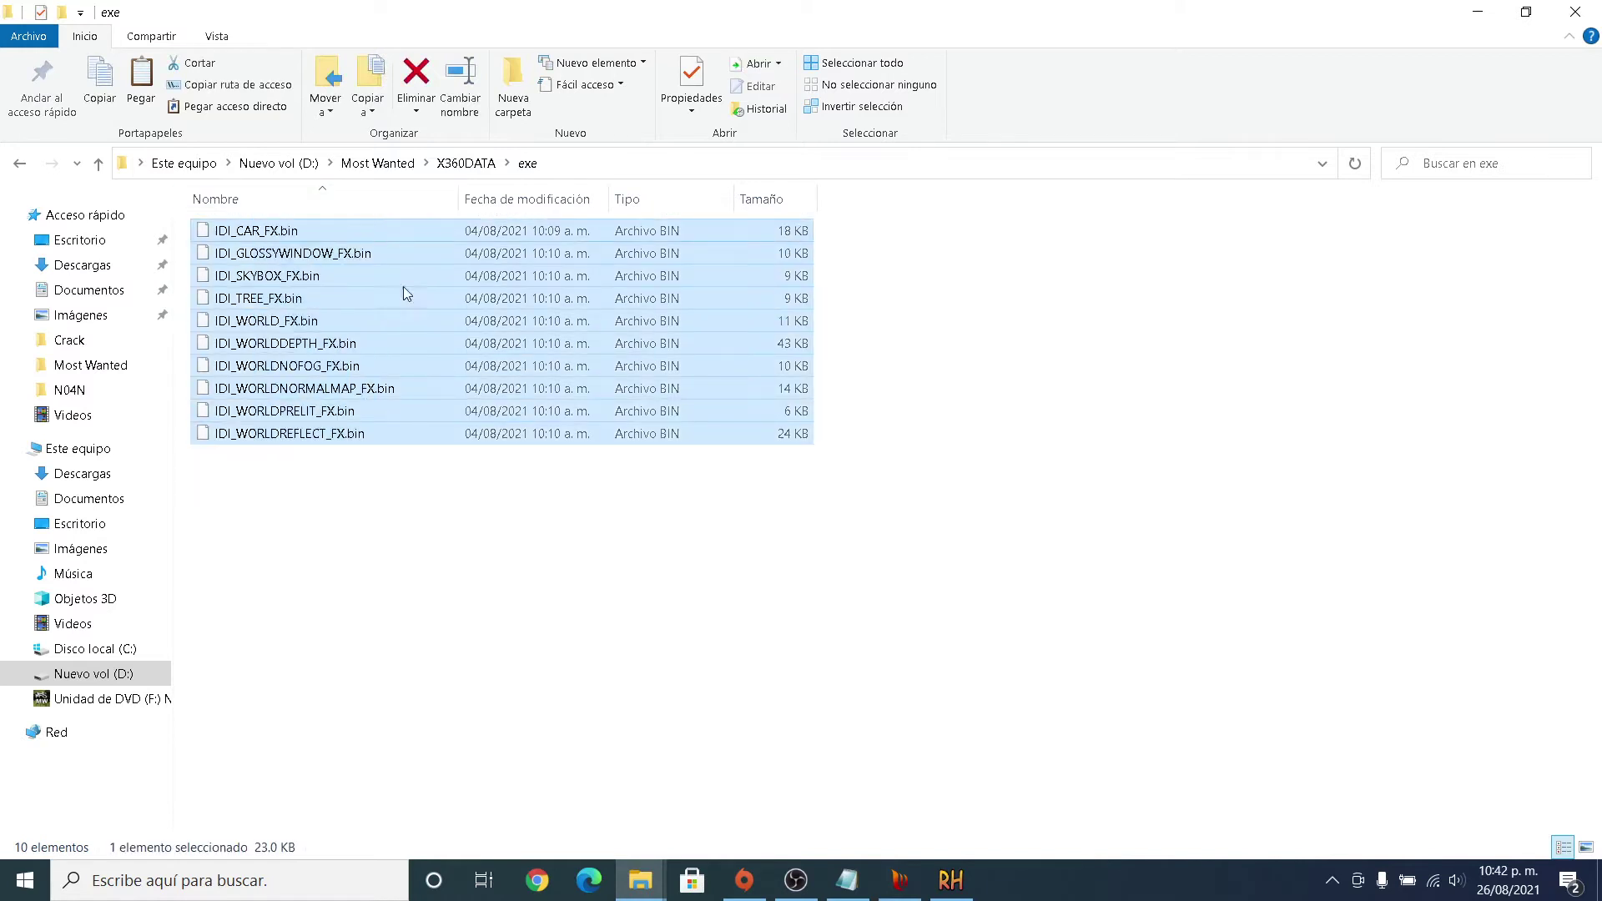
left_click(665, 749)
Switch to Resource Hacker, restore its window to a smaller size and place it beside the .bin file list.
left_click(951, 880)
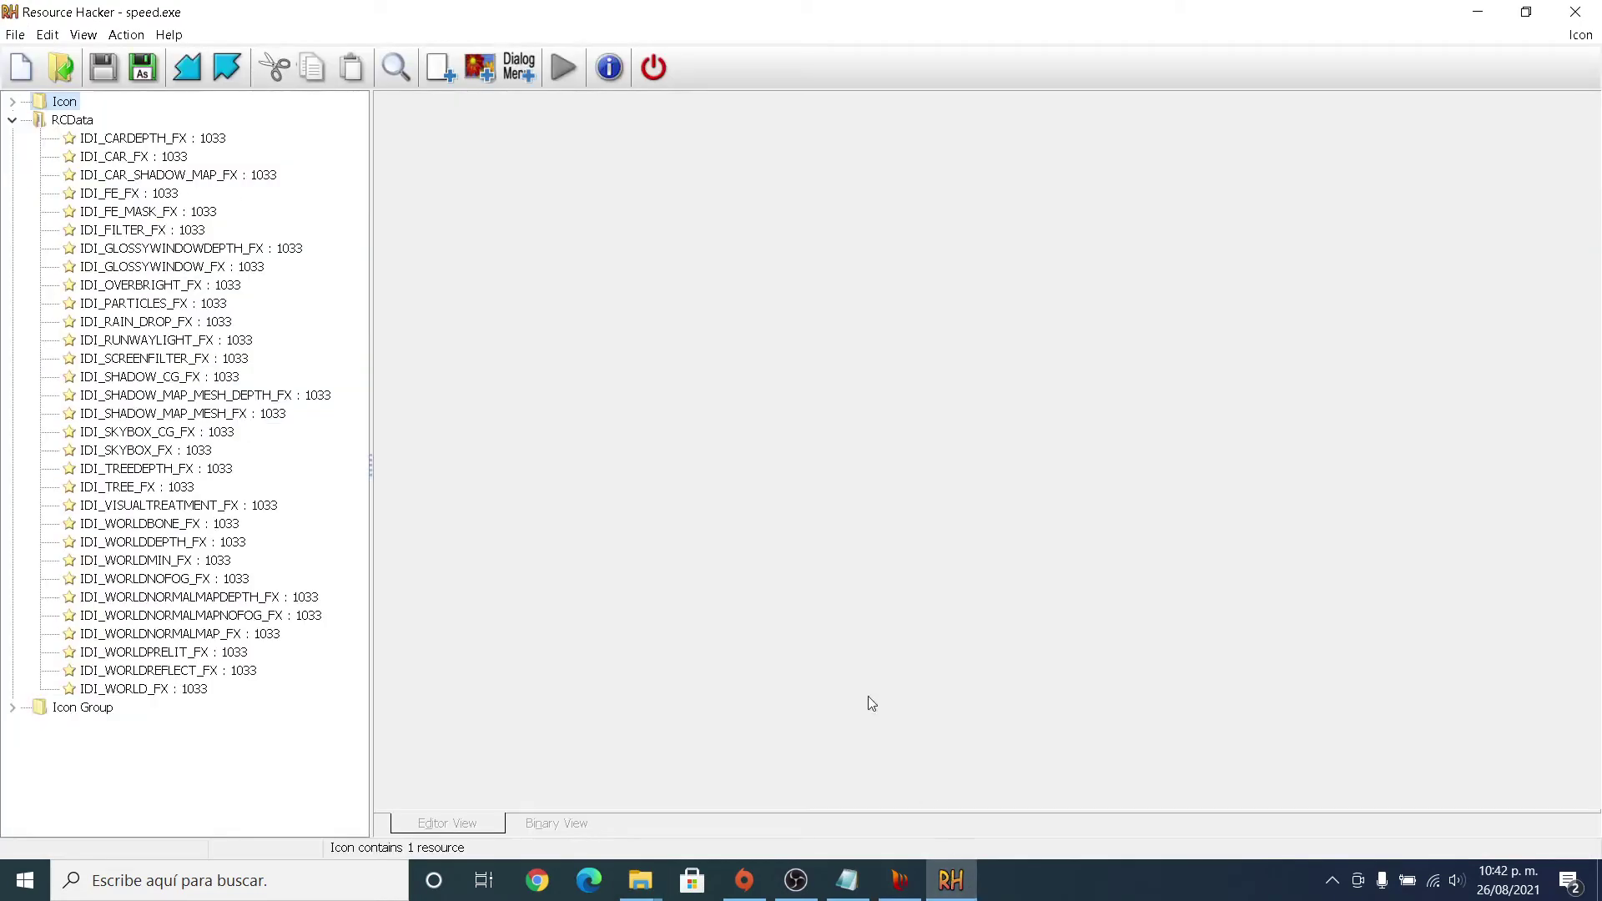
left_click(1529, 12)
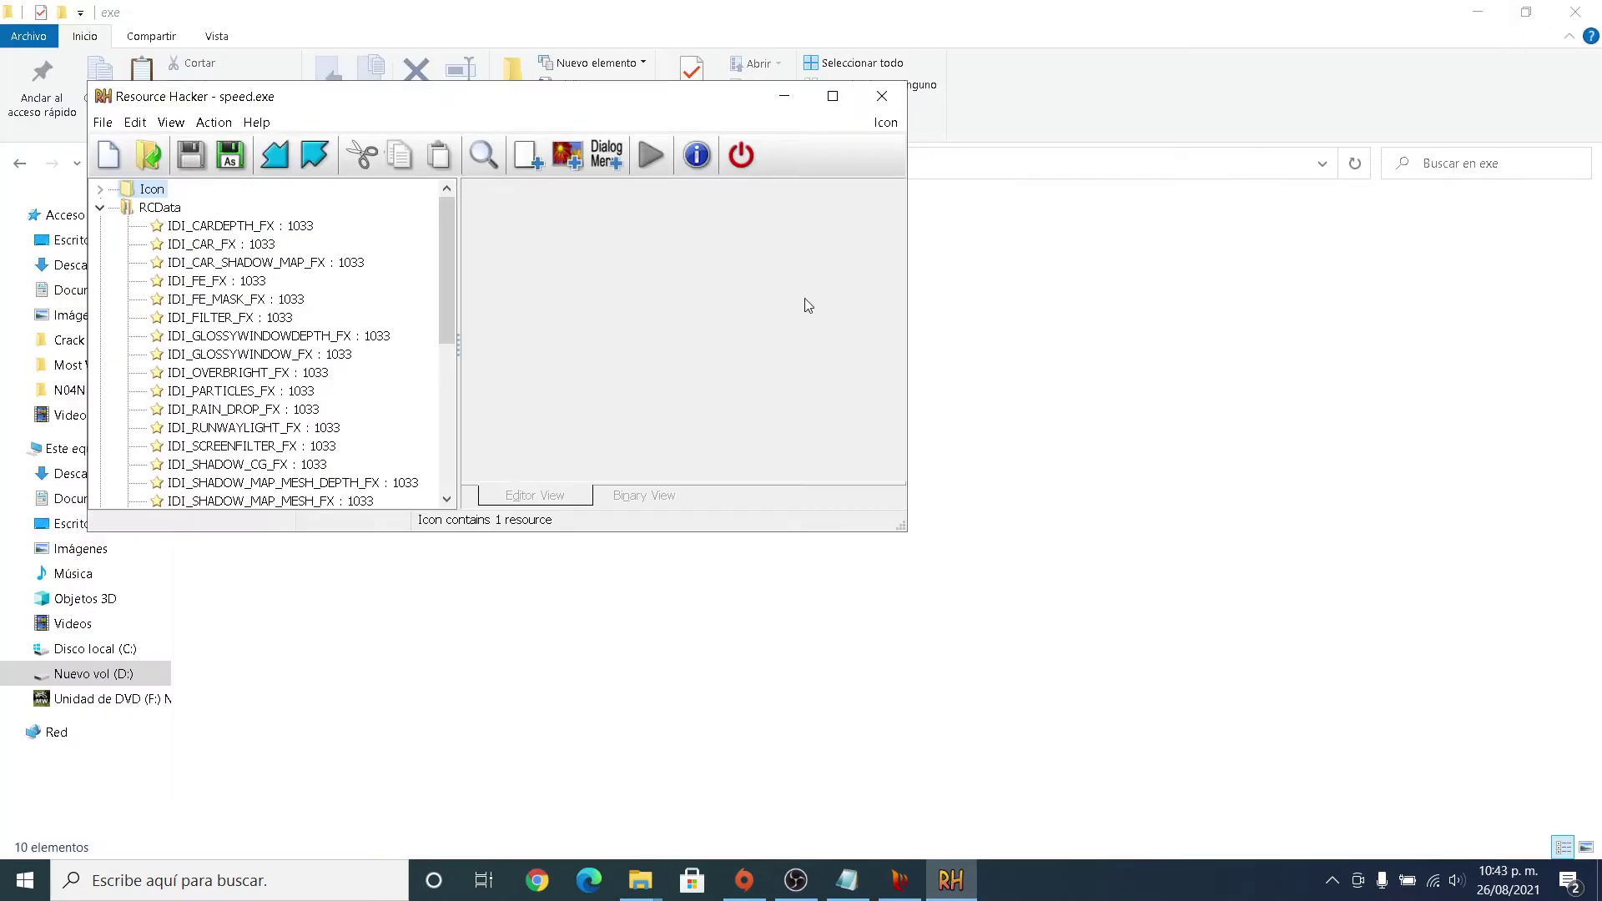
left_click_drag(469, 100, 1111, 229)
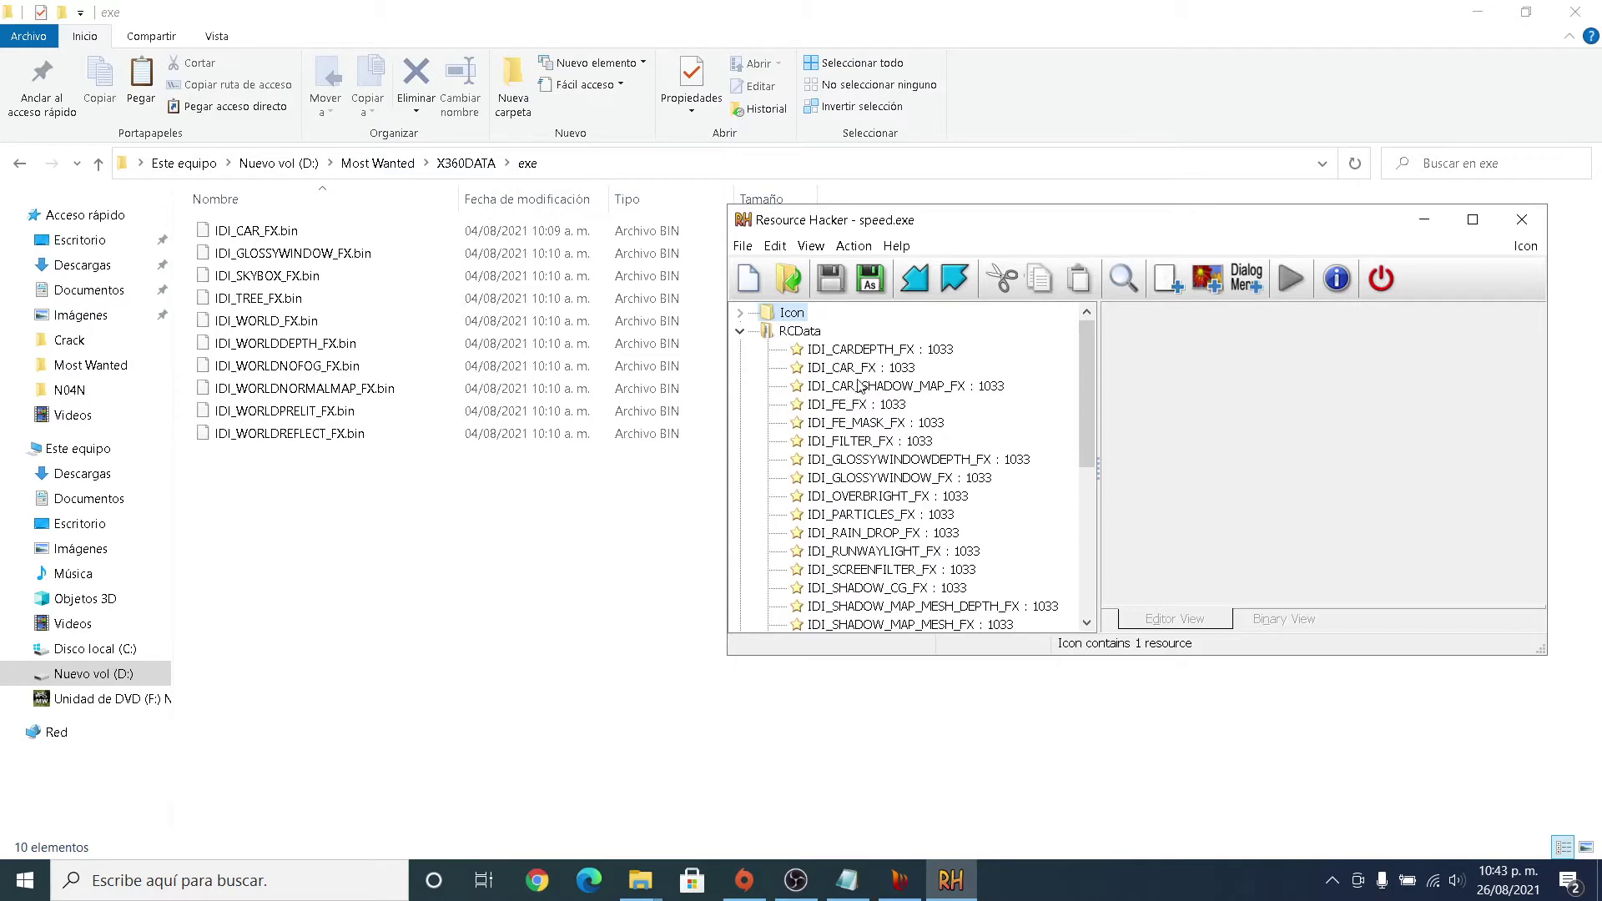
Replace the IDI_CAR_FX resource with IDI_CAR_FX.bin from the Most Wanted\X360DATA\exe folder.
left_click(879, 369)
right_click(882, 371)
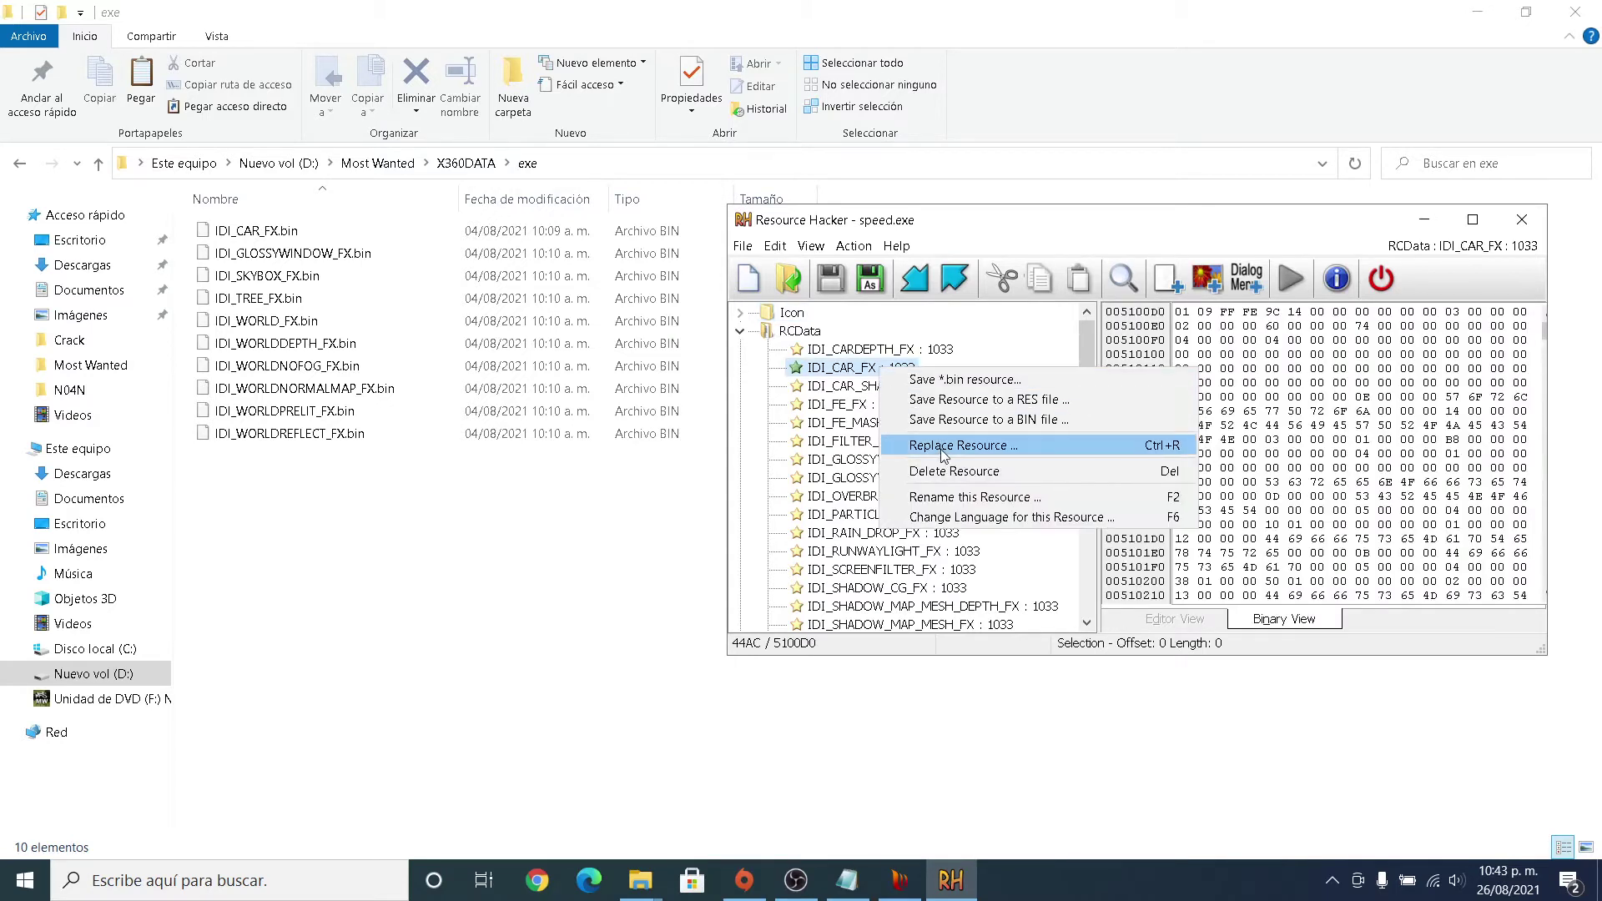
left_click(1001, 446)
left_click(1089, 360)
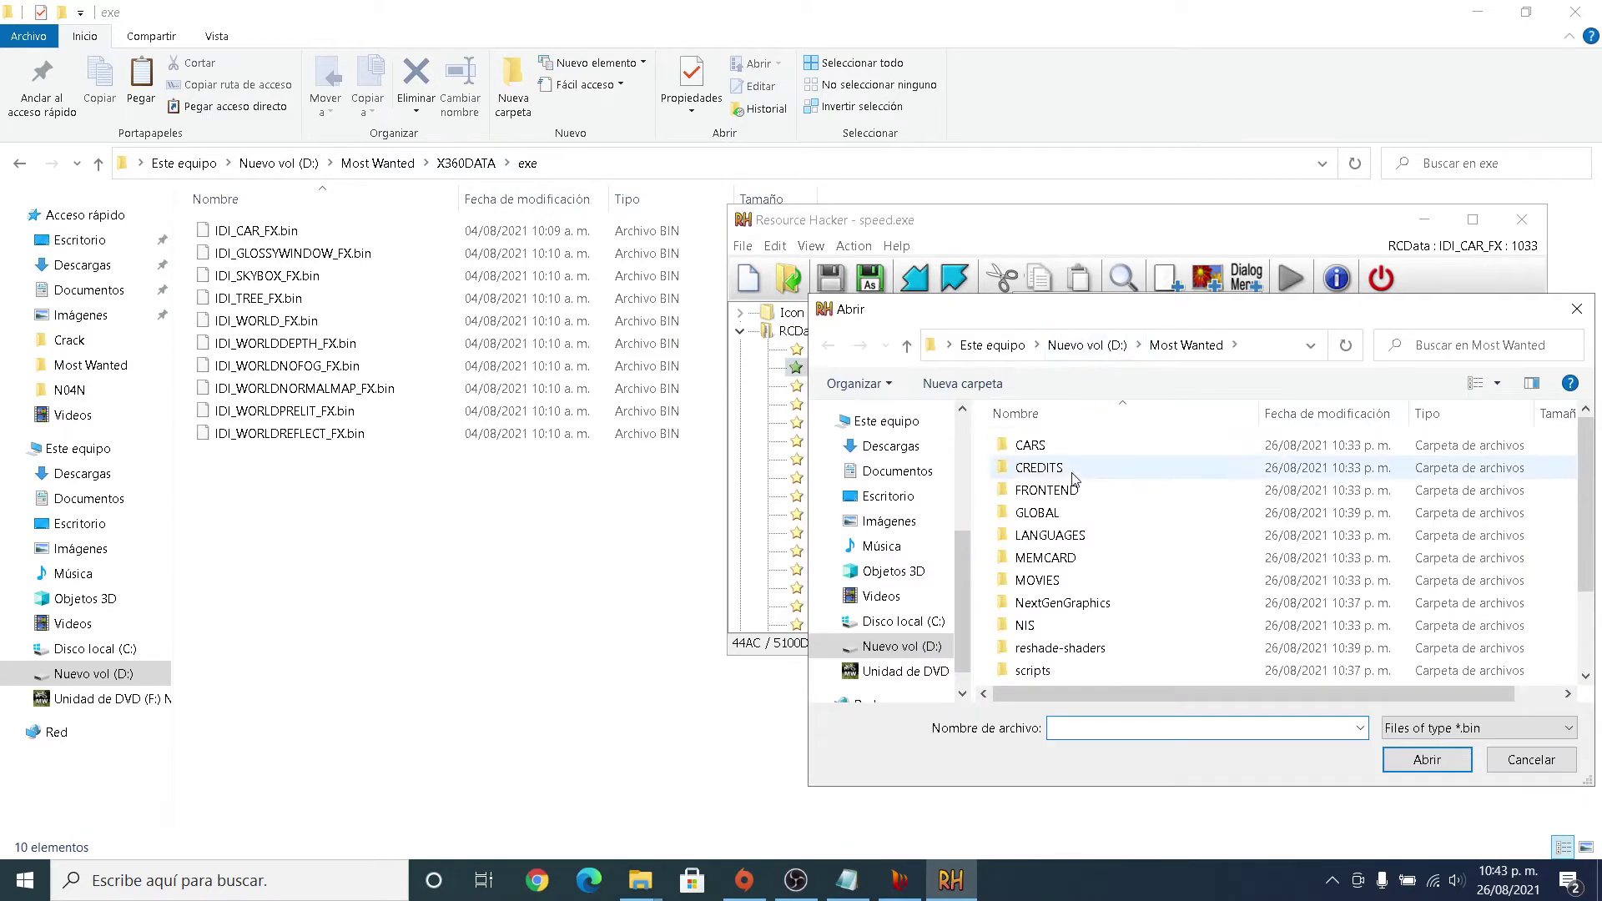
scroll(1088, 600, "down", 2)
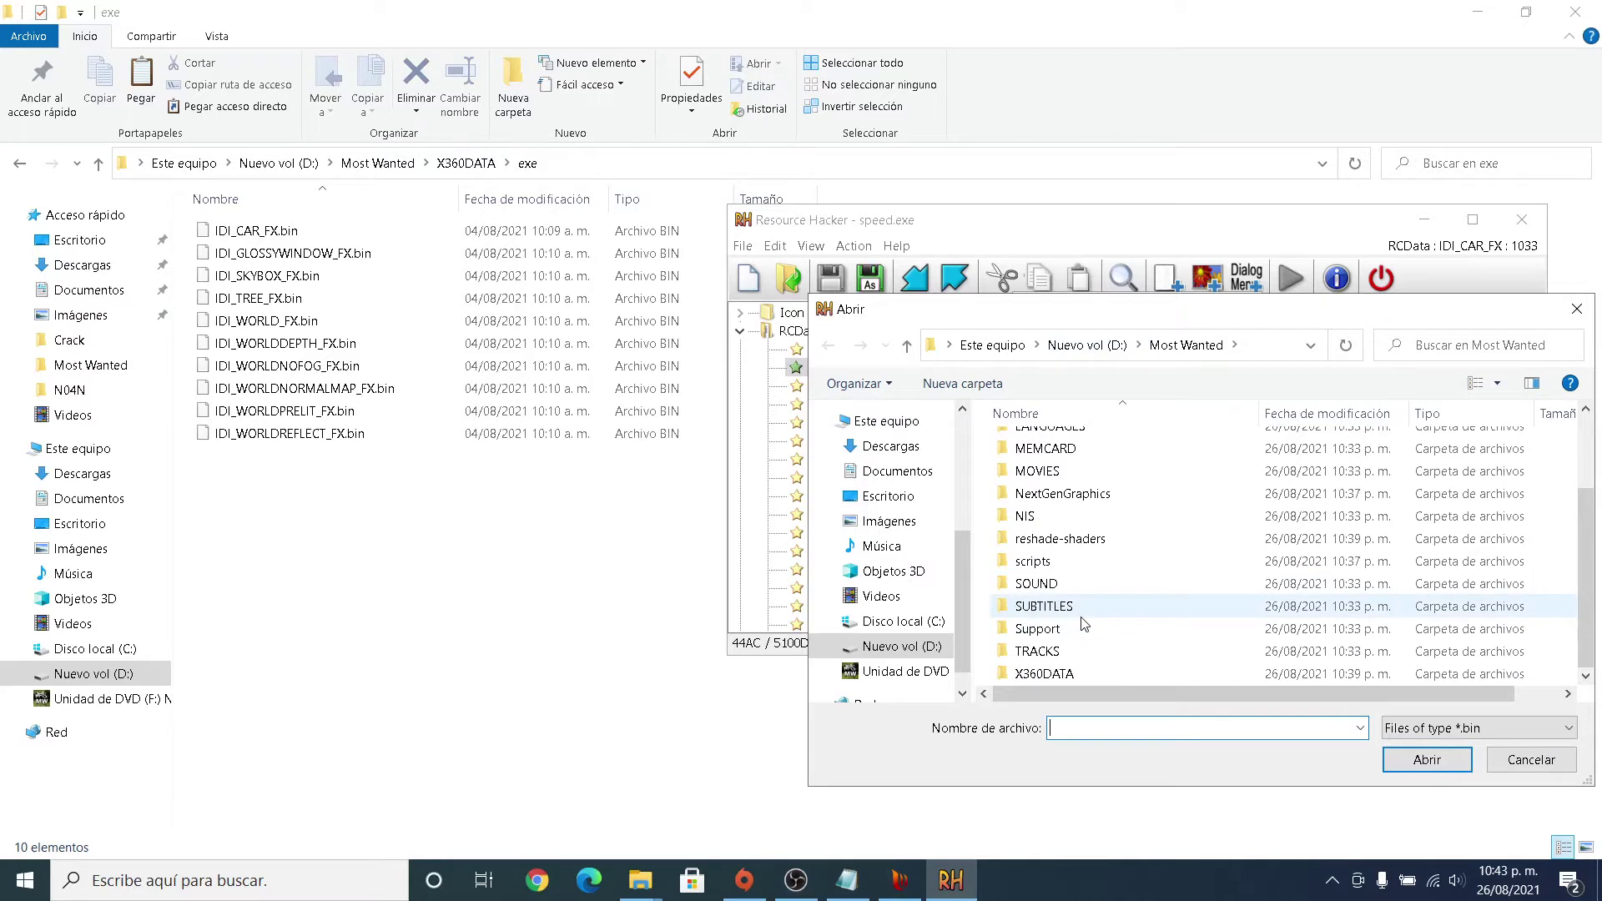
double_click(1064, 674)
double_click(1039, 496)
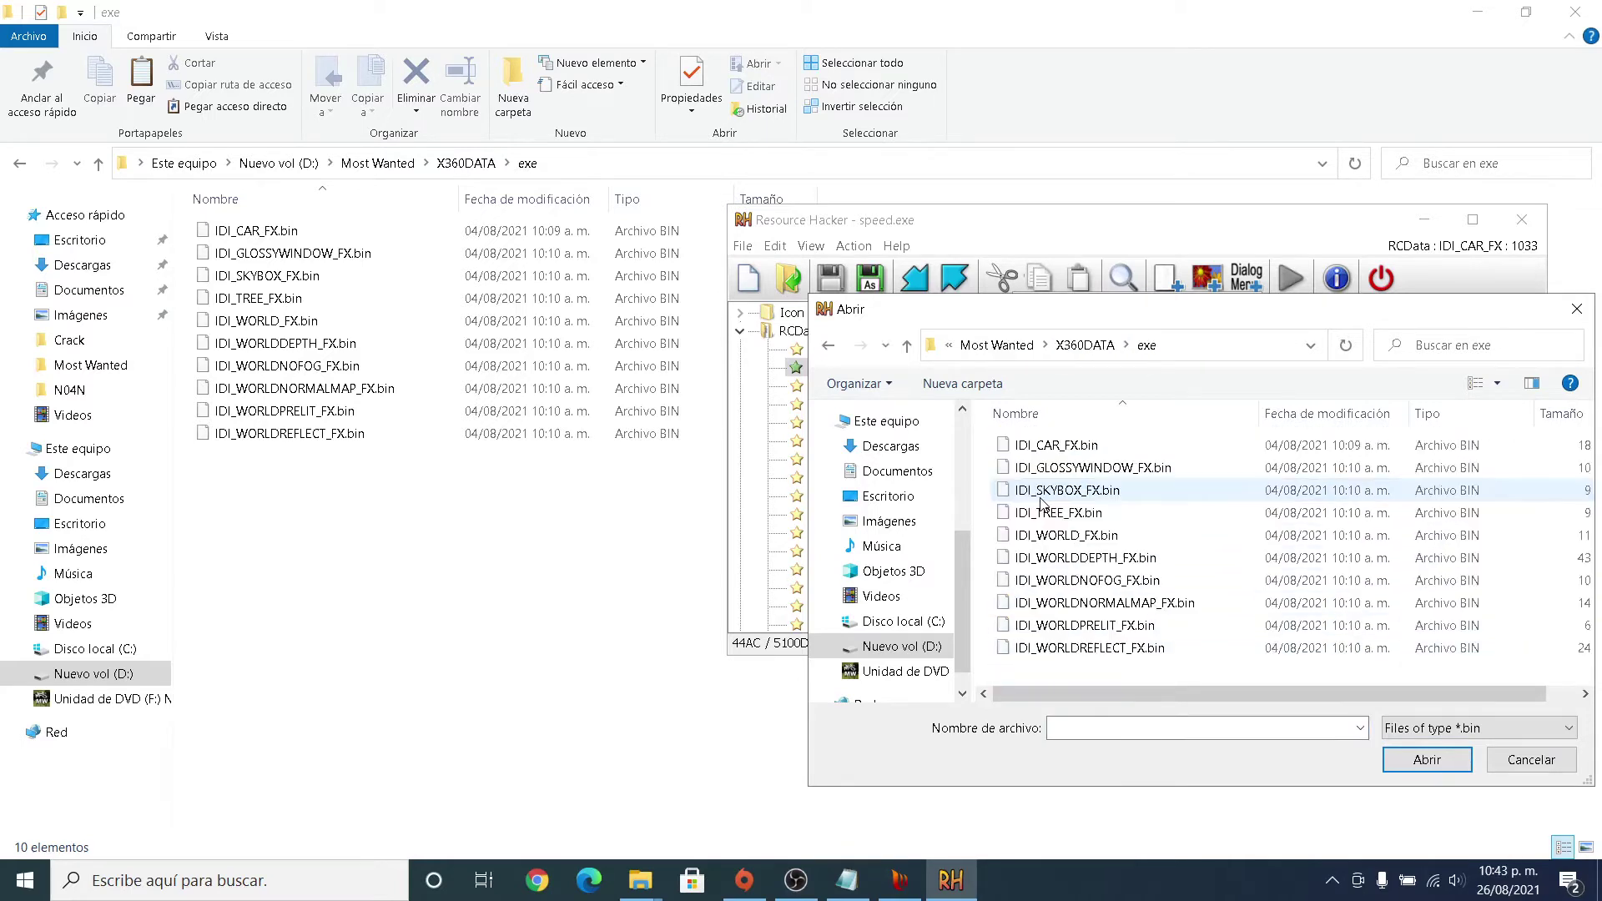
double_click(1048, 455)
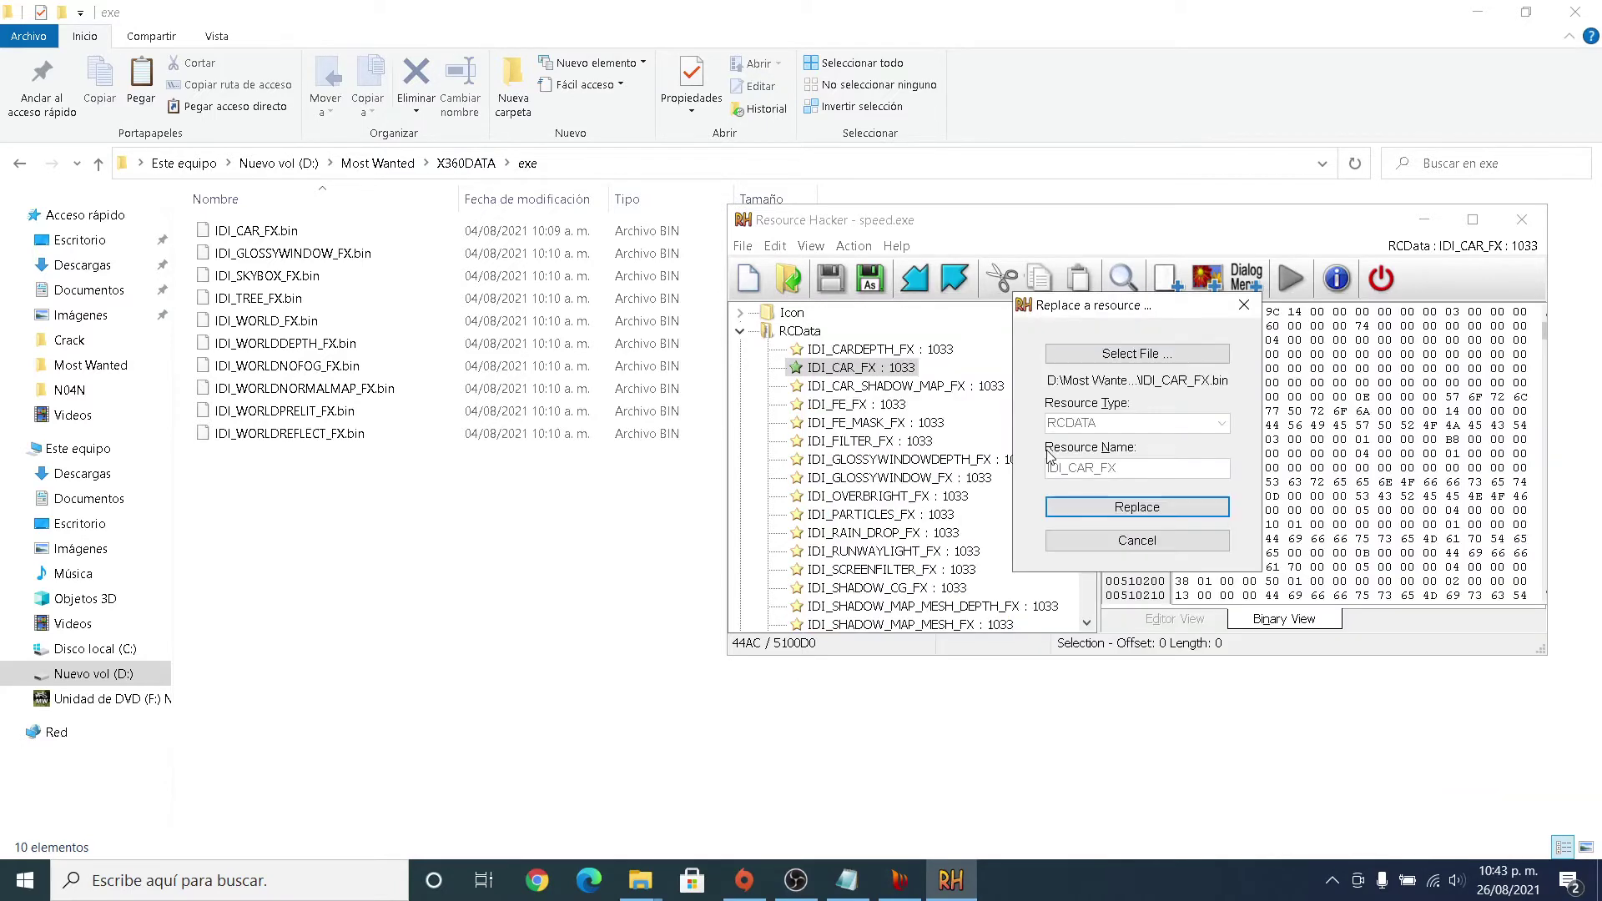
left_click(1119, 509)
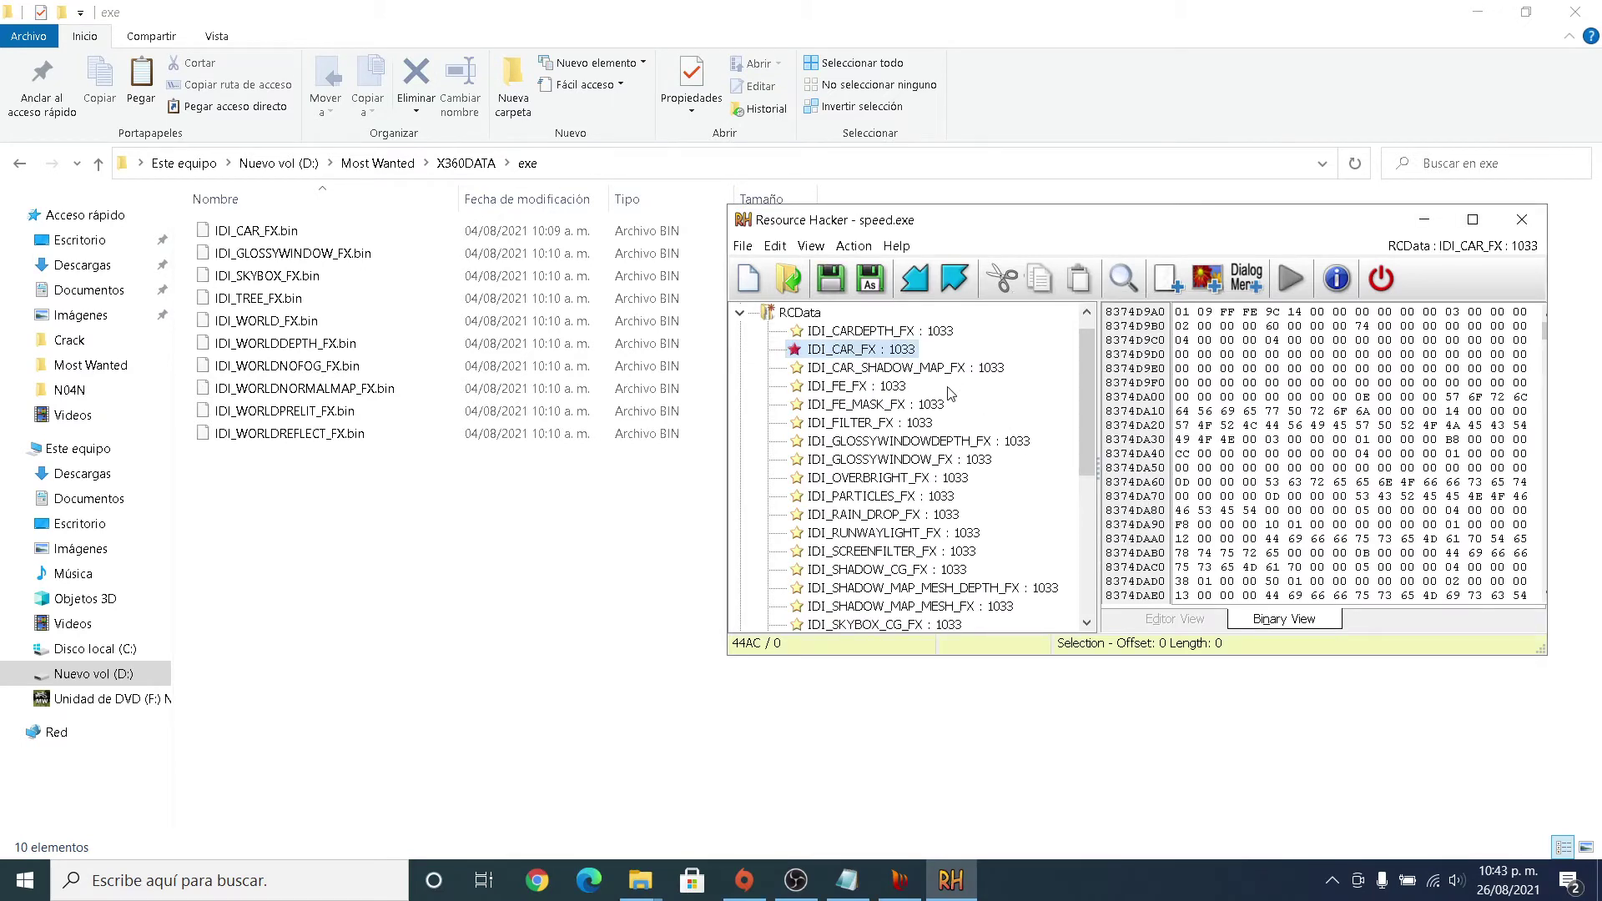
Replace the IDI_GLOSSYWINDOWDEPTH_FX resource with the file IDI_GLOSSYWINDOW_FX.bin.
right_click(930, 443)
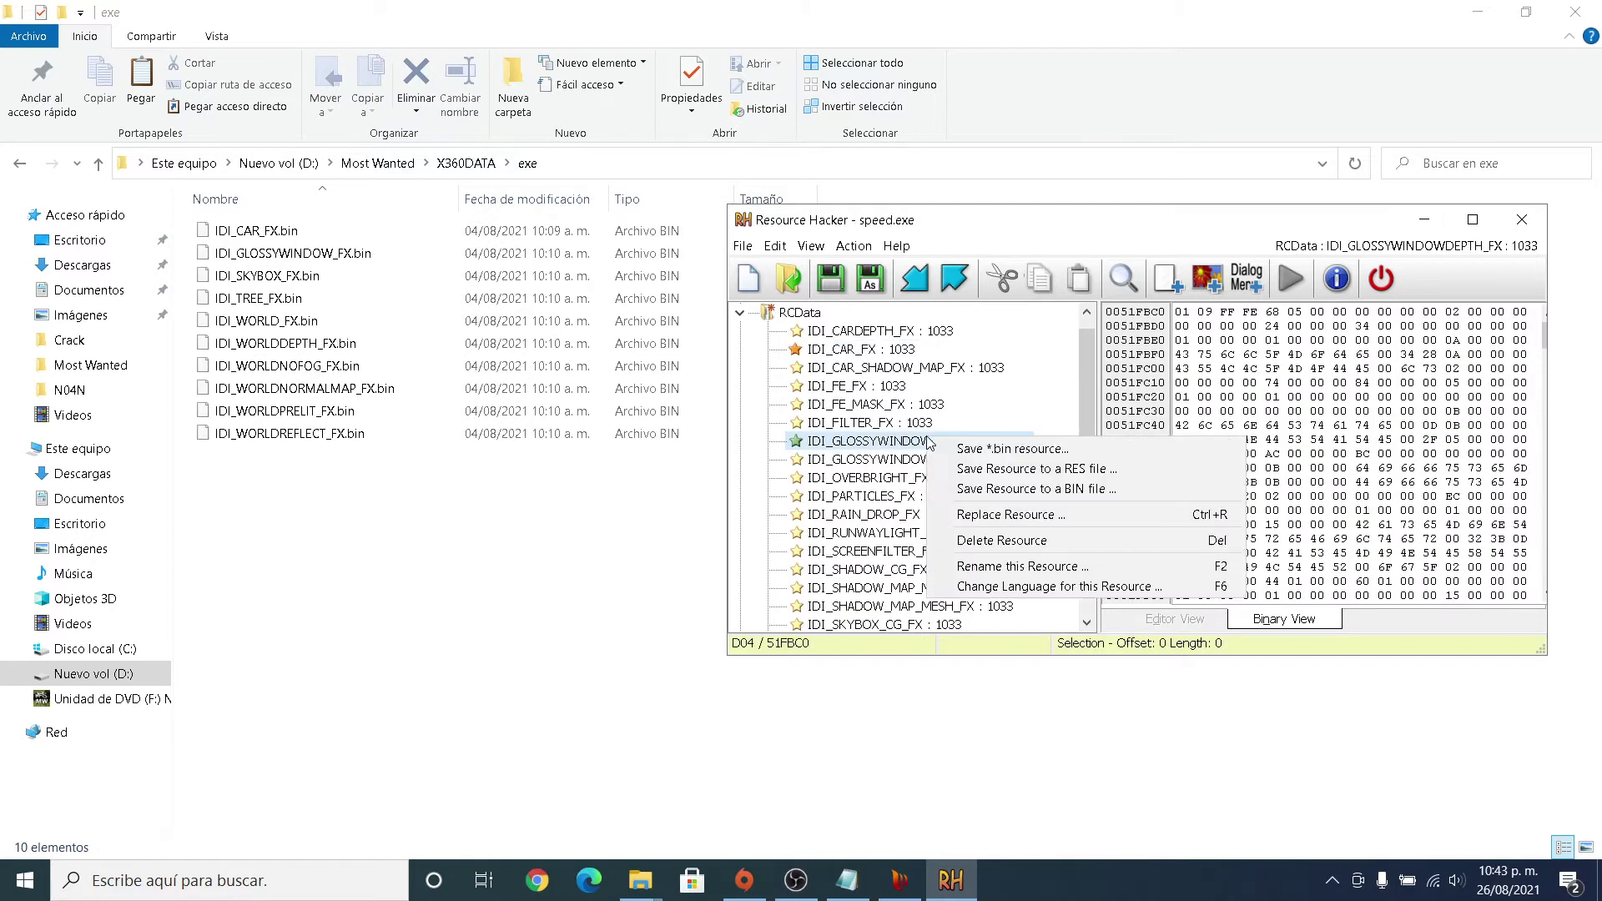
left_click(1030, 516)
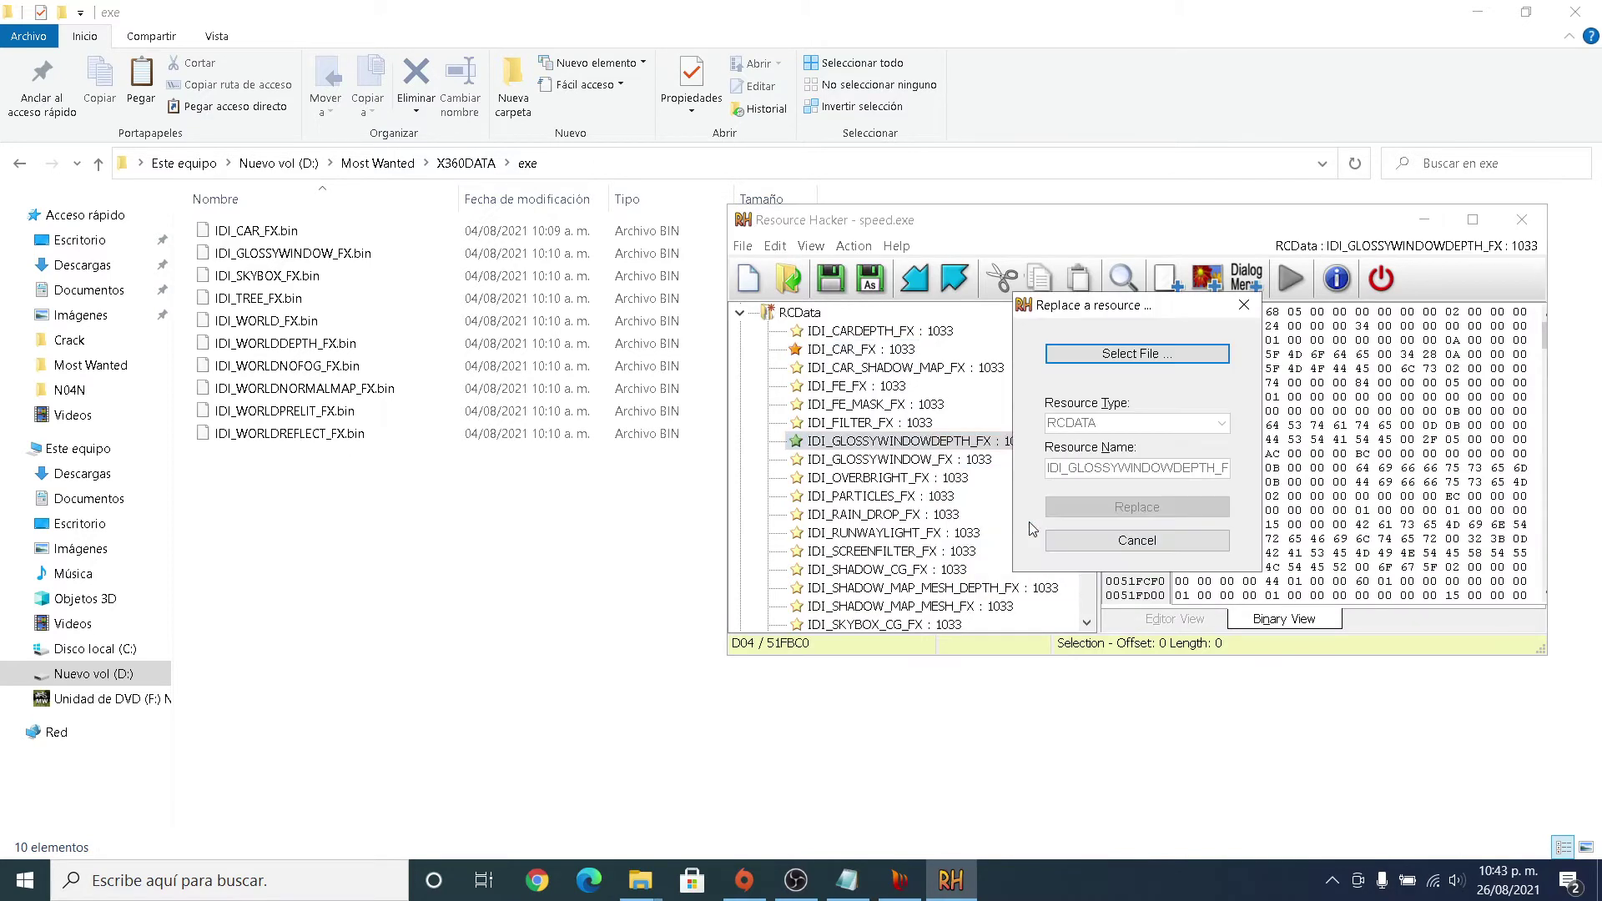
left_click(1126, 369)
double_click(1085, 465)
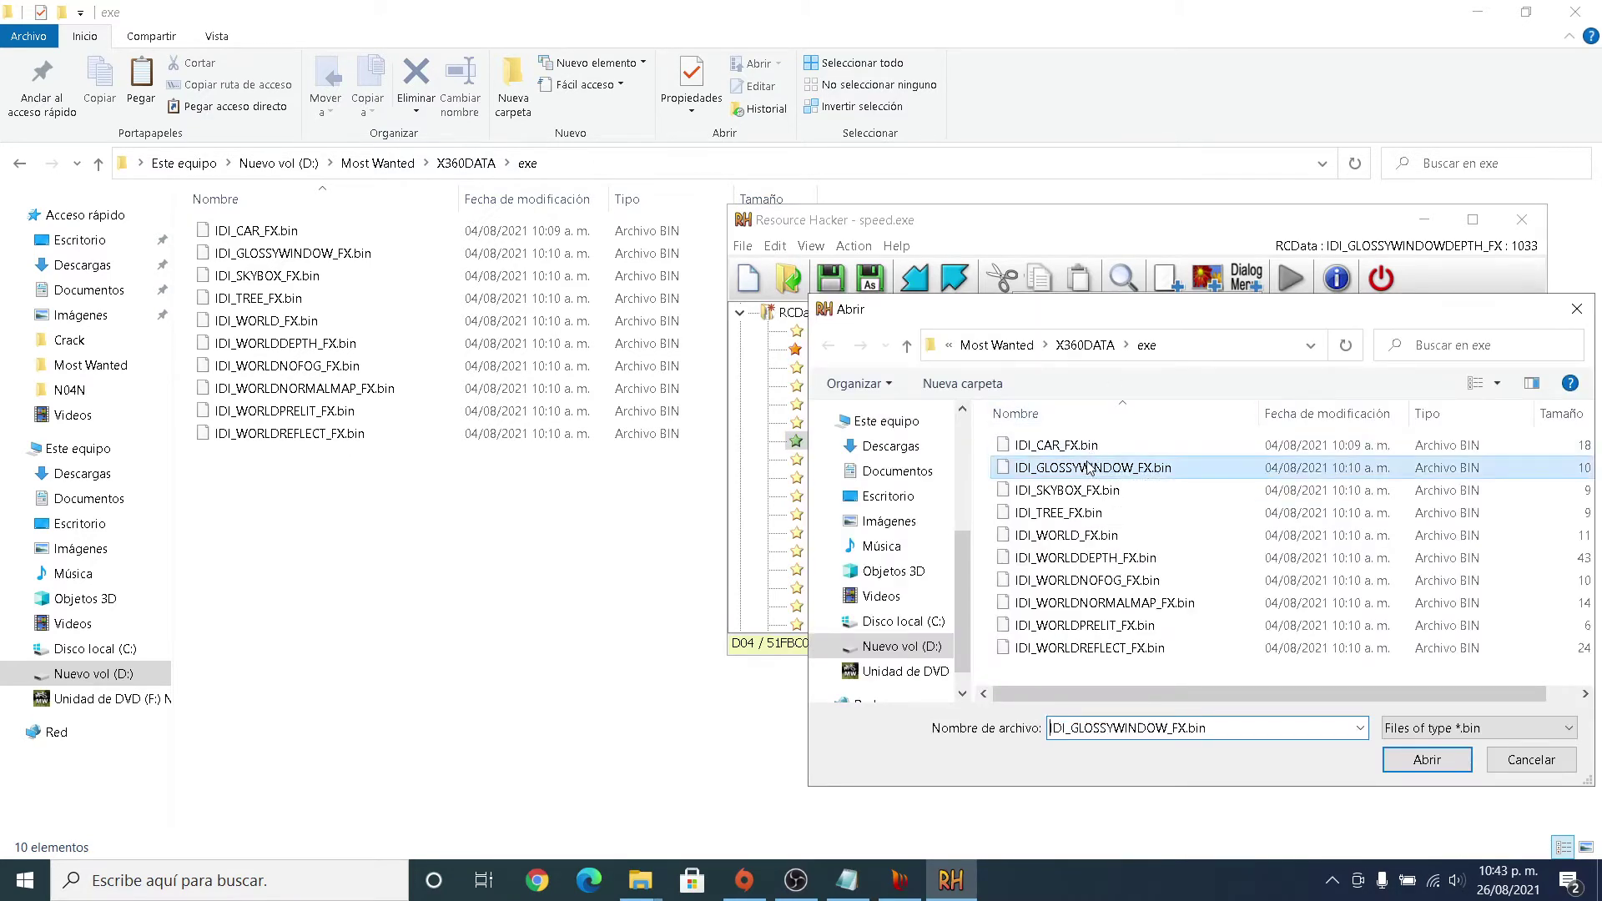
left_click(1123, 509)
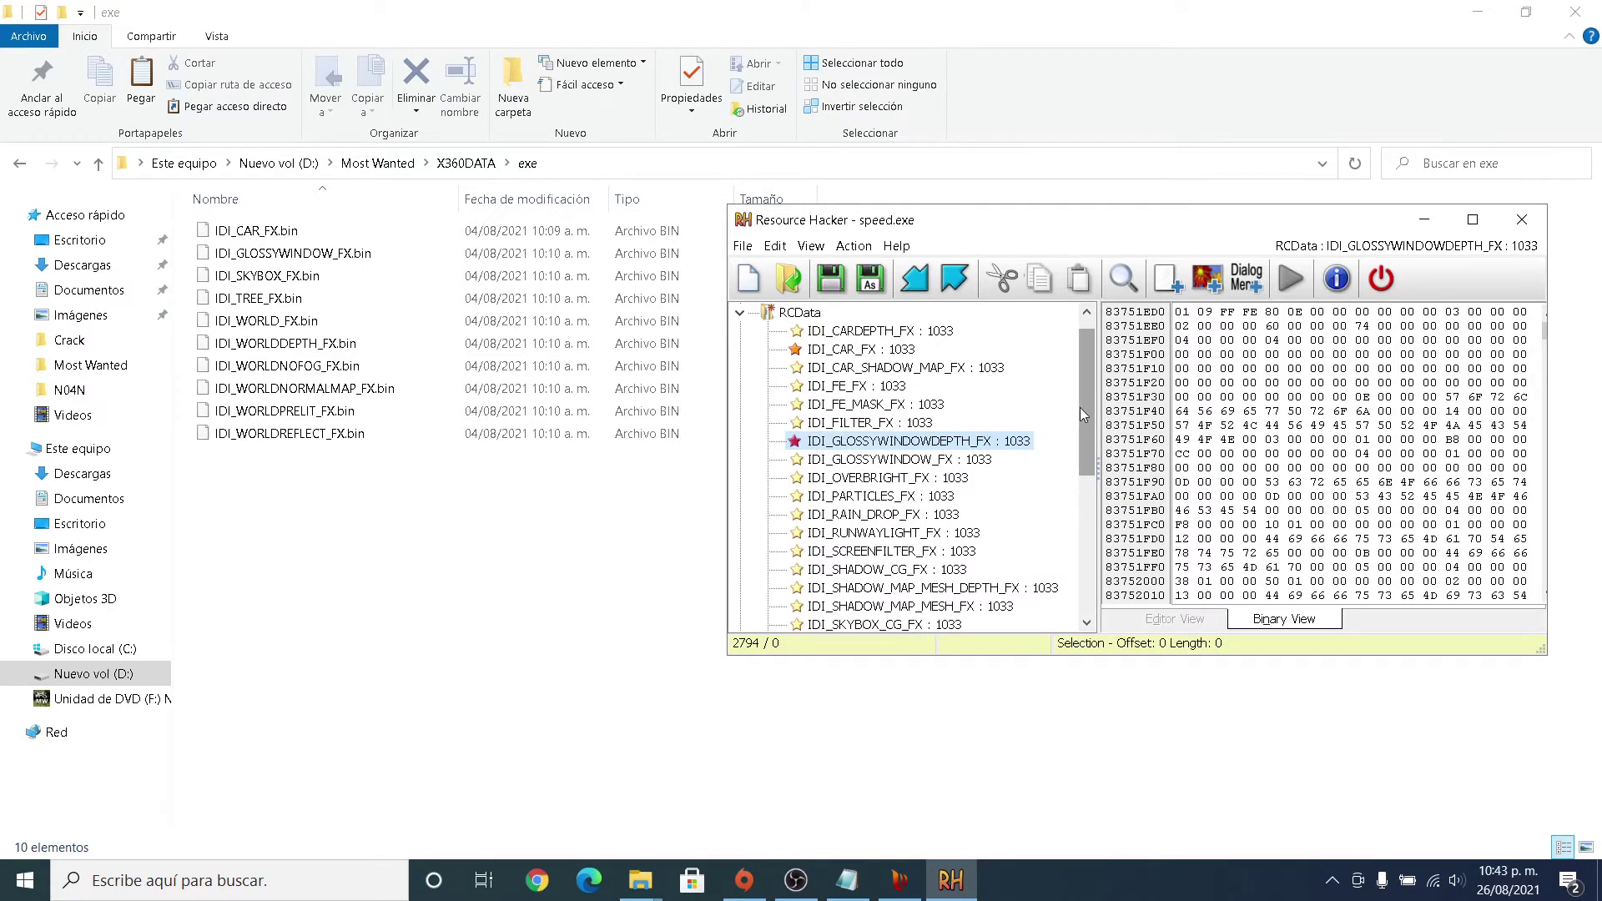
Replace the IDI_SKYBOX_FX resource with the file IDI_SKYBOX_FX.bin.
left_click_drag(1086, 392, 1087, 480)
left_click(864, 478)
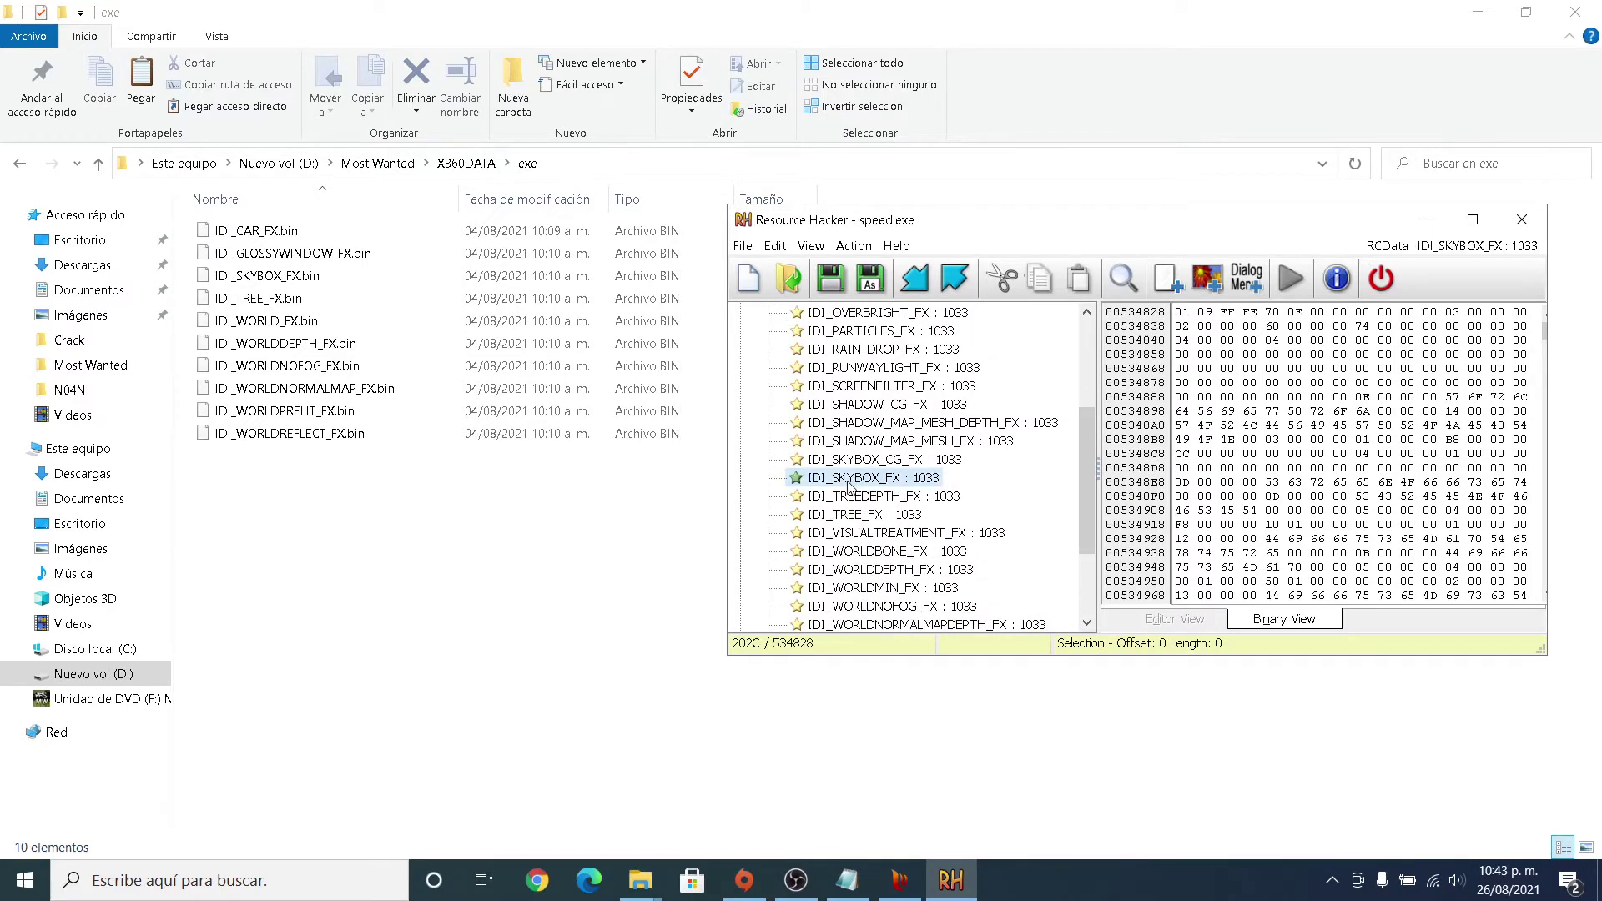
right_click(852, 480)
left_click(932, 561)
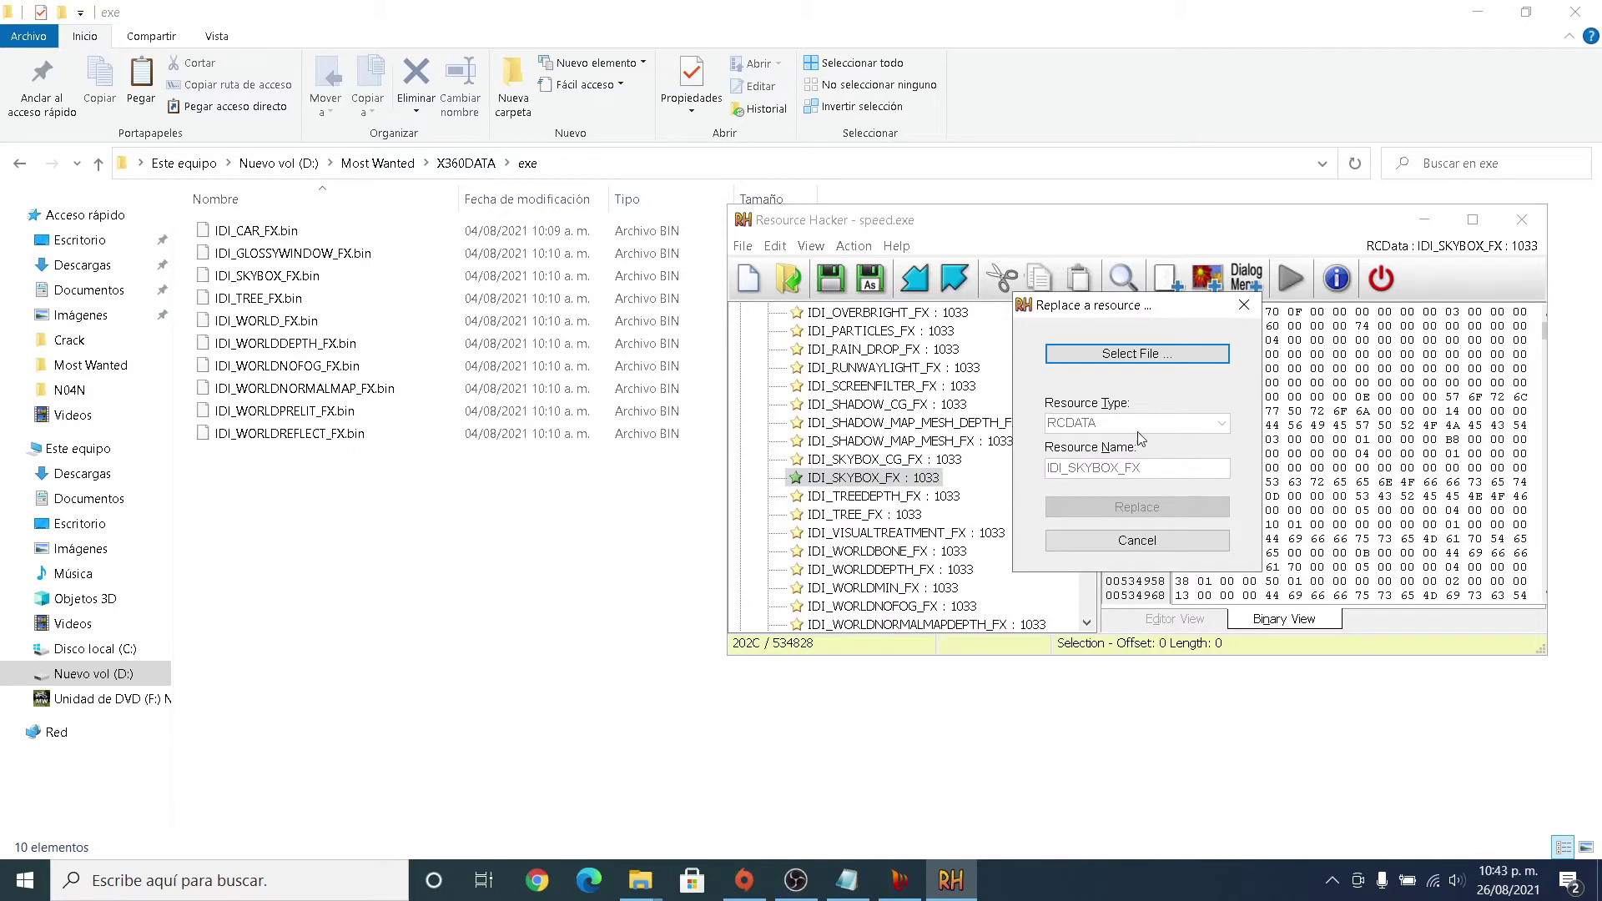
left_click(1131, 356)
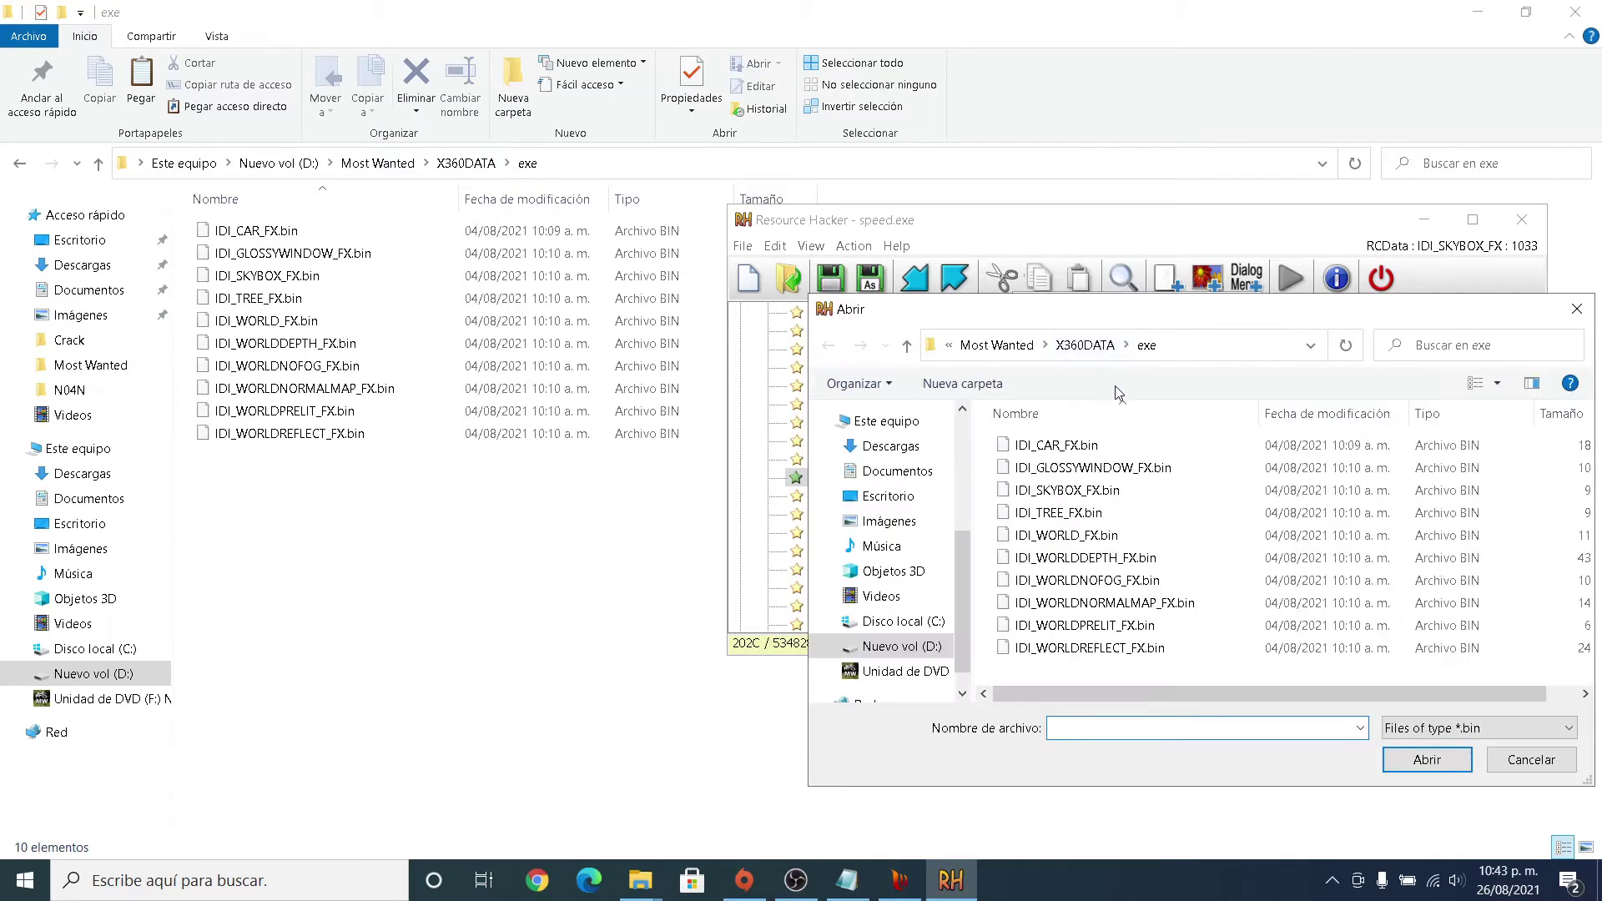
double_click(1075, 497)
left_click(1078, 505)
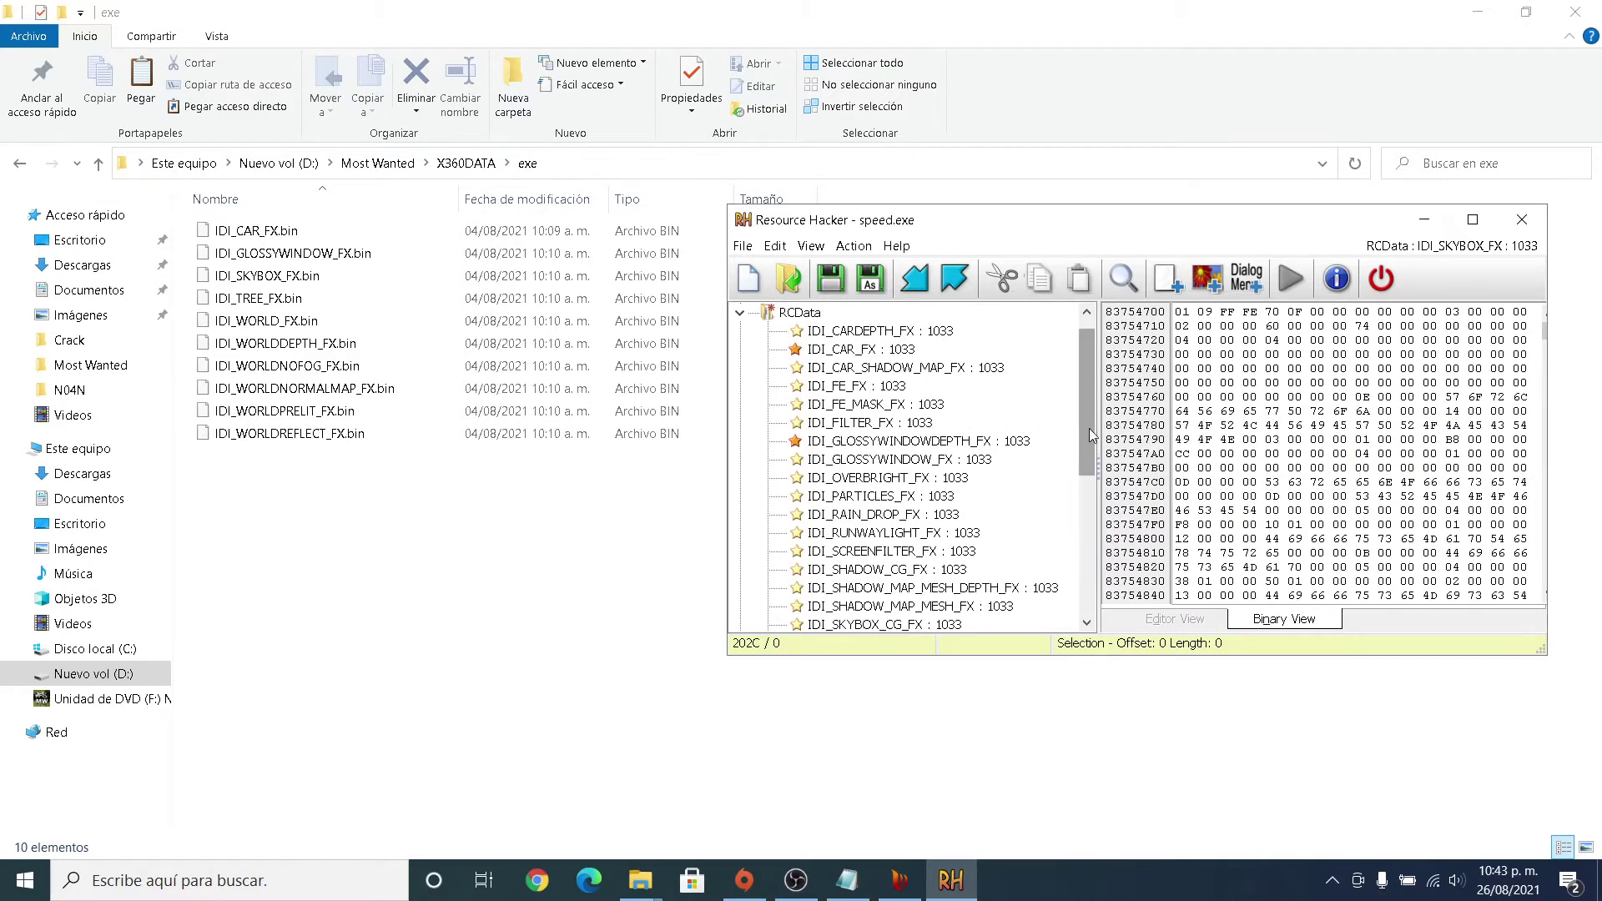
Replace the IDI_TREE_FX resource with the file IDI_TREE_FX.bin.
left_click_drag(1089, 428, 1078, 500)
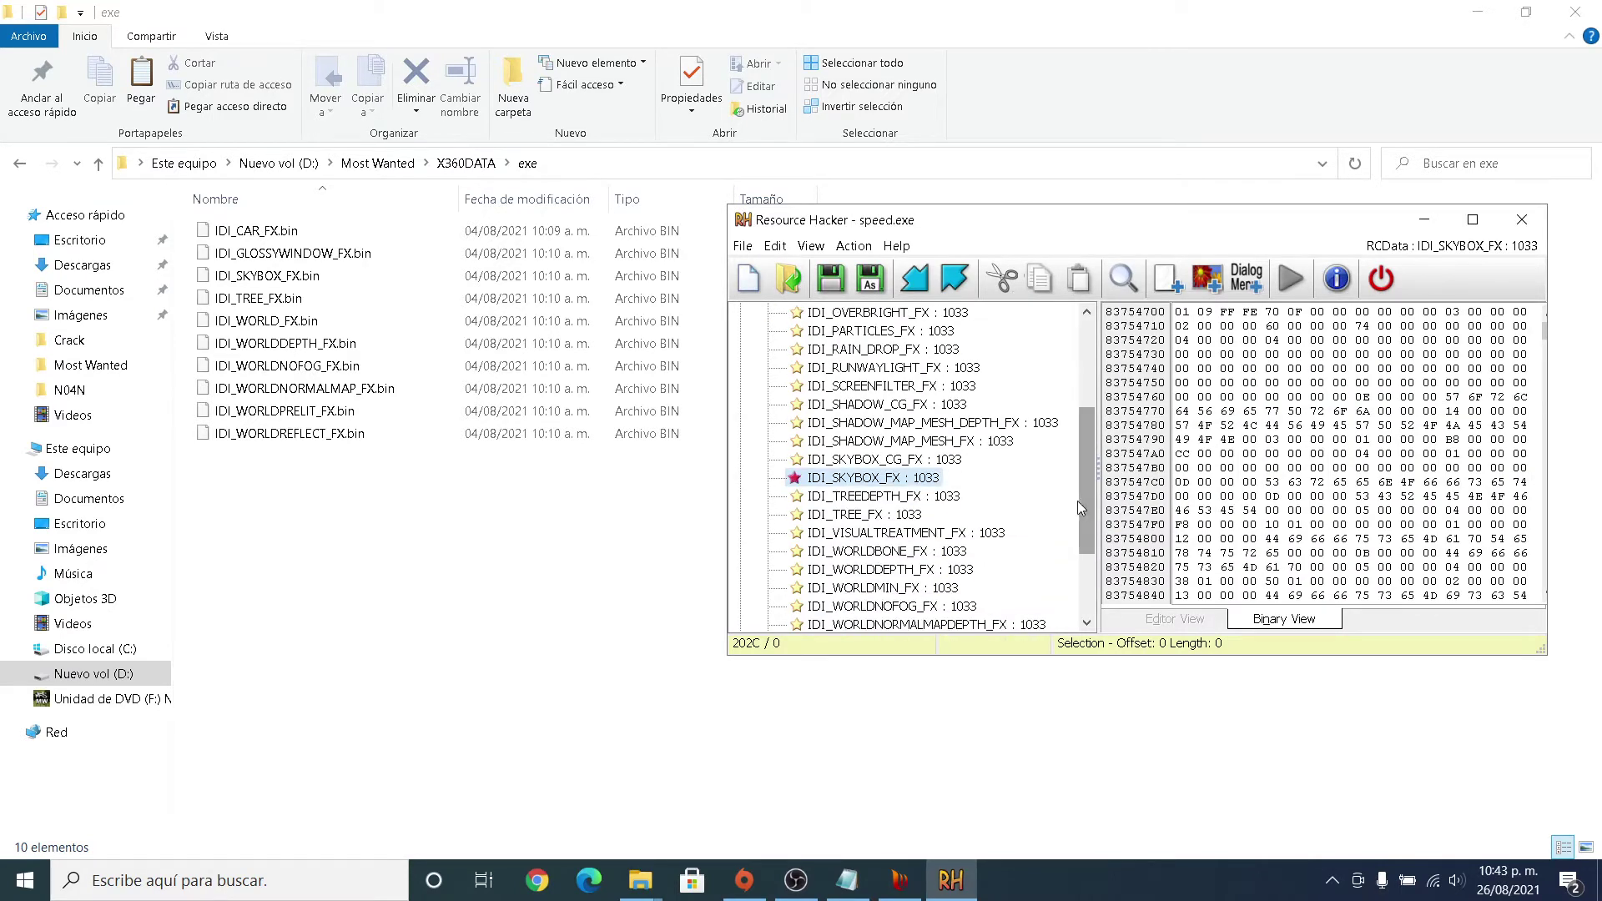
right_click(850, 513)
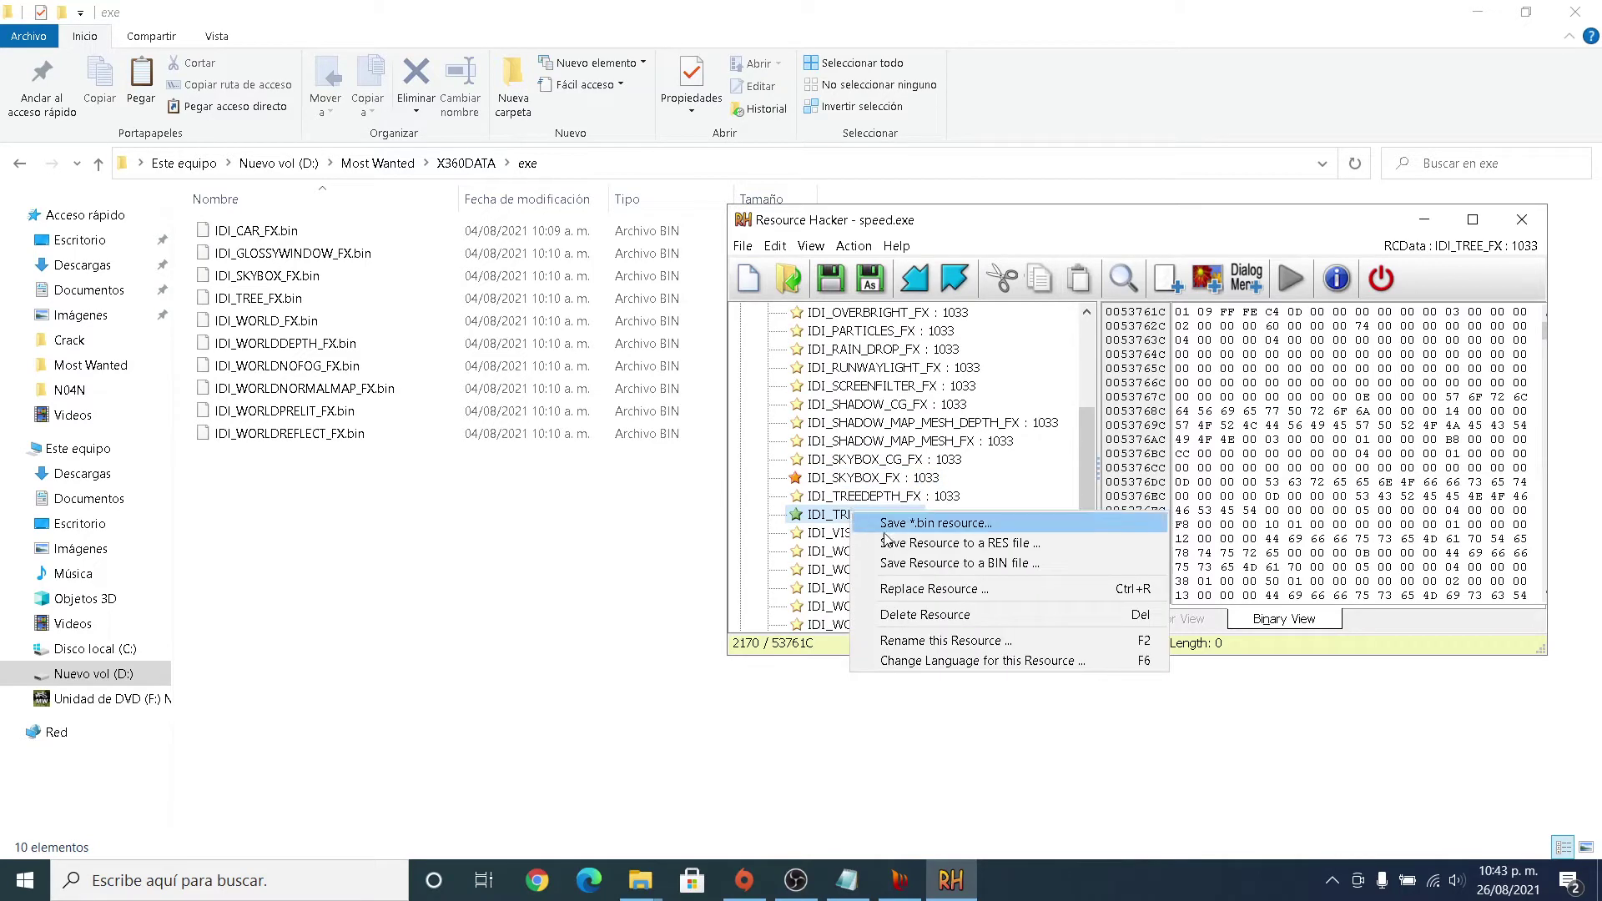
left_click(935, 588)
left_click(1160, 357)
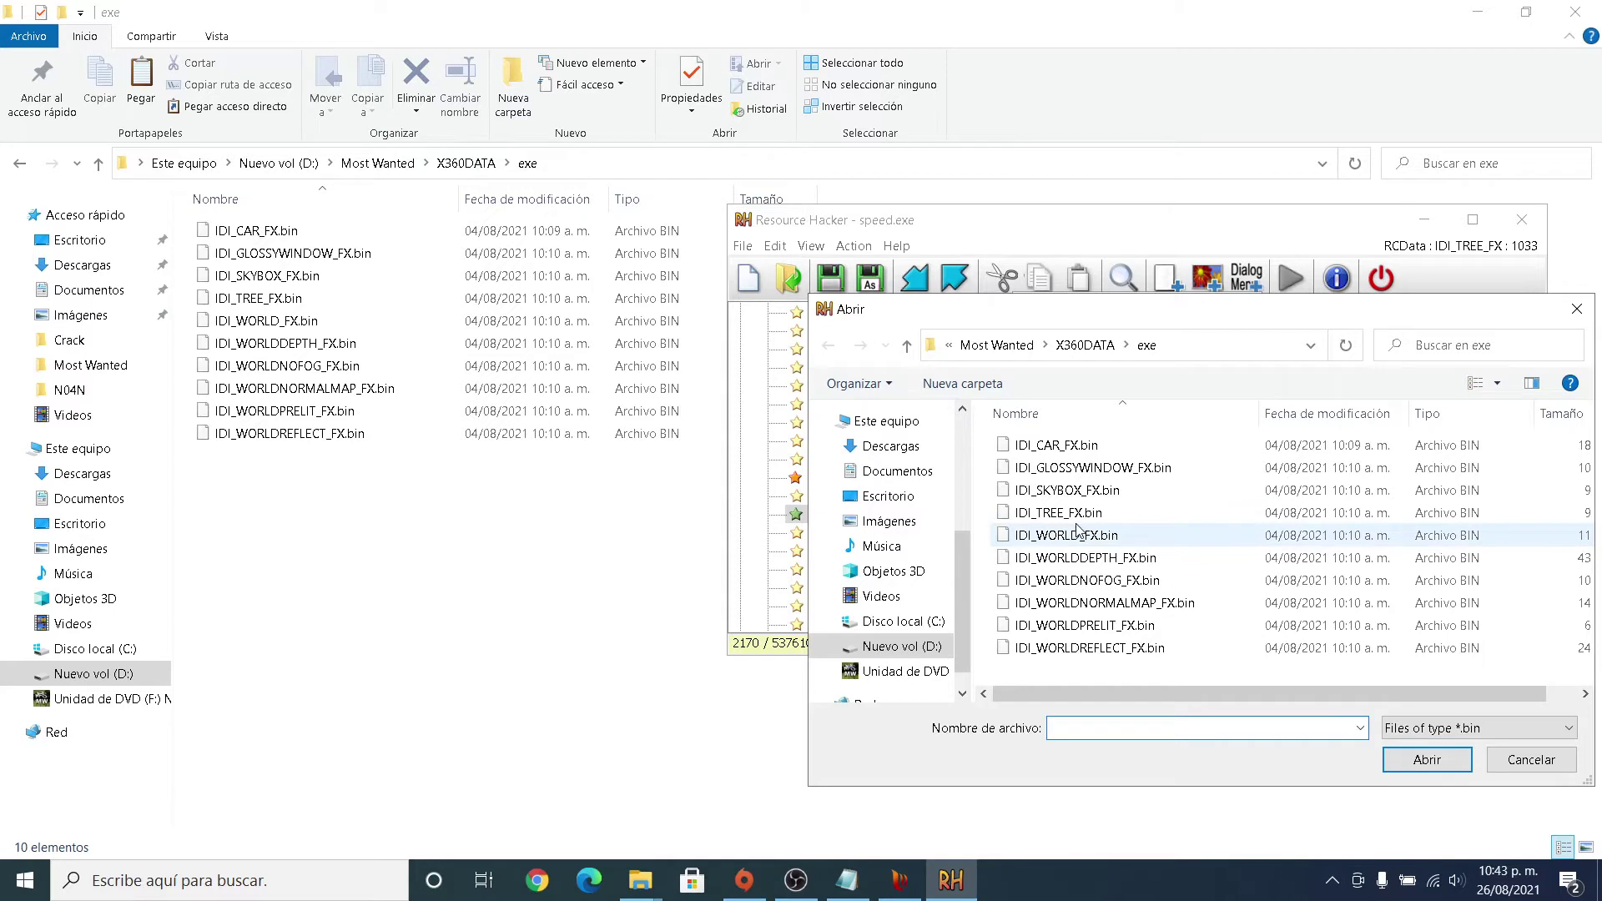
double_click(1075, 514)
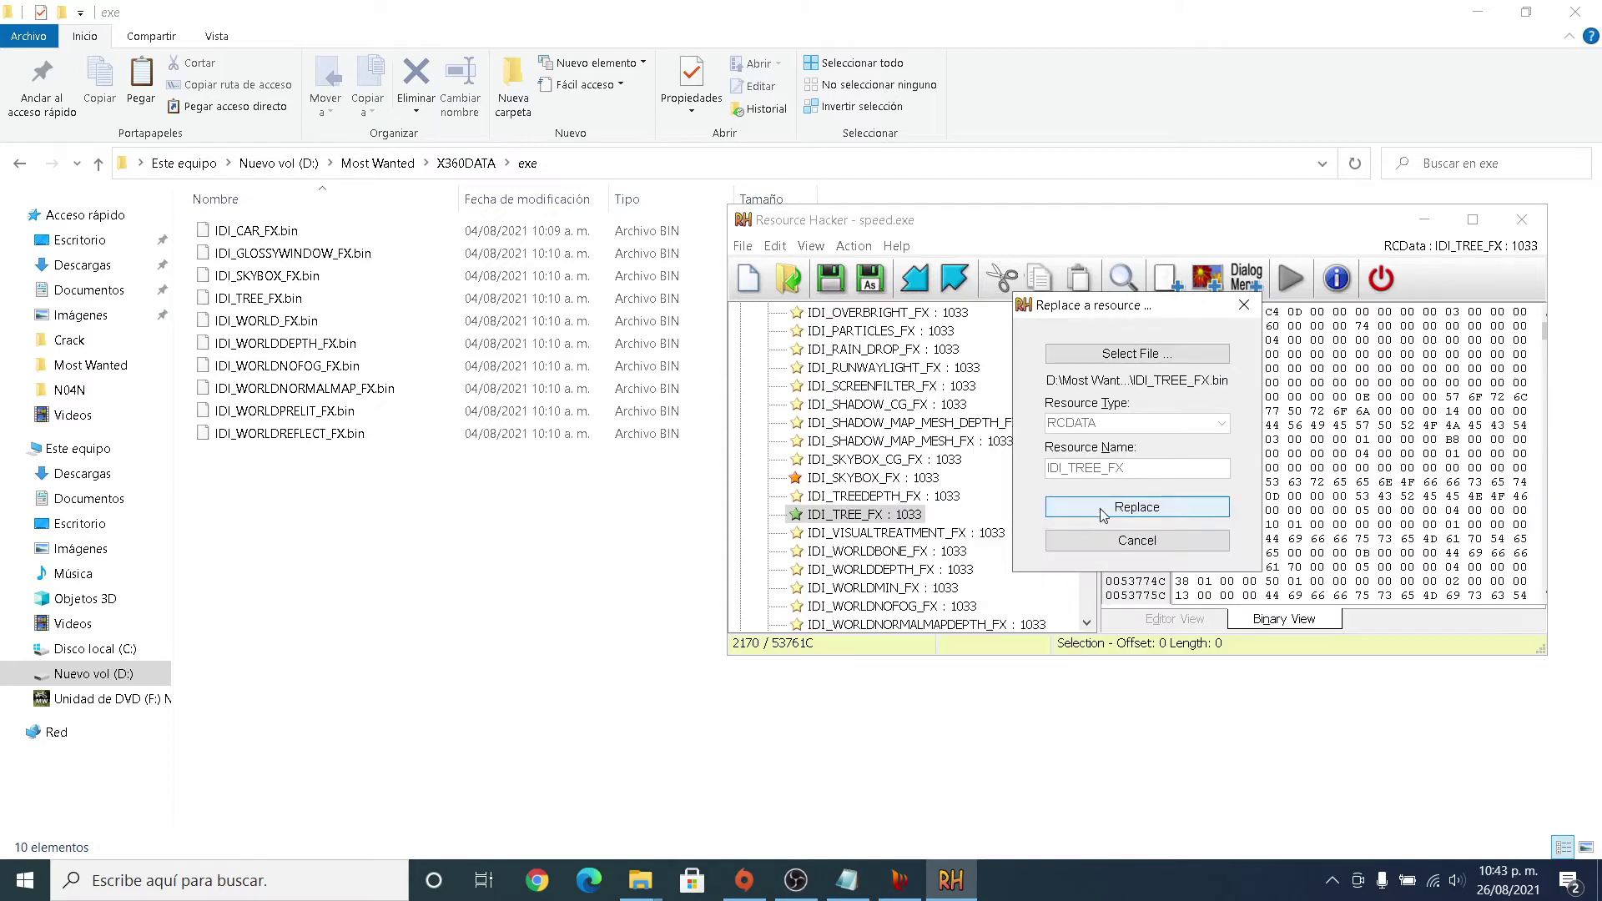
left_click(1104, 511)
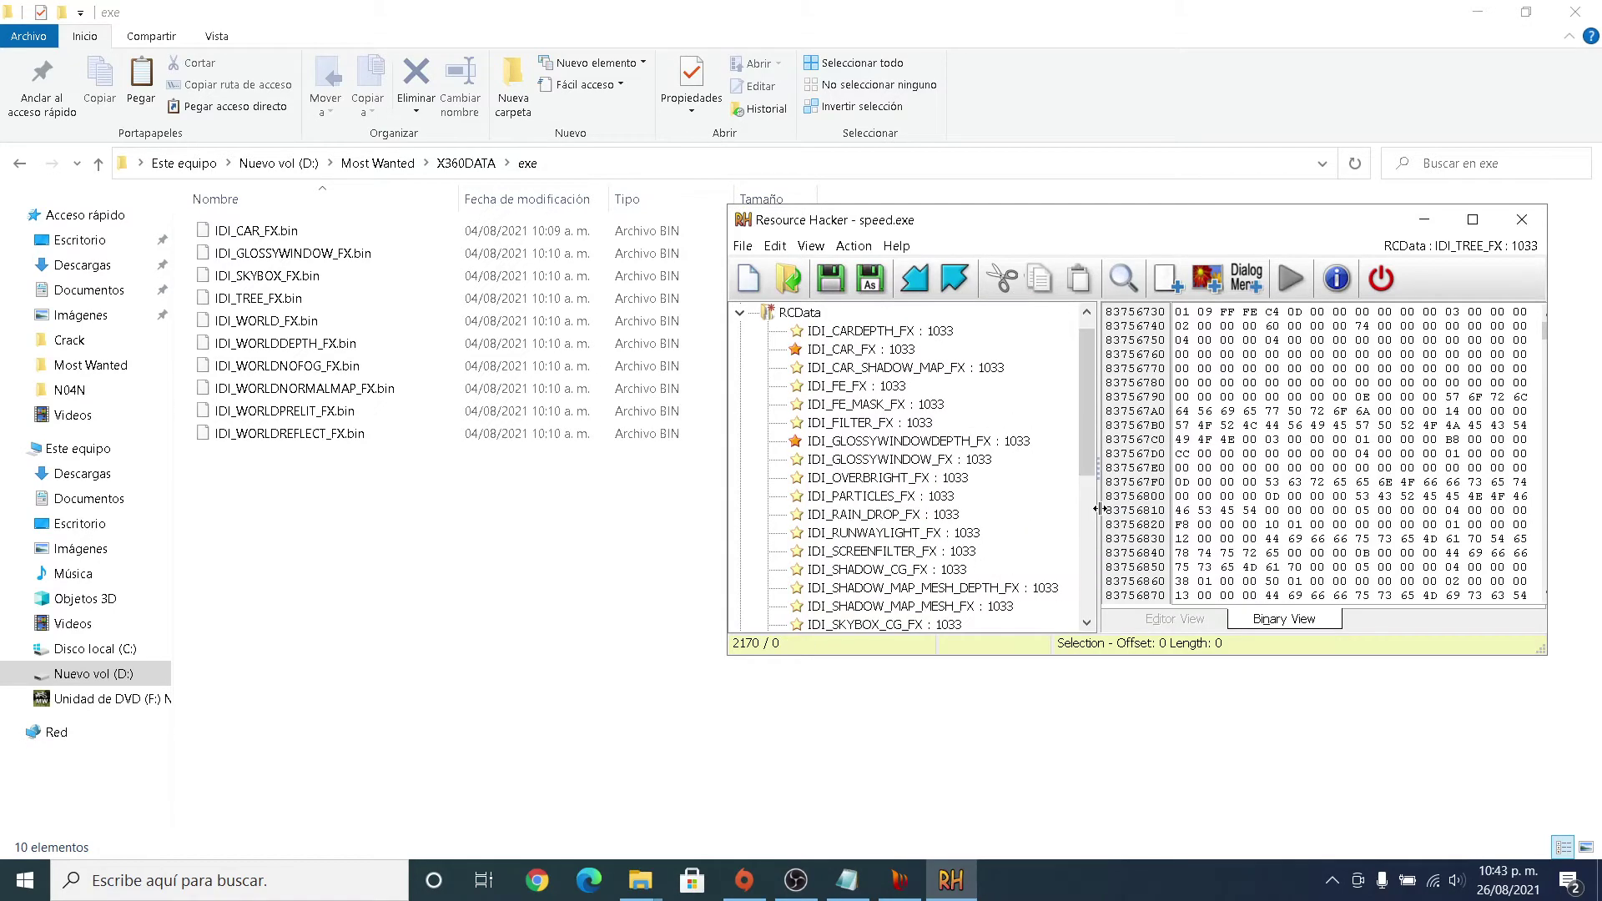
Replace the IDI_WORLD_FX resource with the file IDI_WORLD_FX.bin.
left_click_drag(1087, 467, 1074, 603)
right_click(883, 590)
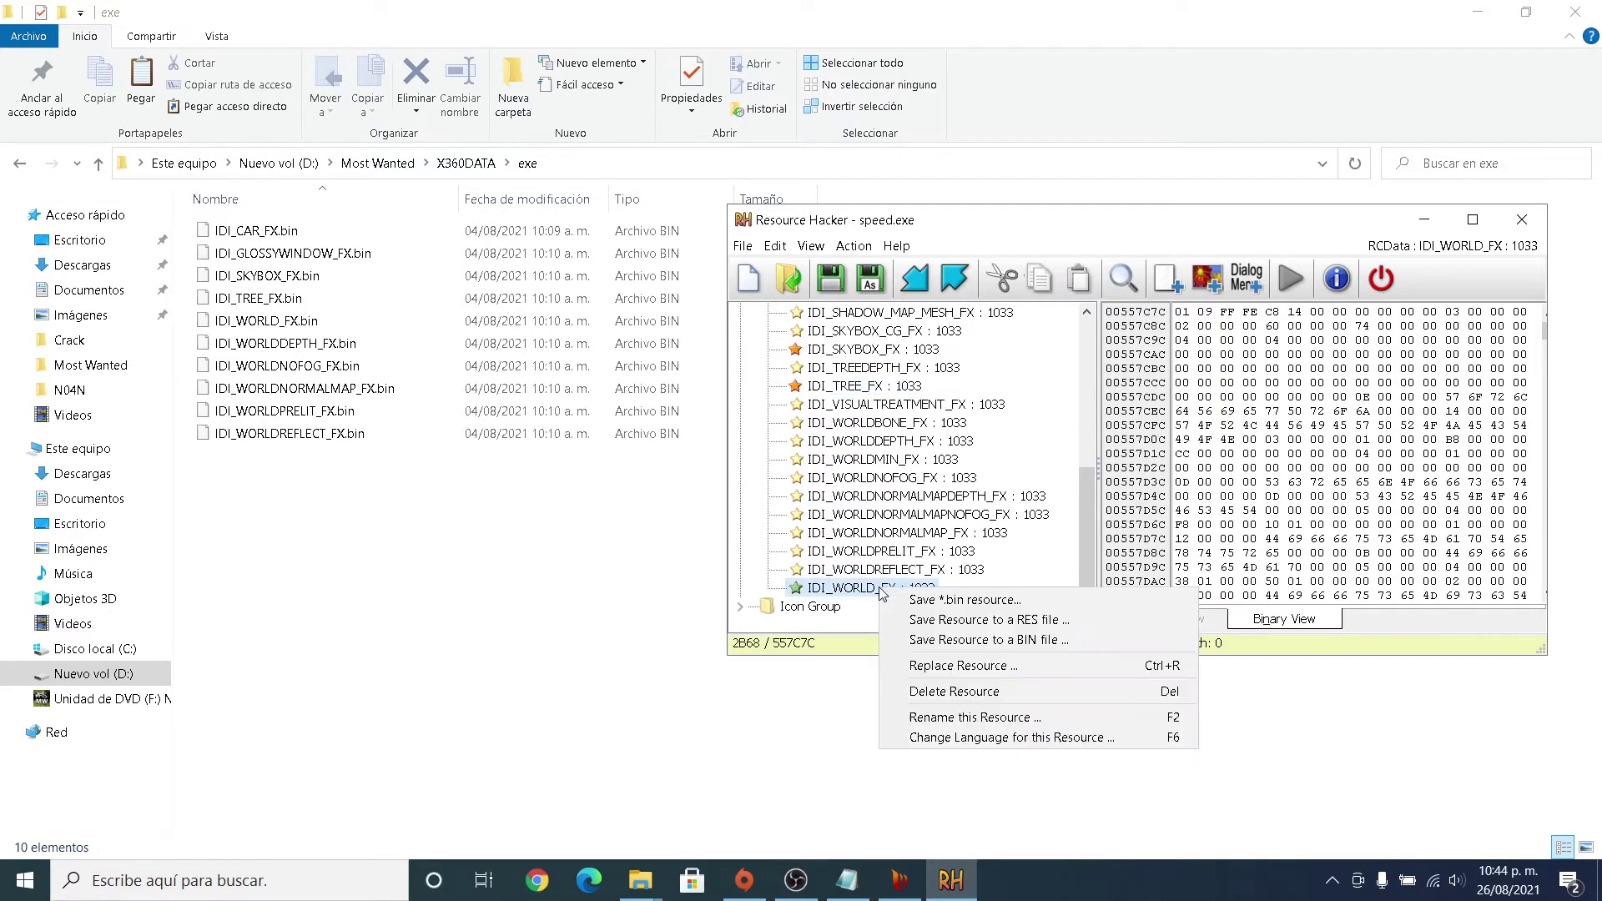
left_click(975, 665)
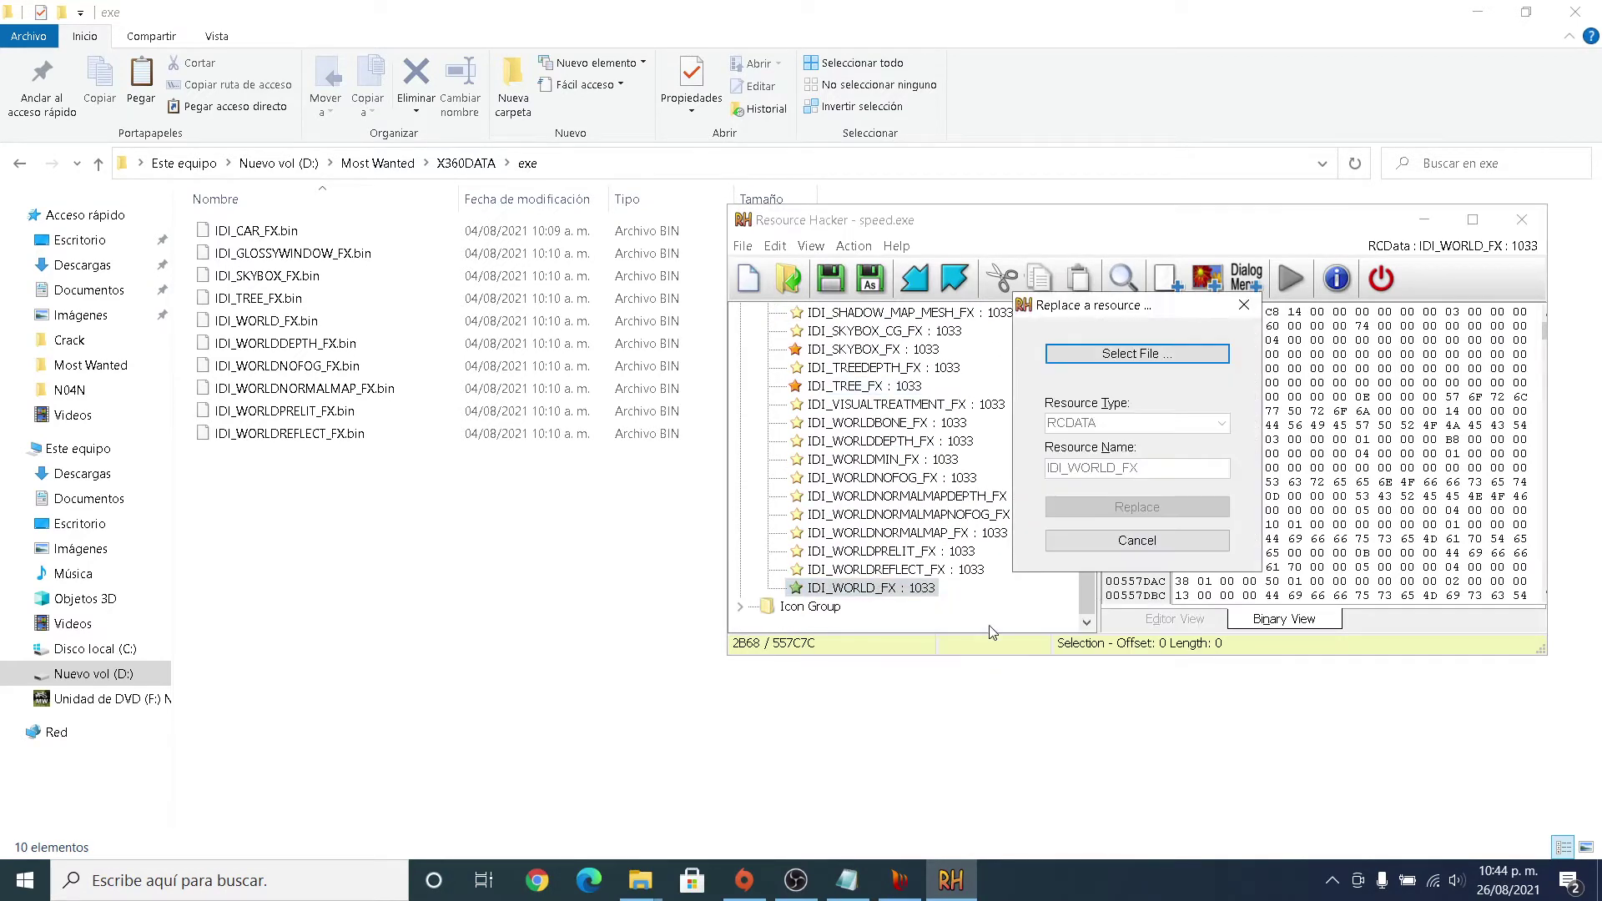
left_click(1148, 359)
left_click(1066, 538)
double_click(1066, 538)
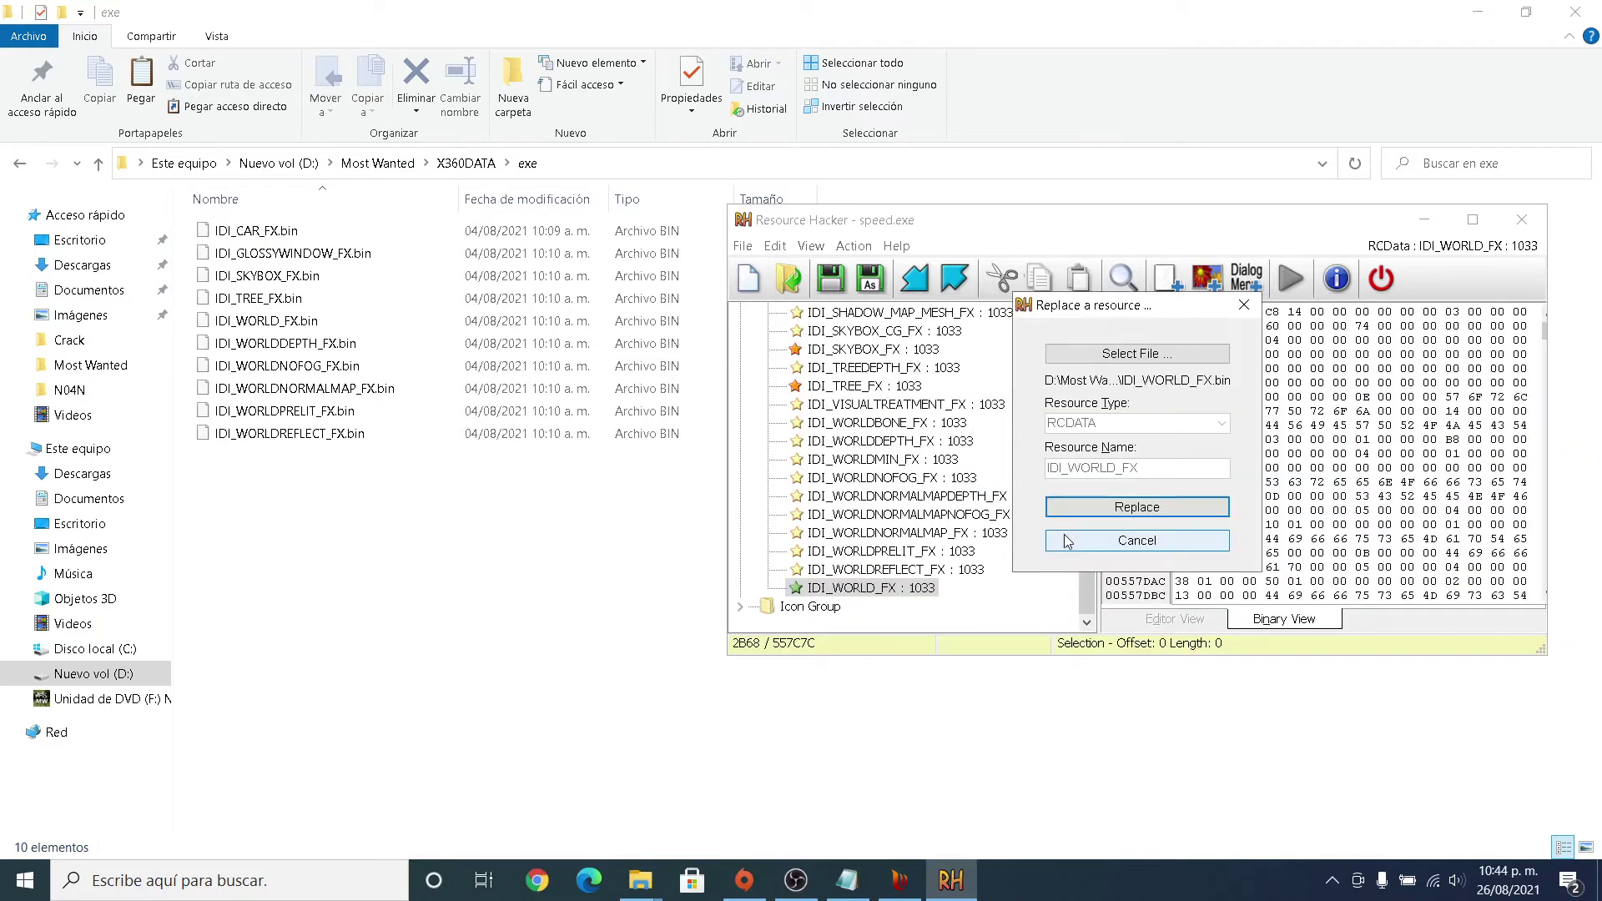
left_click(1132, 508)
Replace the IDI_WORLDDEPTH_FX resource with the file IDI_WORLDDEPTH_FX.bin.
left_click_drag(1089, 394, 1089, 557)
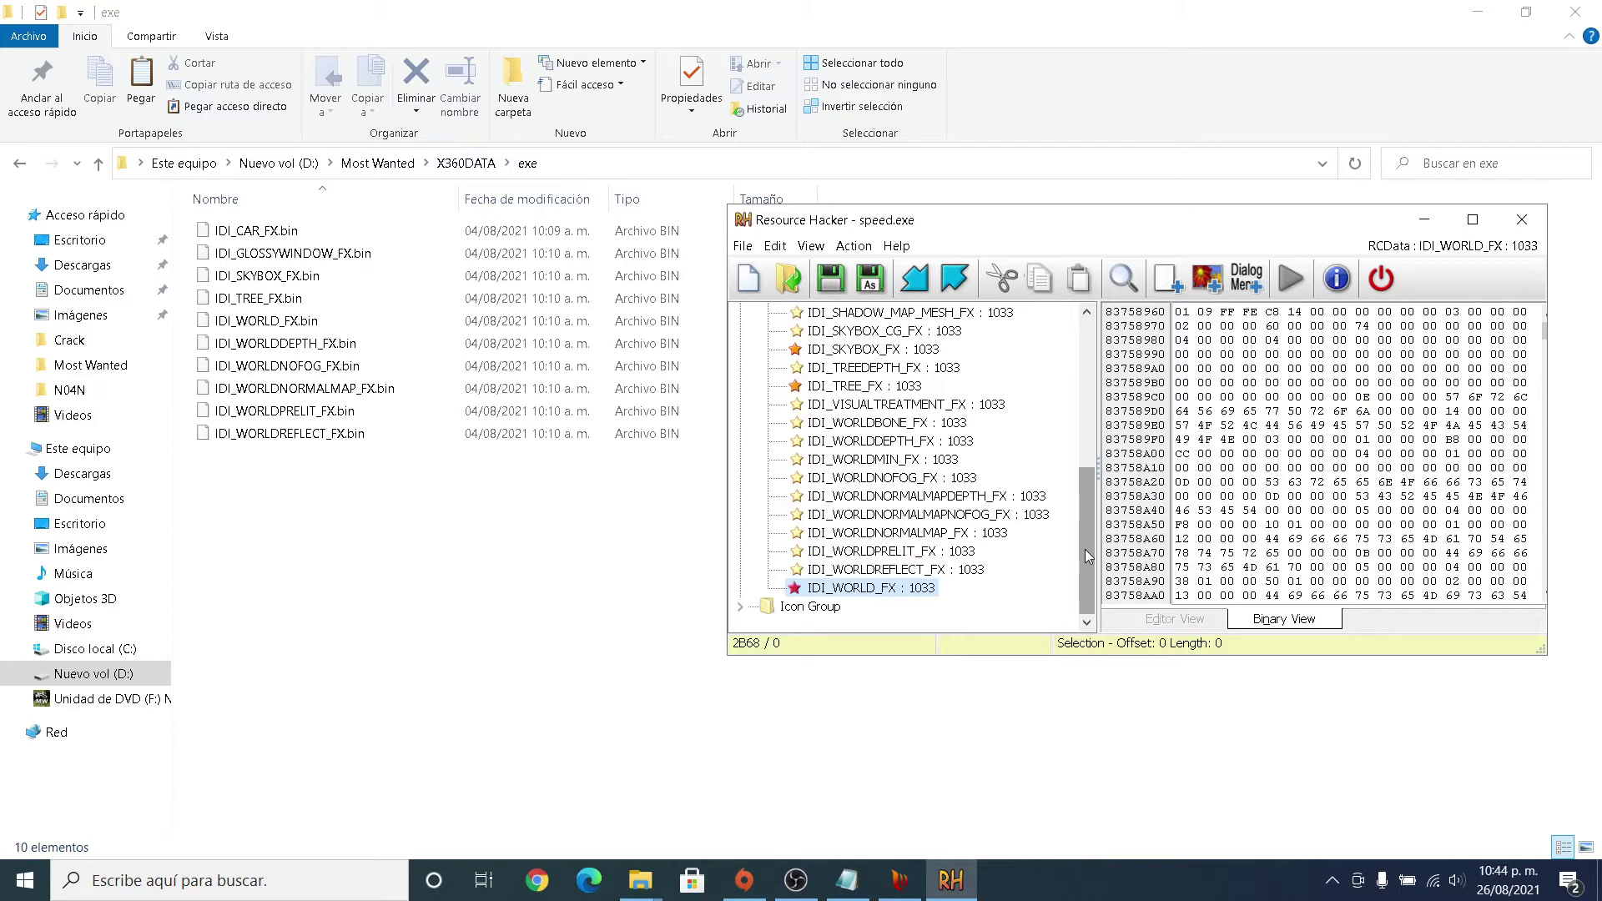
left_click(915, 442)
right_click(915, 442)
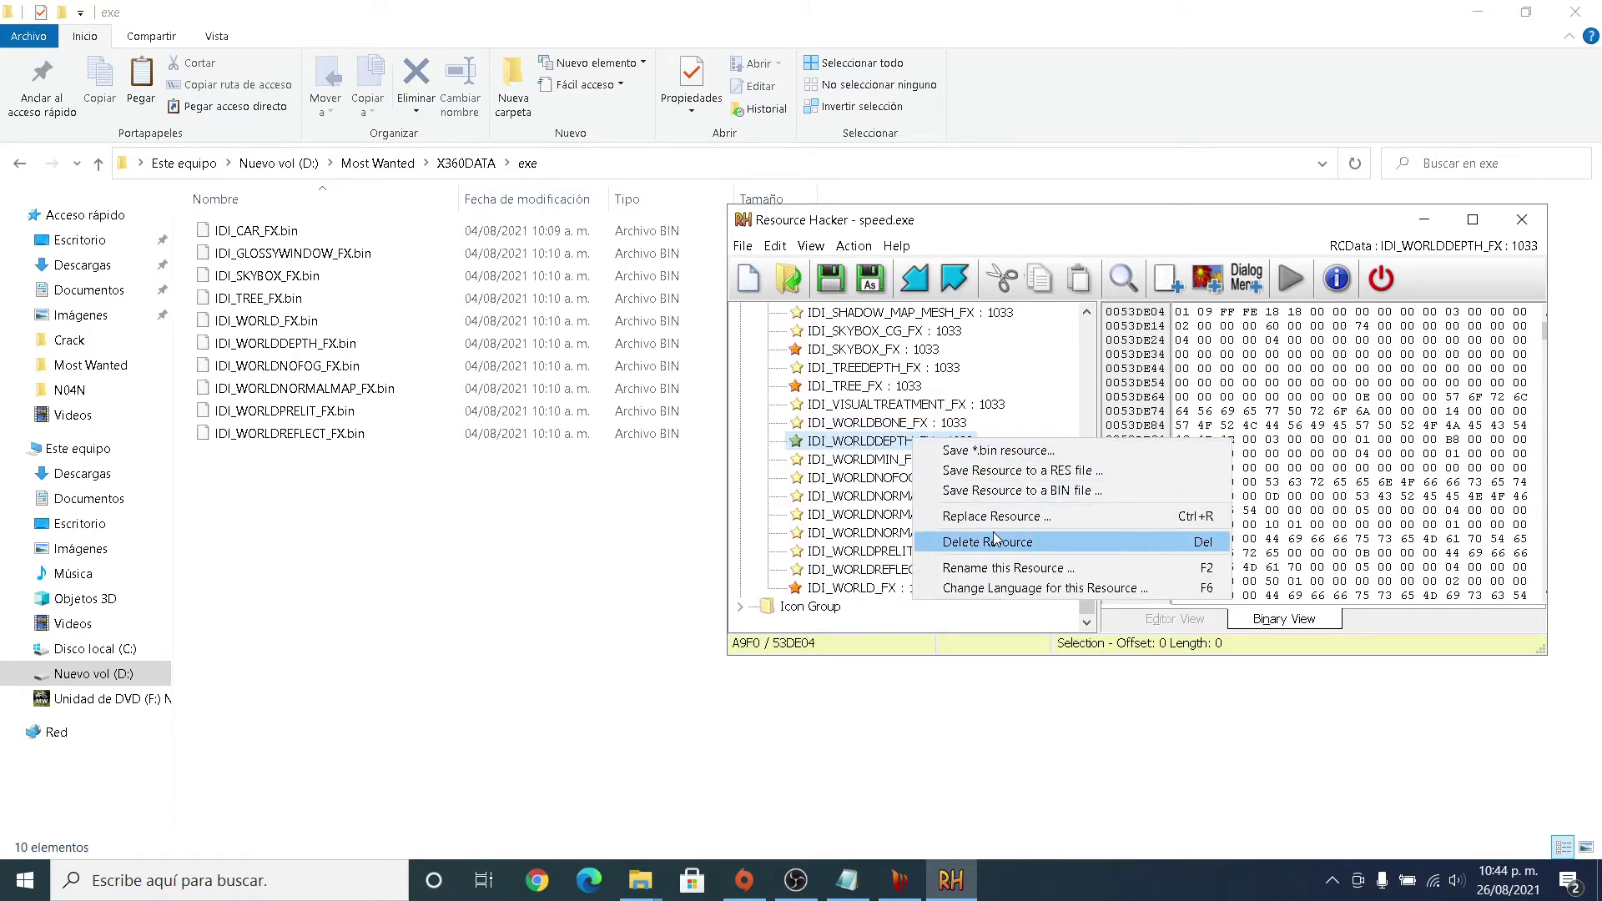
left_click(1028, 517)
left_click(1121, 361)
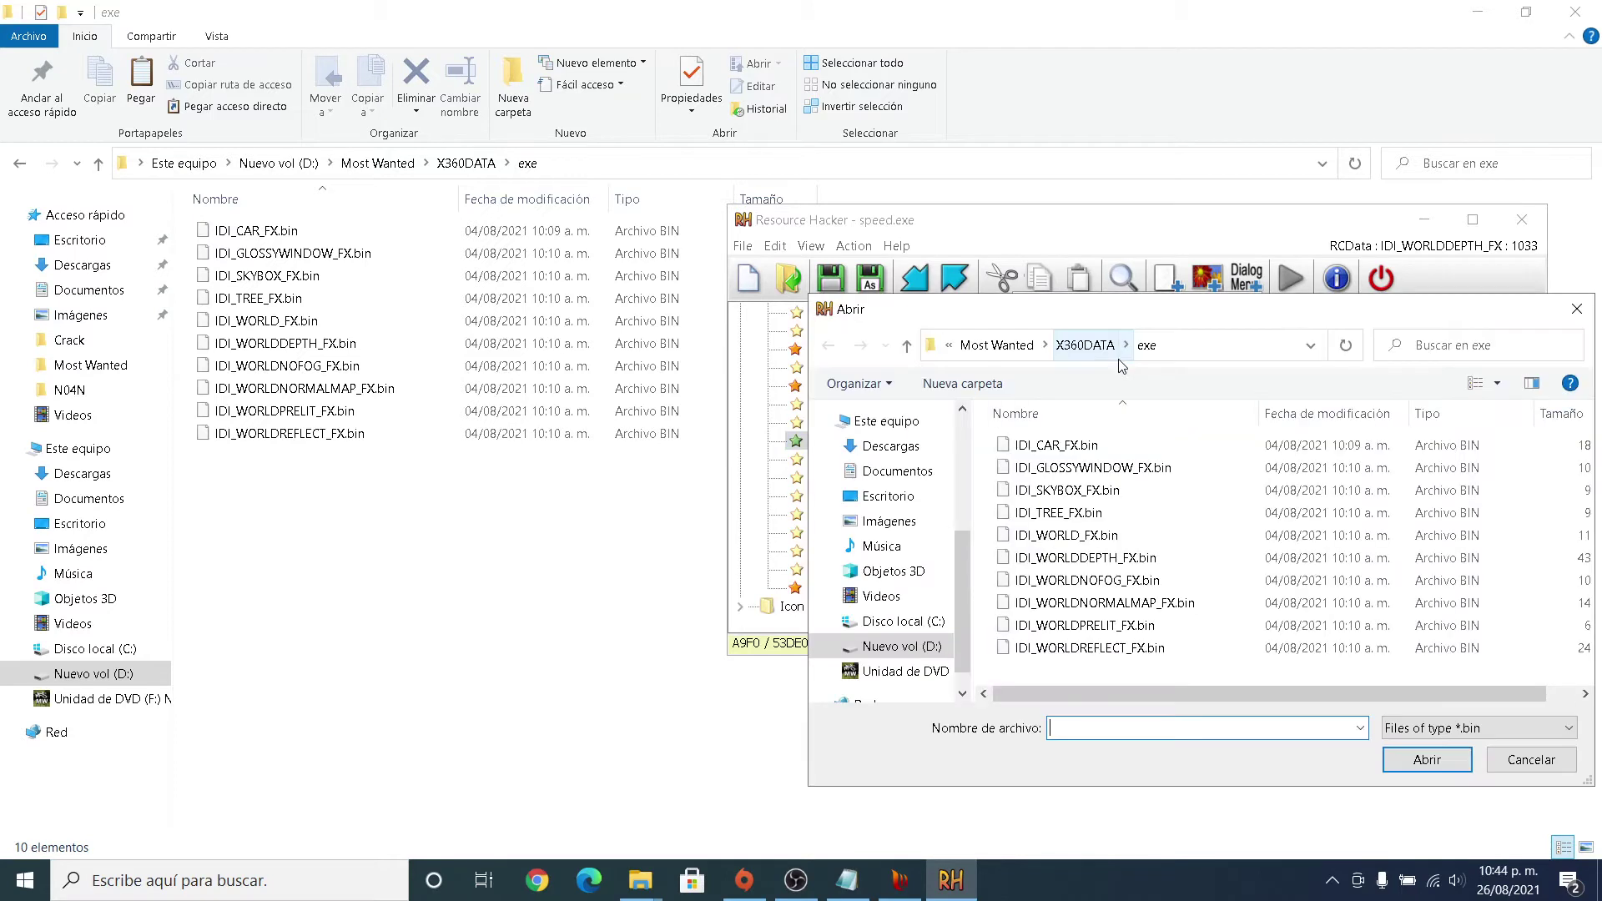
double_click(1110, 557)
left_click(1117, 506)
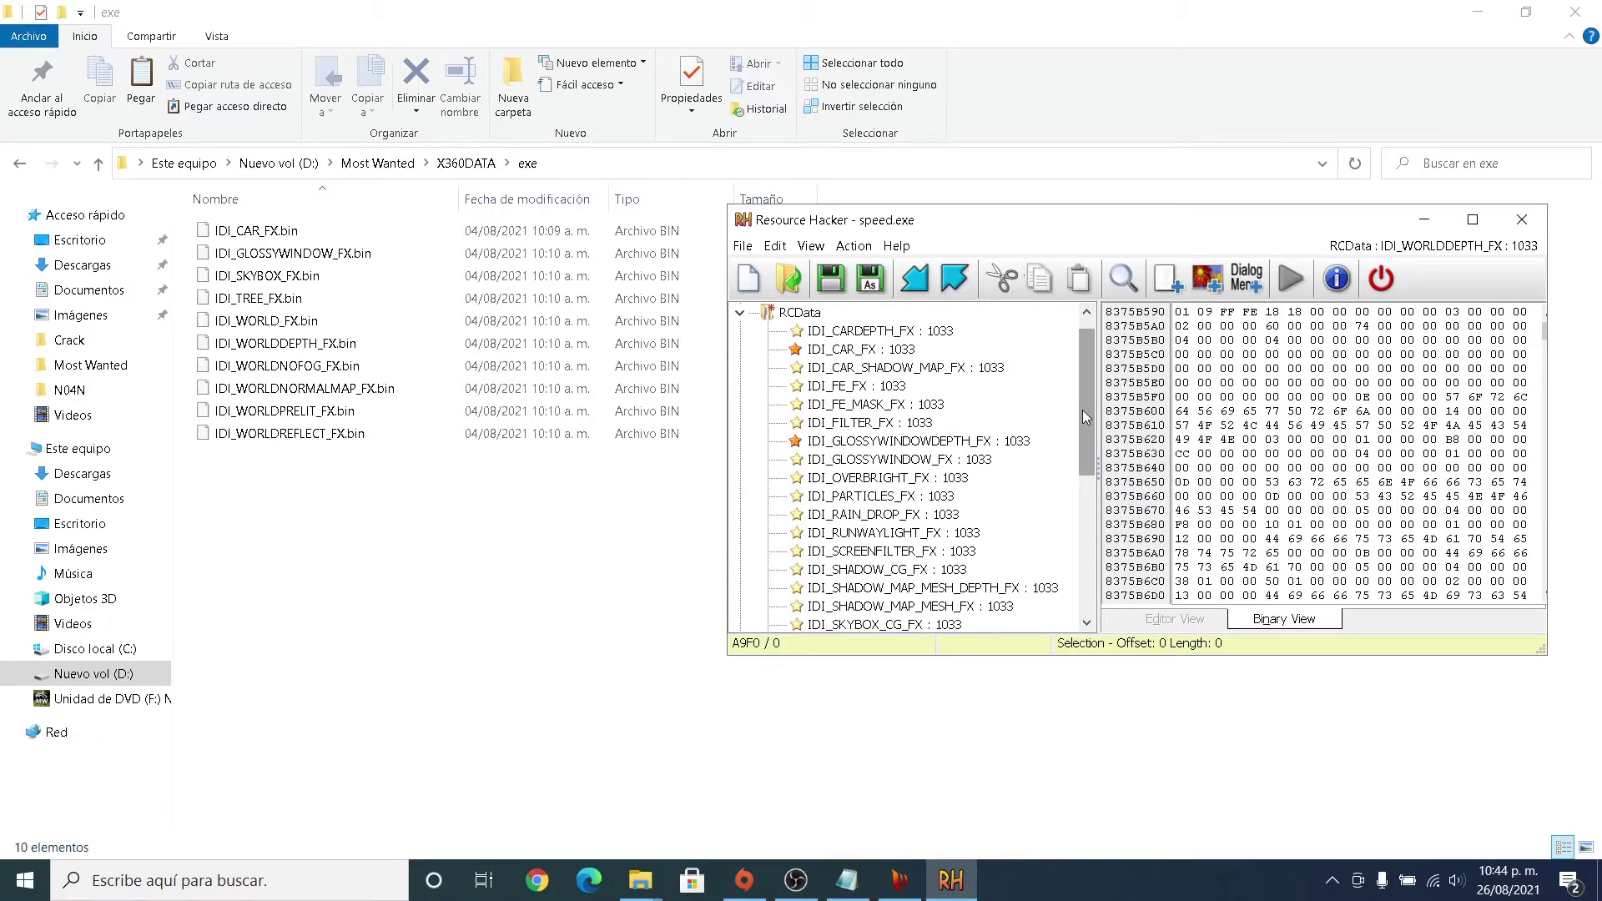
Replace the IDI_WORLDNOFOG_FX resource with the file IDI_WORLDNOFOG_FX.bin.
left_click_drag(1084, 416, 1084, 548)
left_click(926, 477)
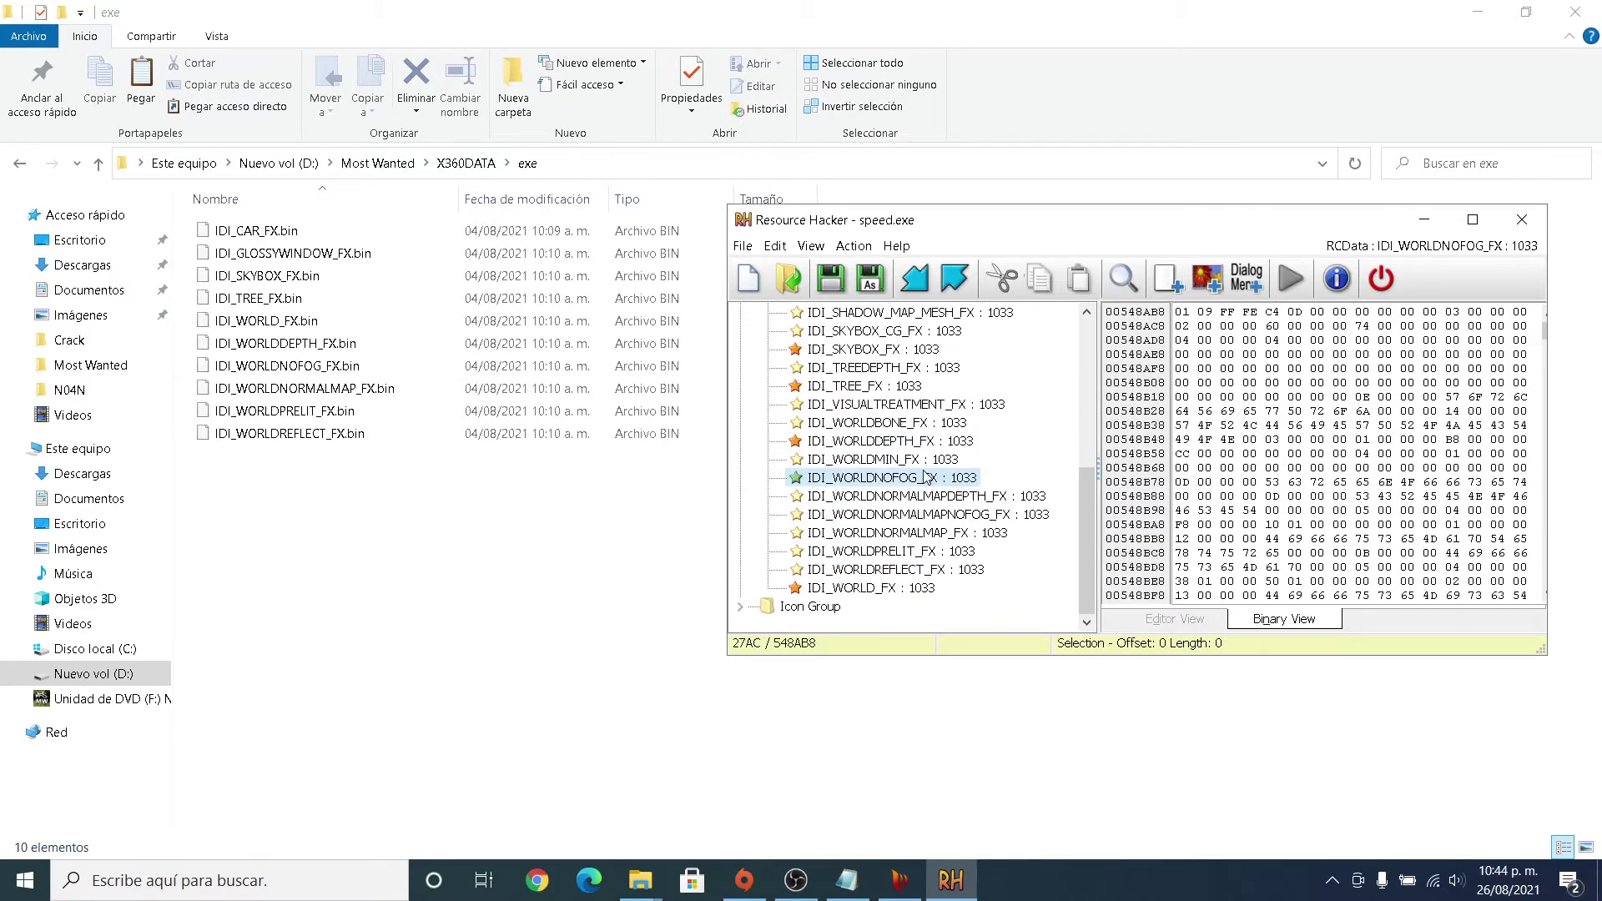
right_click(926, 478)
left_click(1110, 549)
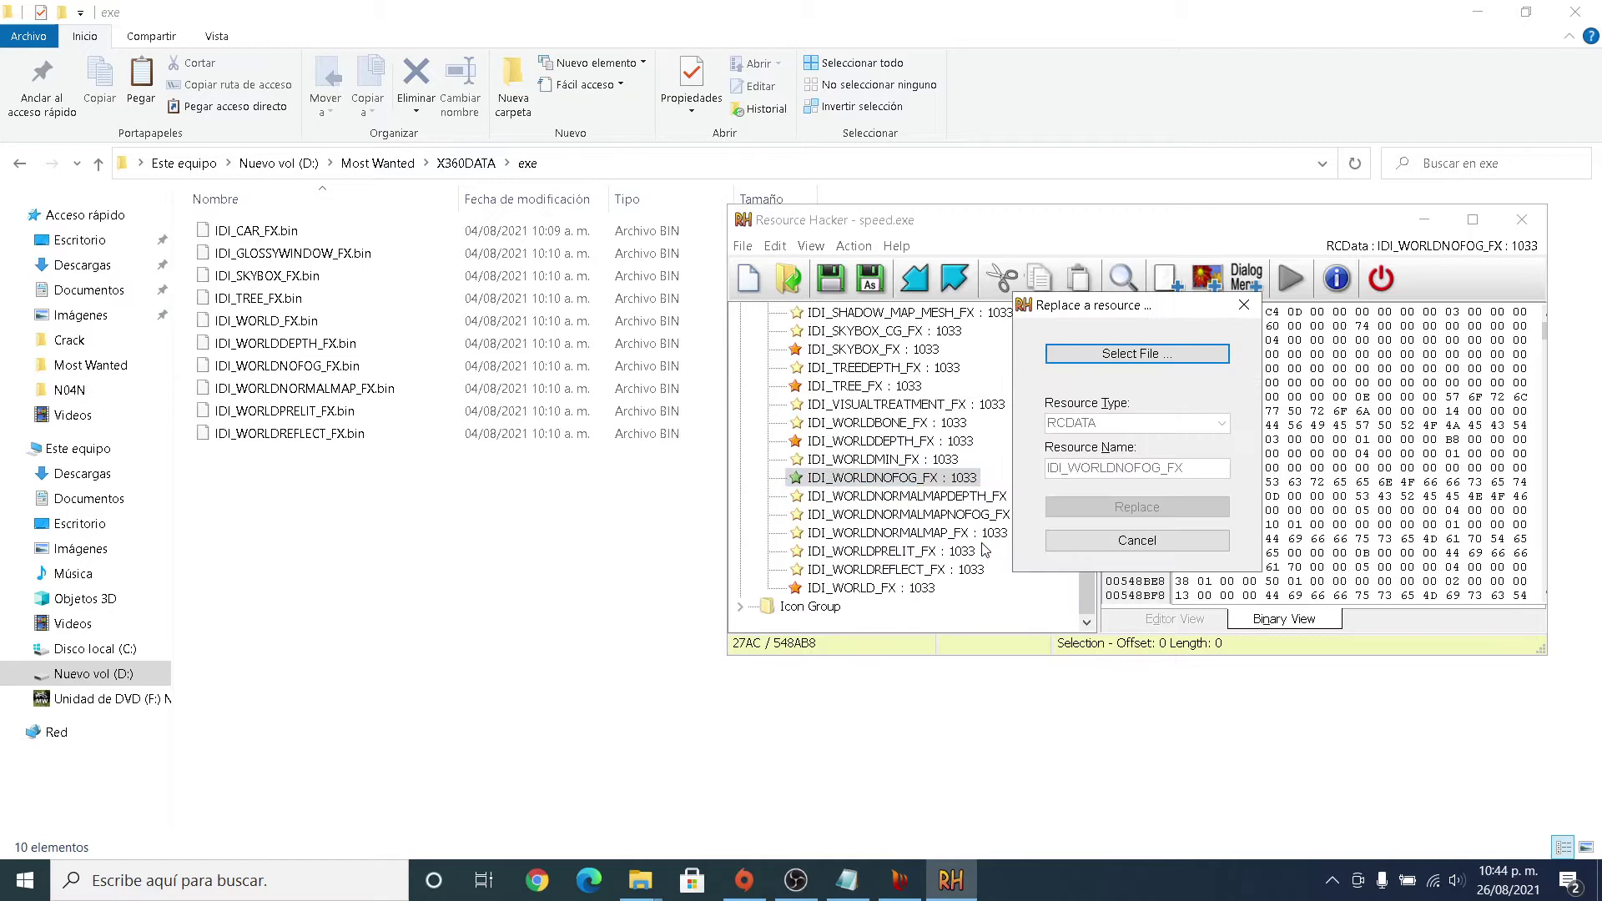
left_click(1133, 355)
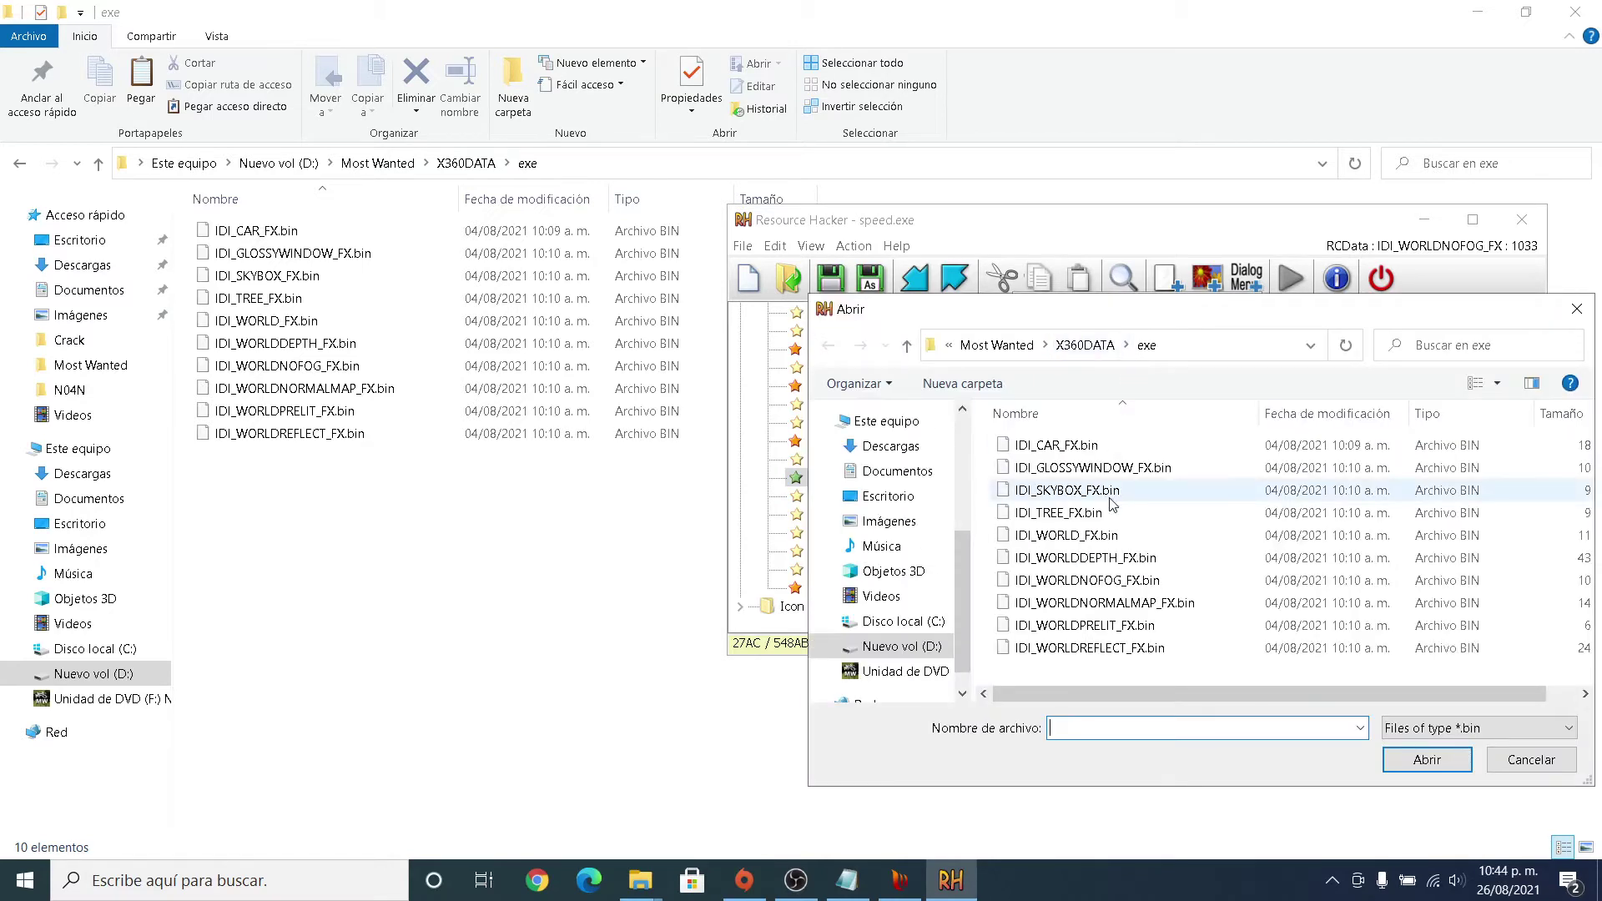
left_click(1115, 582)
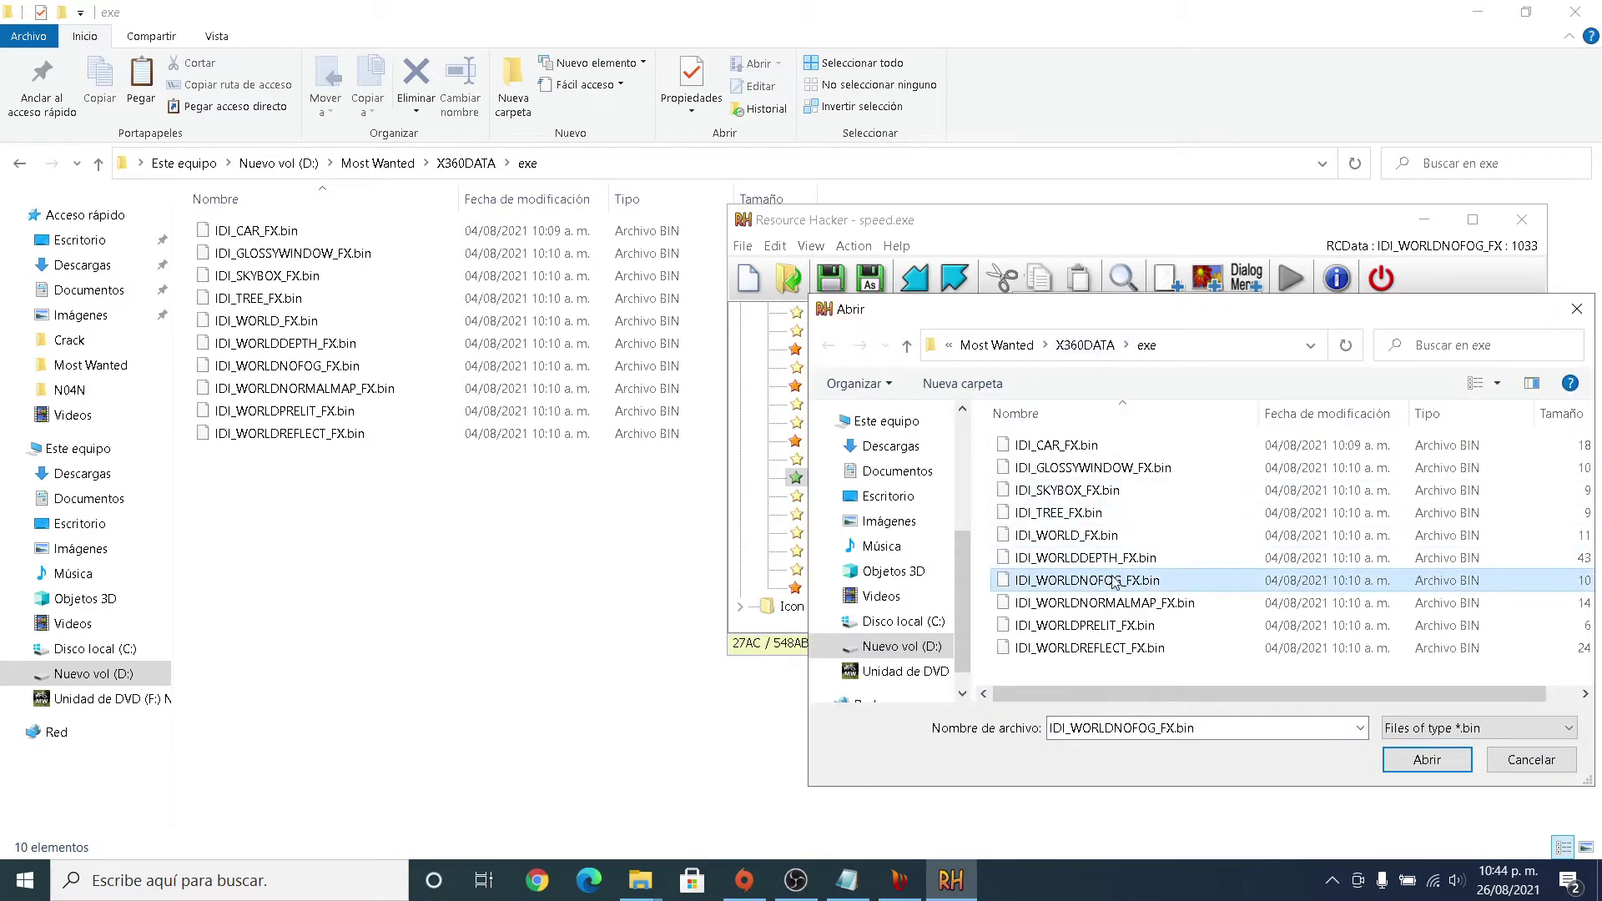
left_click(1421, 762)
left_click(1124, 510)
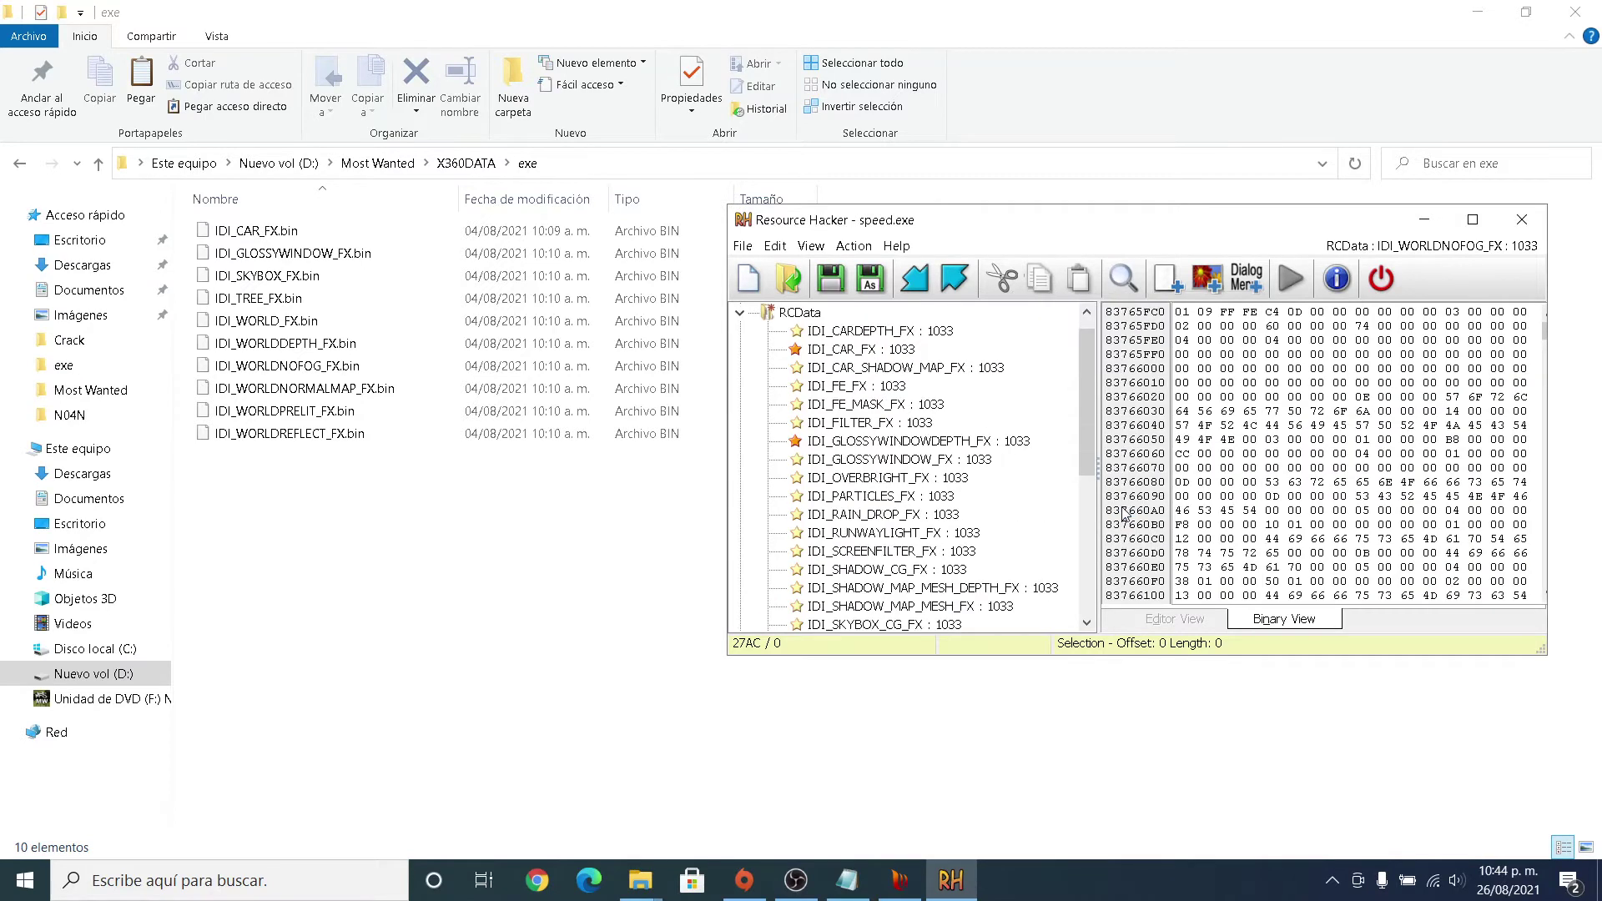
Replace the IDI_WORLDNORMALMAP_FX resource with the file IDI_WORLDNORMALMAP_FX.bin.
left_click_drag(1082, 412, 1087, 582)
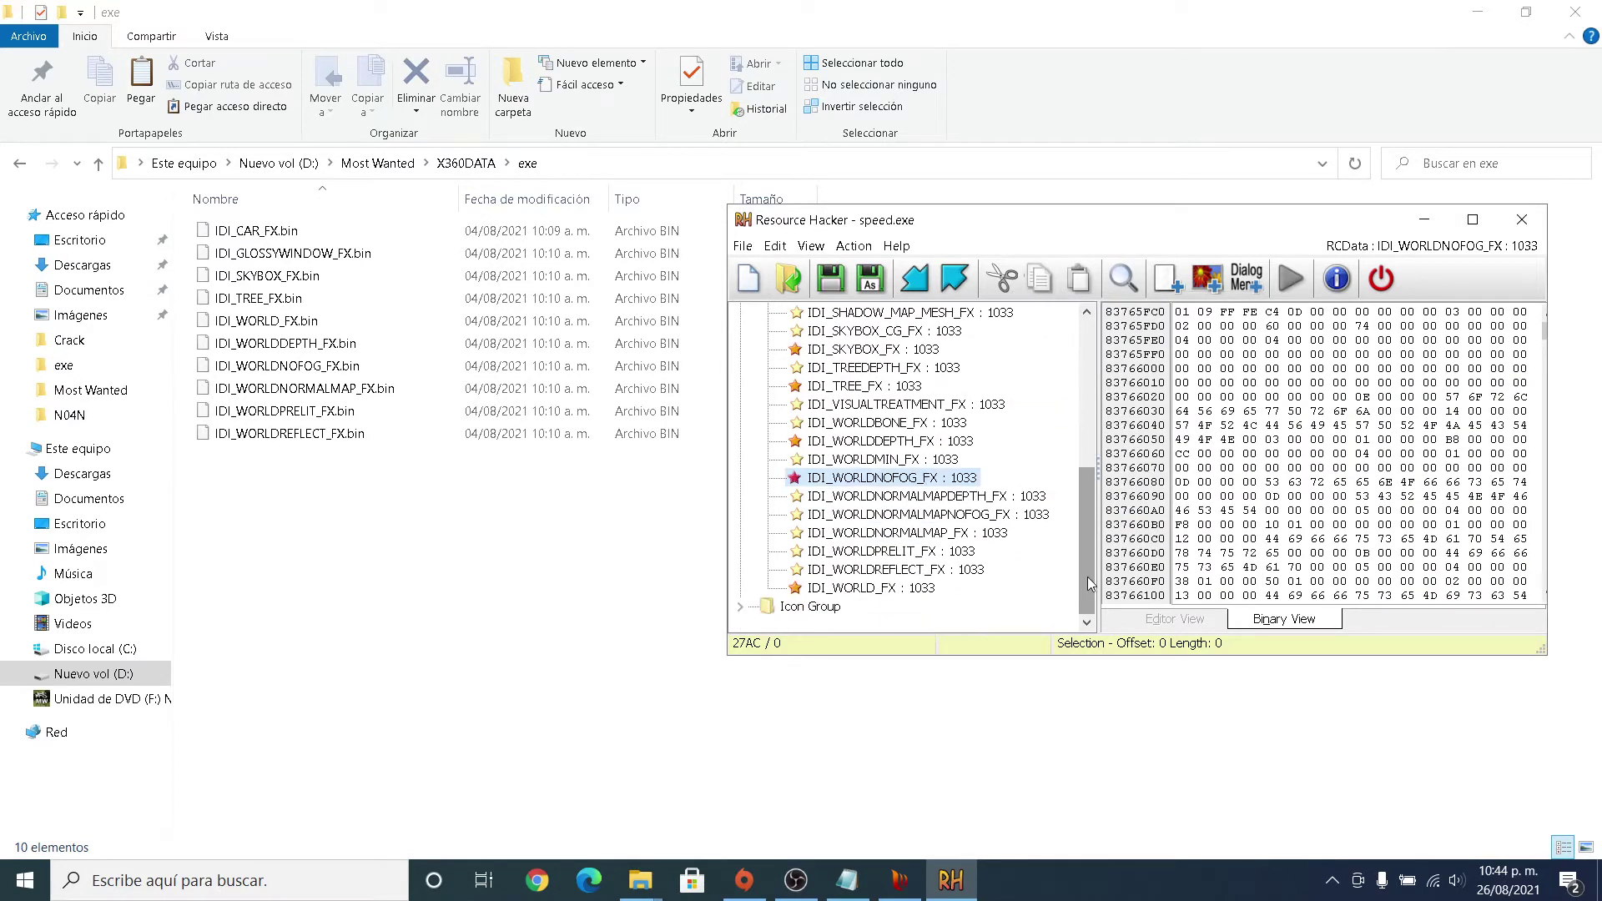
right_click(941, 534)
left_click(1037, 609)
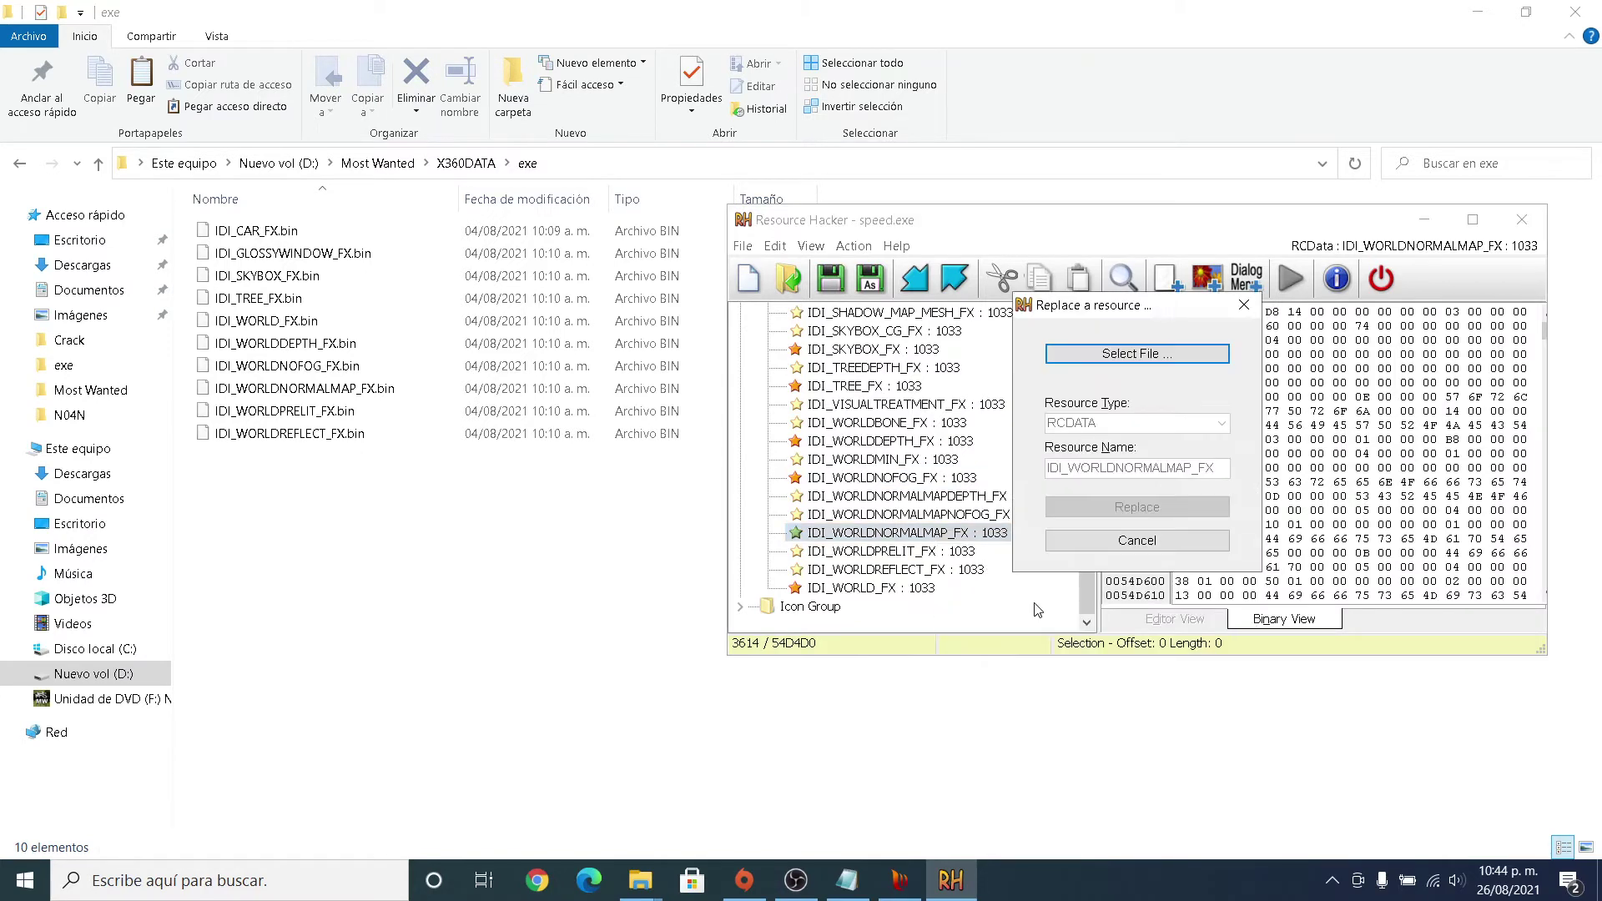
left_click(1137, 353)
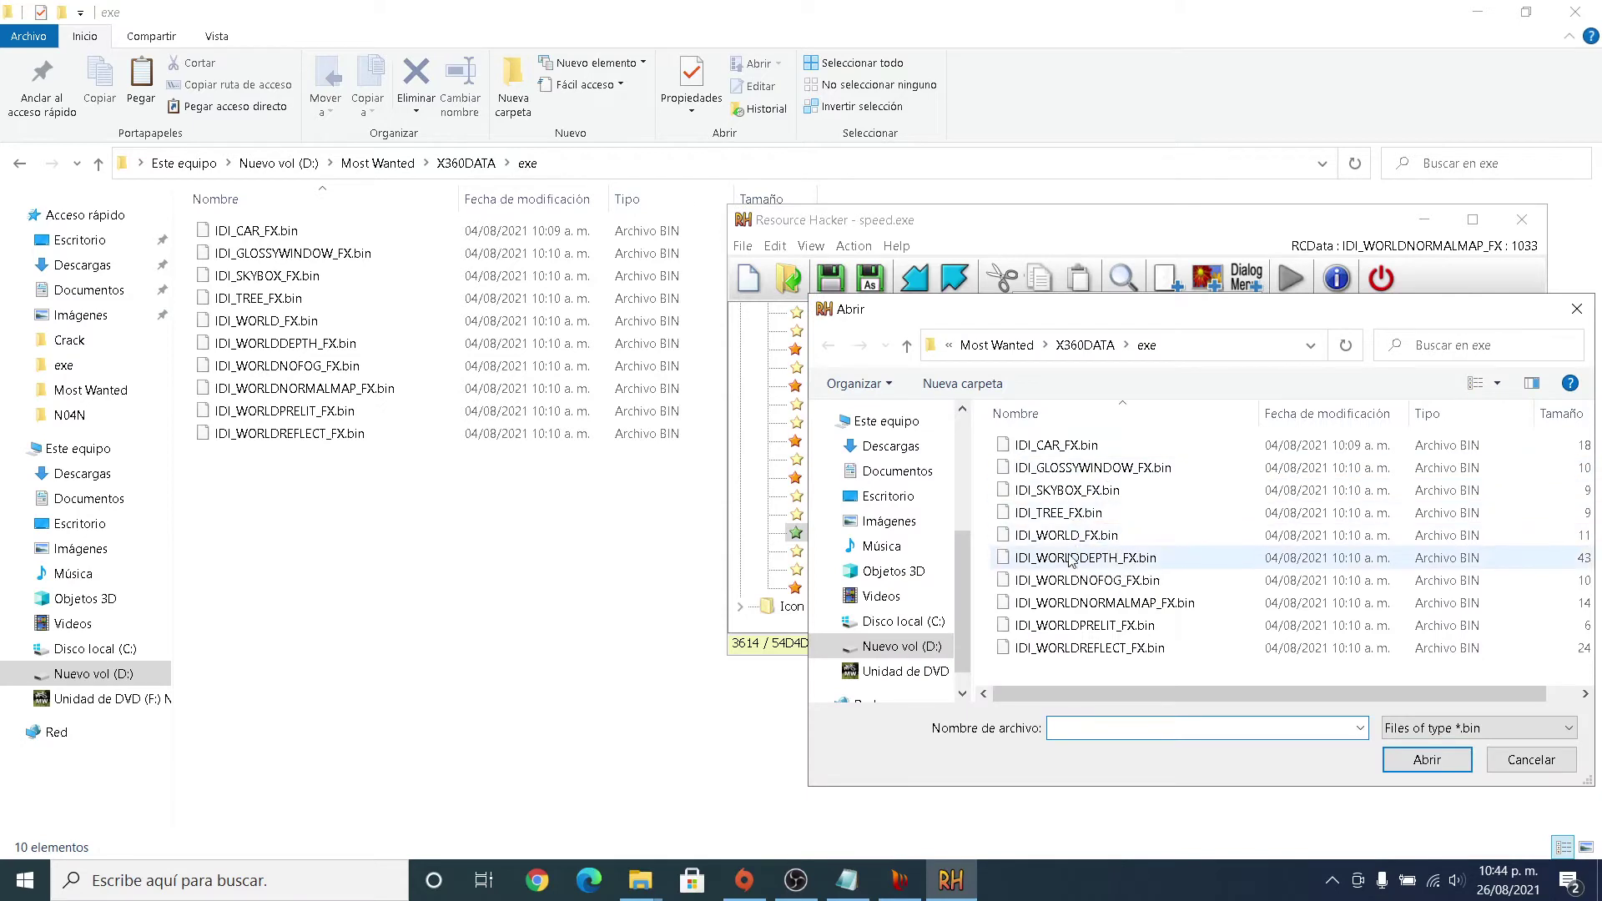
left_click(1077, 613)
left_click(1404, 764)
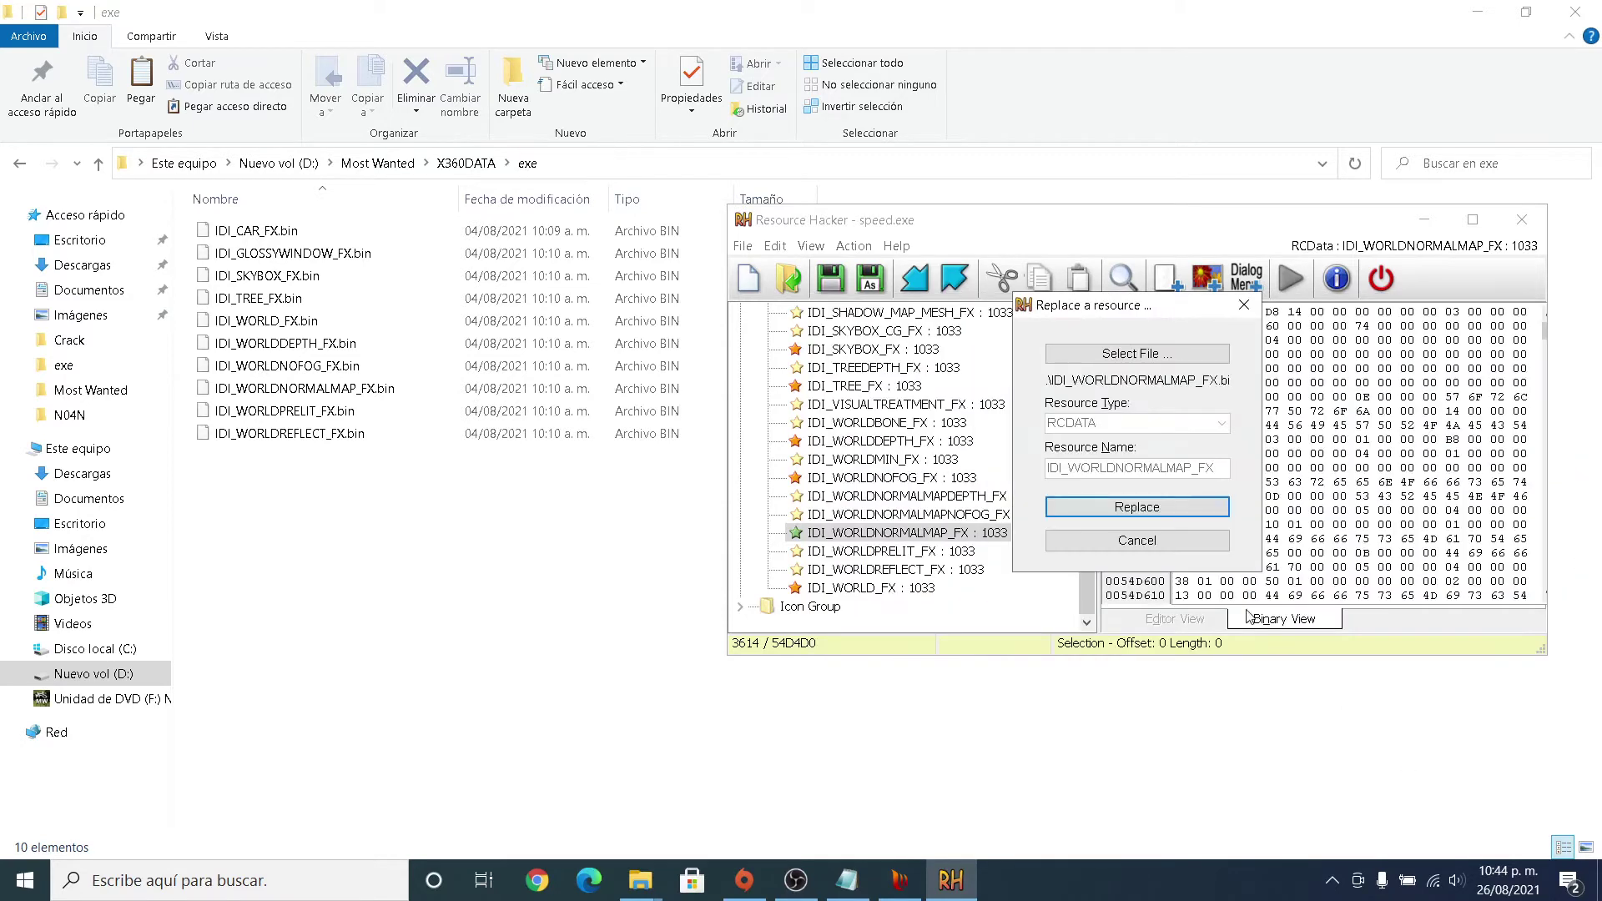
left_click(1154, 514)
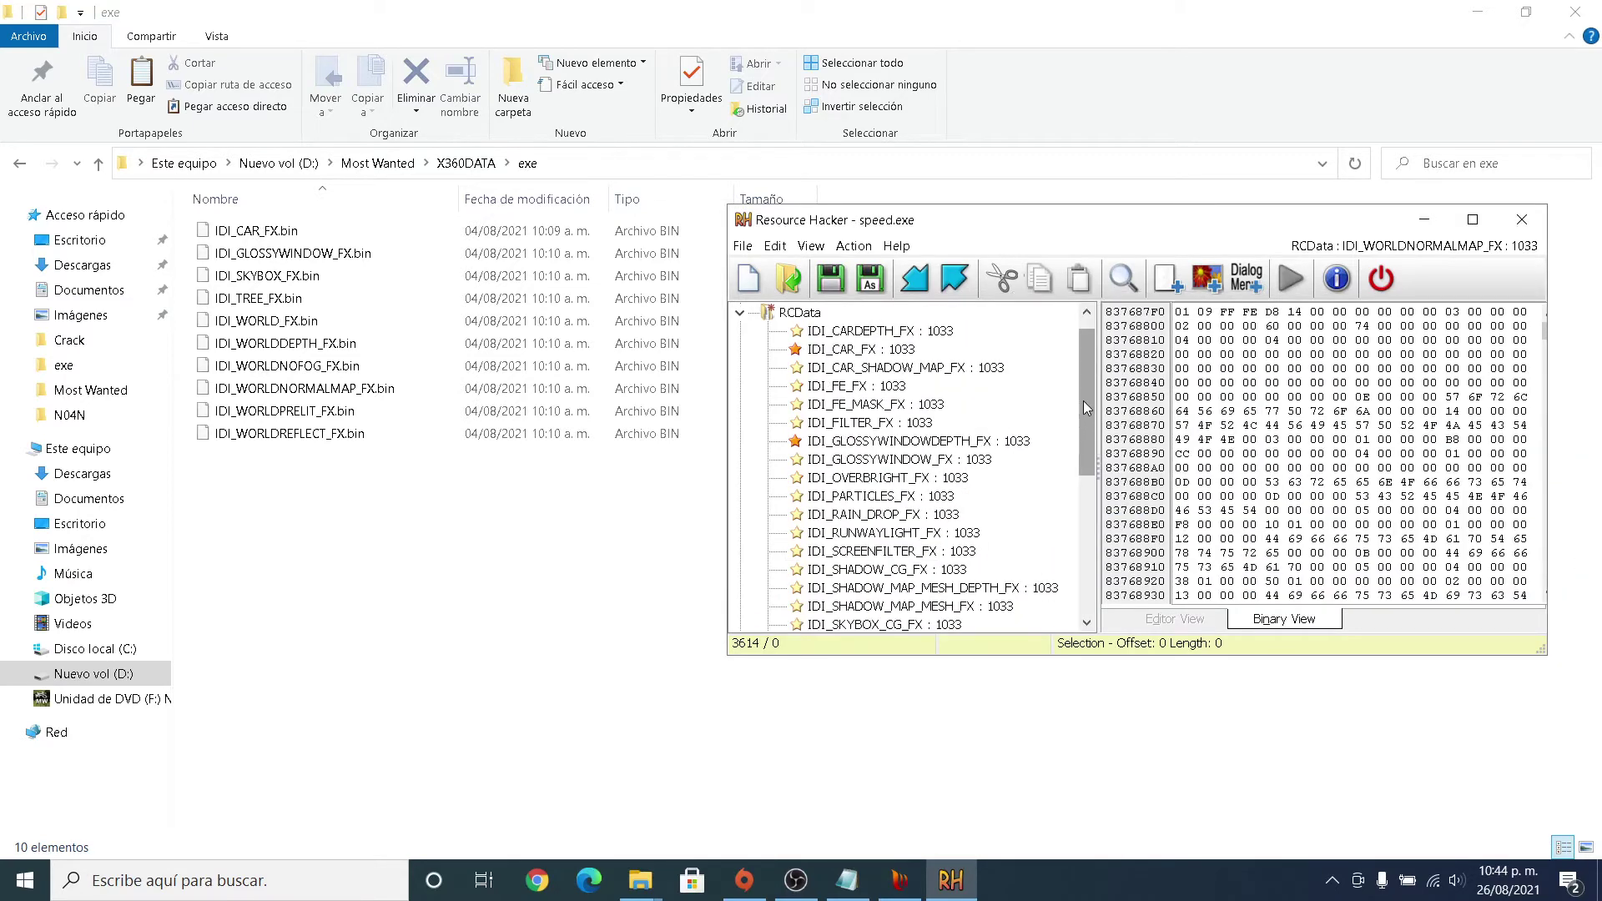
Replace the IDI_WORLDPRELIT_FX resource with the file IDI_WORLDPRELIT_FX.bin.
left_click_drag(1088, 407, 1088, 576)
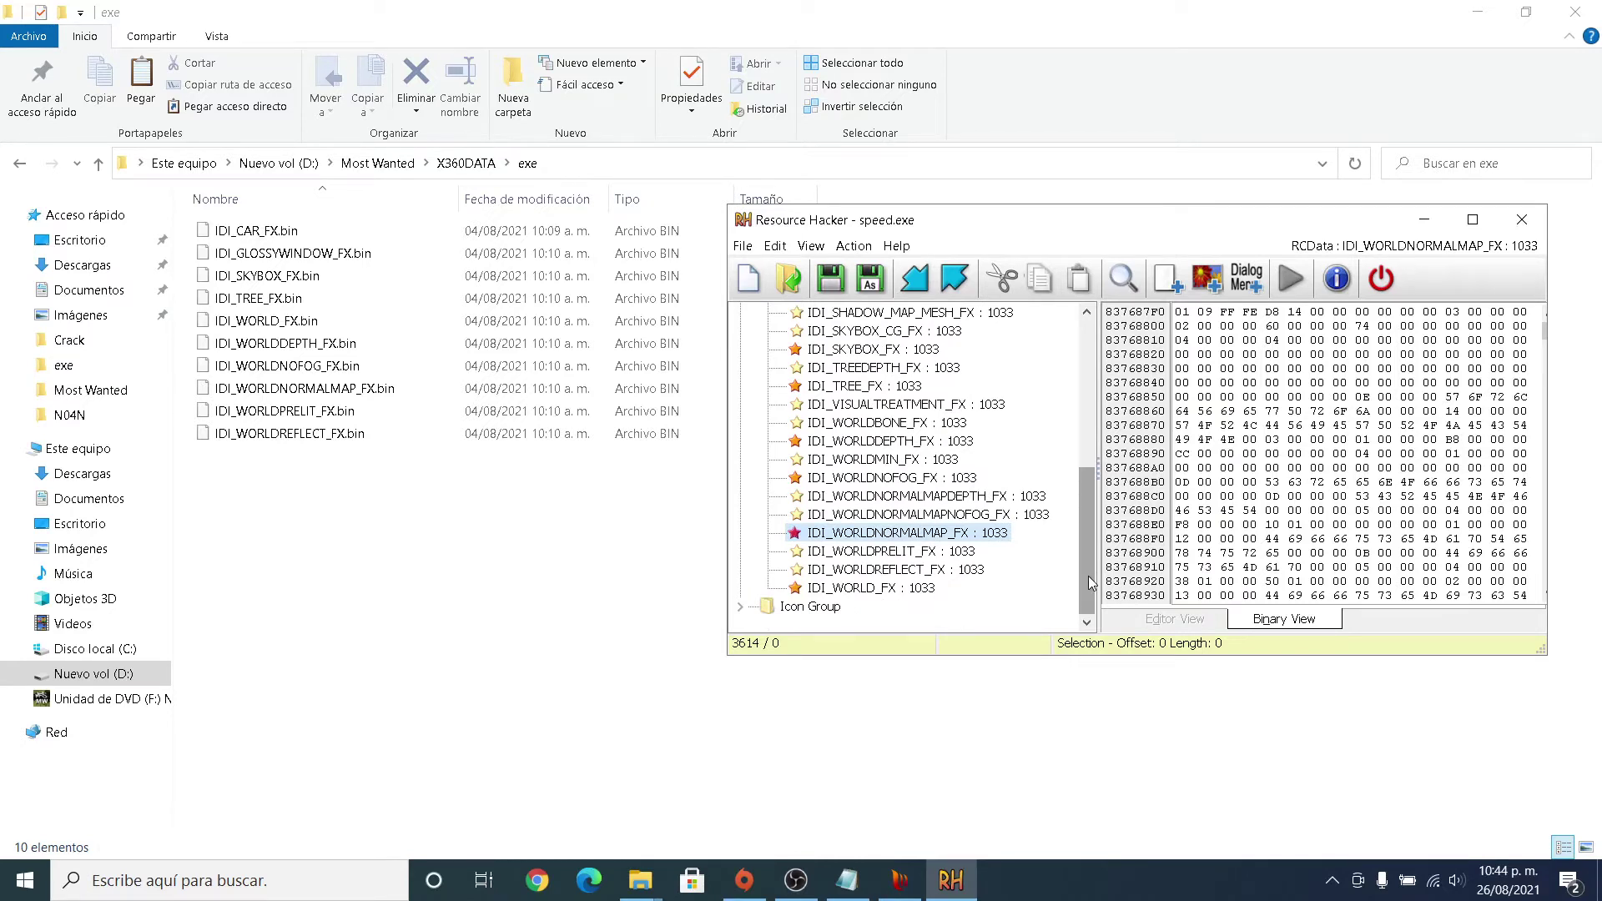
right_click(897, 555)
left_click(988, 626)
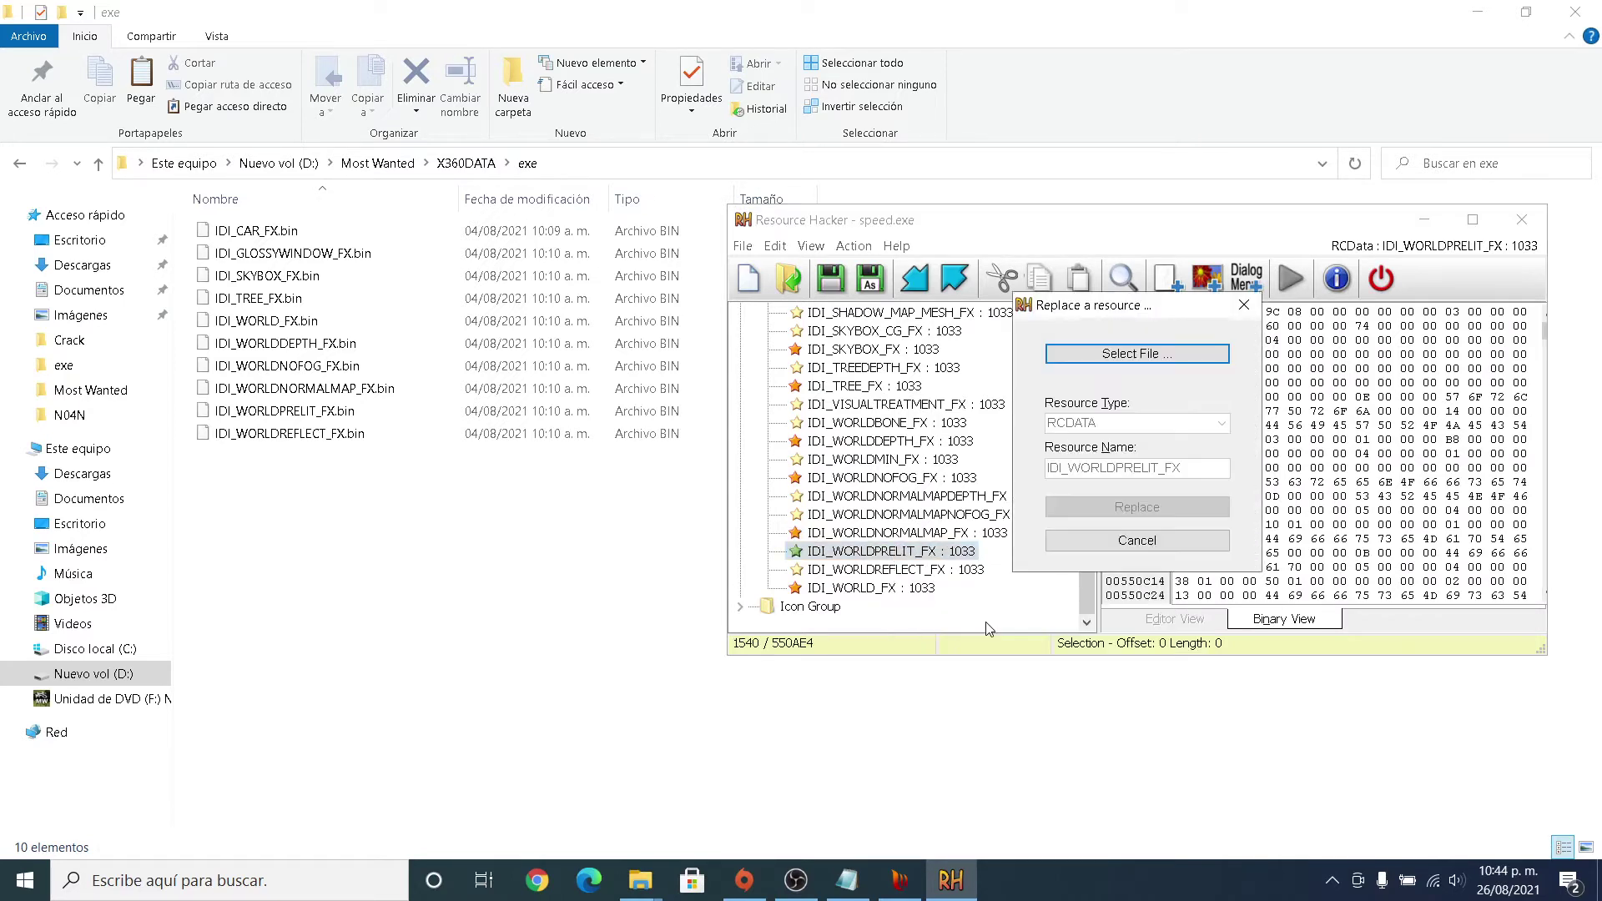
left_click(1174, 352)
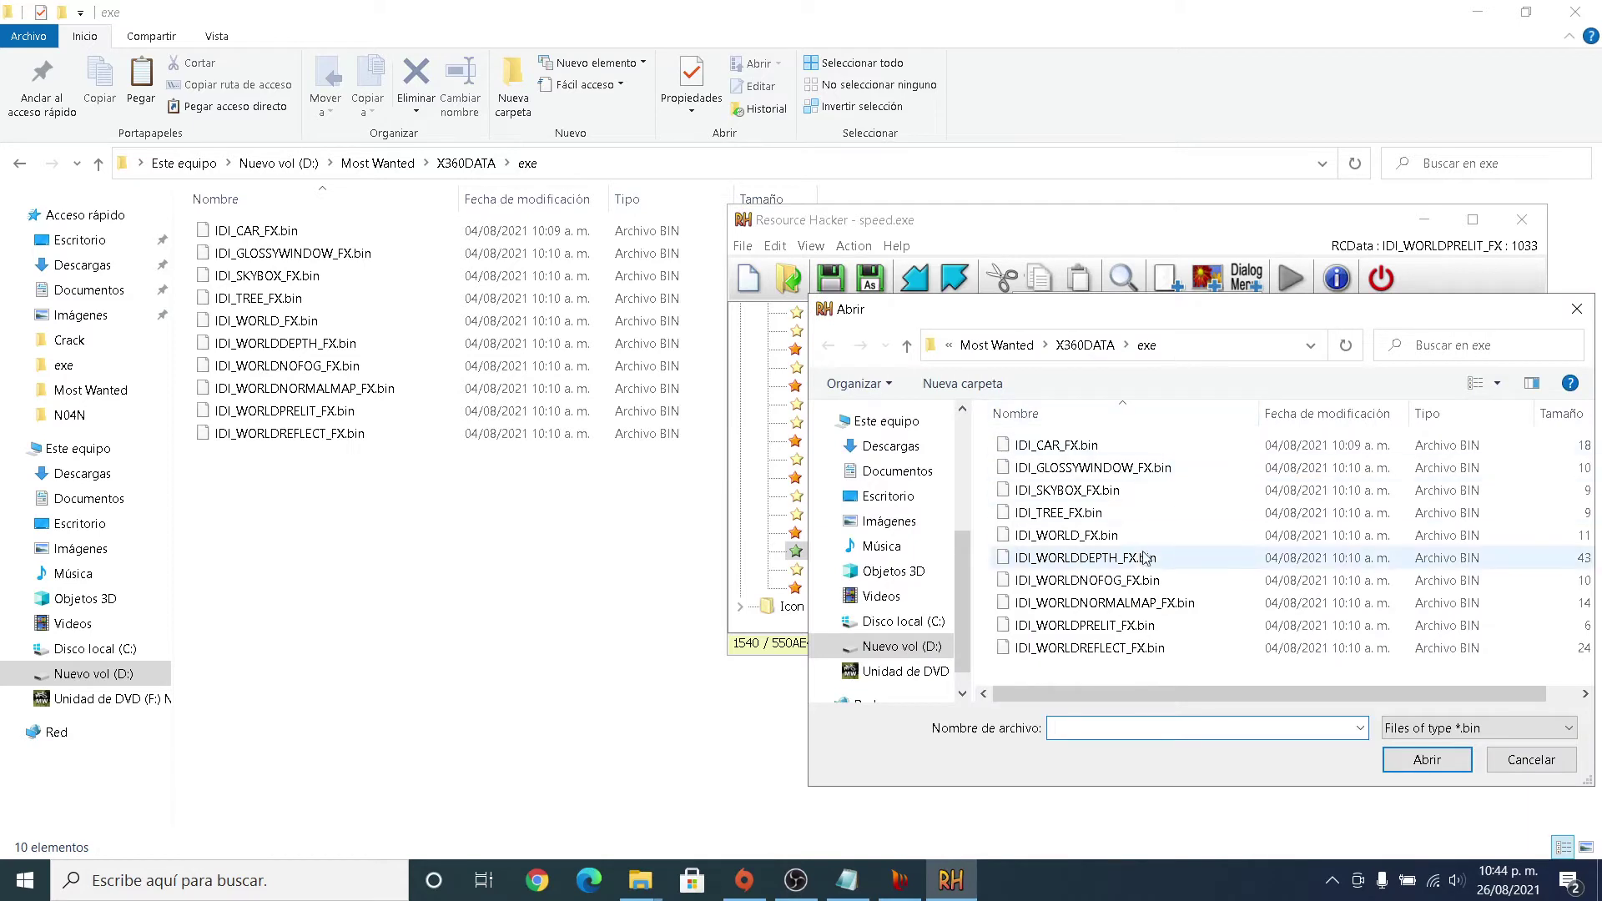
left_click(1085, 625)
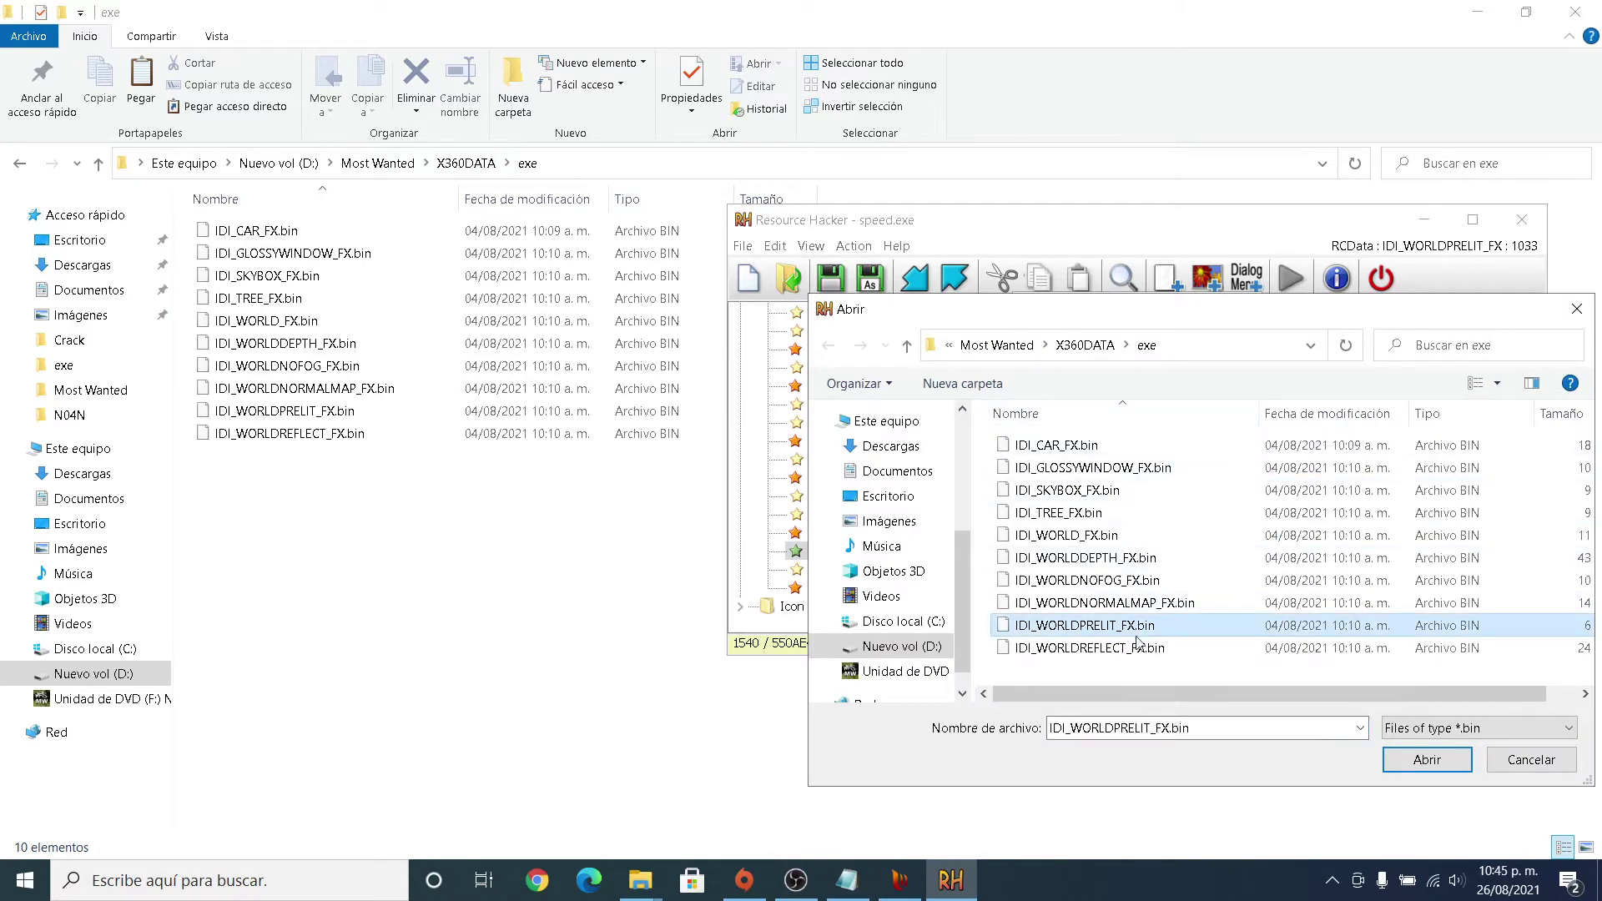
left_click(1427, 760)
left_click(1160, 511)
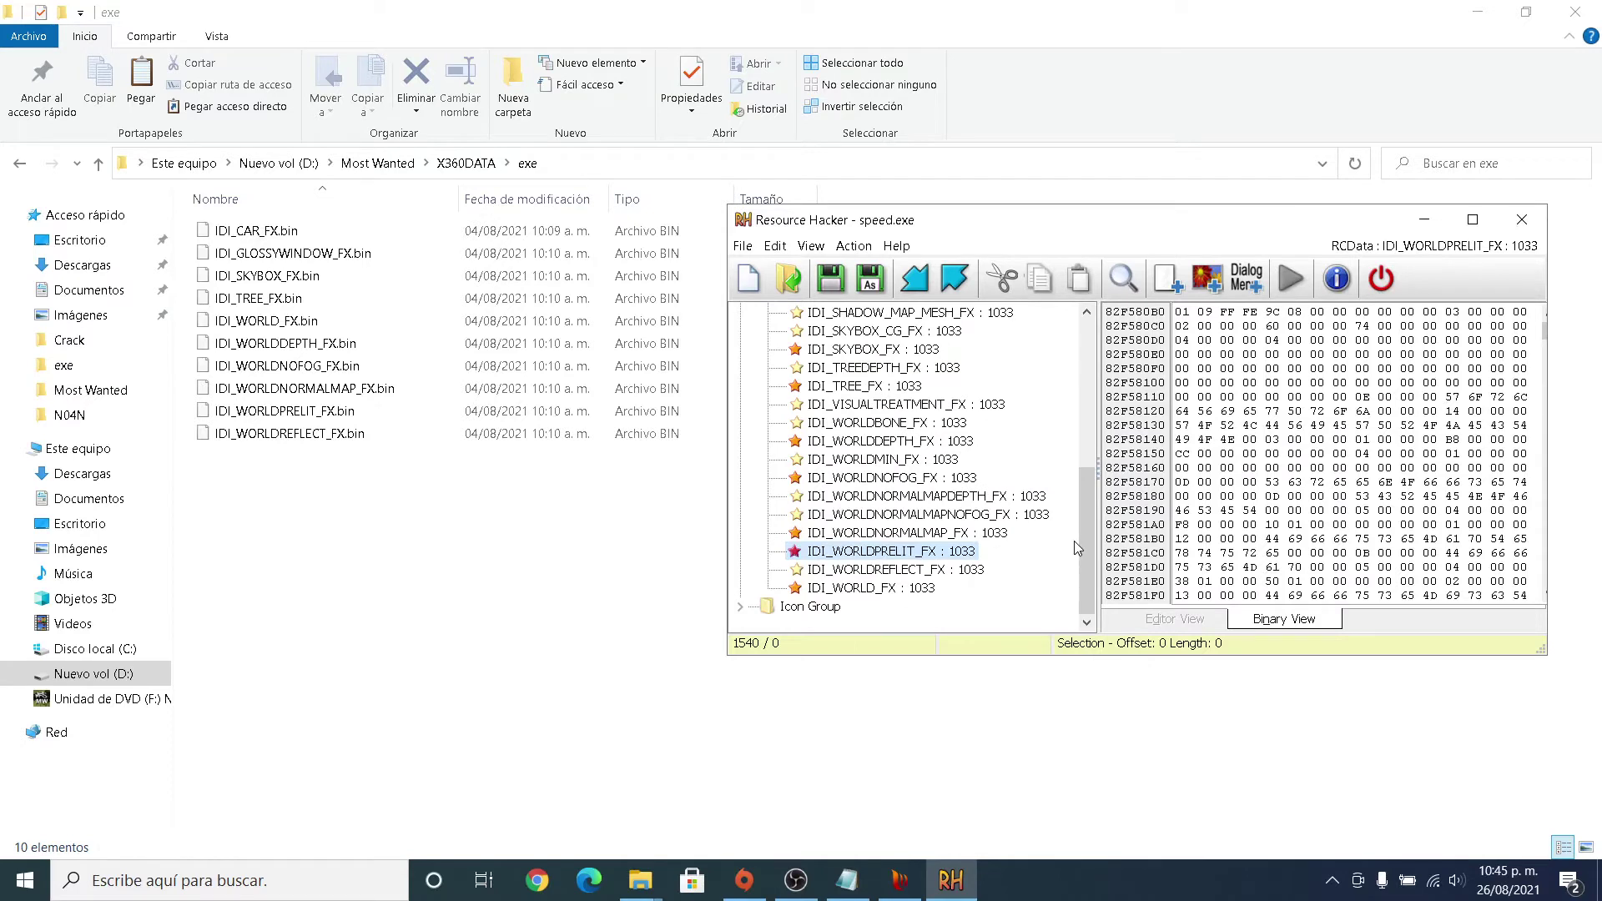
Replace the IDI_WORLDREFLECT_FX resource with the file IDI_WORLDREFLECT_FX.bin.
right_click(913, 571)
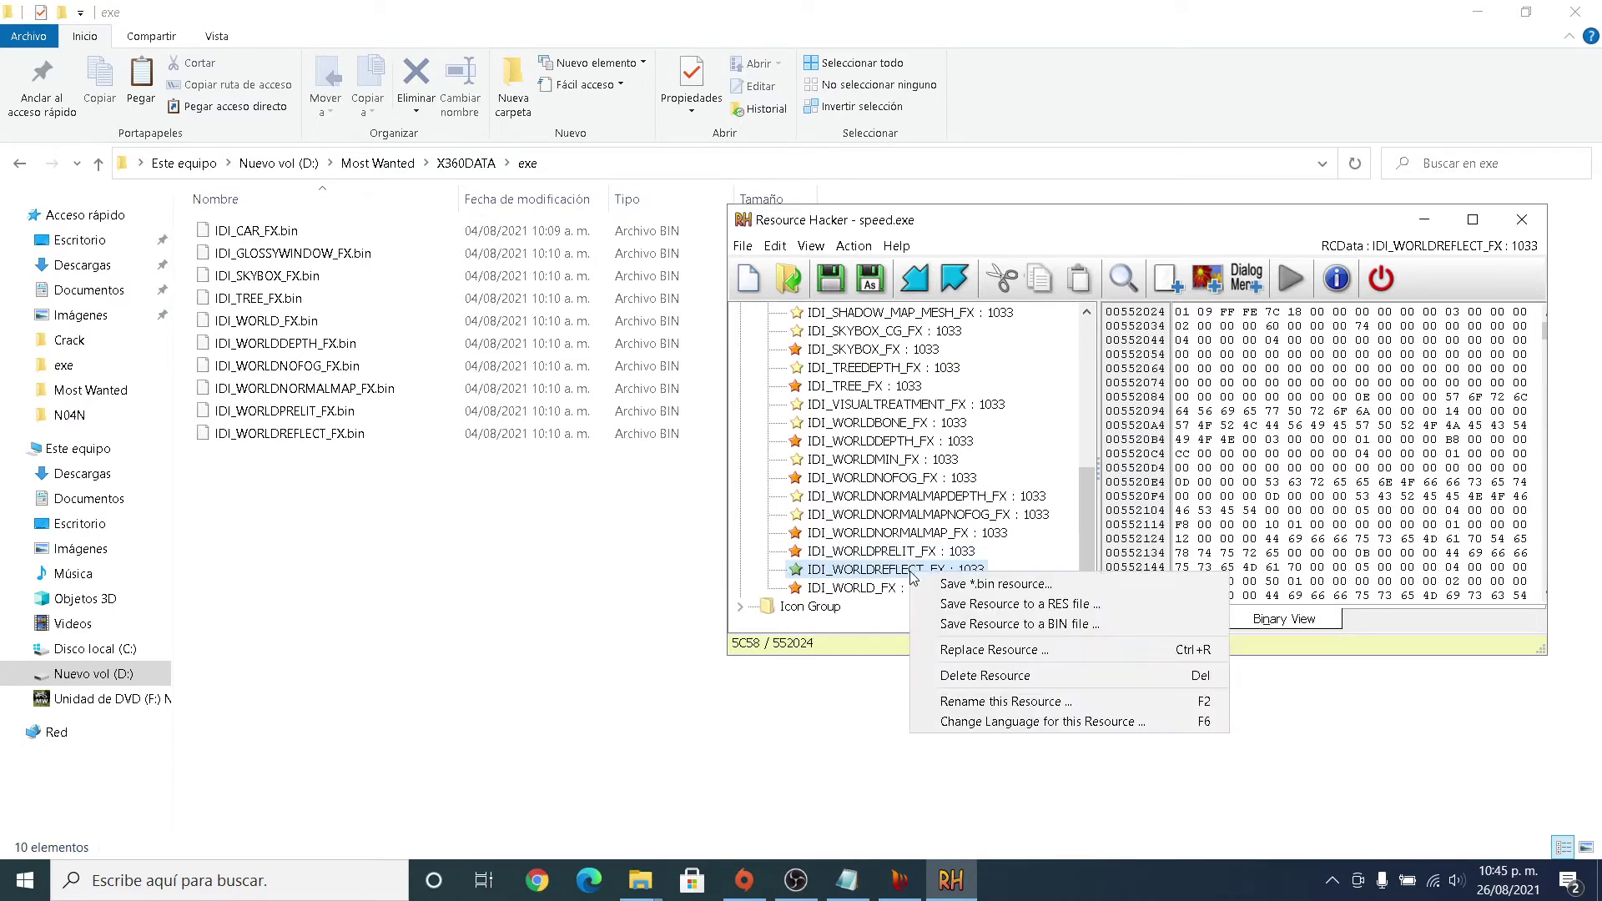
left_click(989, 649)
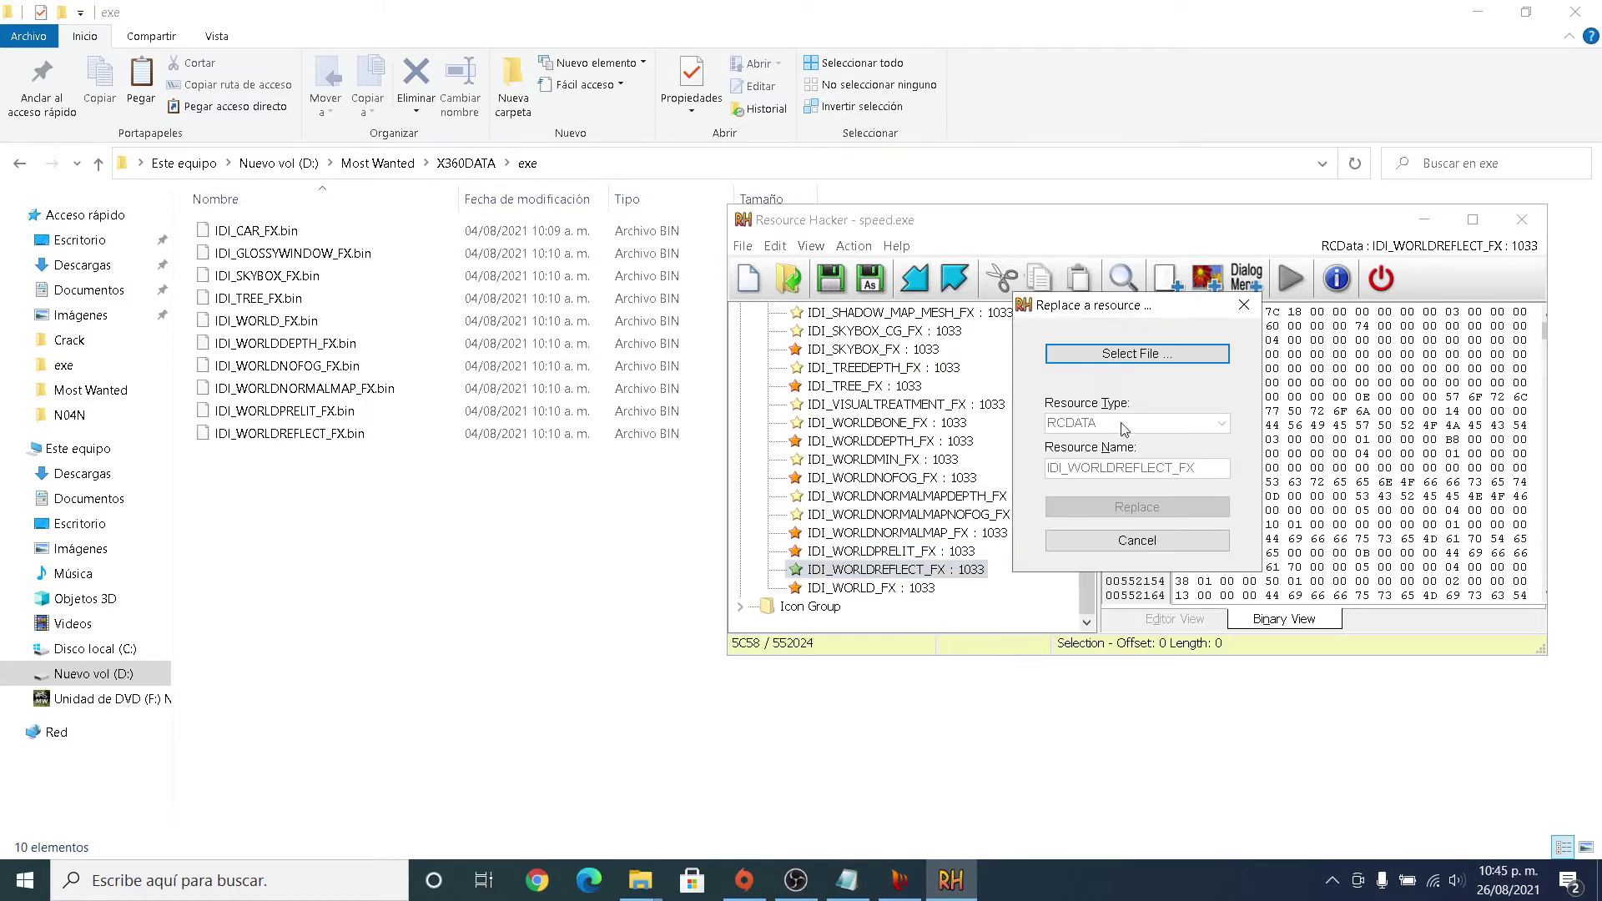
left_click(1142, 365)
left_click(1078, 648)
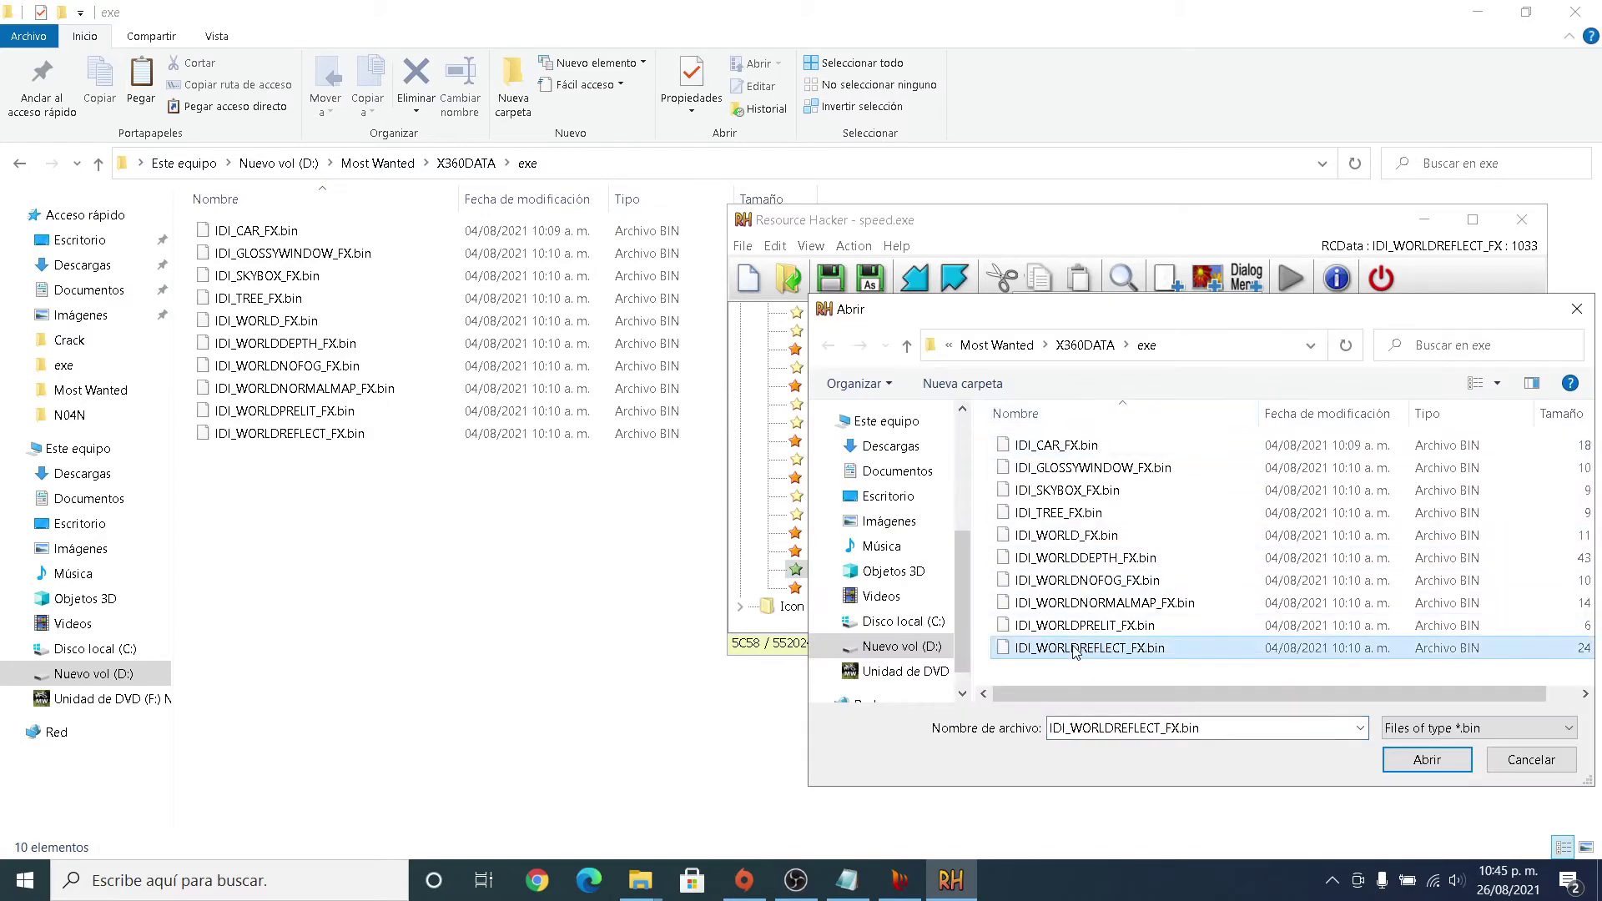
left_click(1406, 760)
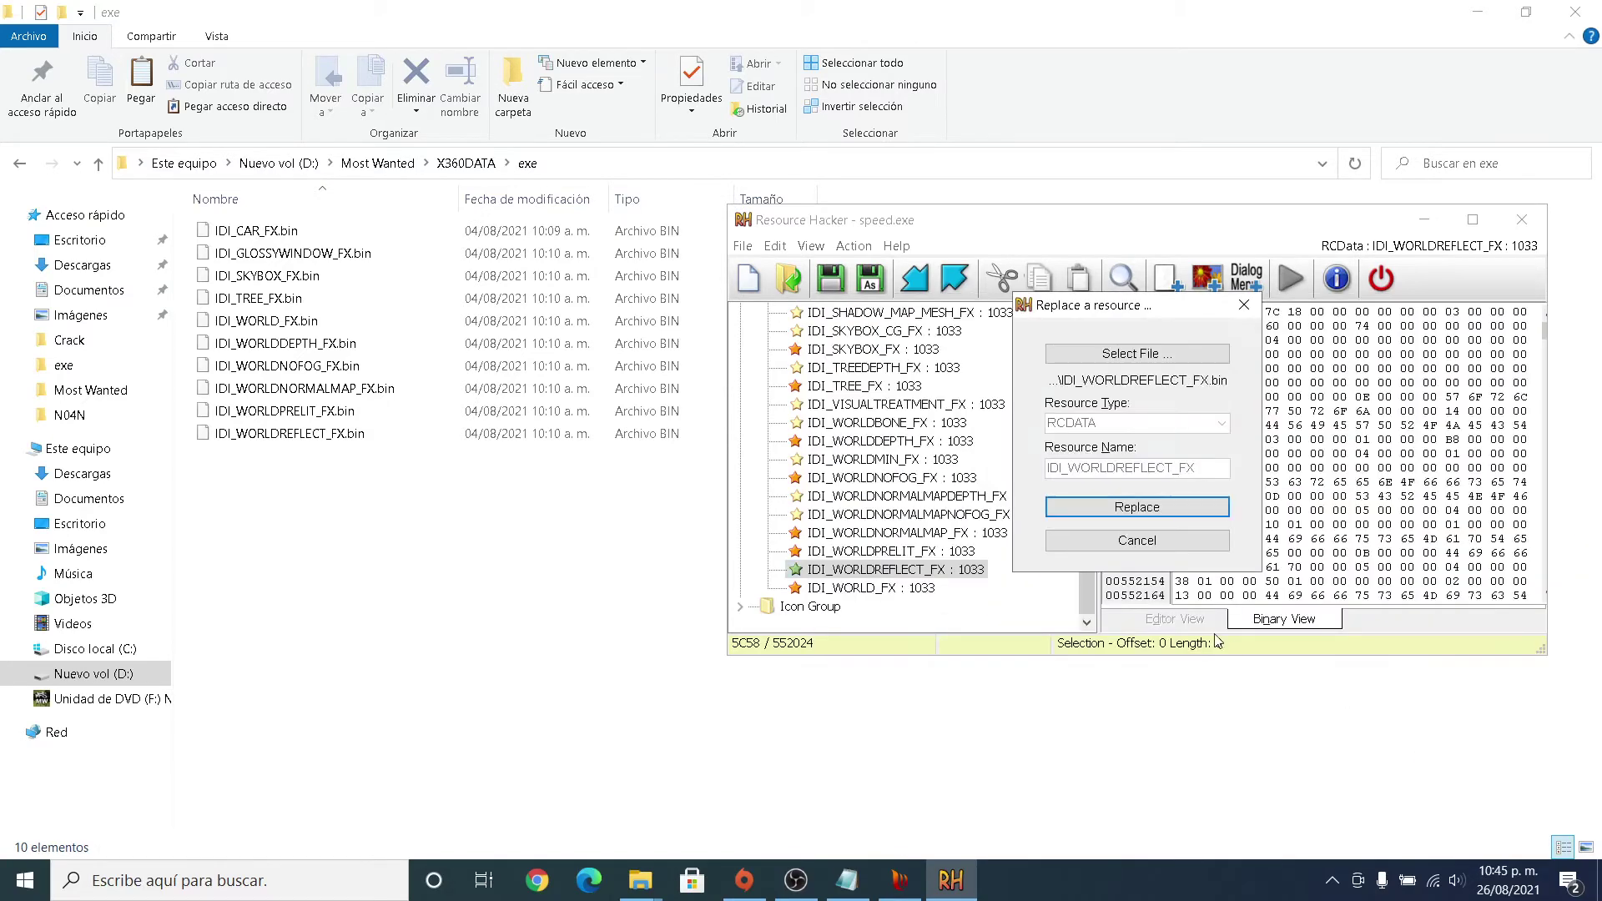
left_click(1162, 512)
Save the patched speed.exe and close the resource editor.
left_click(837, 283)
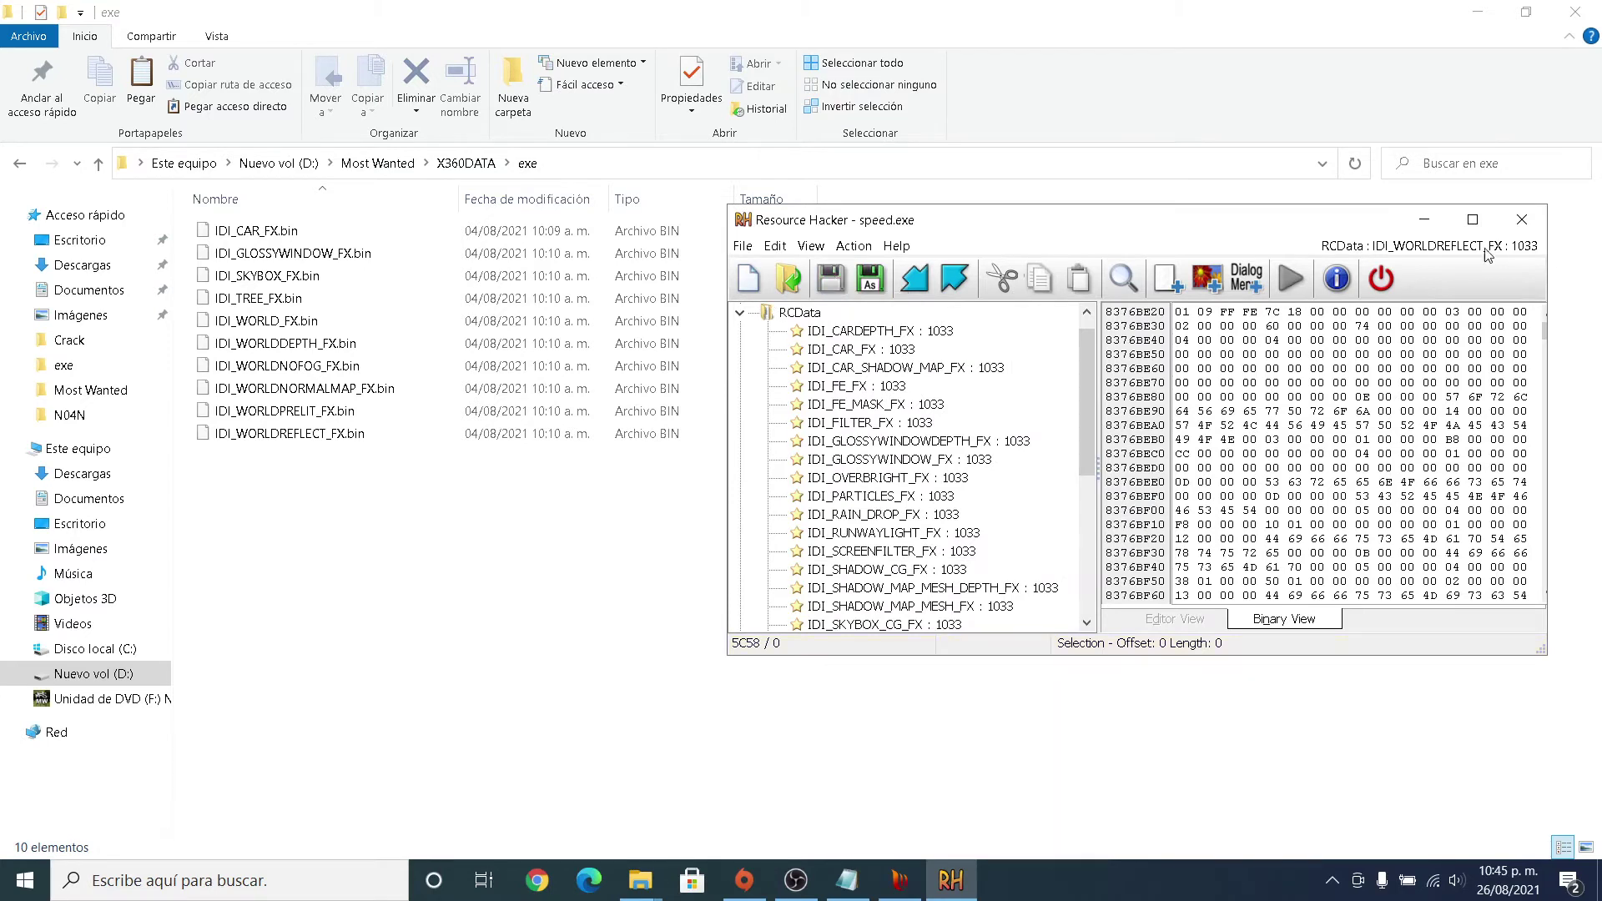
left_click(1522, 220)
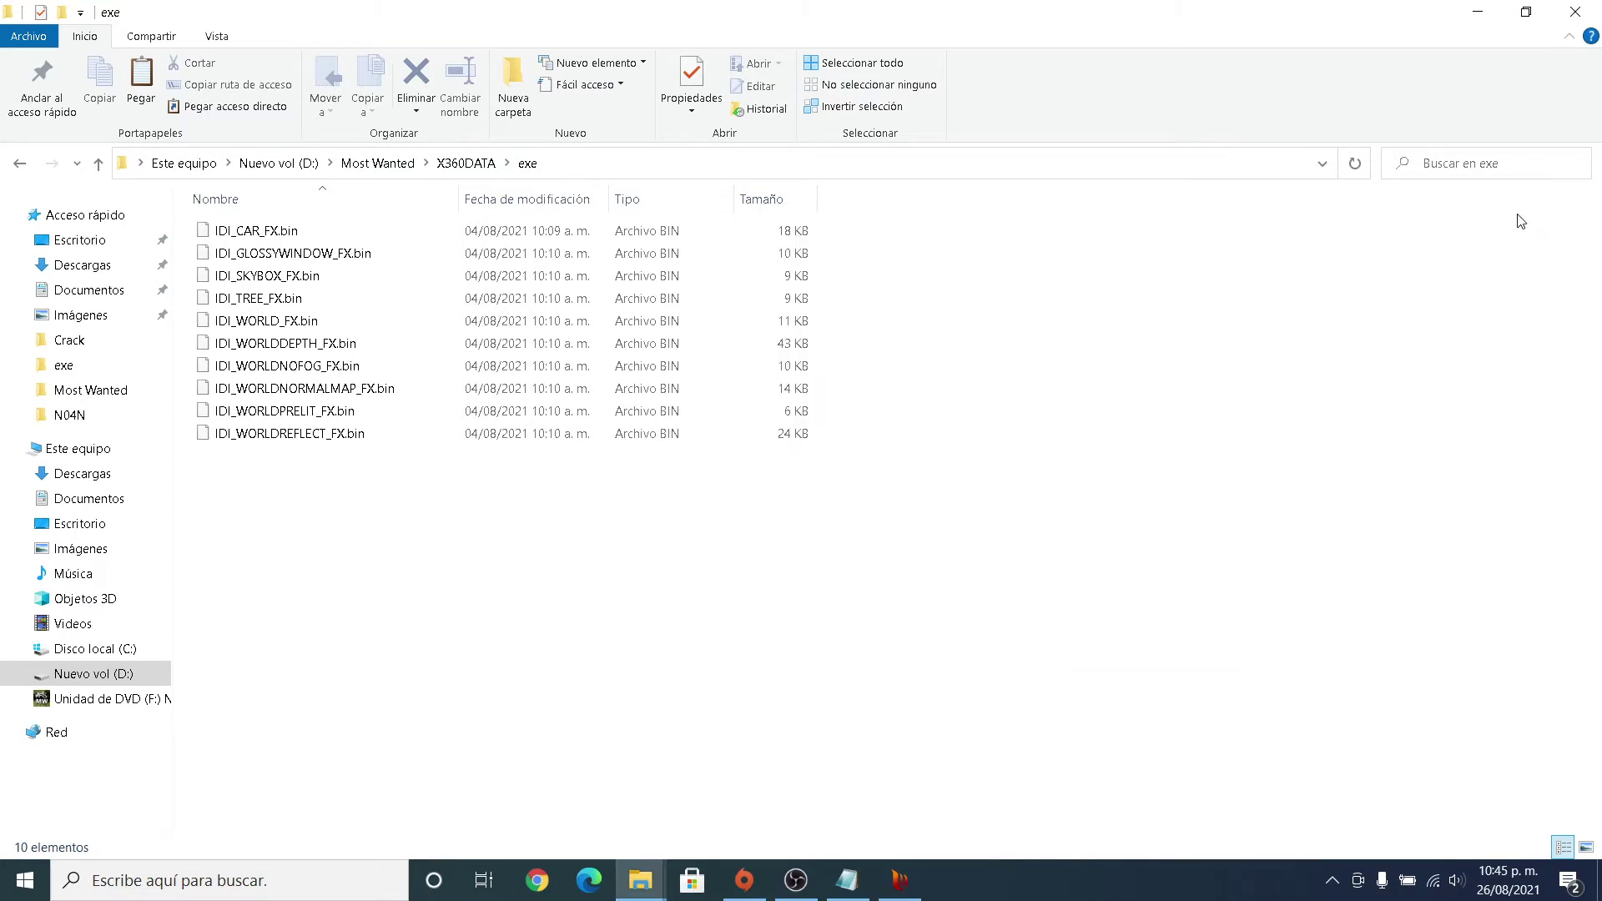
Go back from the exe folder to the Most Wanted game folder and bring its program files into view.
left_click(19, 162)
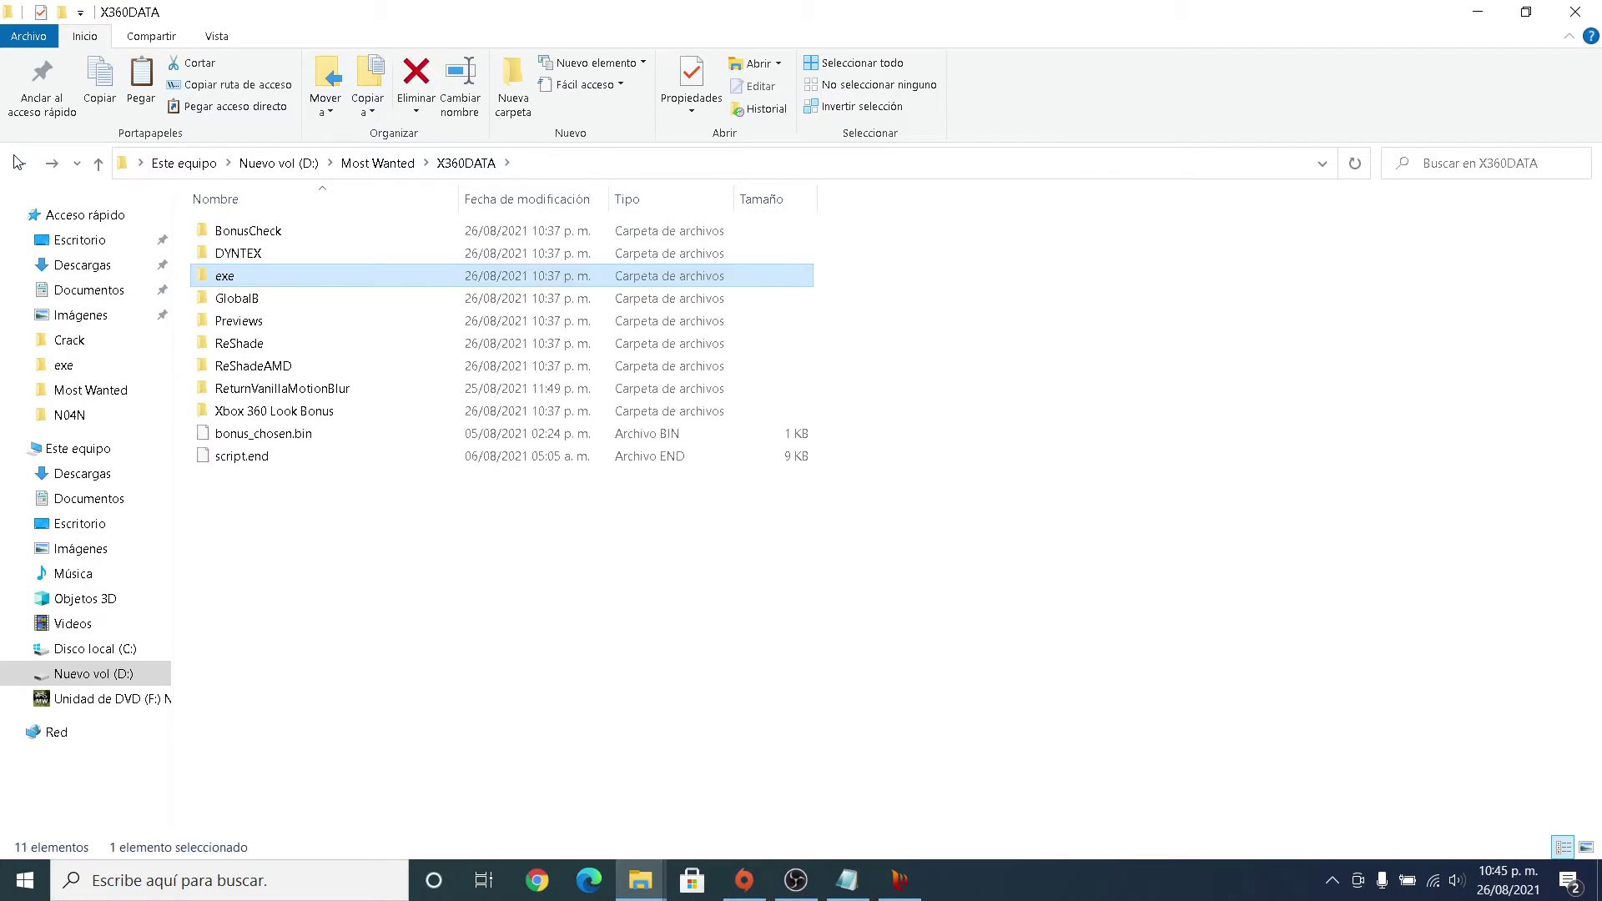
left_click(19, 162)
scroll(644, 577, "down", 3)
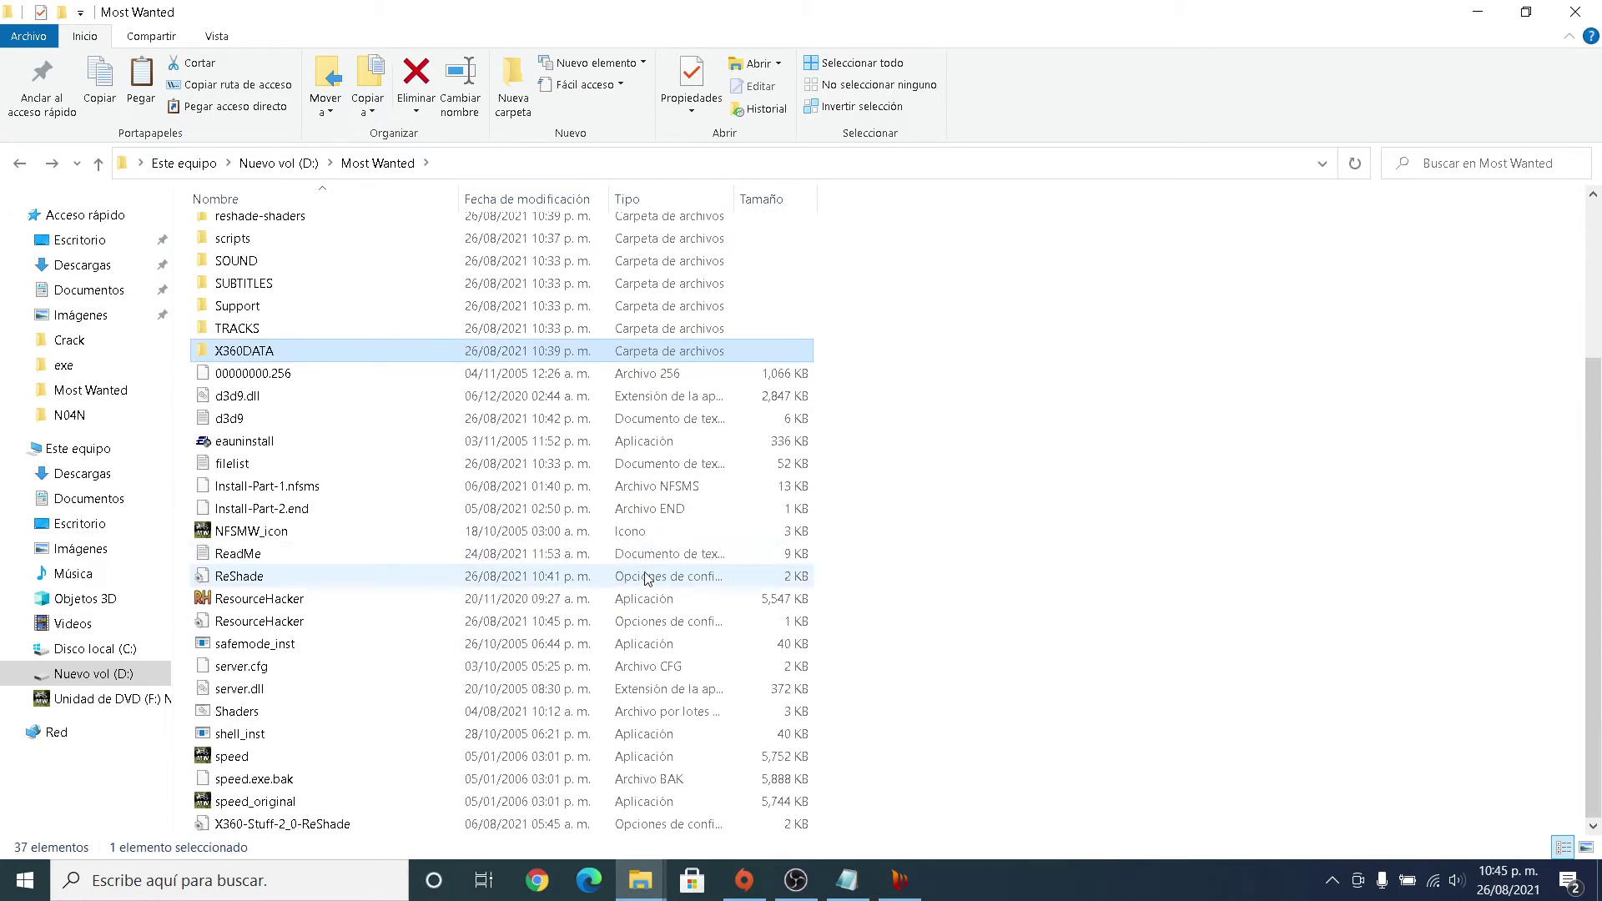
Delete the speed_original application from the Most Wanted game folder.
left_click(723, 807)
right_click(722, 808)
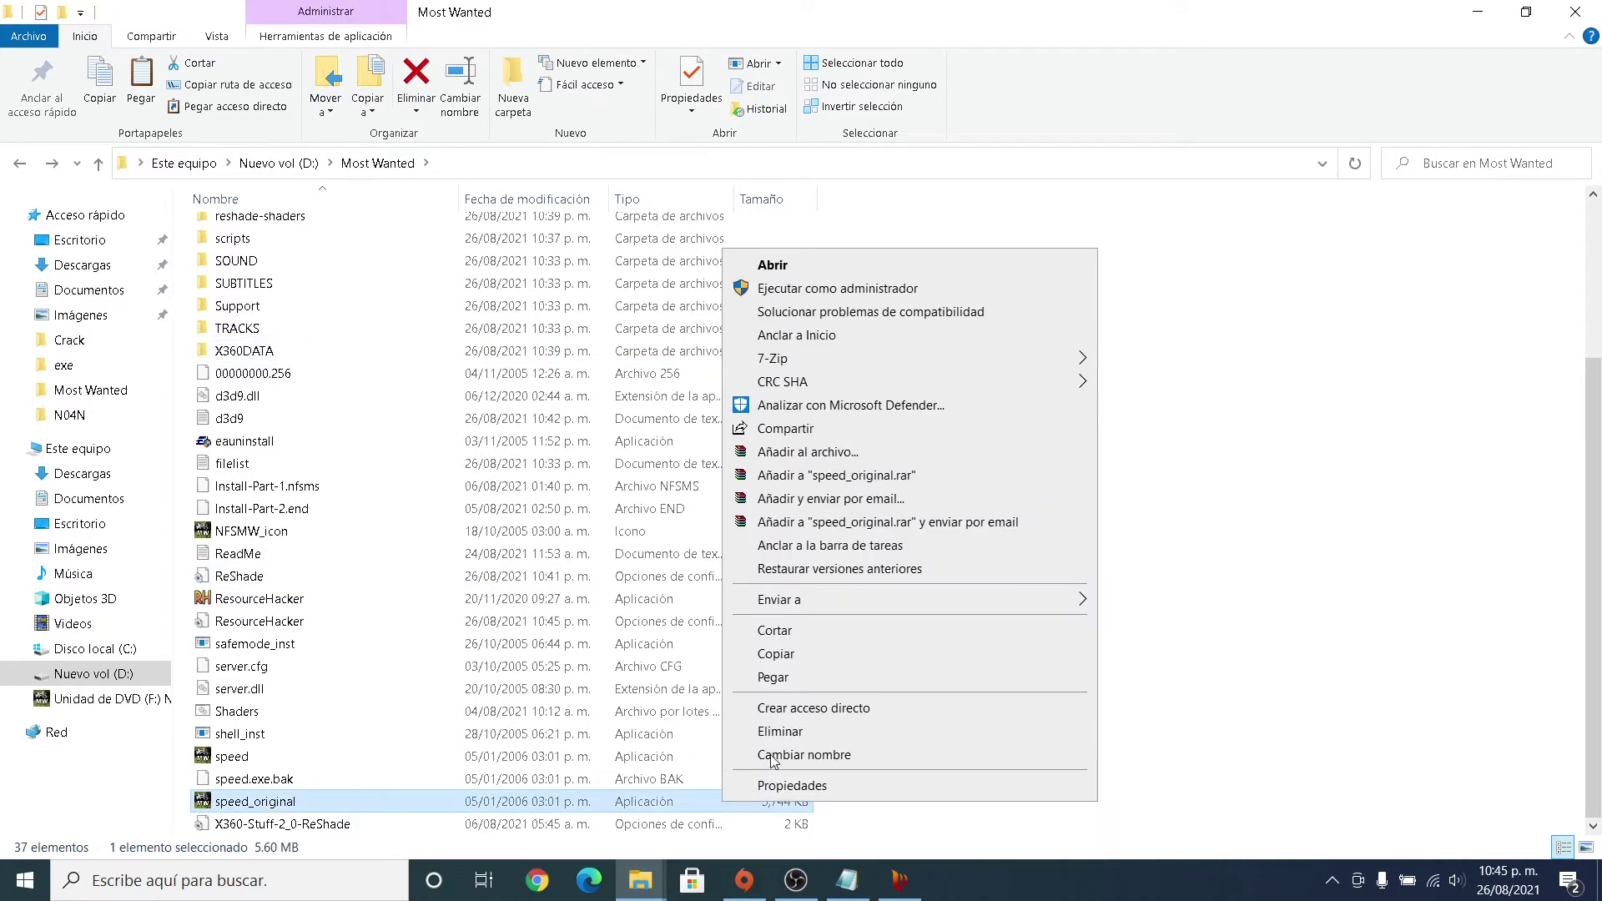
left_click(835, 732)
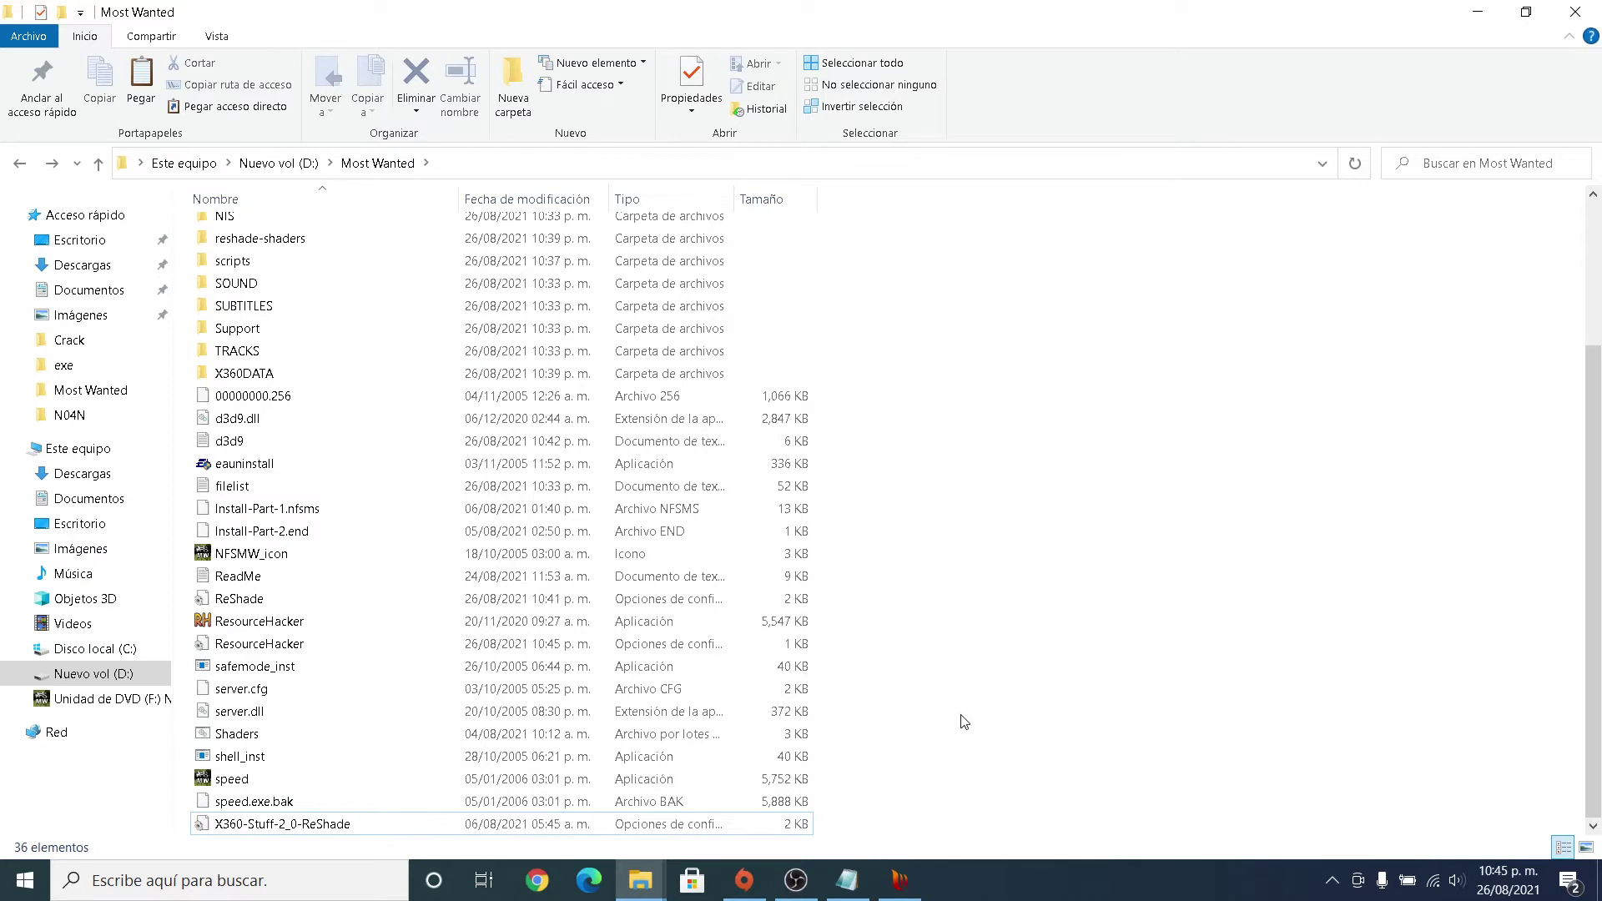
Copy dinput8.dll from the innermost NFSMWFEShadows folder of the 88aad1-NFSMWFEShadows download into the Most Wanted game folder.
left_click(640, 881)
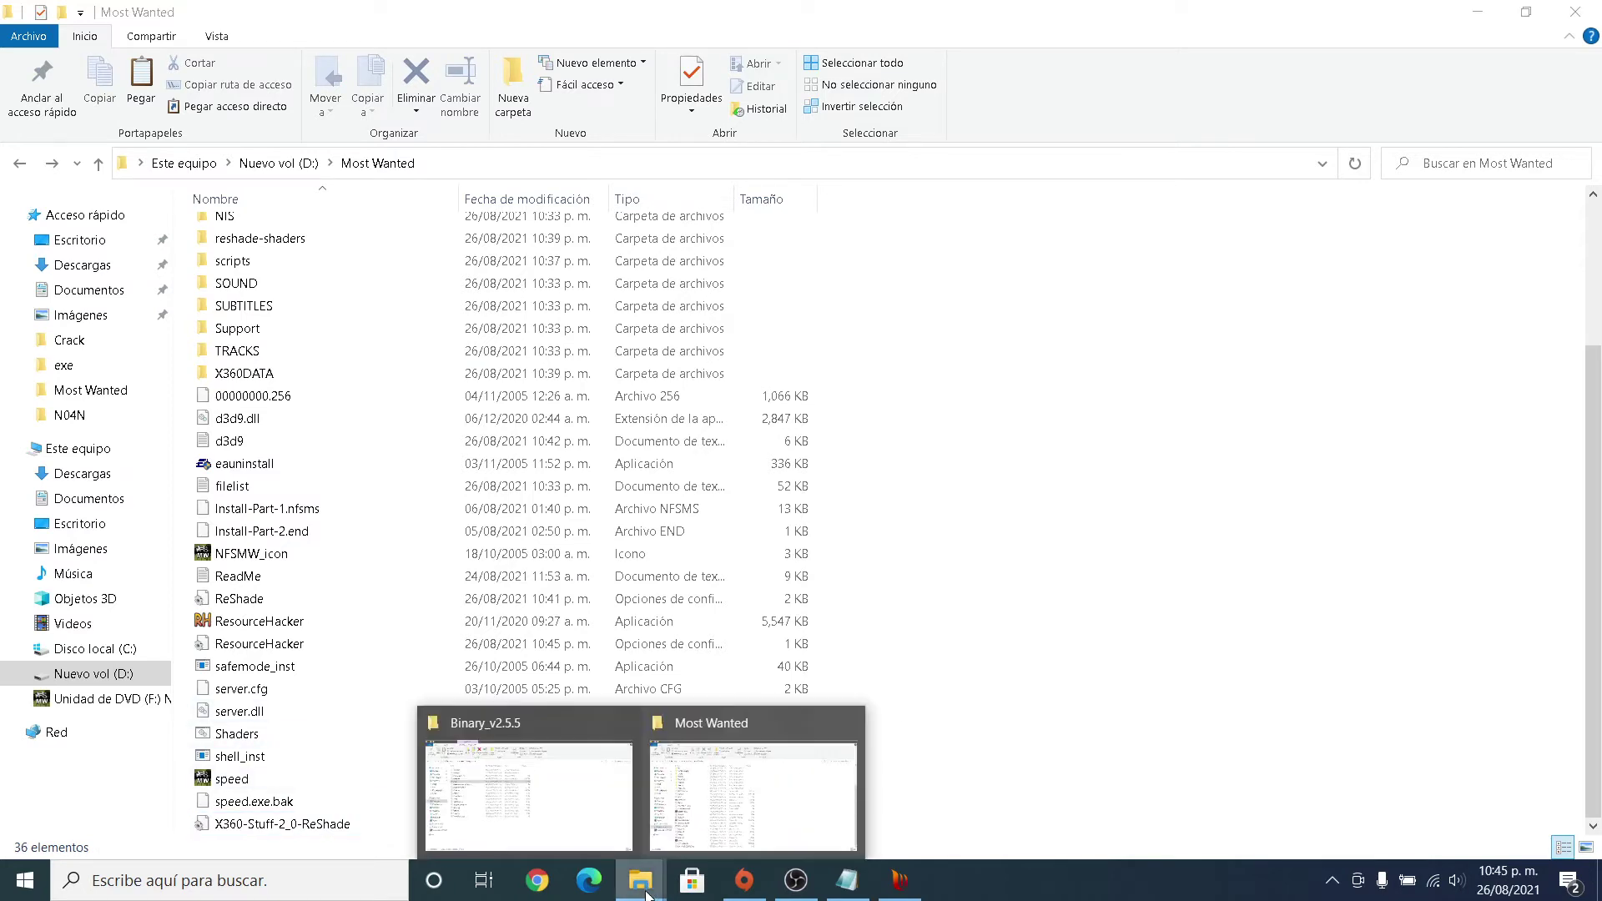
left_click(567, 799)
left_click(254, 167)
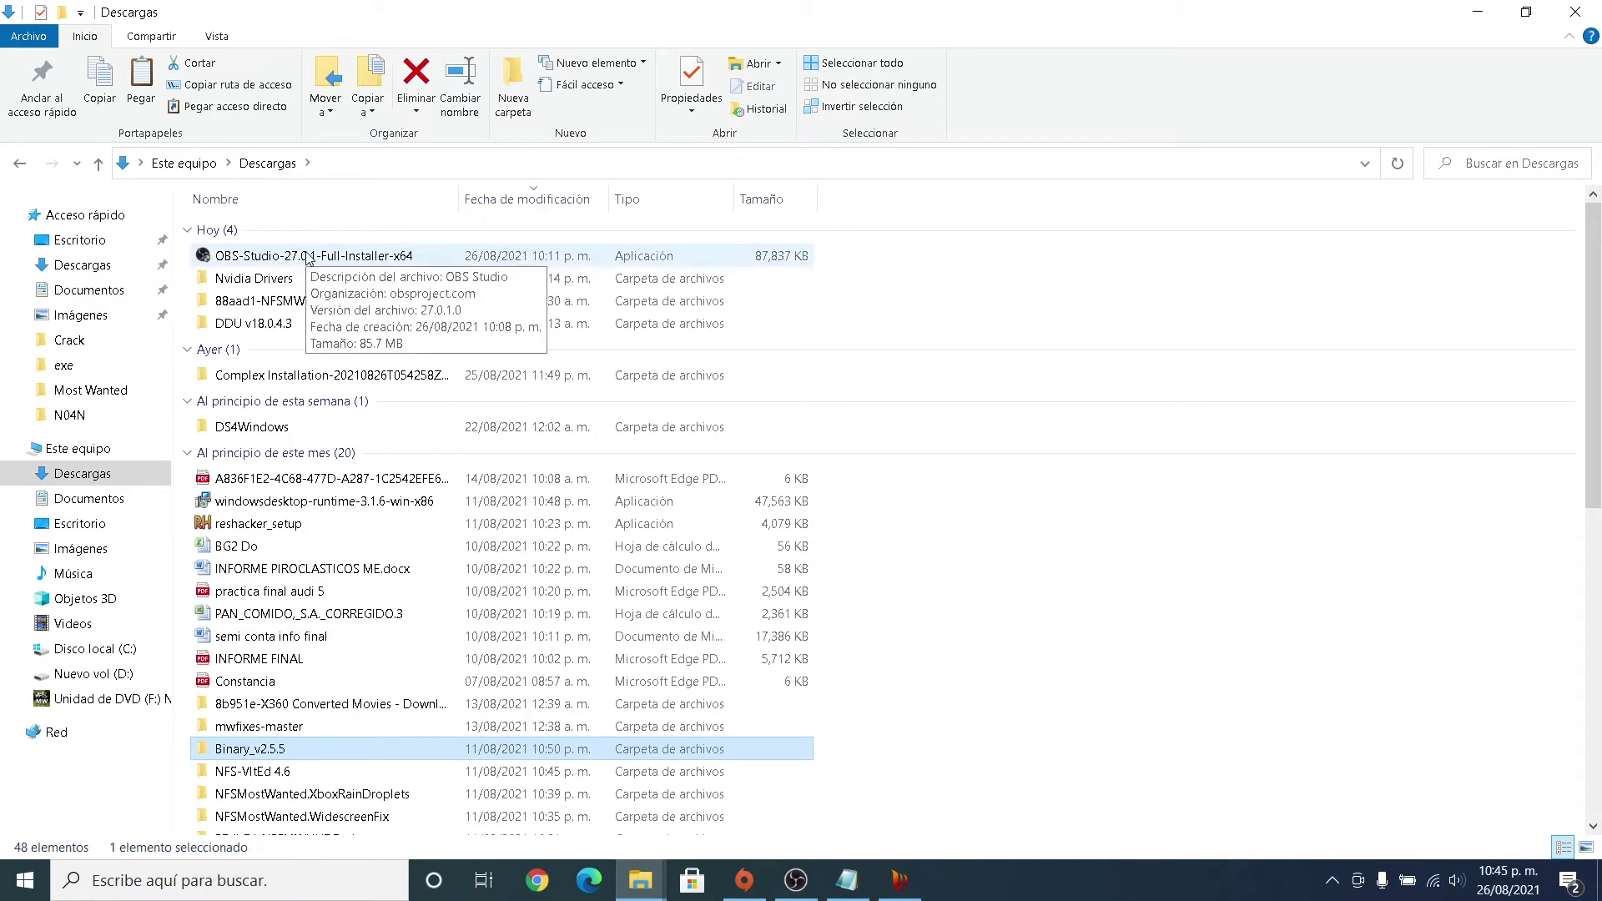
double_click(288, 300)
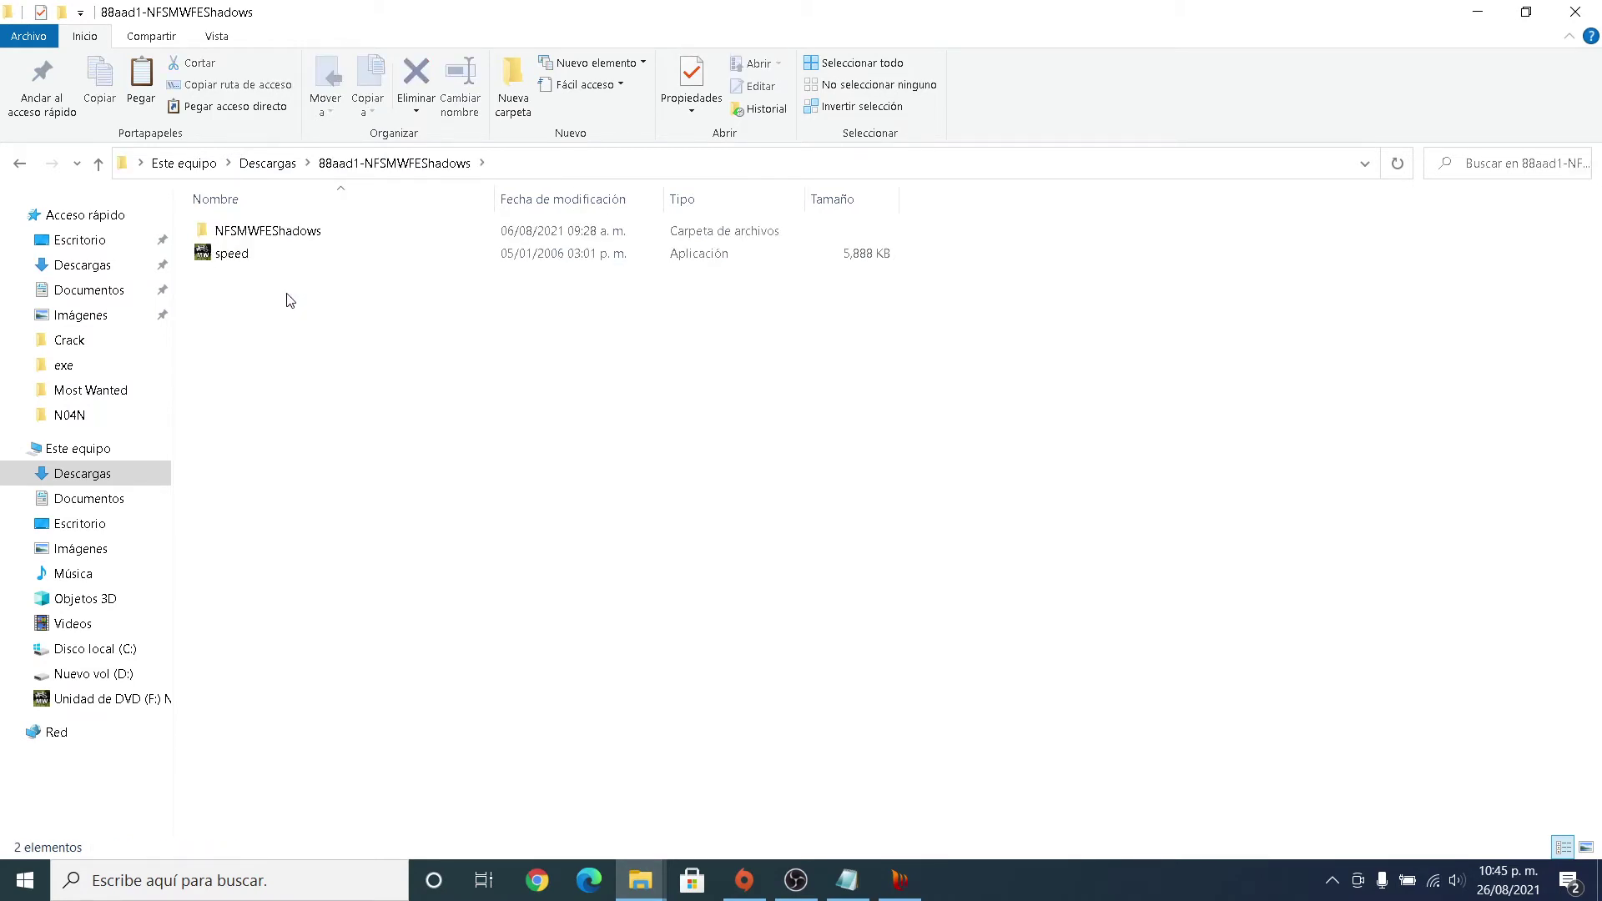
double_click(303, 233)
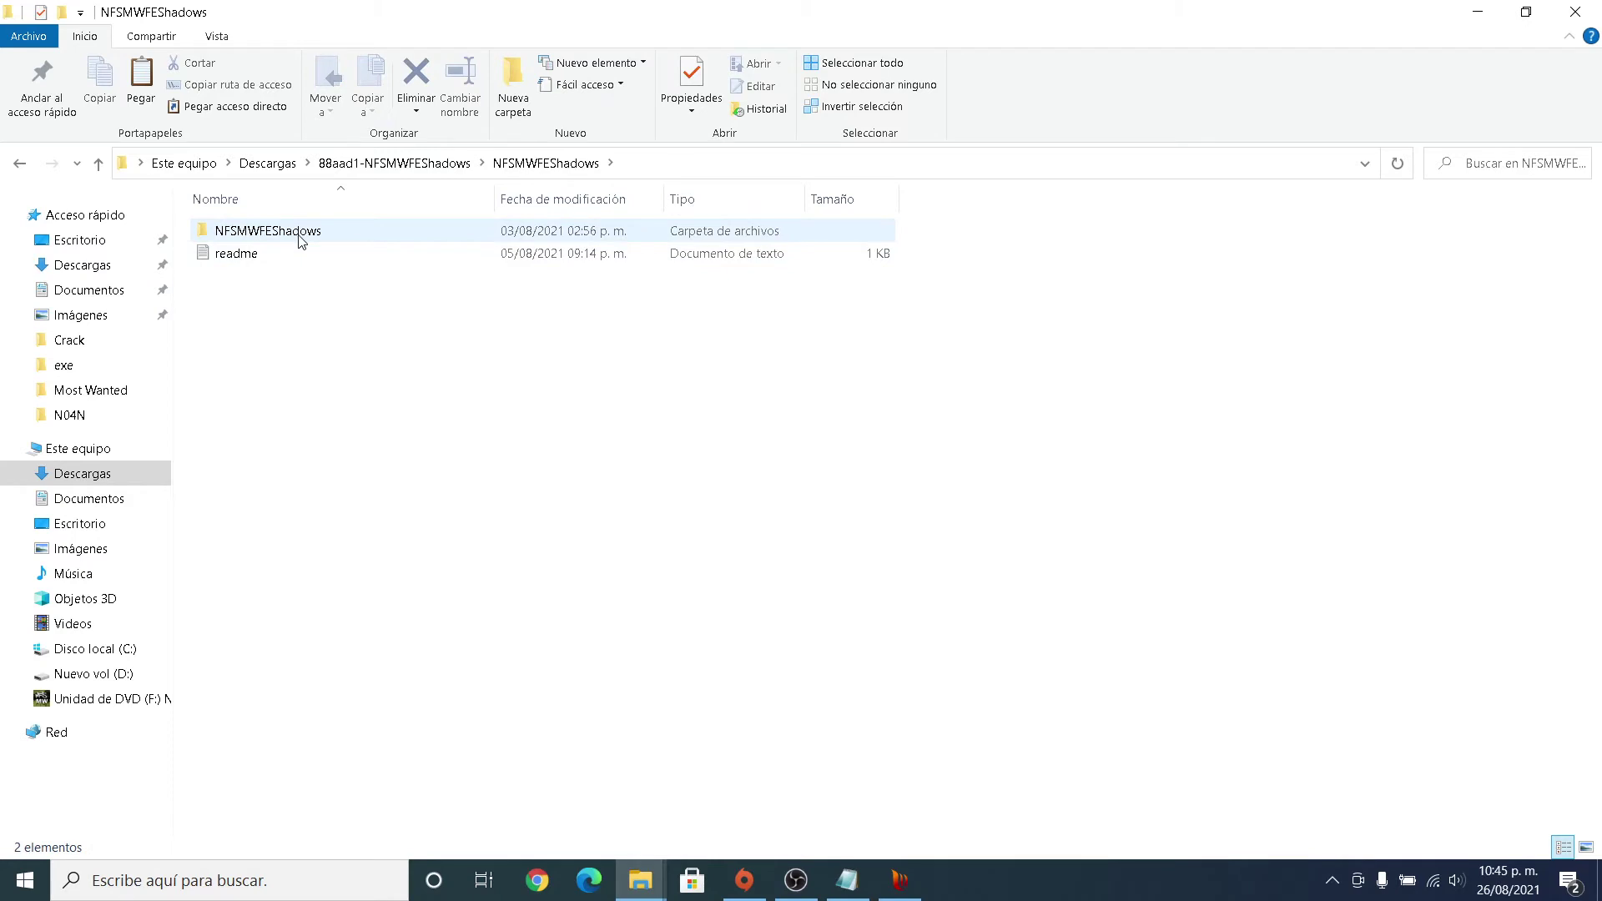
double_click(300, 240)
left_click_drag(254, 328, 292, 237)
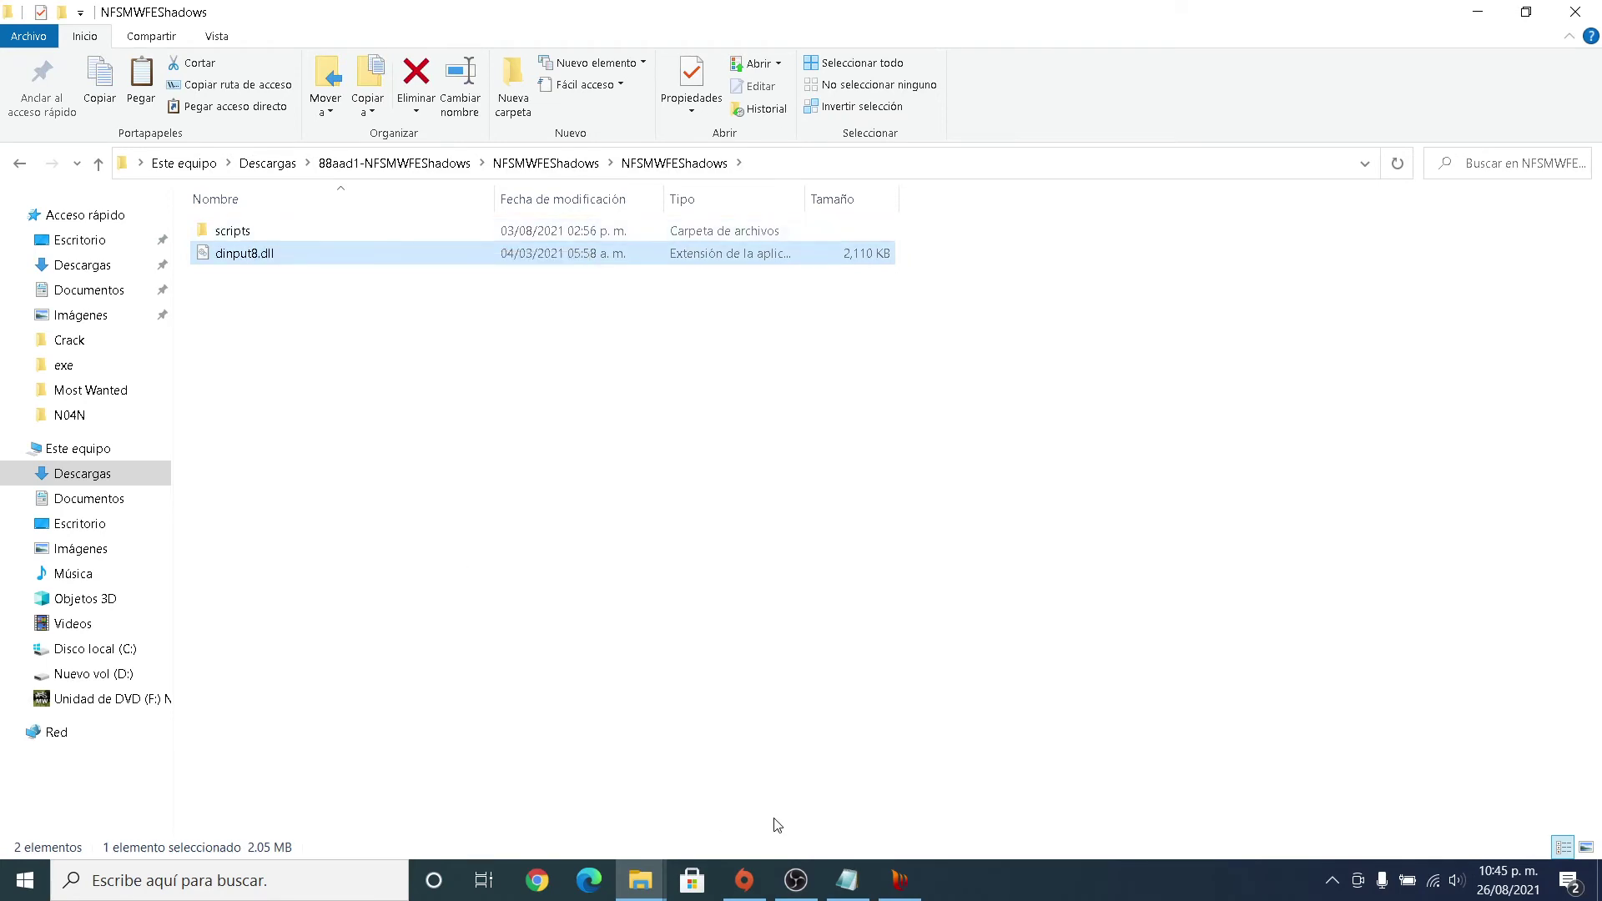
mouse_move(654, 883)
left_click(701, 822)
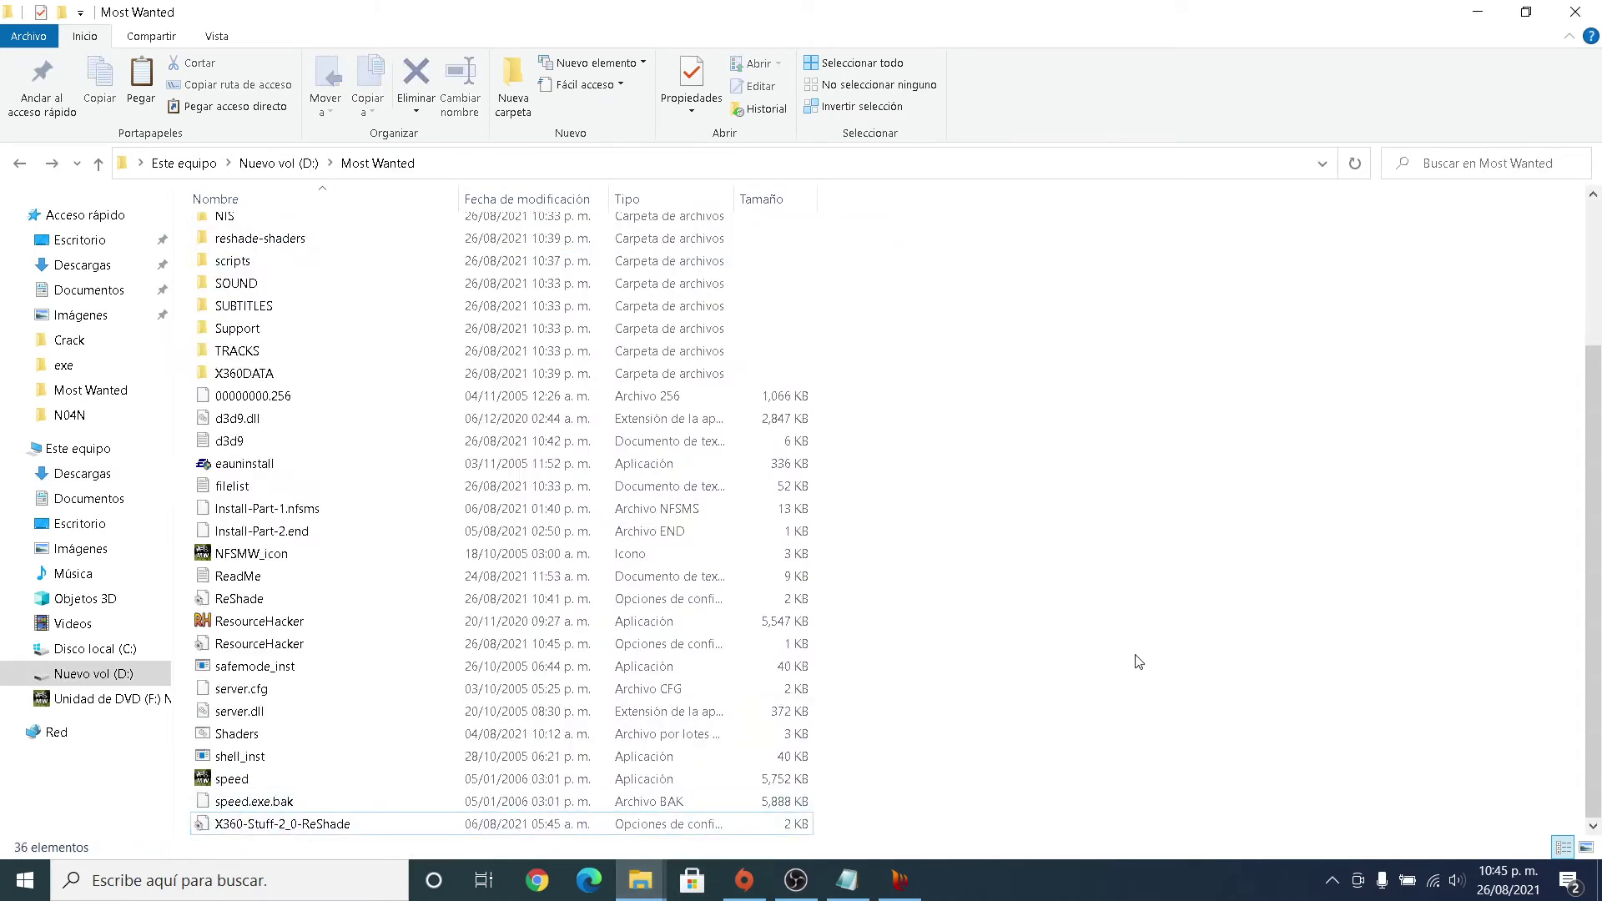
key("ctrl+v")
Return to the Descargas folder and open the mwfixes-master folder.
left_click(640, 880)
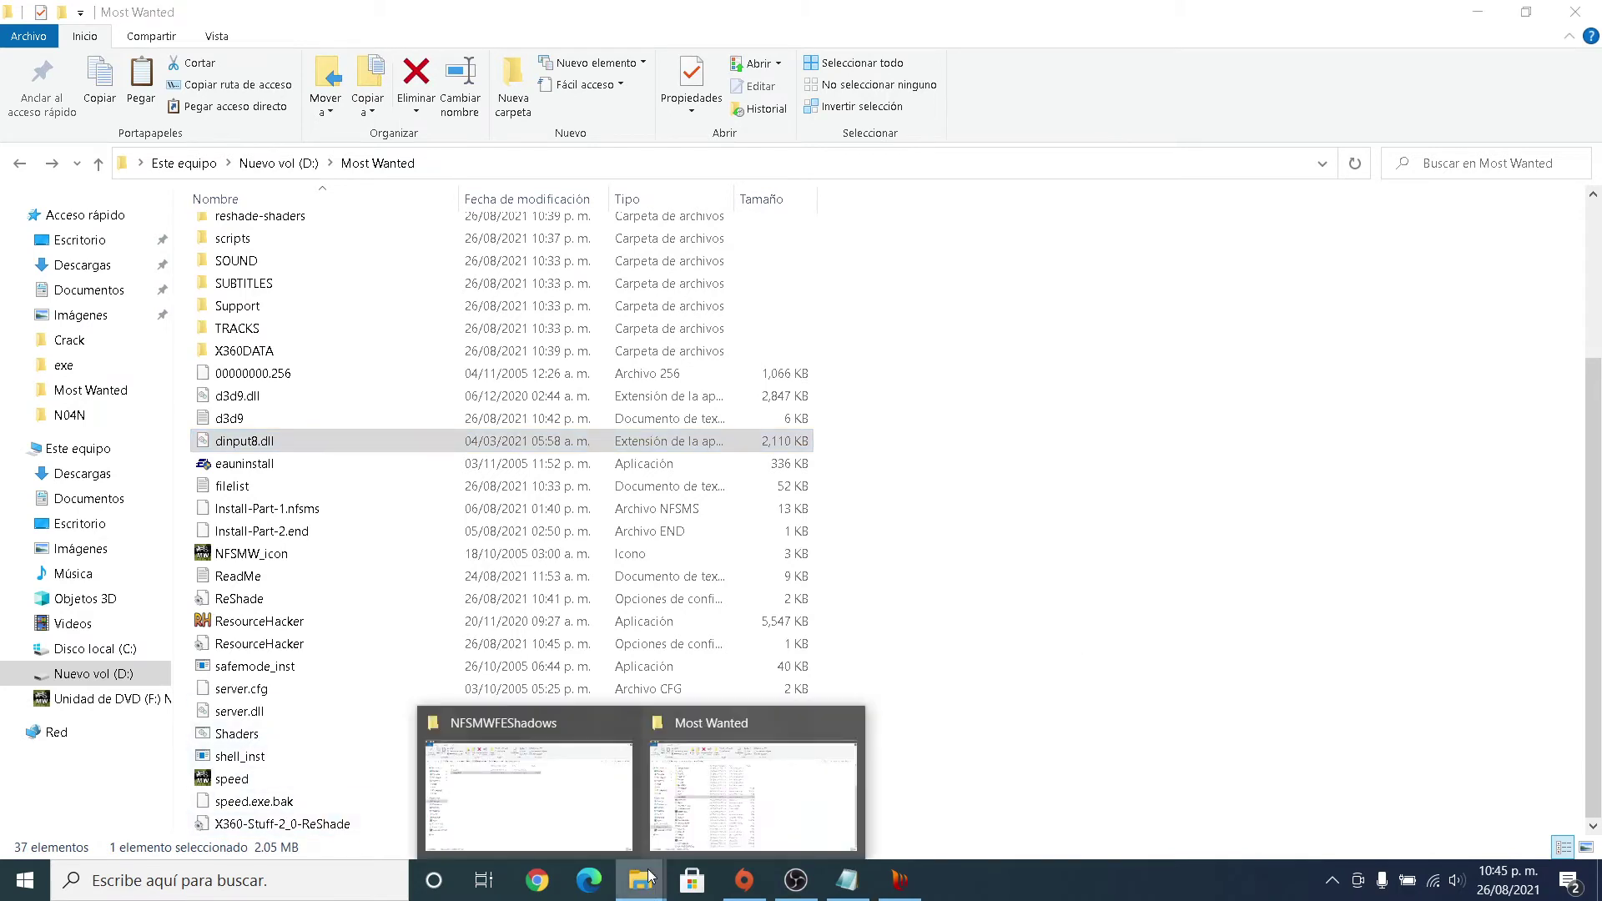
left_click(567, 793)
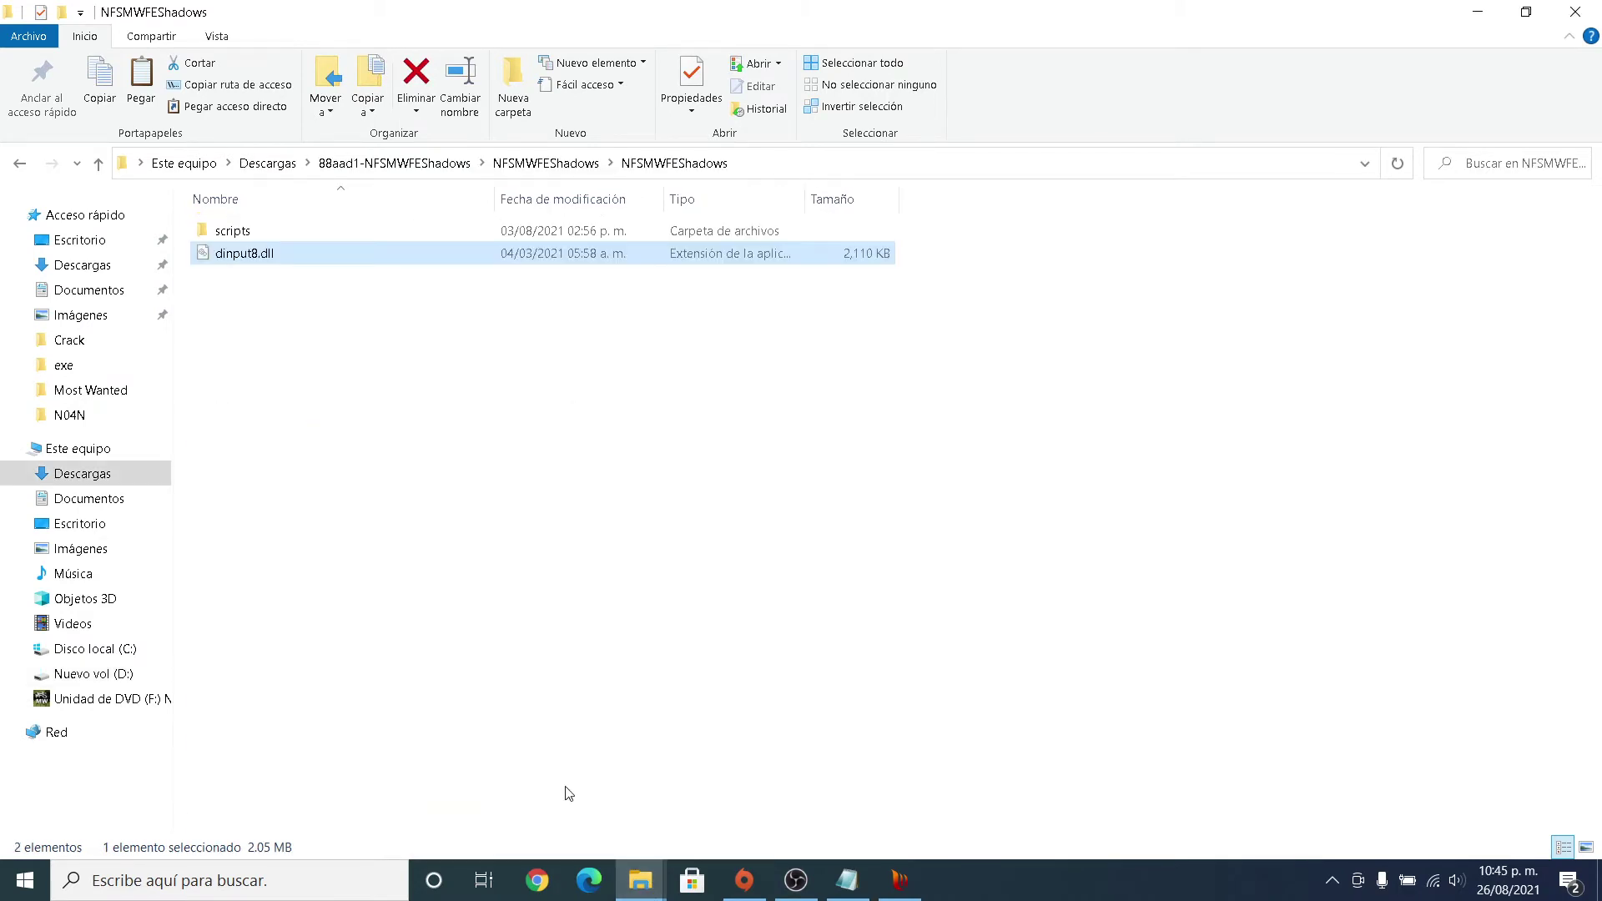
left_click(27, 164)
left_click(28, 164)
left_click(35, 166)
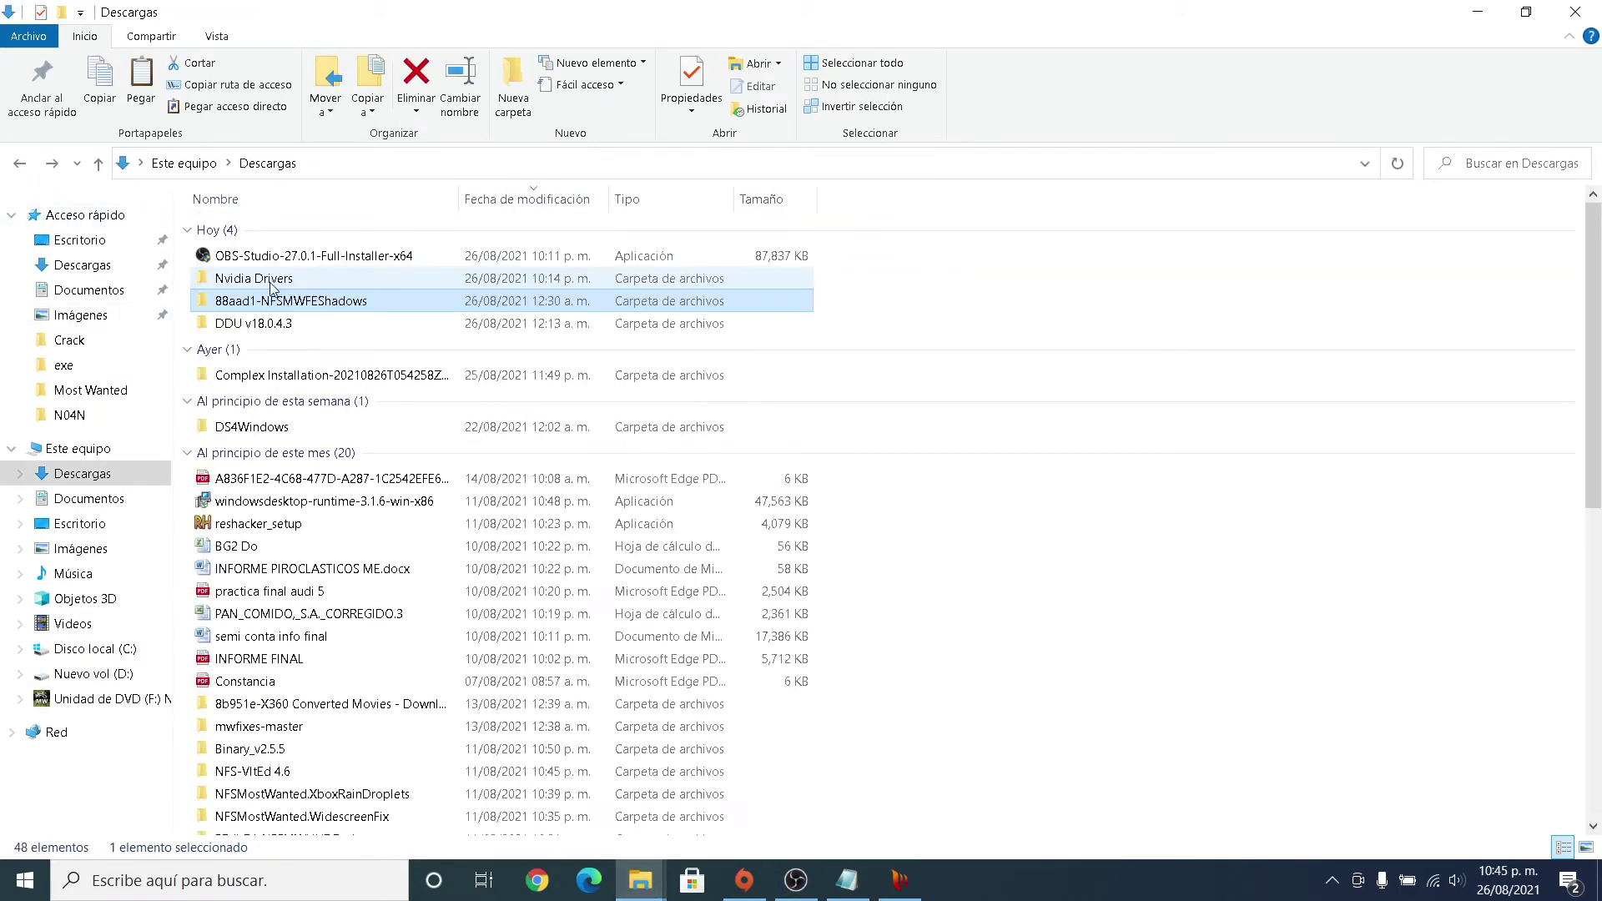
scroll(278, 292, "down", 1)
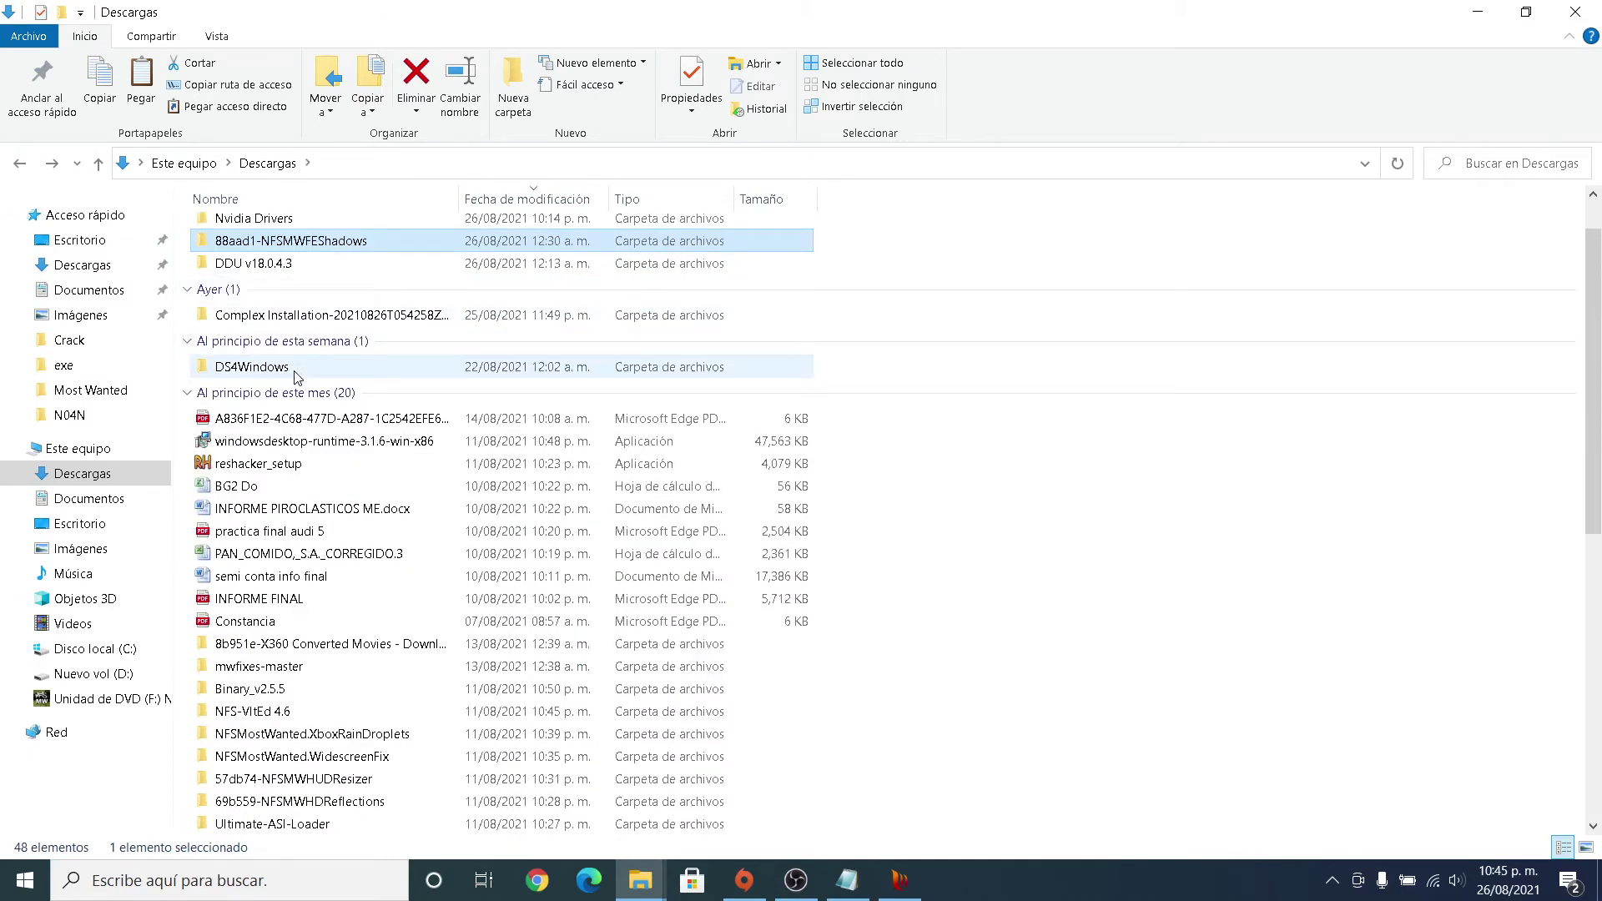
scroll(294, 376, "down", 3)
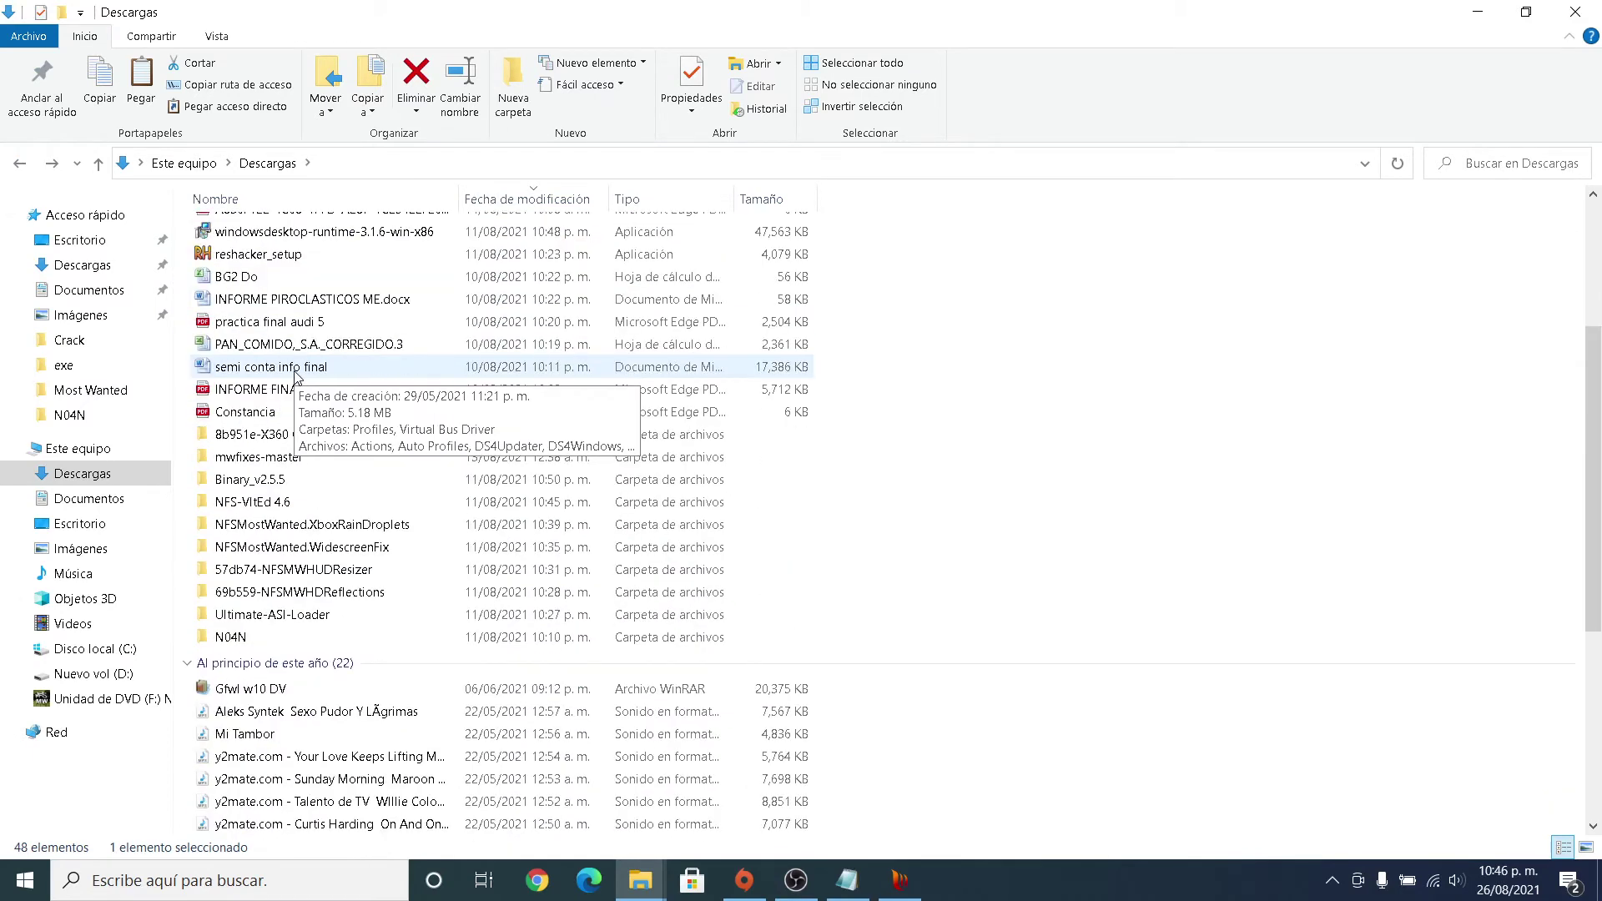
double_click(265, 457)
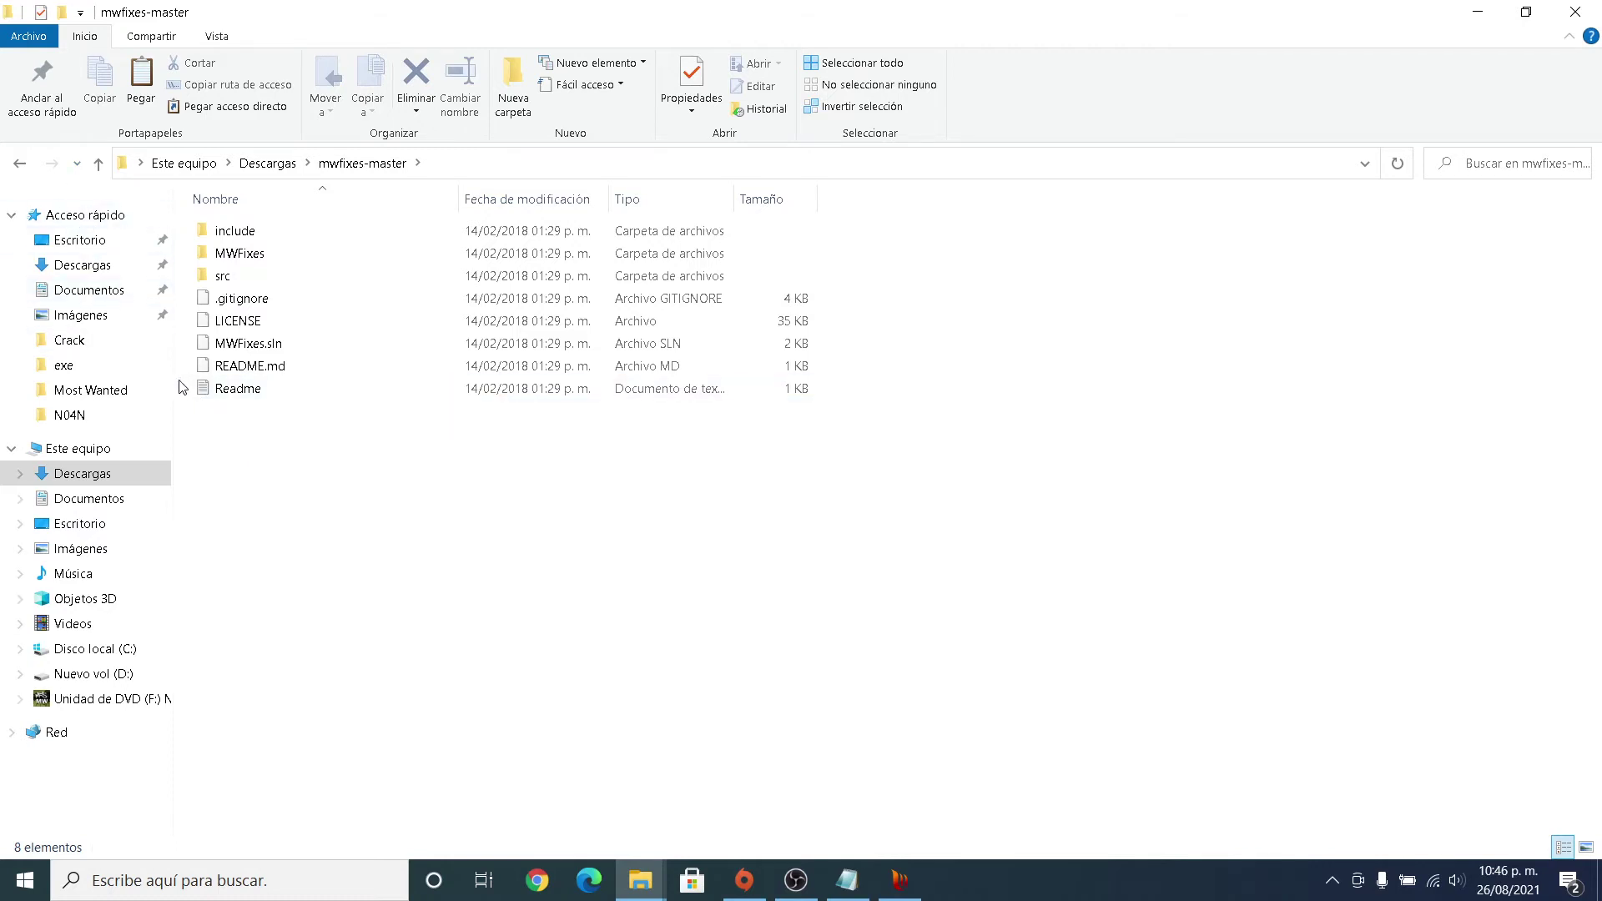
Read the installation instructions in the mwfixes-master Readme text document and close it.
left_click_drag(185, 380, 351, 227)
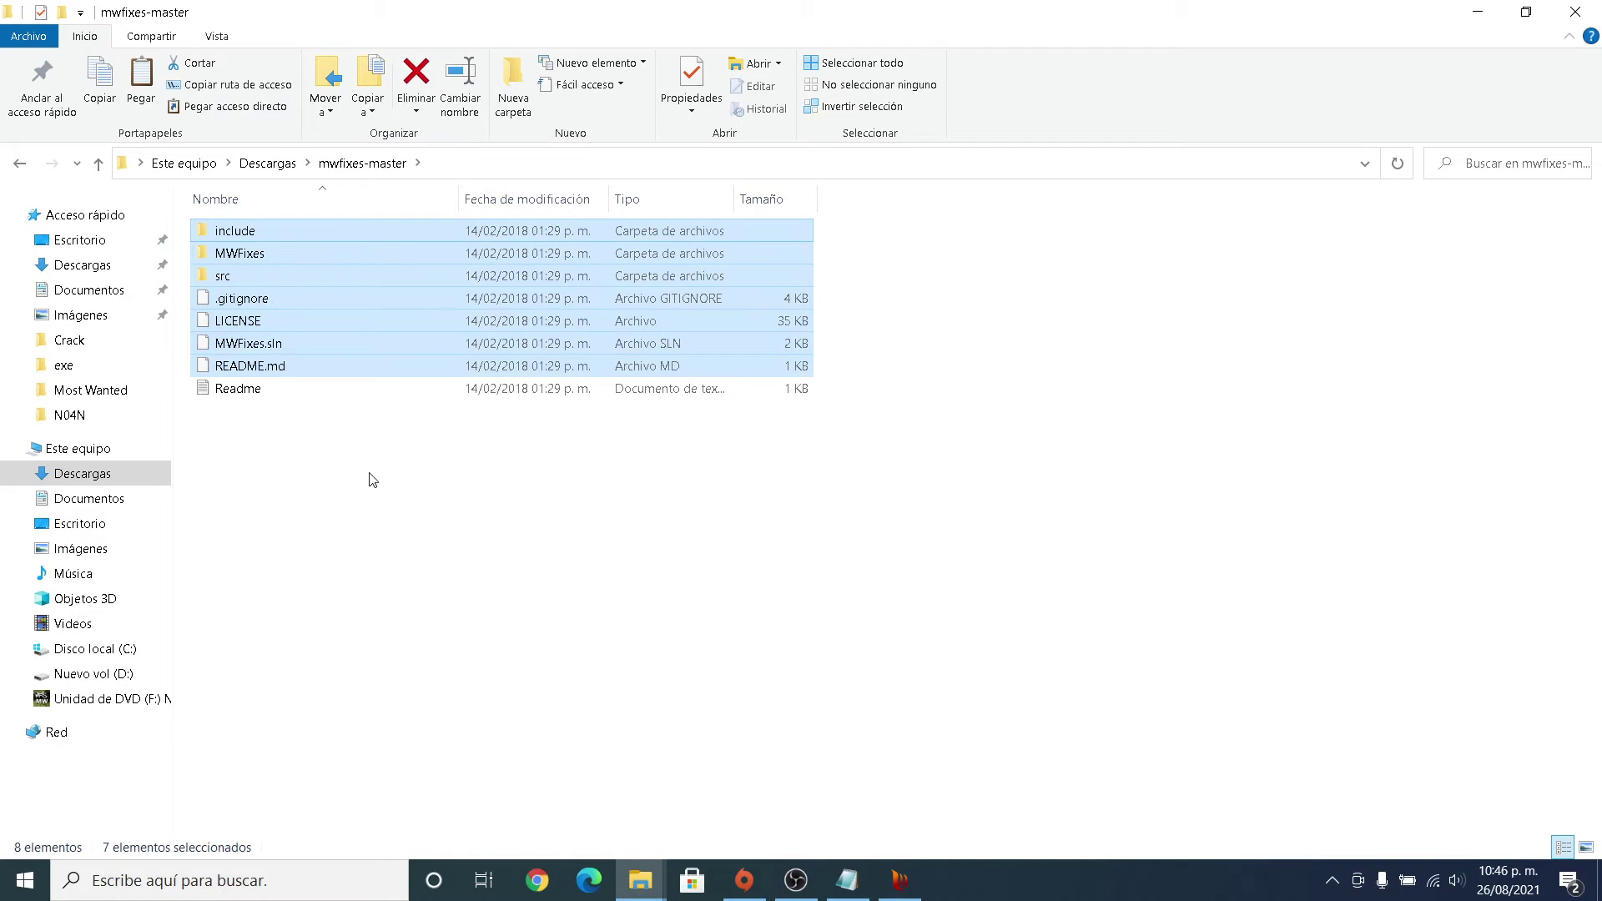
double_click(280, 390)
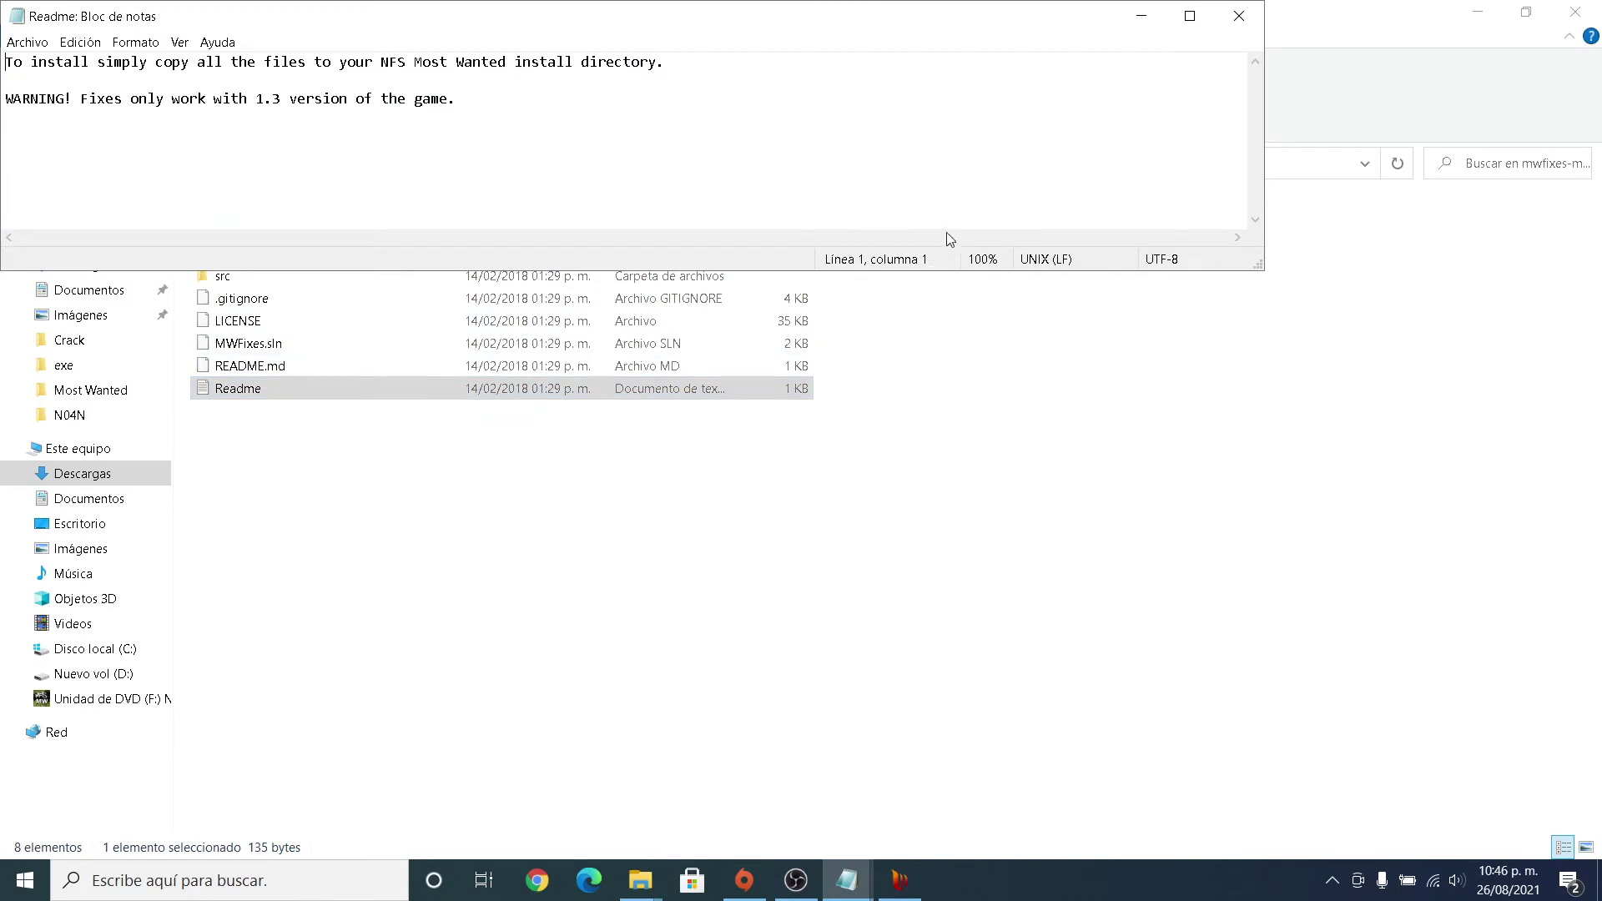
left_click(1239, 17)
Copy everything in mwfixes-master except the Readme text document into the Most Wanted game folder.
left_click_drag(186, 372, 358, 232)
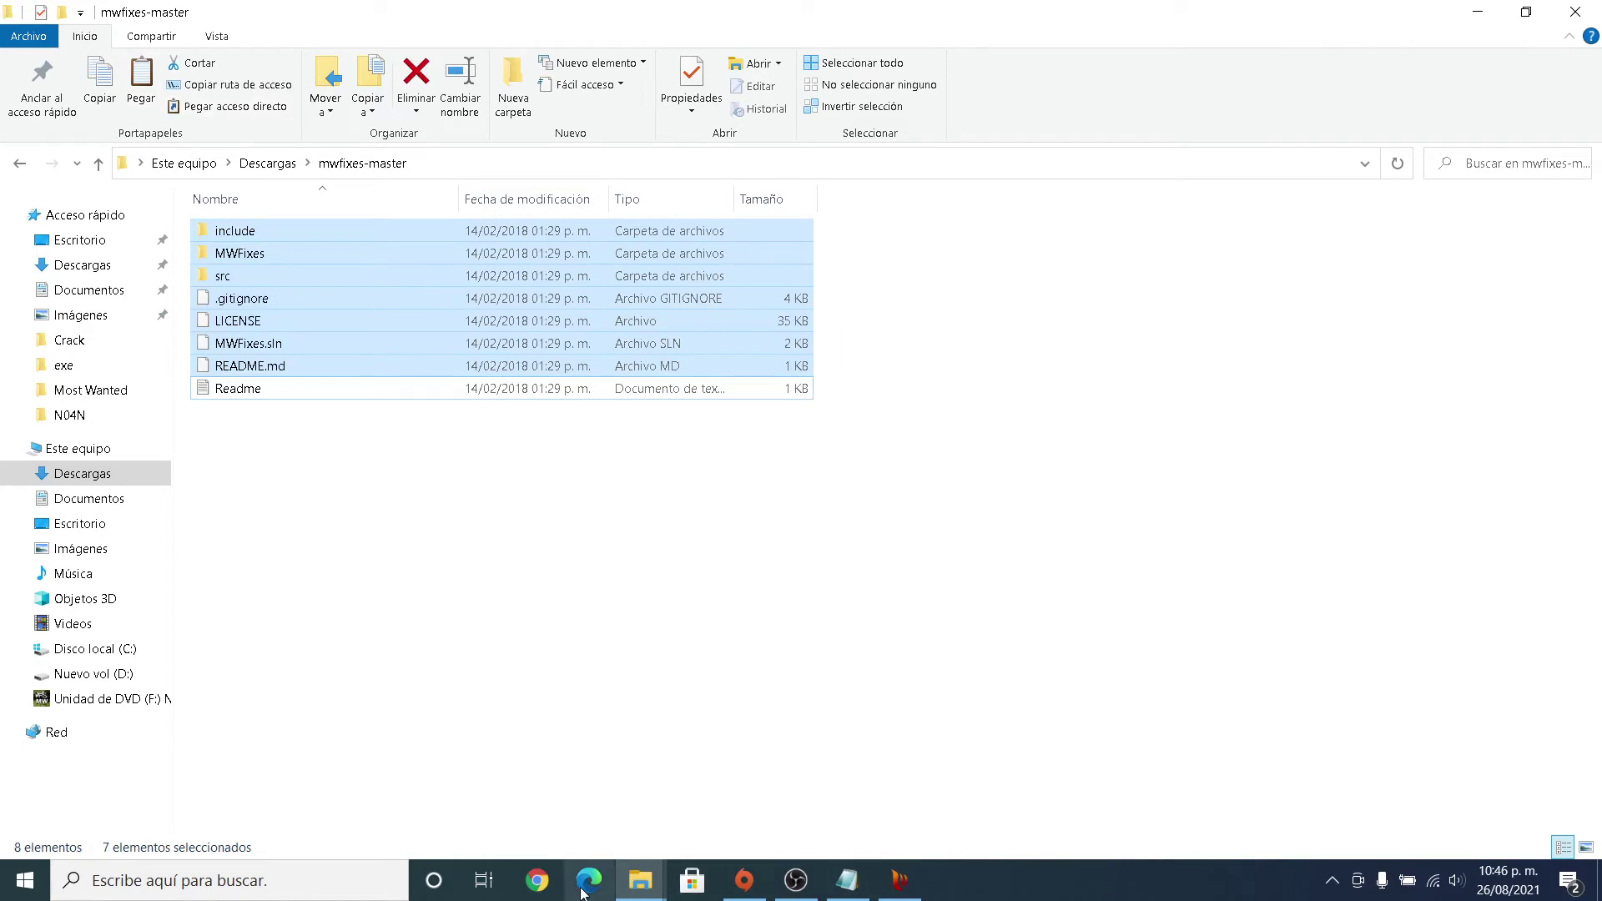
left_click(640, 880)
left_click(655, 797)
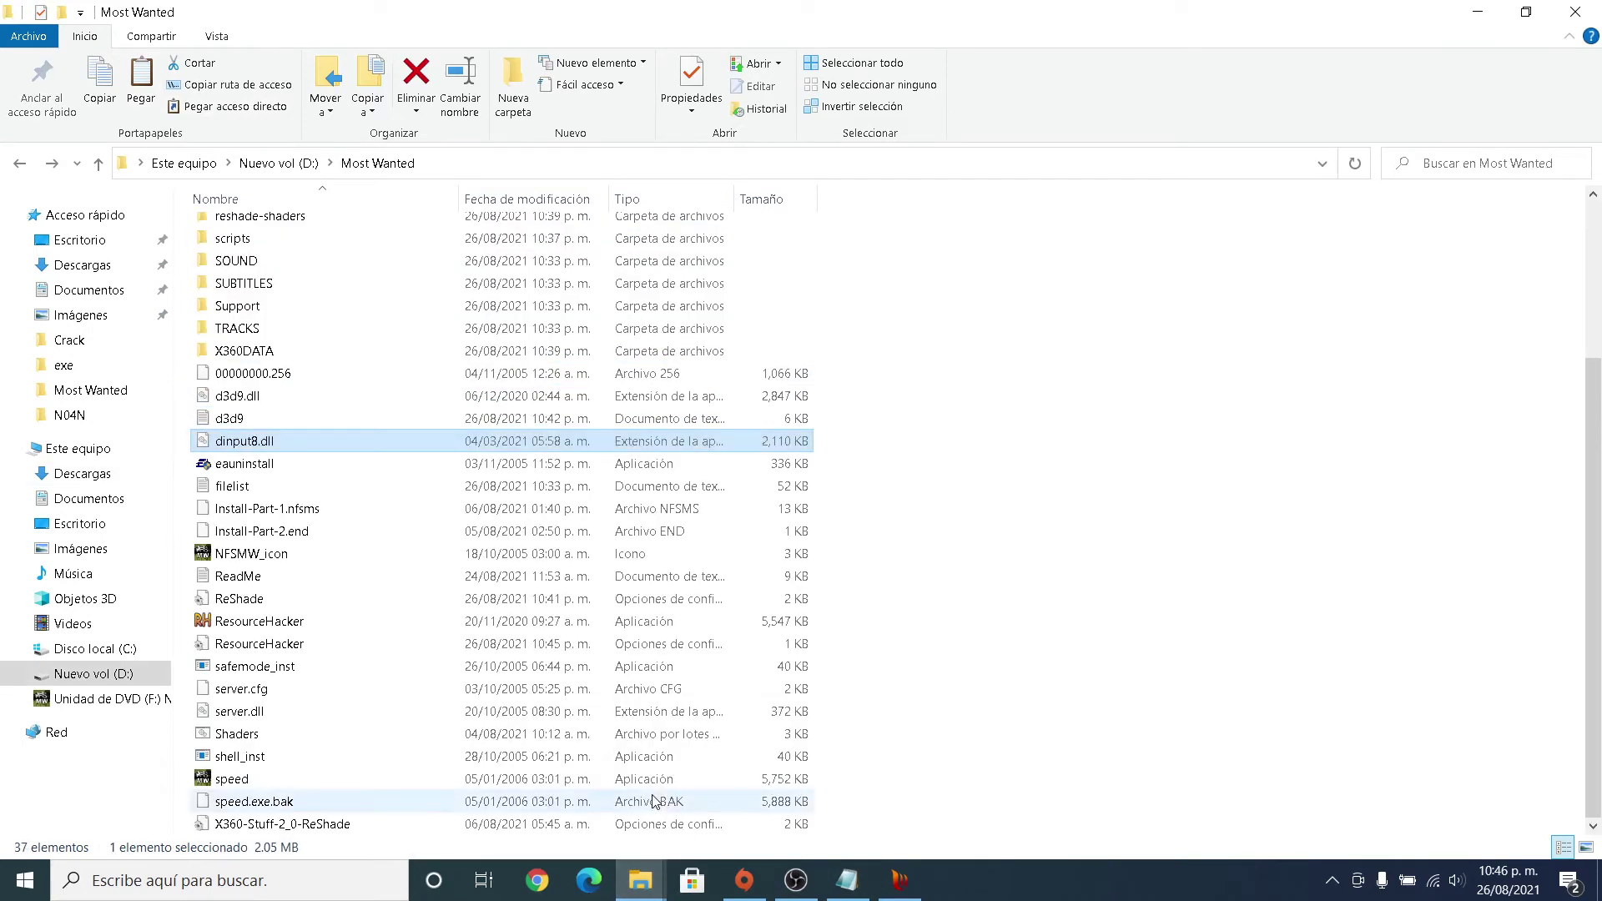
key("ctrl+v")
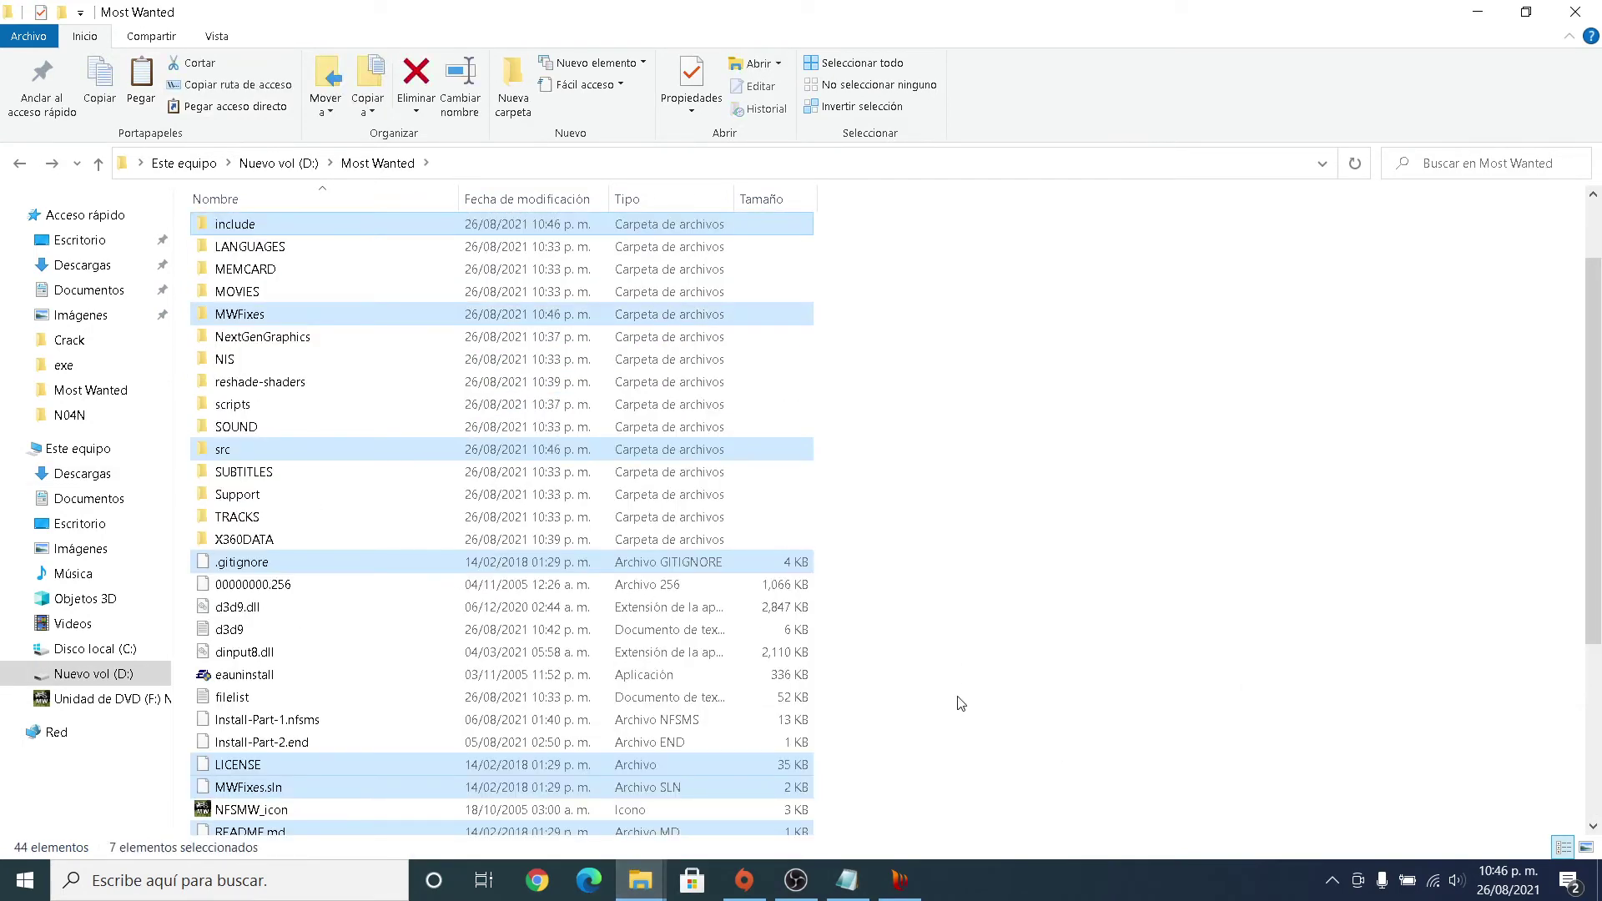
Copy NFSMostWanted.XboxRainDroplets.asi from its folder in Descargas to the clipboard and go back to Descargas.
left_click(643, 877)
left_click(526, 792)
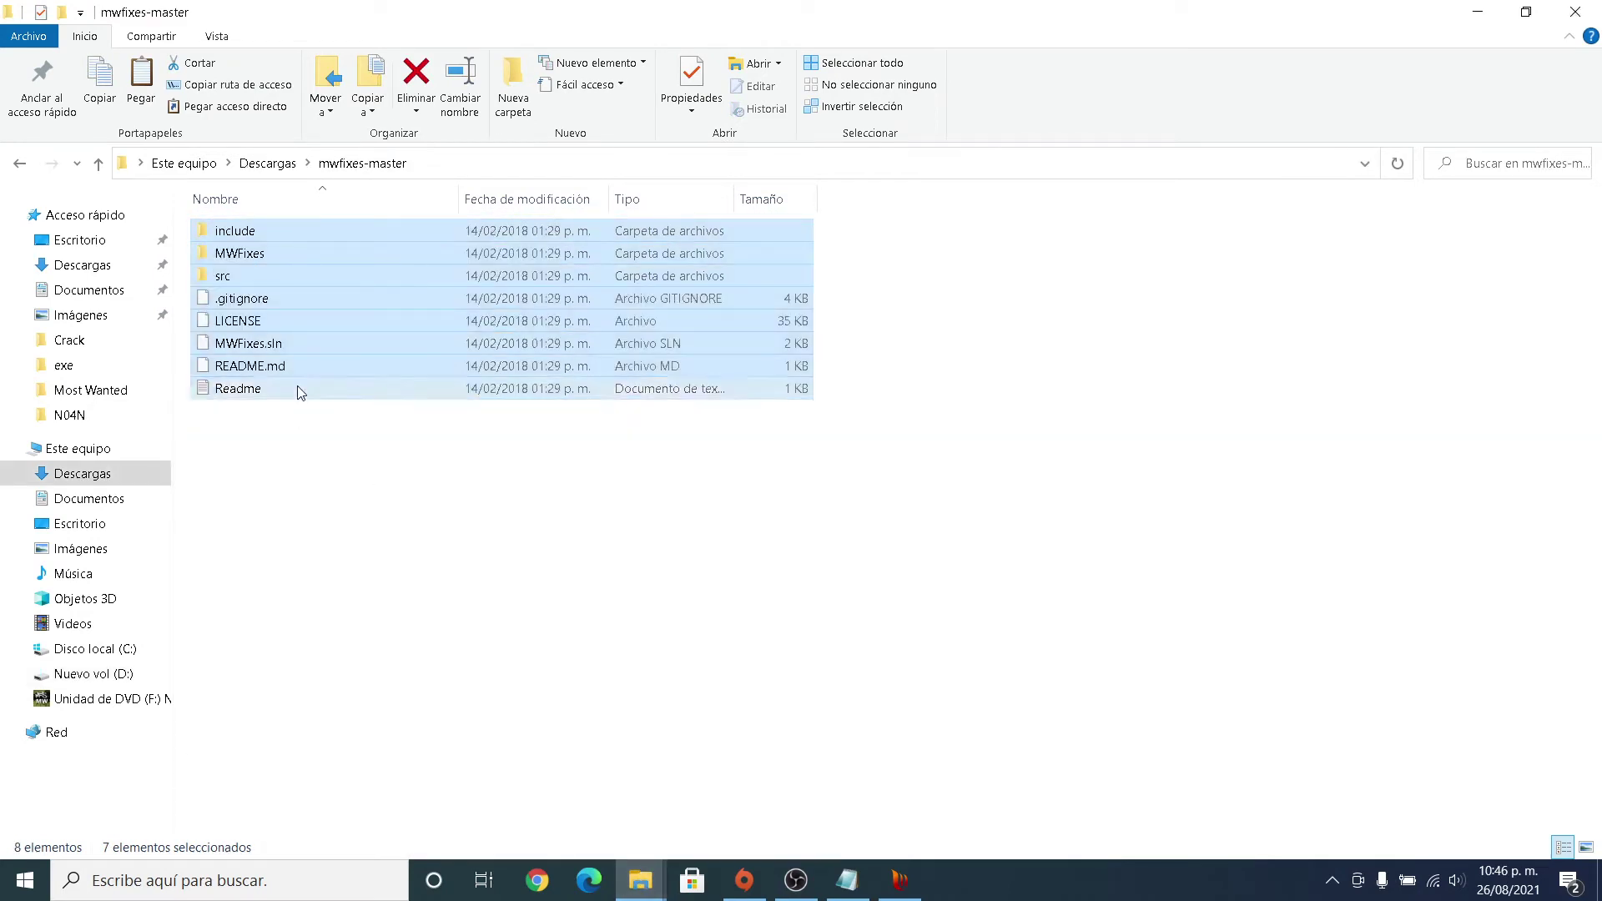
left_click(19, 163)
scroll(413, 517, "down", 2)
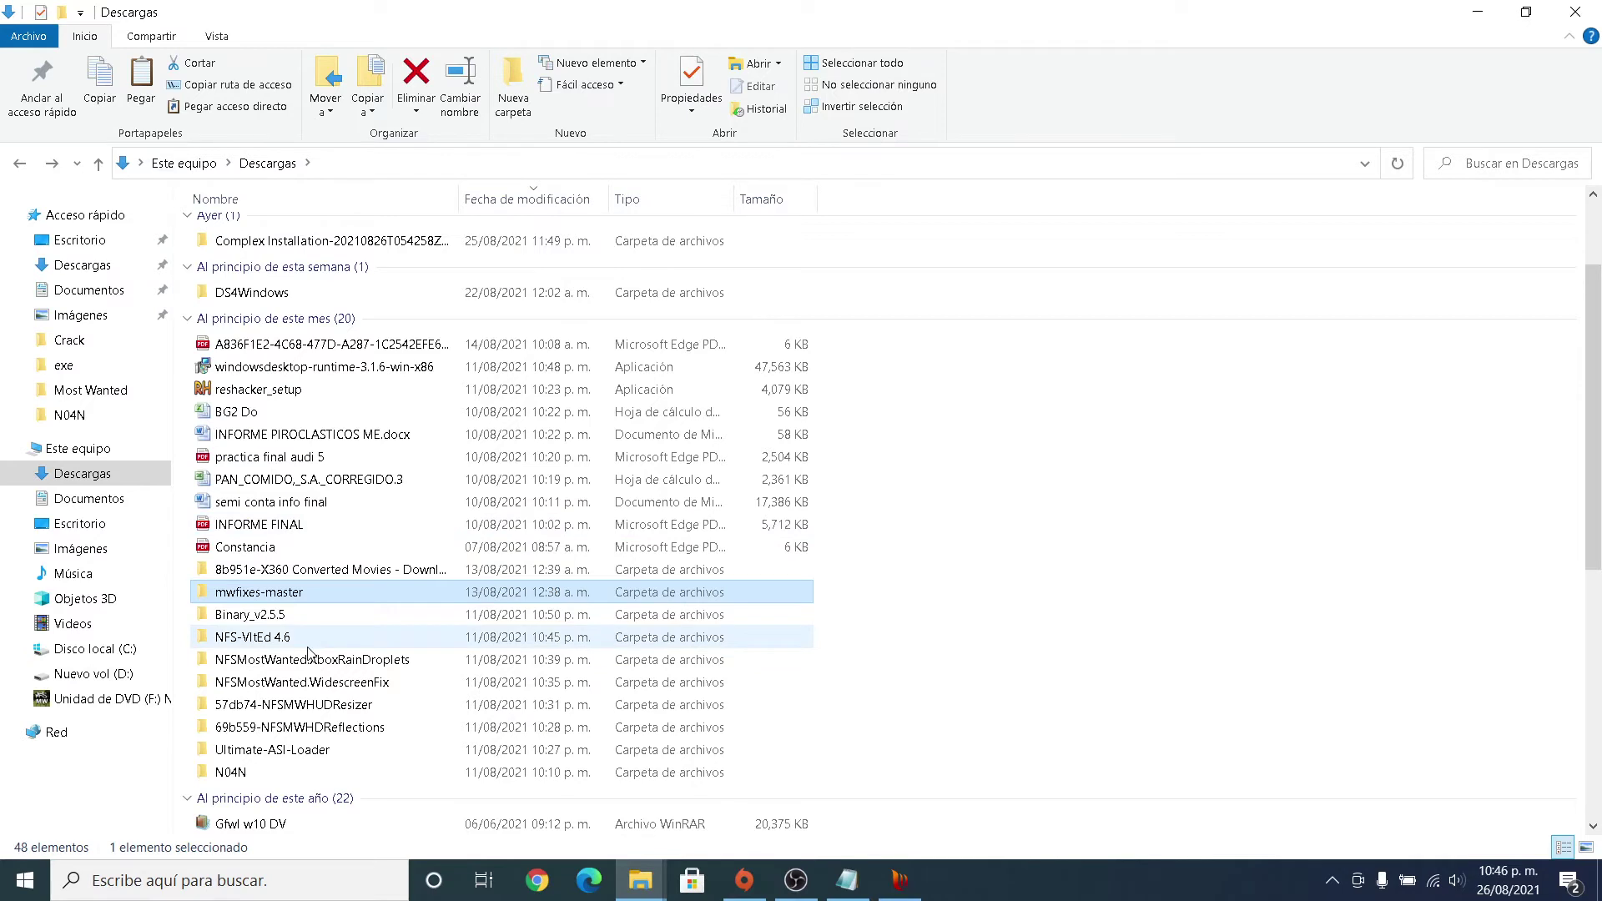
mouse_move(308, 652)
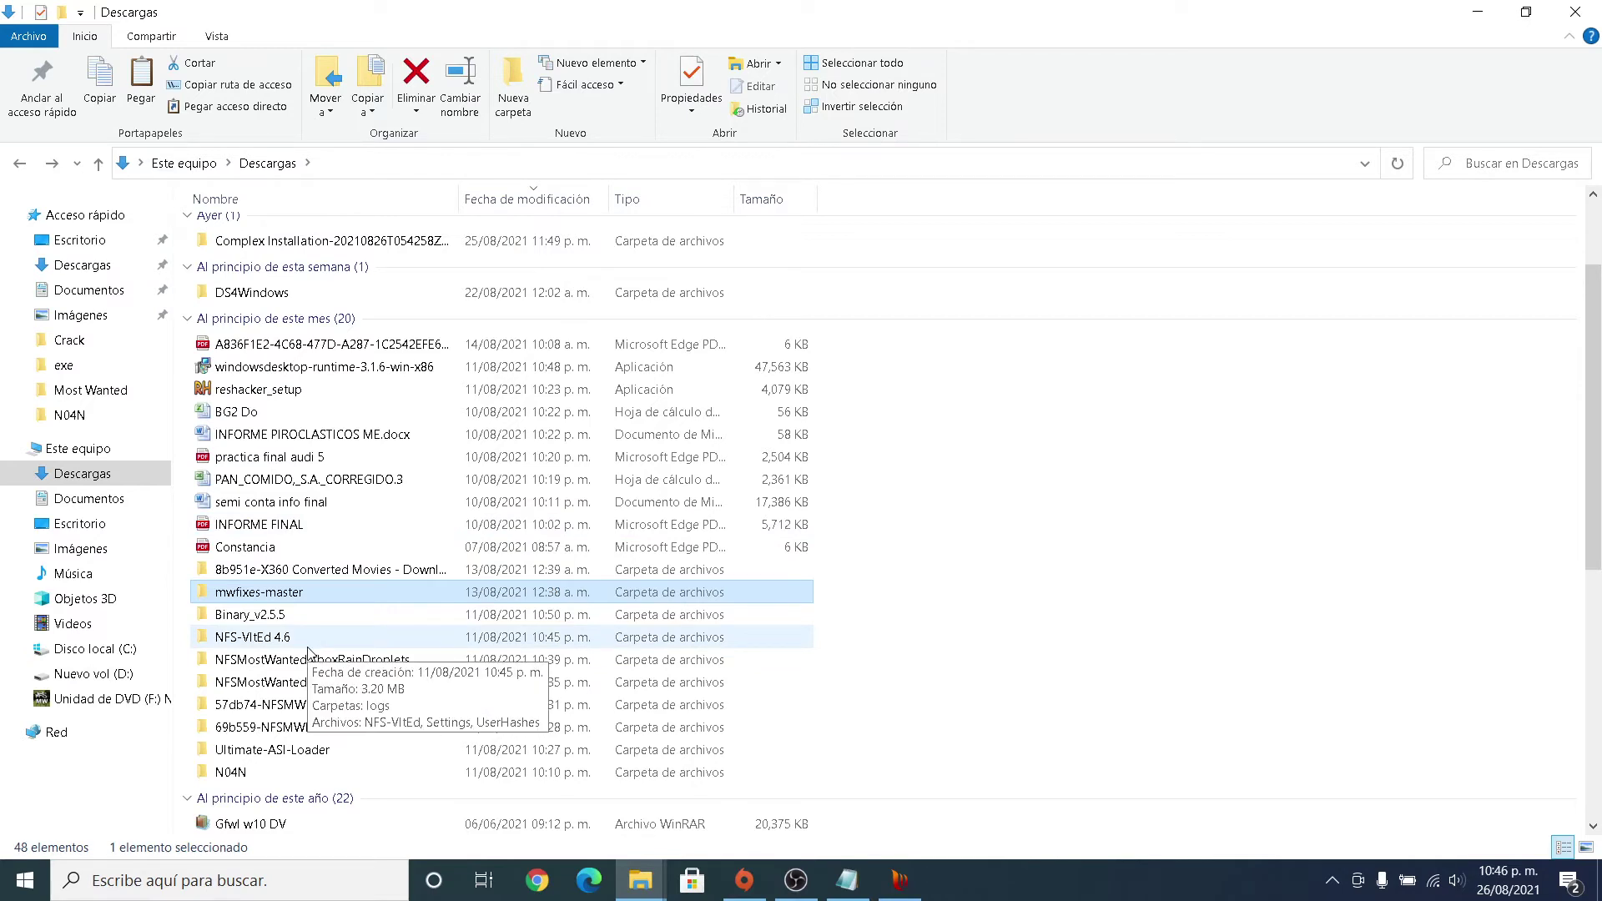
double_click(308, 659)
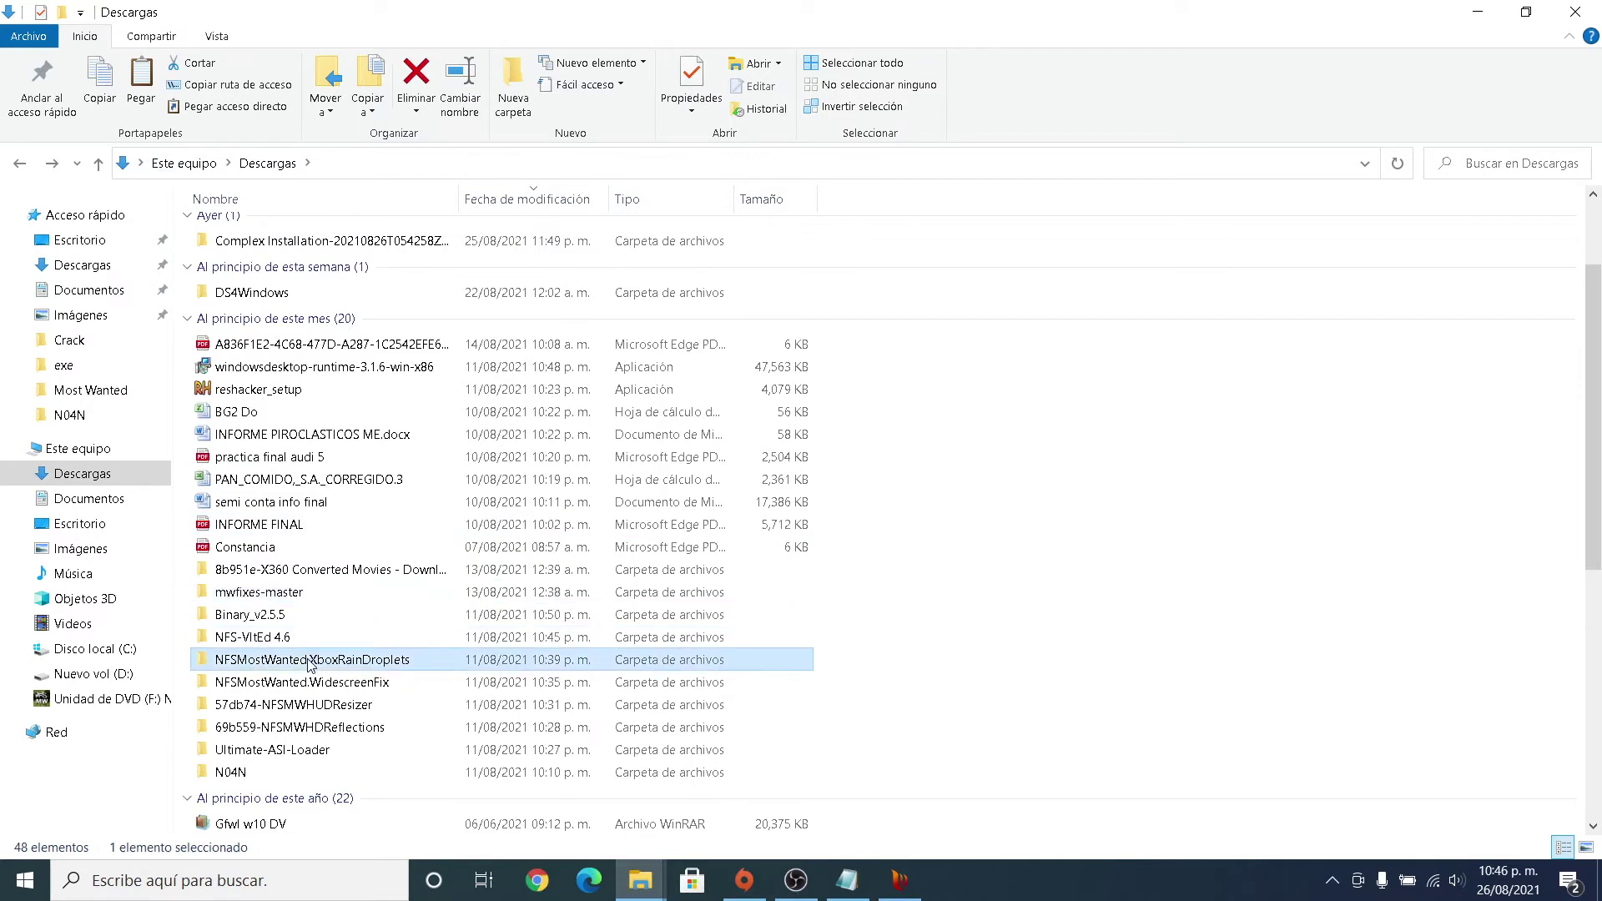
left_click(361, 236)
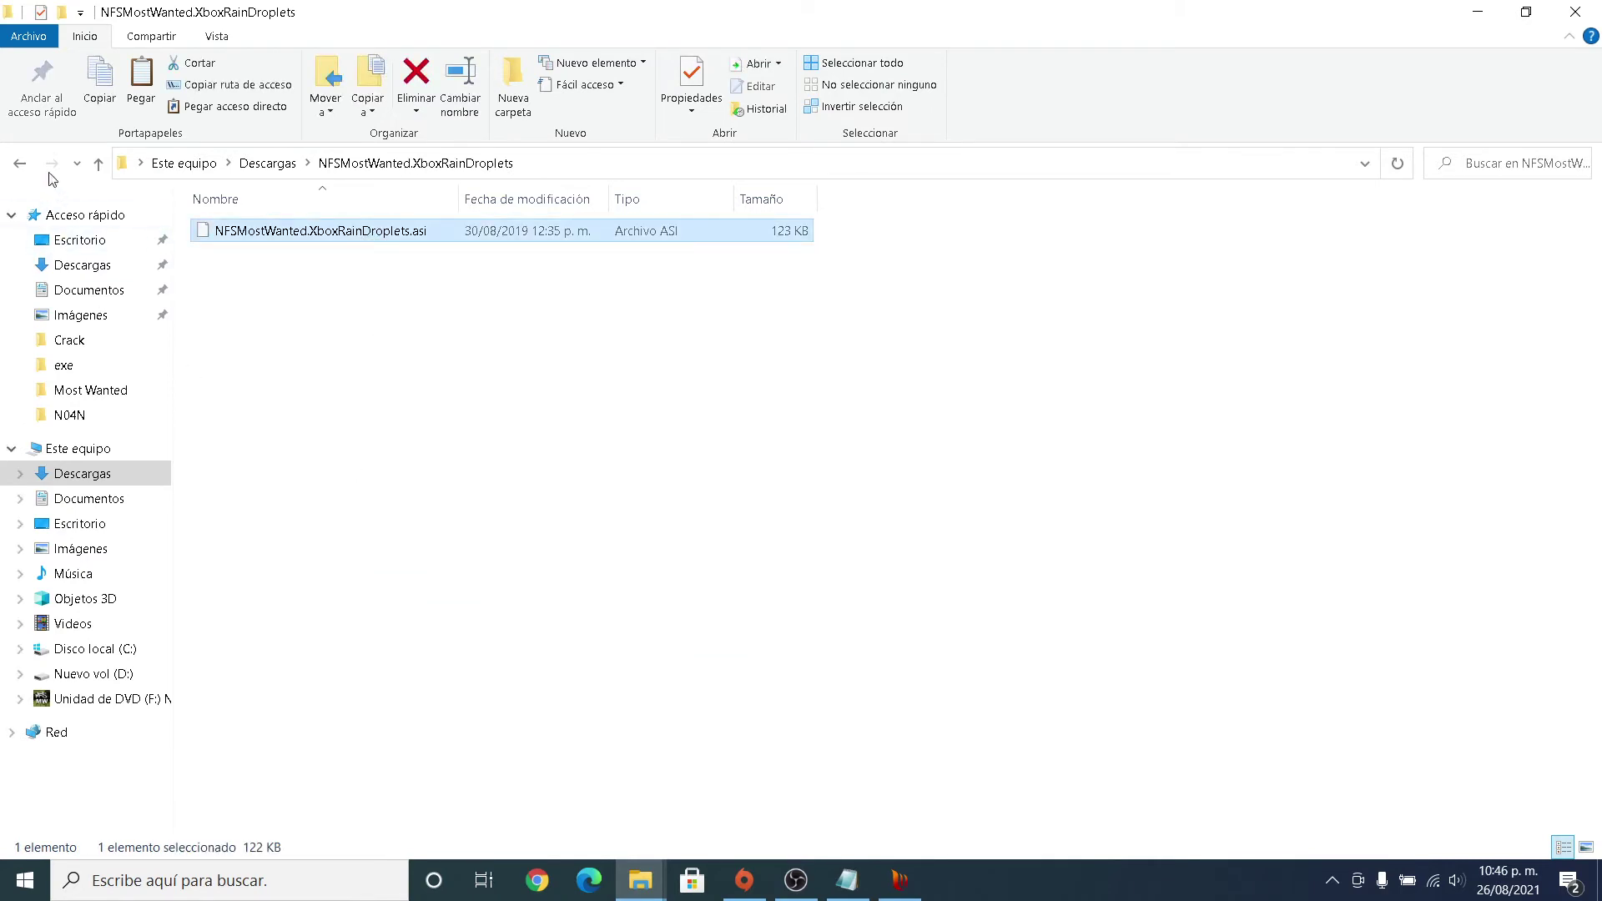
left_click(21, 166)
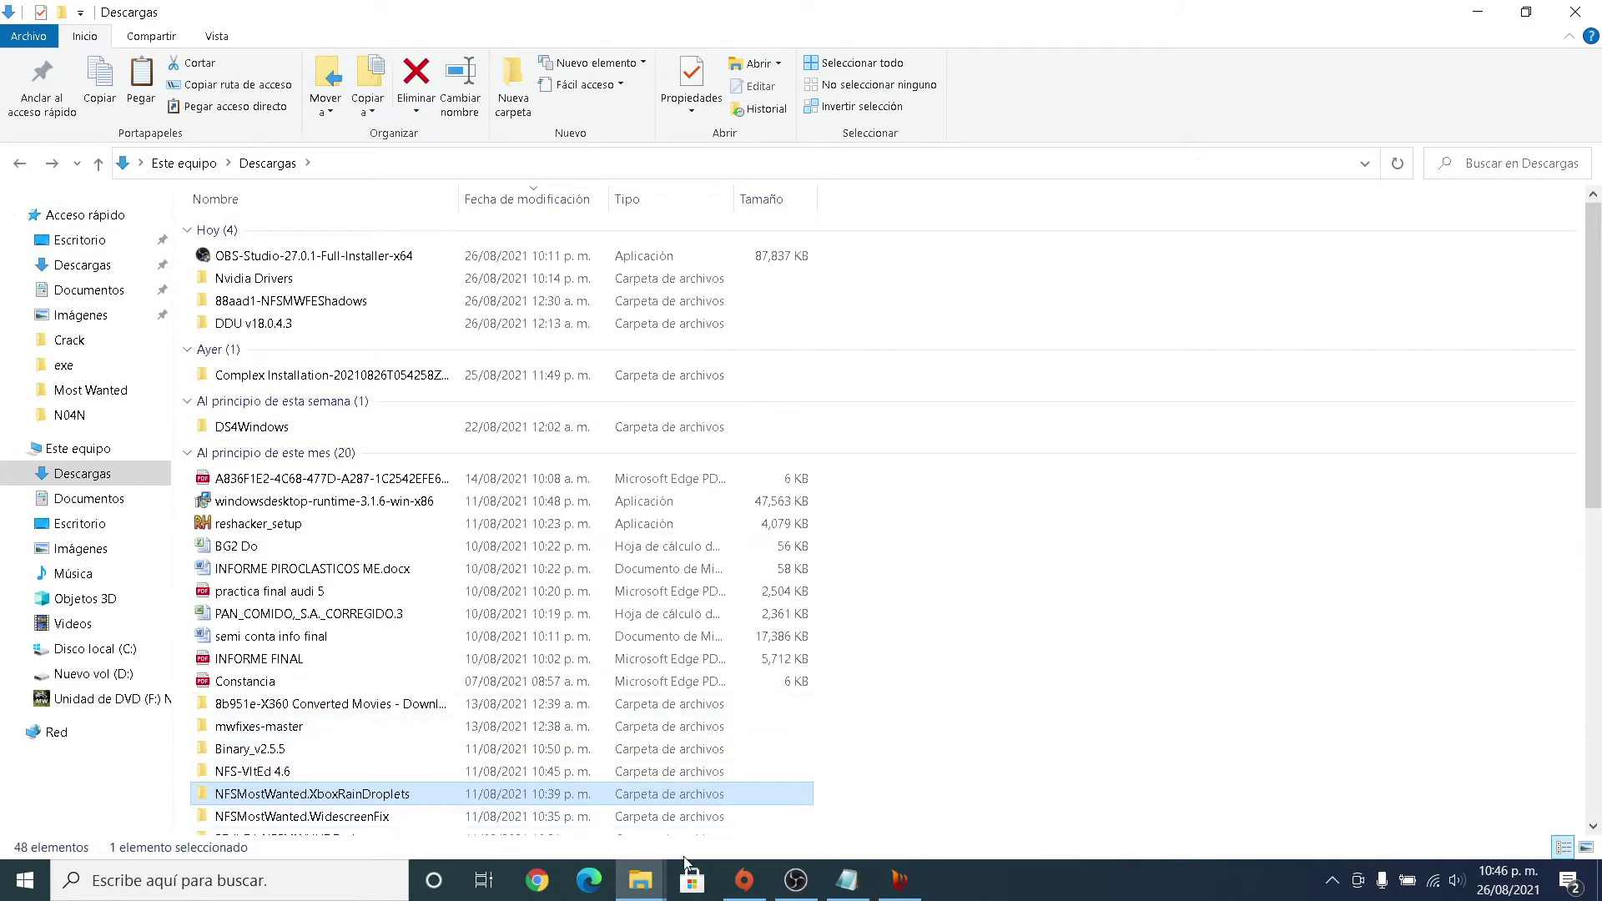
Paste NFSMostWanted.XboxRainDroplets.asi into the game's scripts folder and return to the Most Wanted folder.
mouse_move(659, 893)
left_click(699, 809)
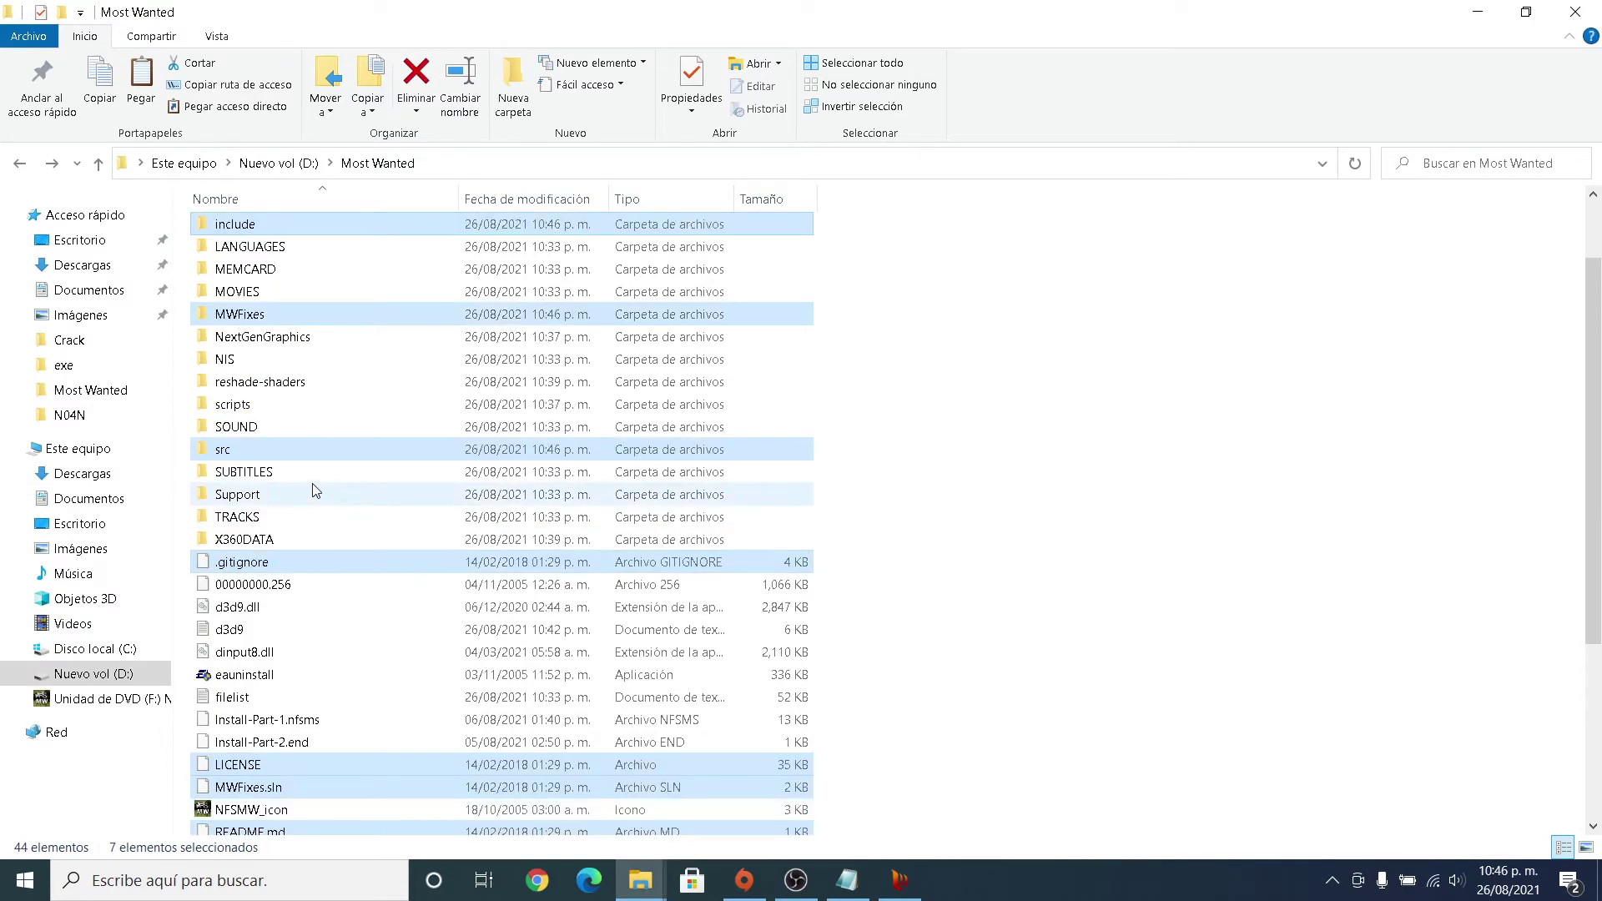
double_click(255, 406)
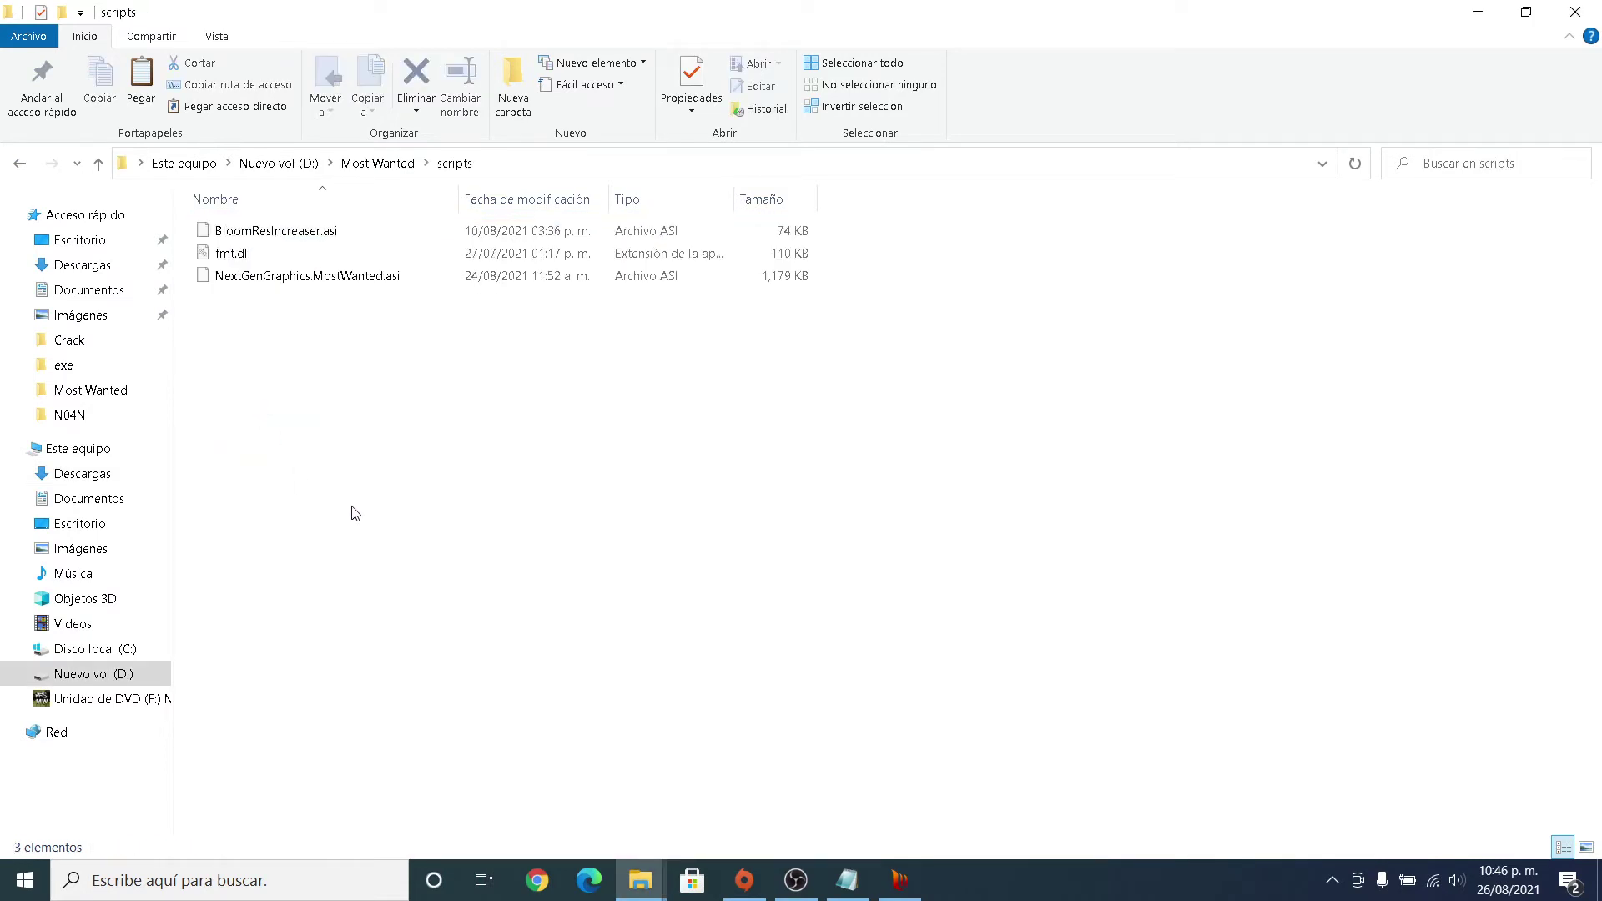
key("ctrl+v")
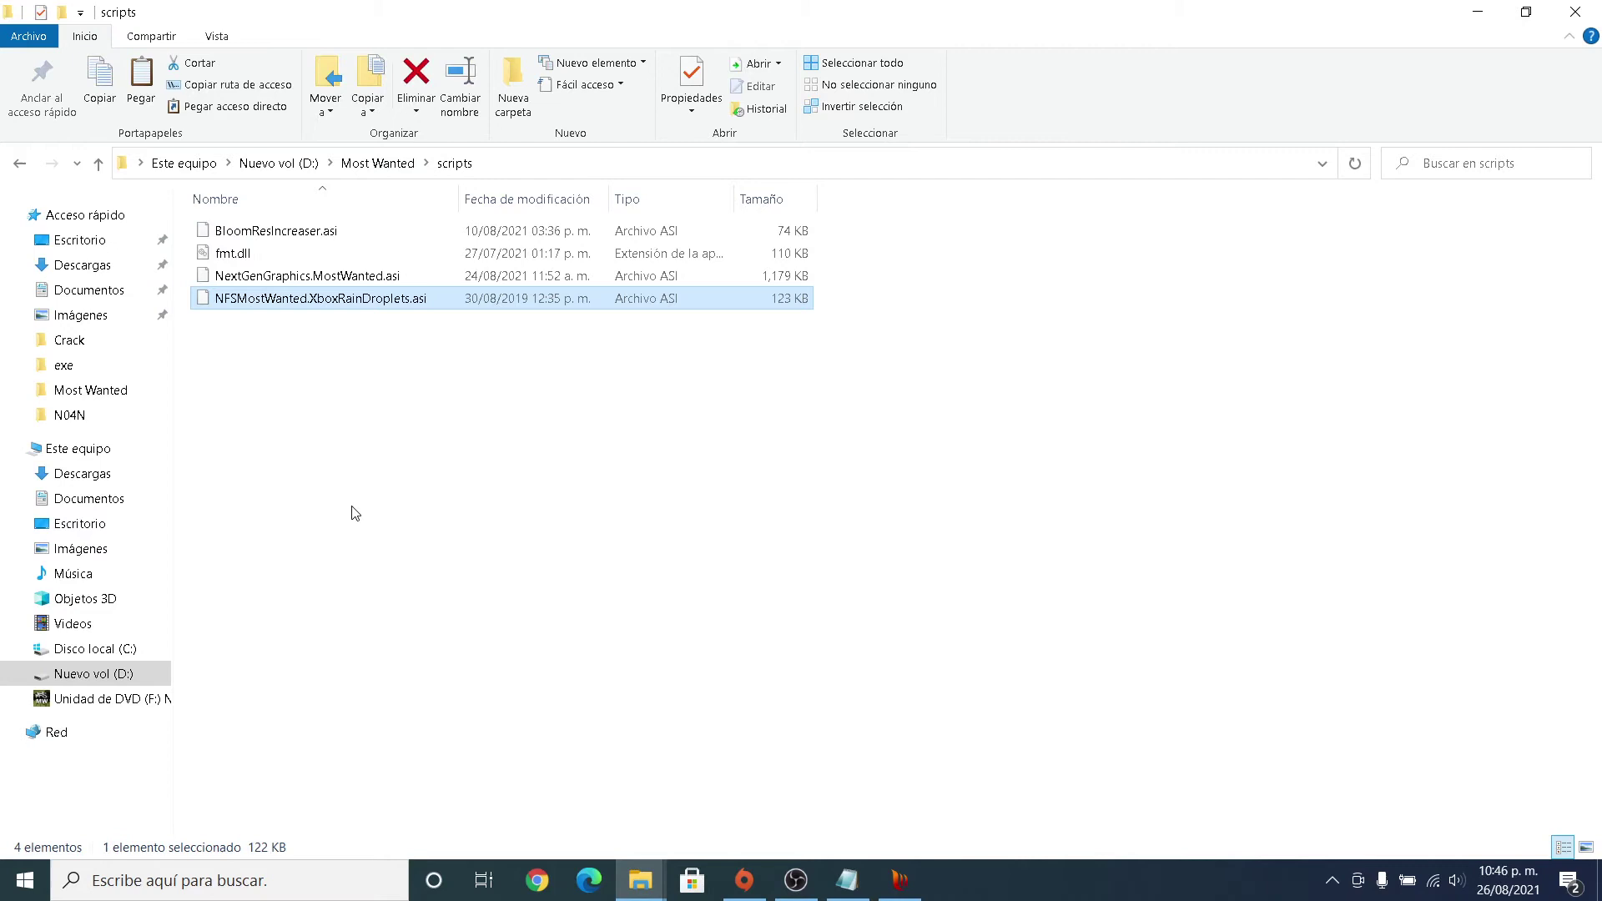
left_click(16, 158)
Copy the scripts folder, d3d9.dll and the d3d9 configuration file from NFSMostWanted.WidescreenFix into the Most Wanted folder, replacing the existing d3d9.dll.
mouse_move(640, 881)
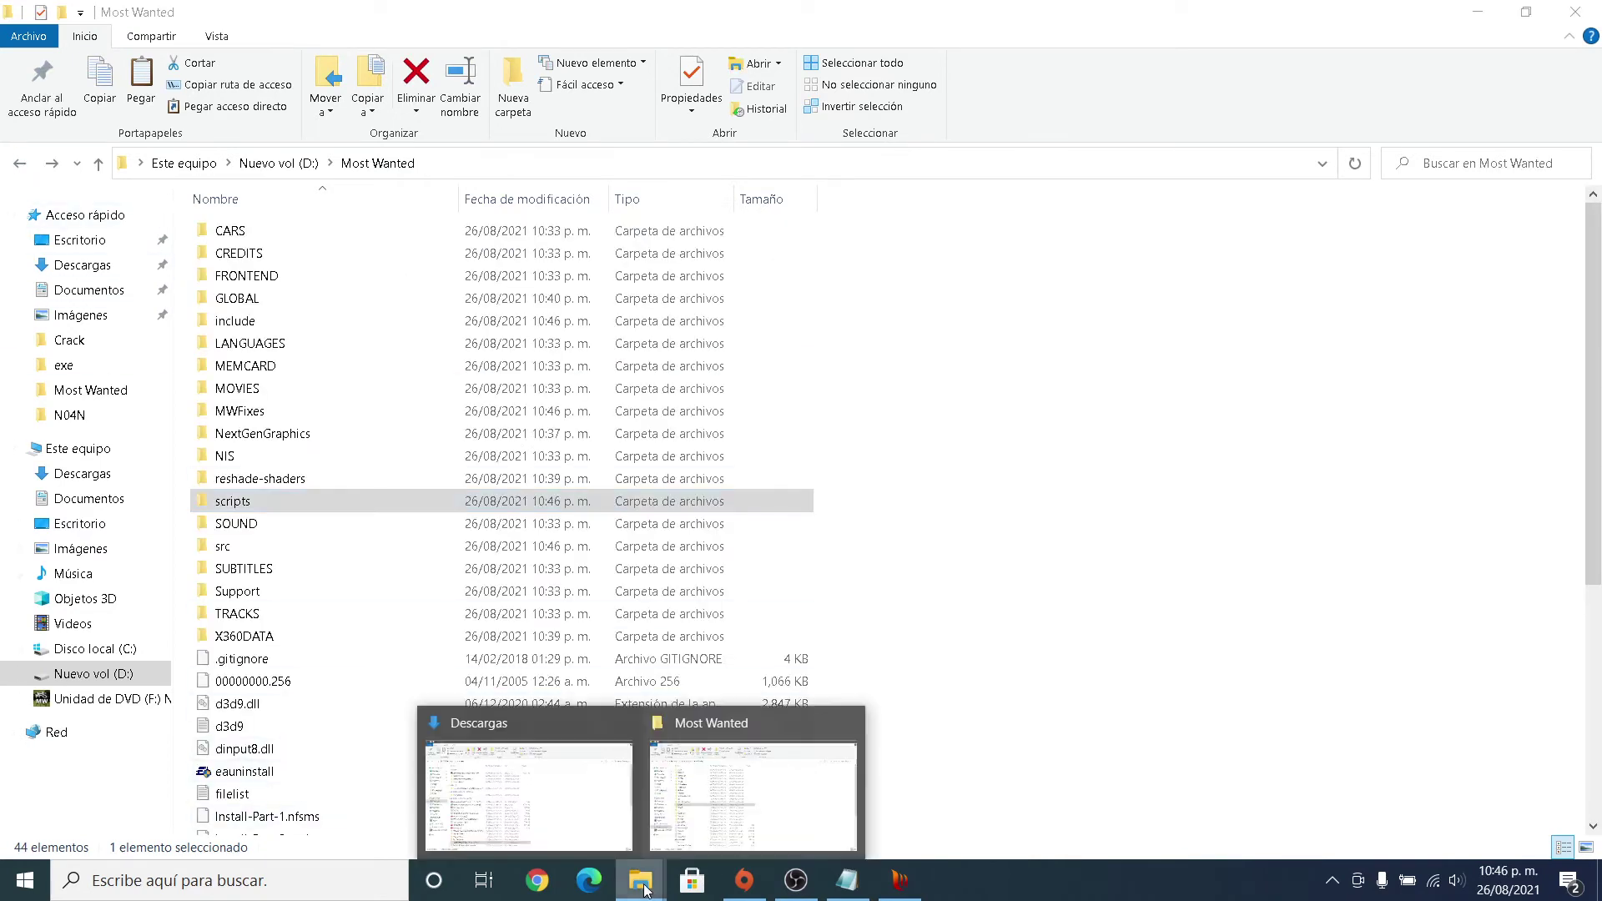
left_click(566, 800)
scroll(526, 601, "down", 3)
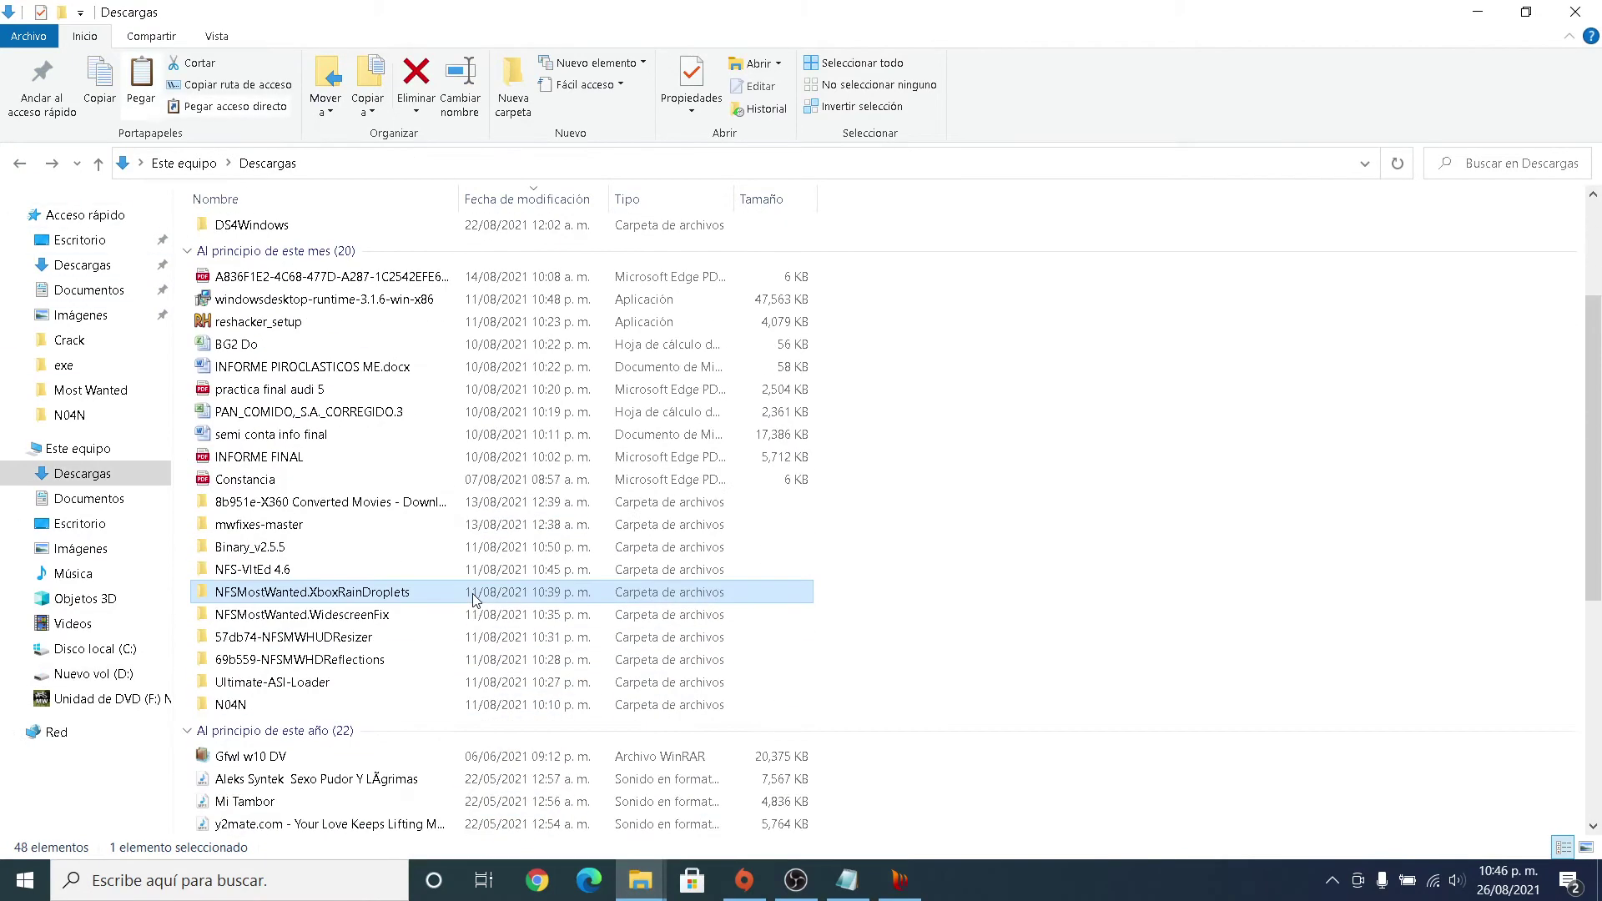
double_click(364, 614)
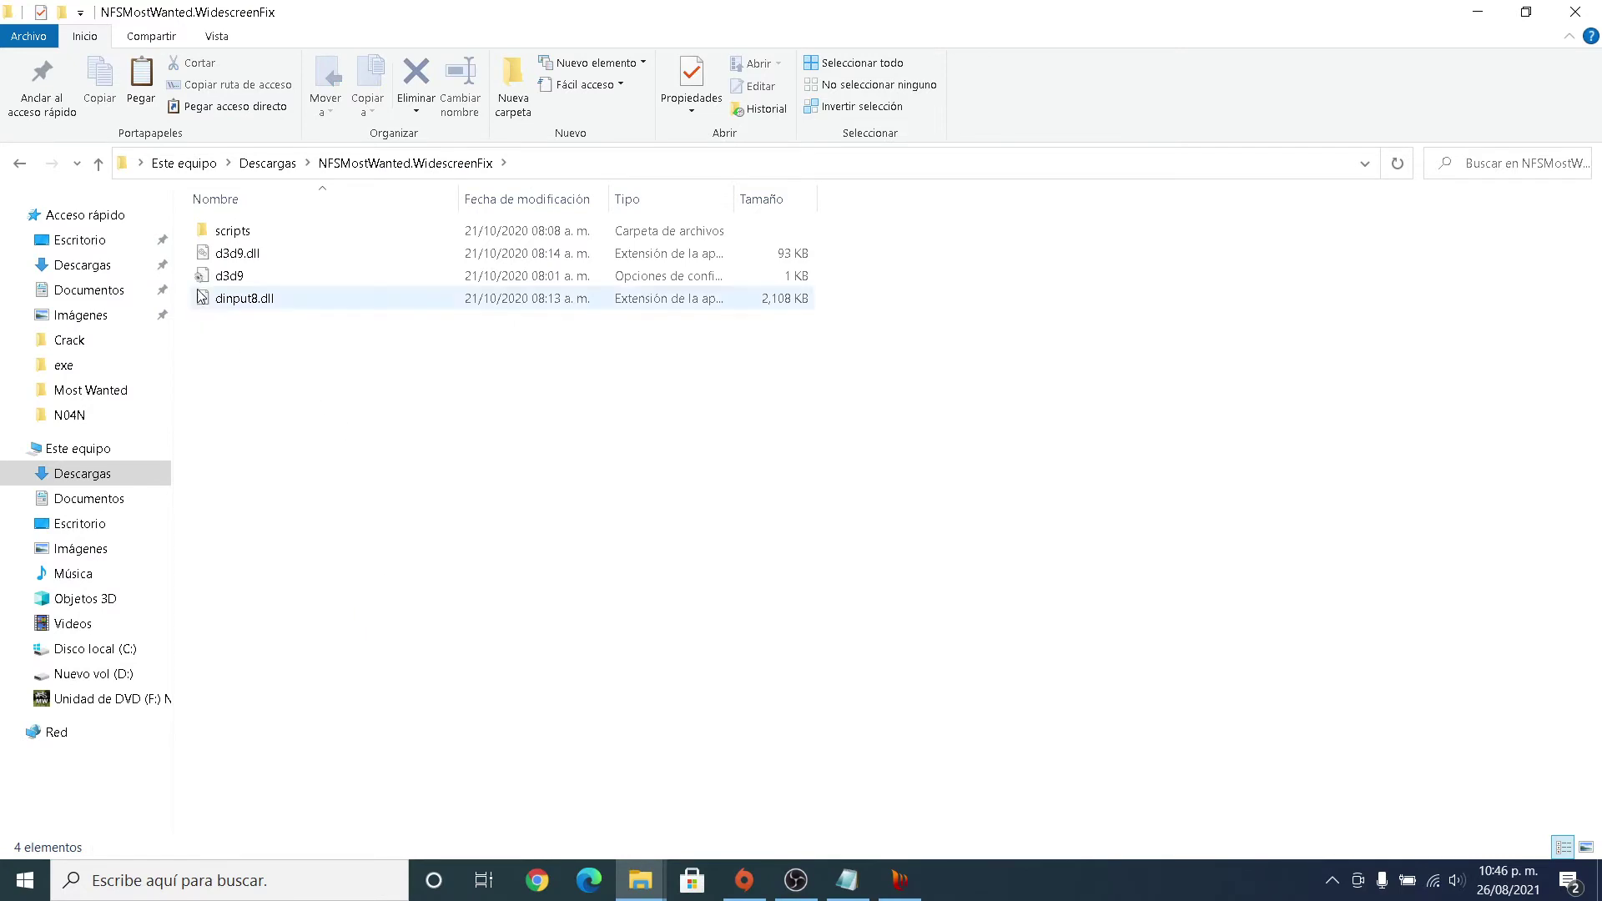
left_click_drag(192, 274, 260, 233)
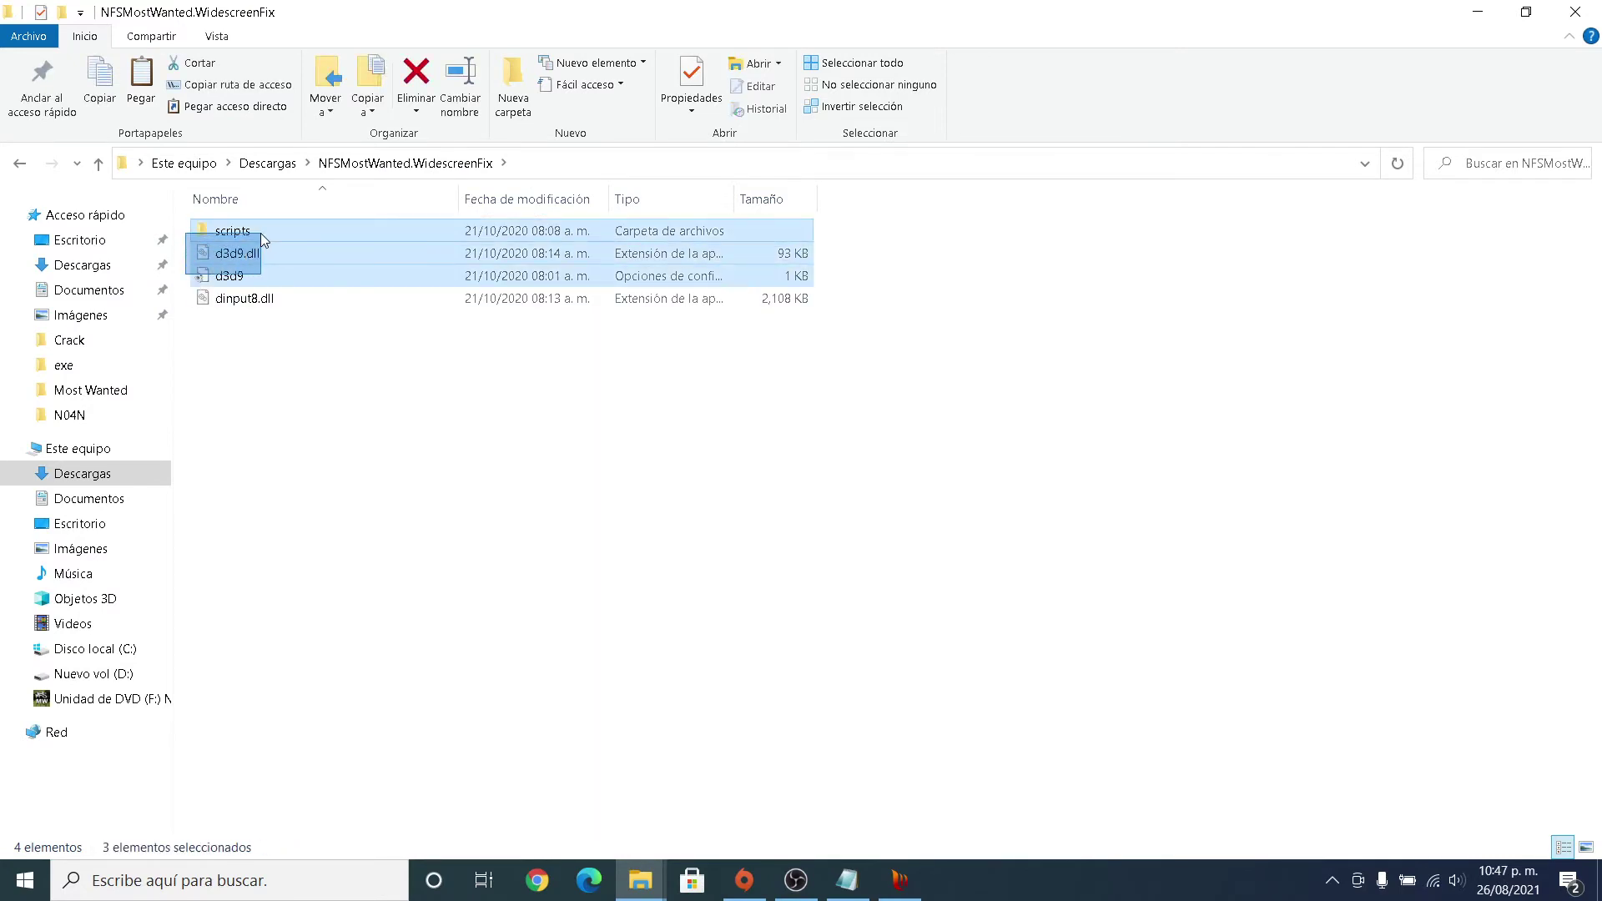
mouse_move(664, 893)
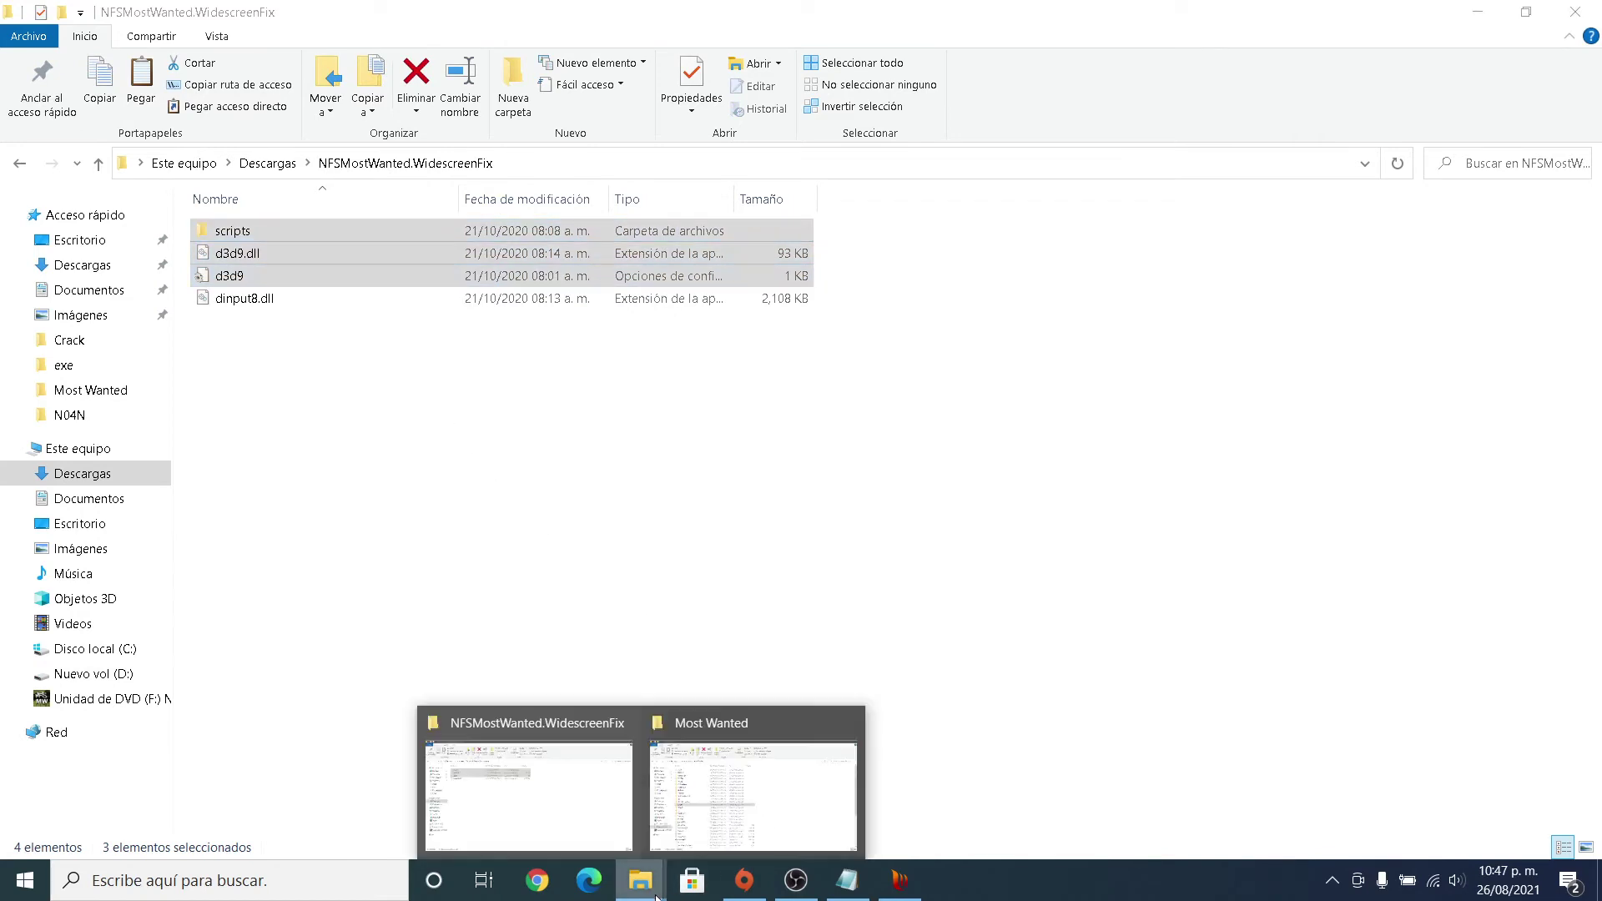
left_click(694, 807)
key("ctrl+v")
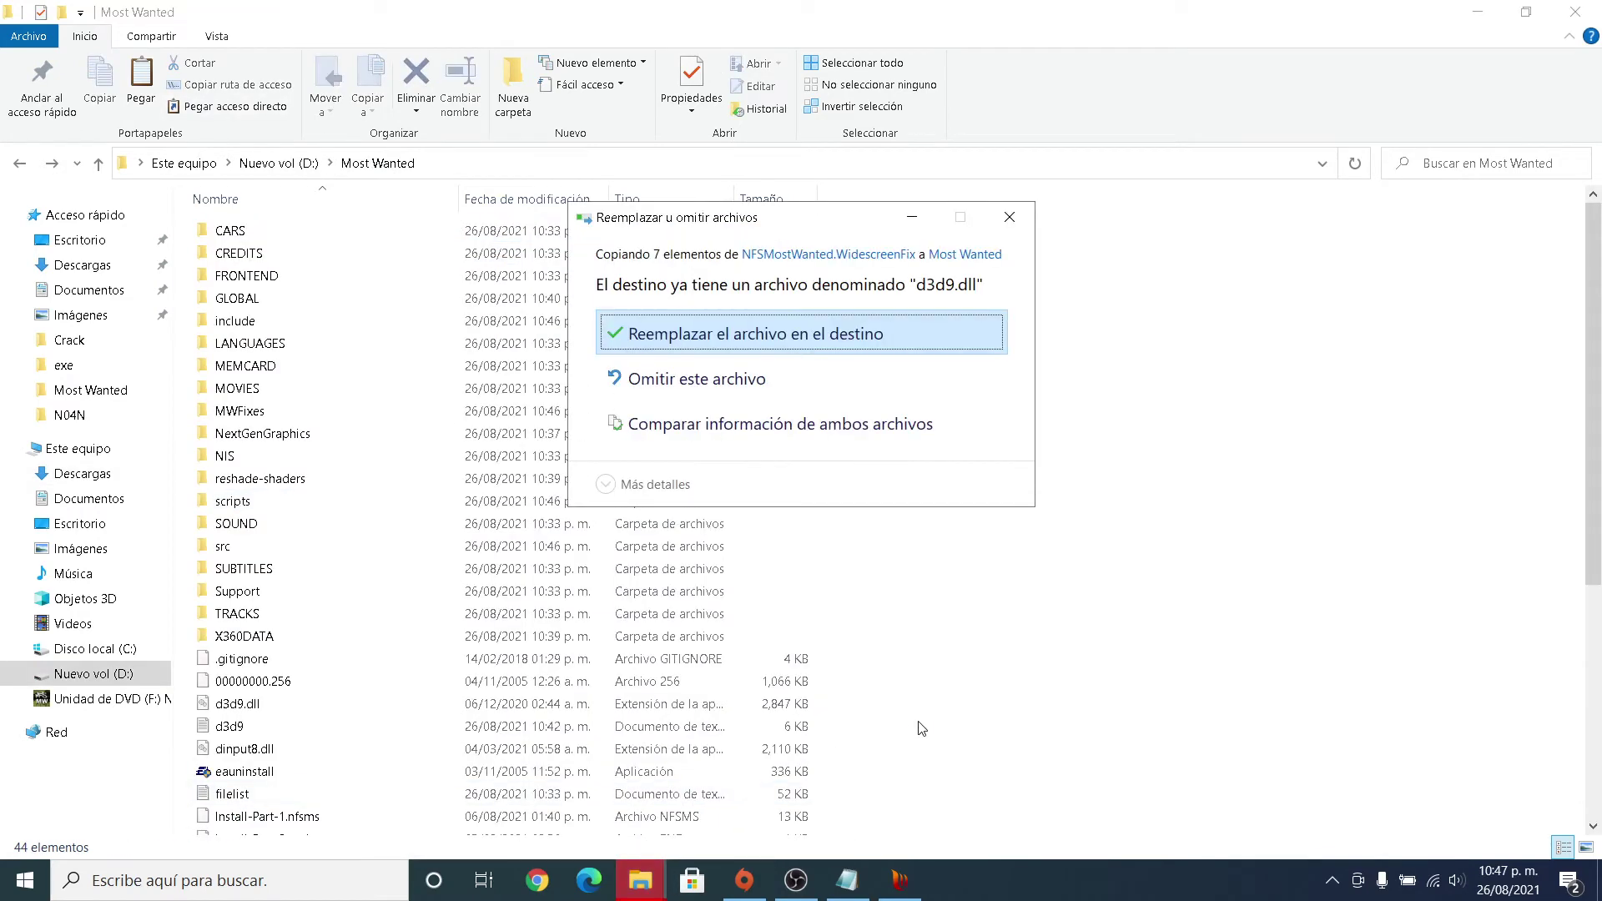
left_click(768, 342)
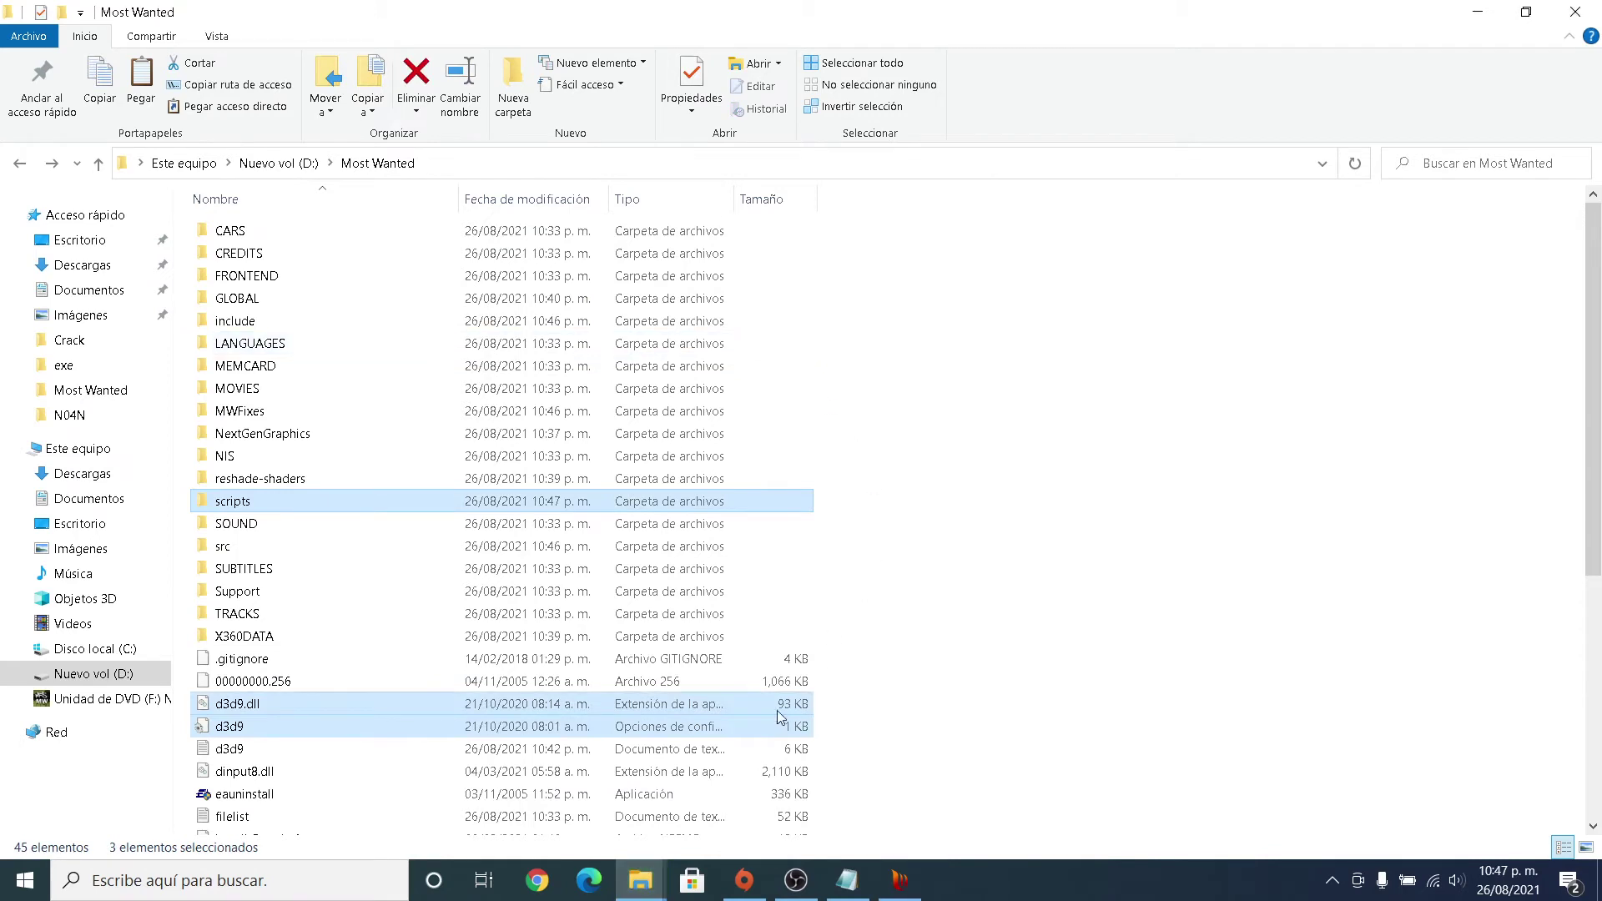
Copy the scripts folder from the NFSMWHUDResizer folder in Descargas into the Most Wanted game folder.
left_click(648, 891)
left_click(568, 826)
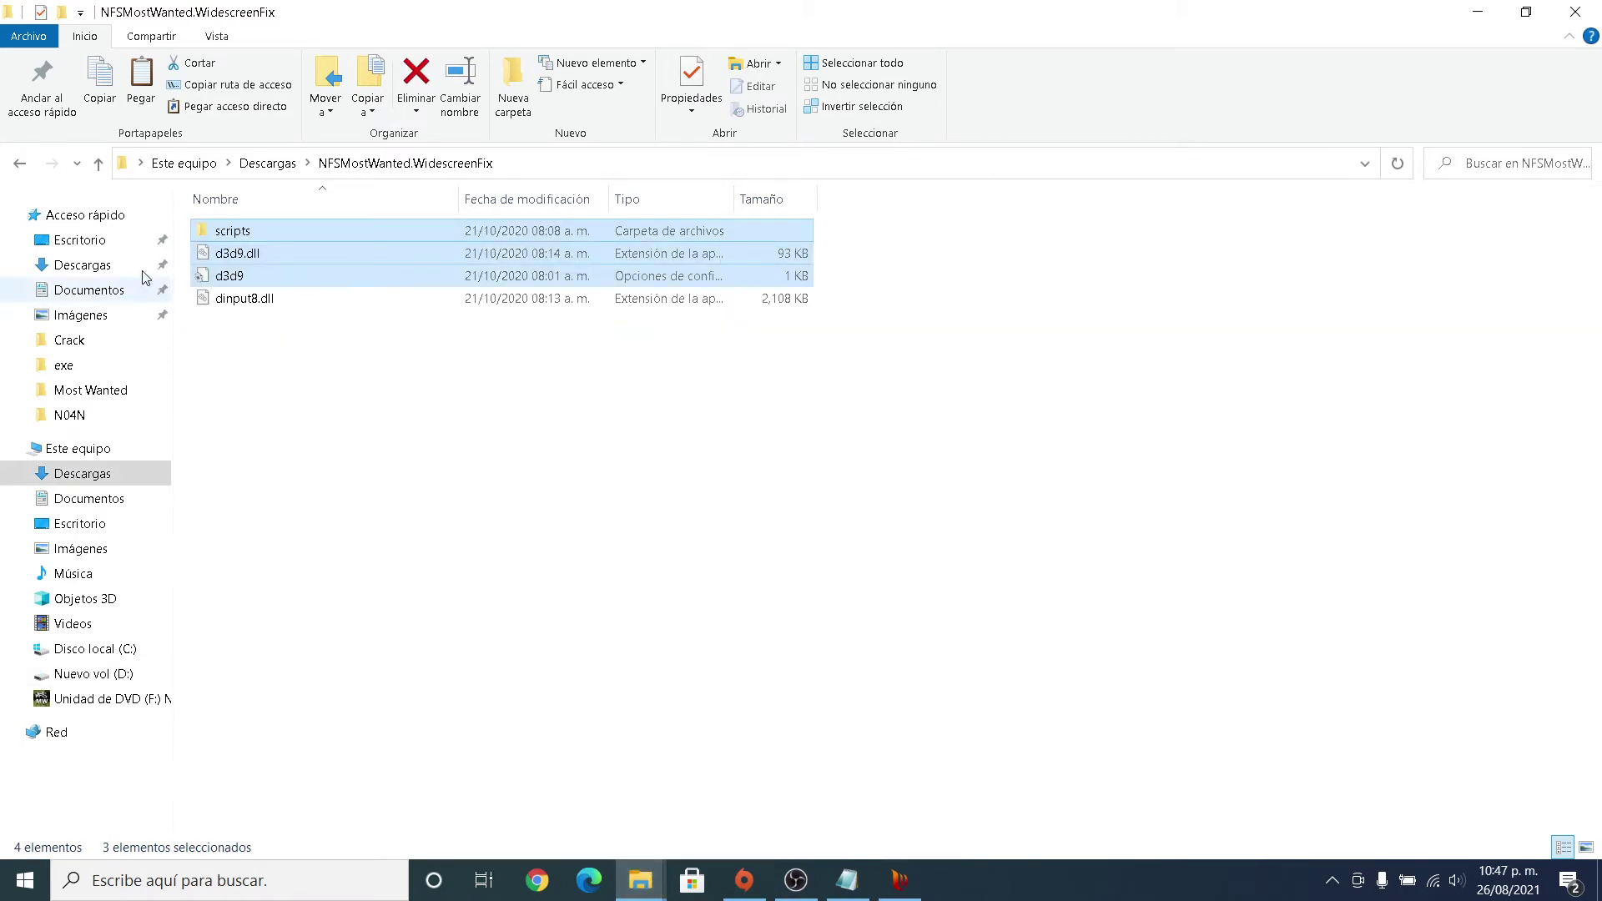
left_click(19, 163)
scroll(470, 552, "down", 2)
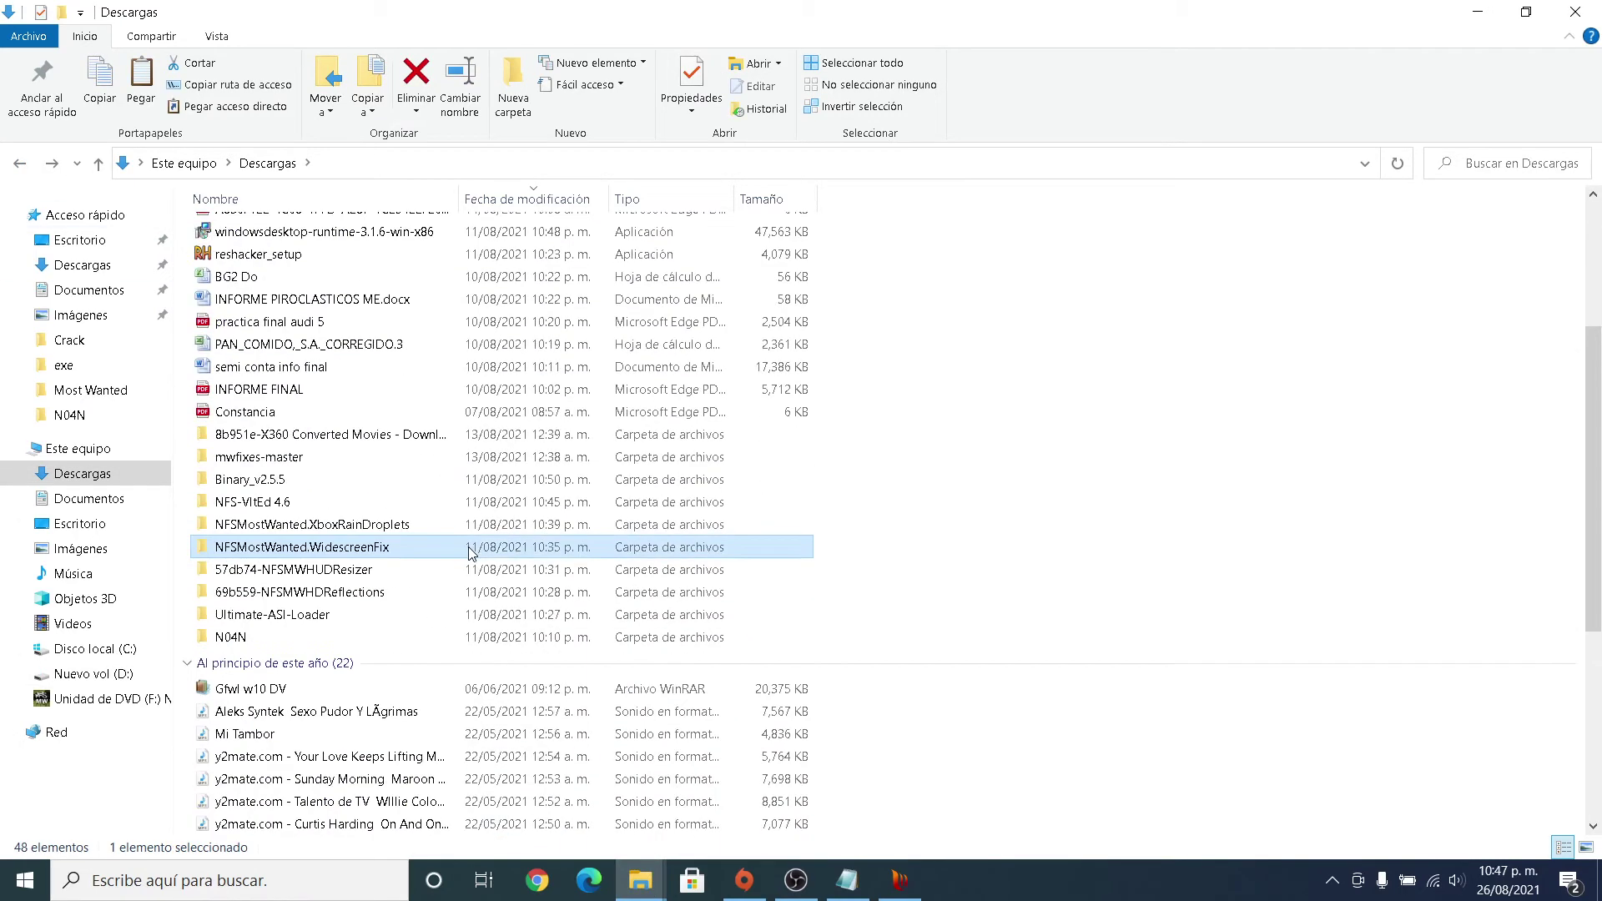
double_click(324, 576)
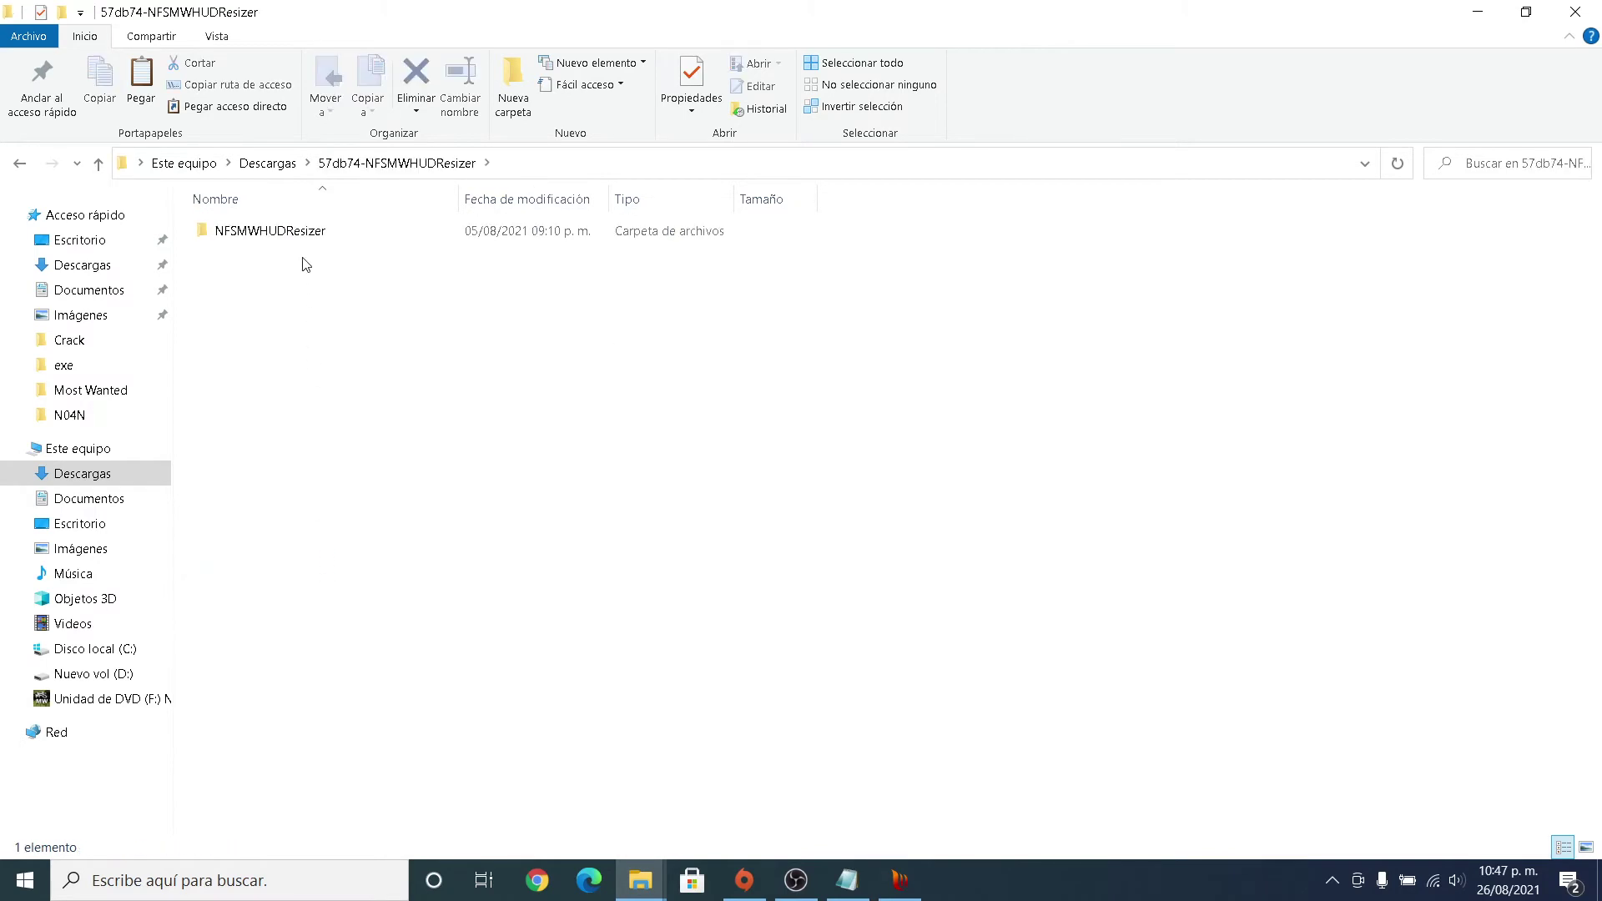
double_click(300, 232)
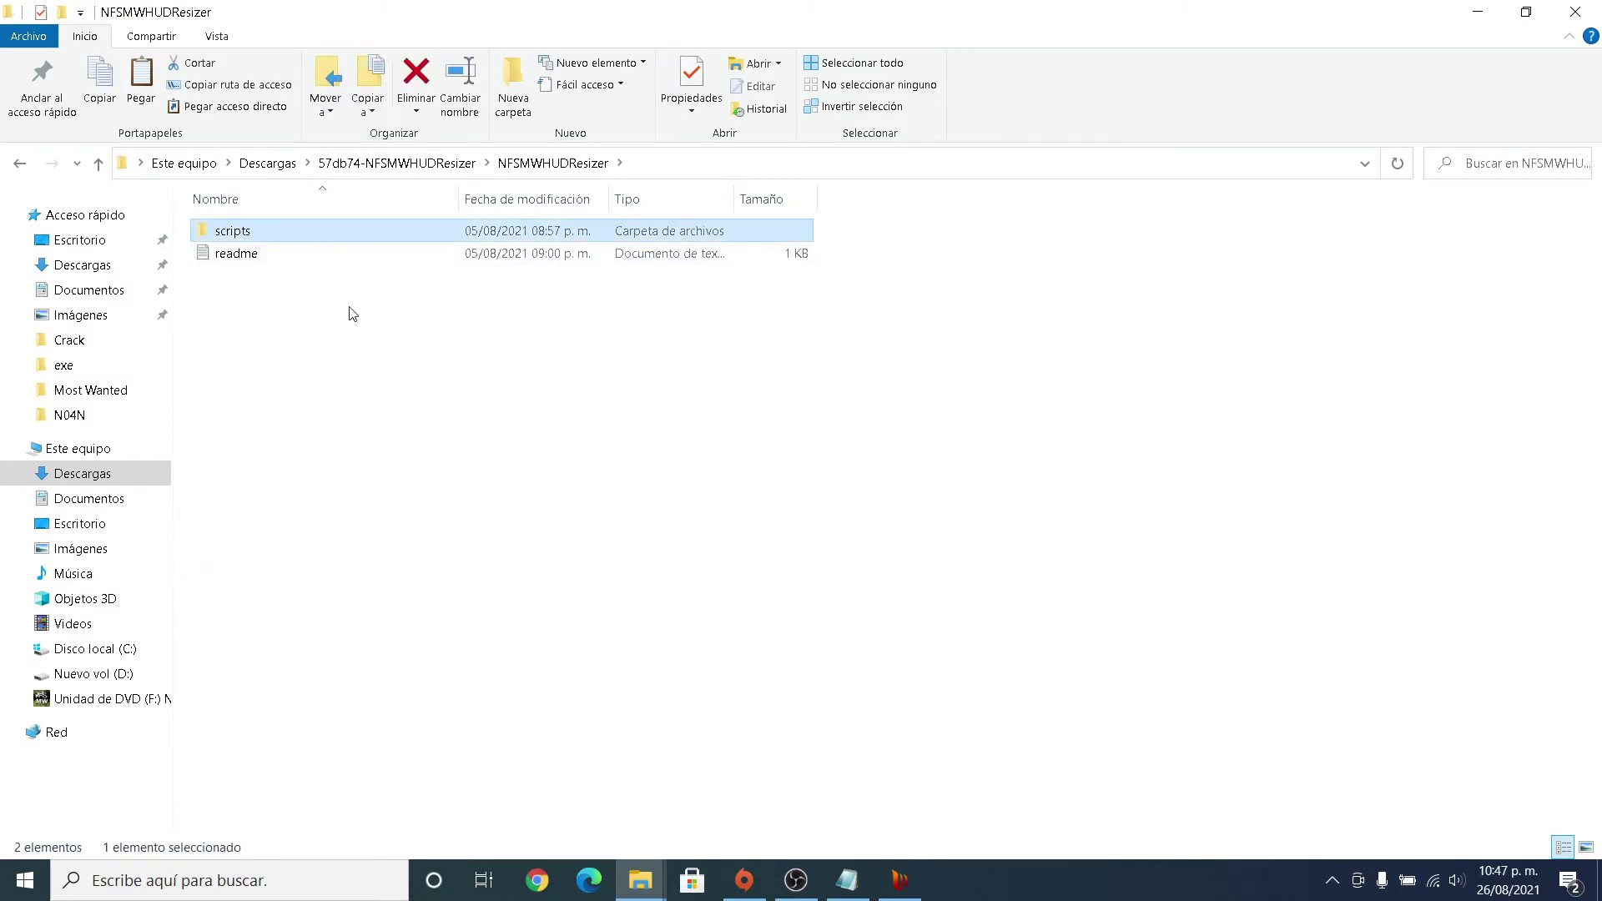
mouse_move(656, 881)
left_click(743, 731)
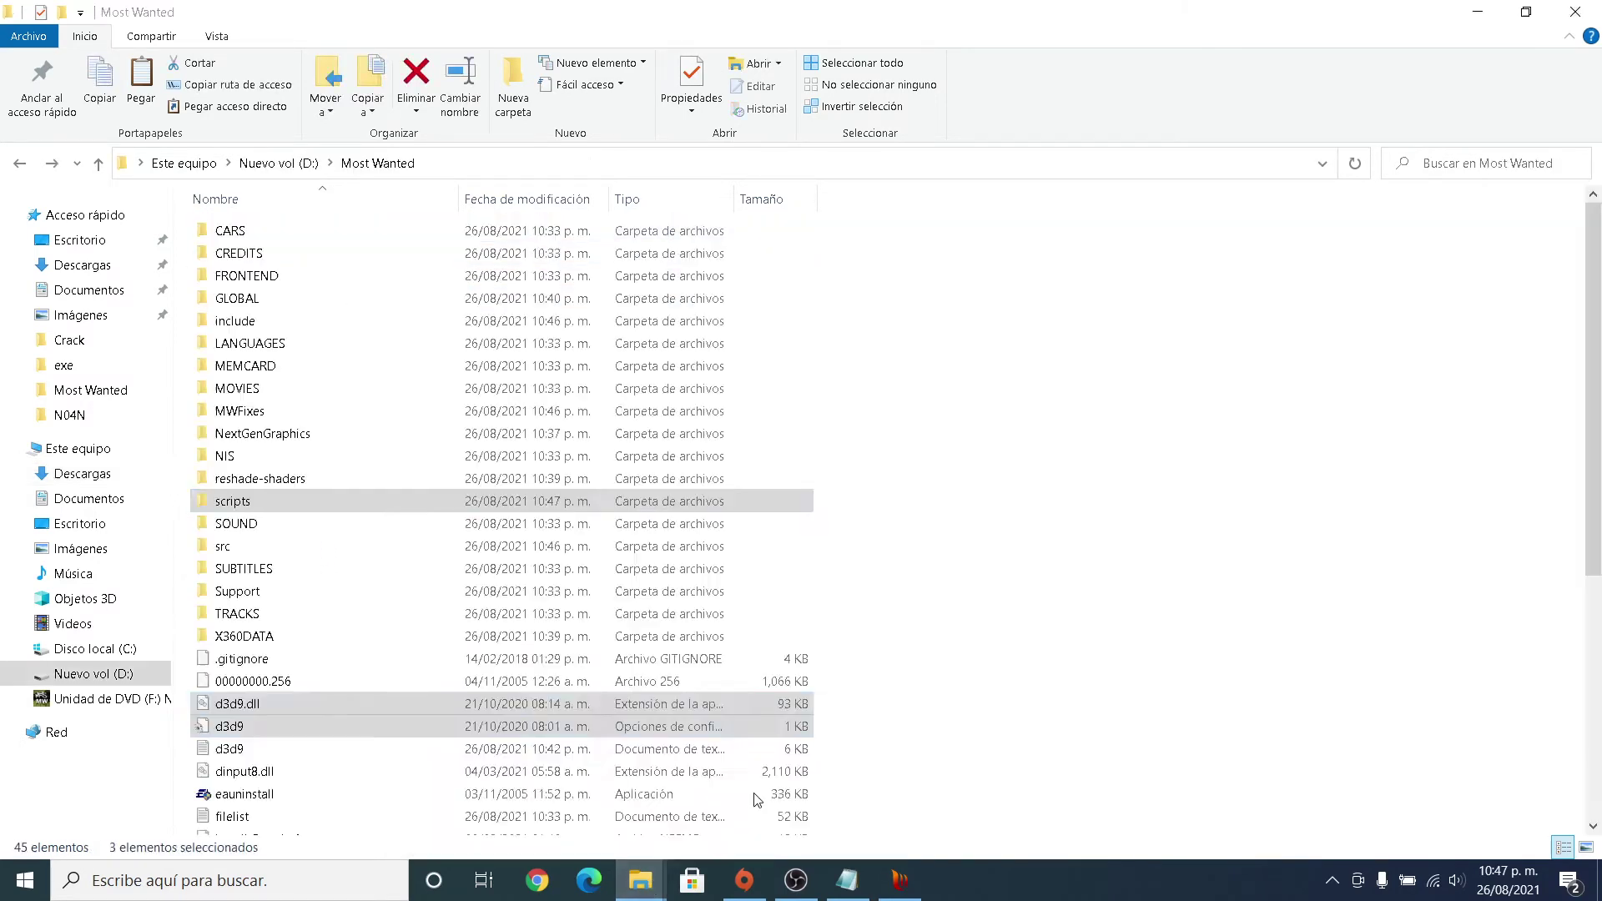
Copy the scripts folder from the NFSMWHDReflections folder in Descargas into the Most Wanted game folder.
left_click(562, 797)
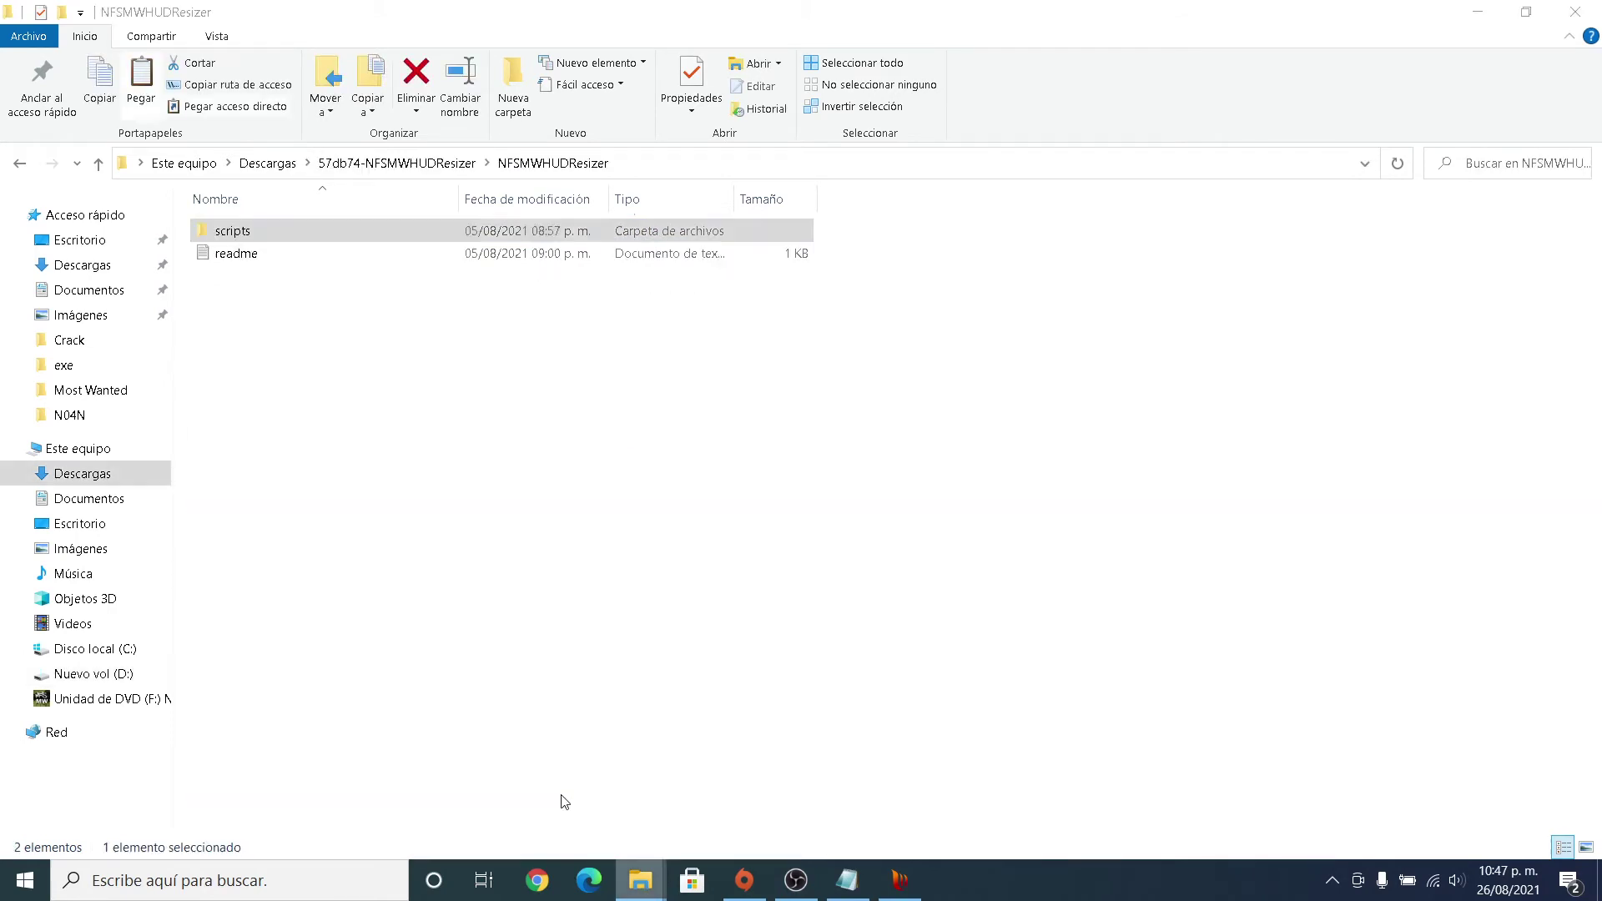
left_click(23, 164)
left_click(23, 165)
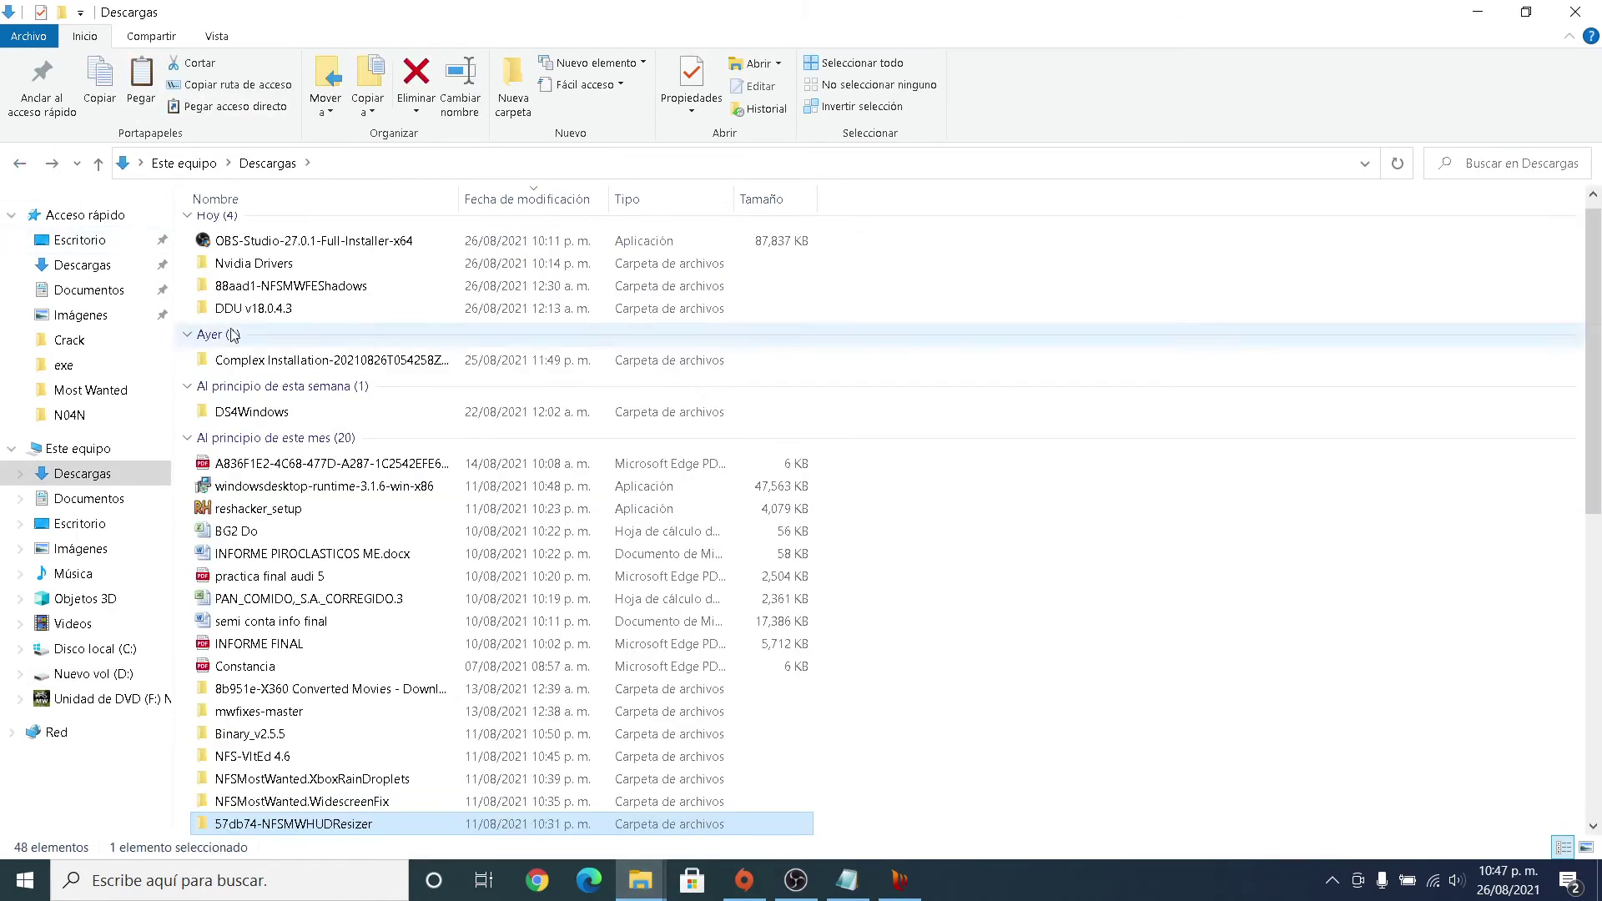
scroll(368, 653, "down", 3)
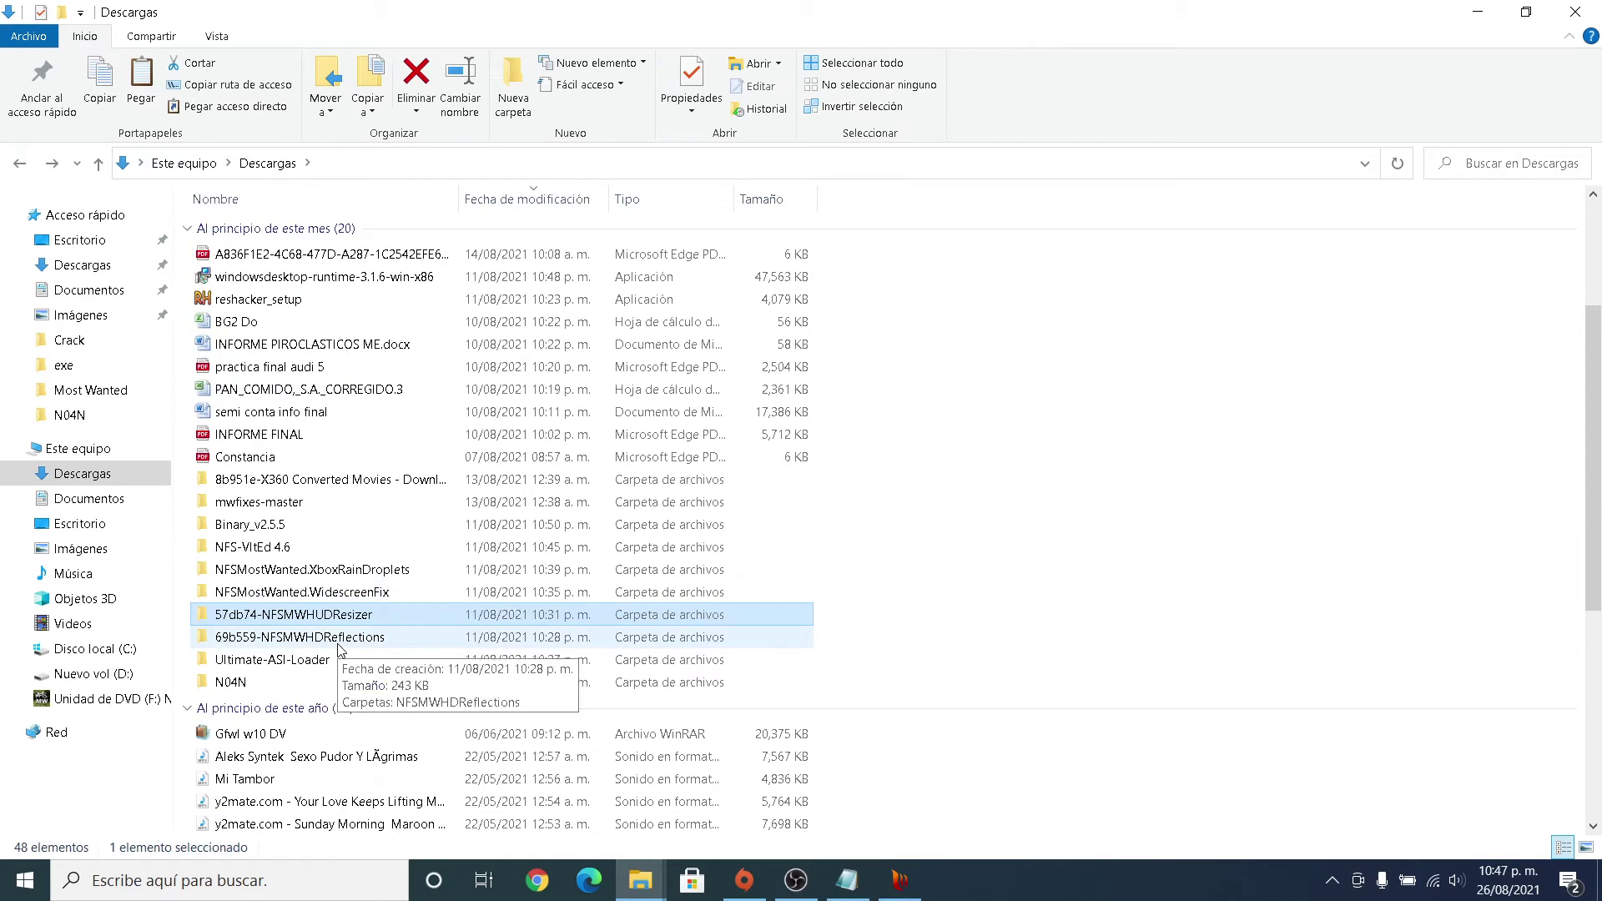
double_click(336, 634)
double_click(336, 233)
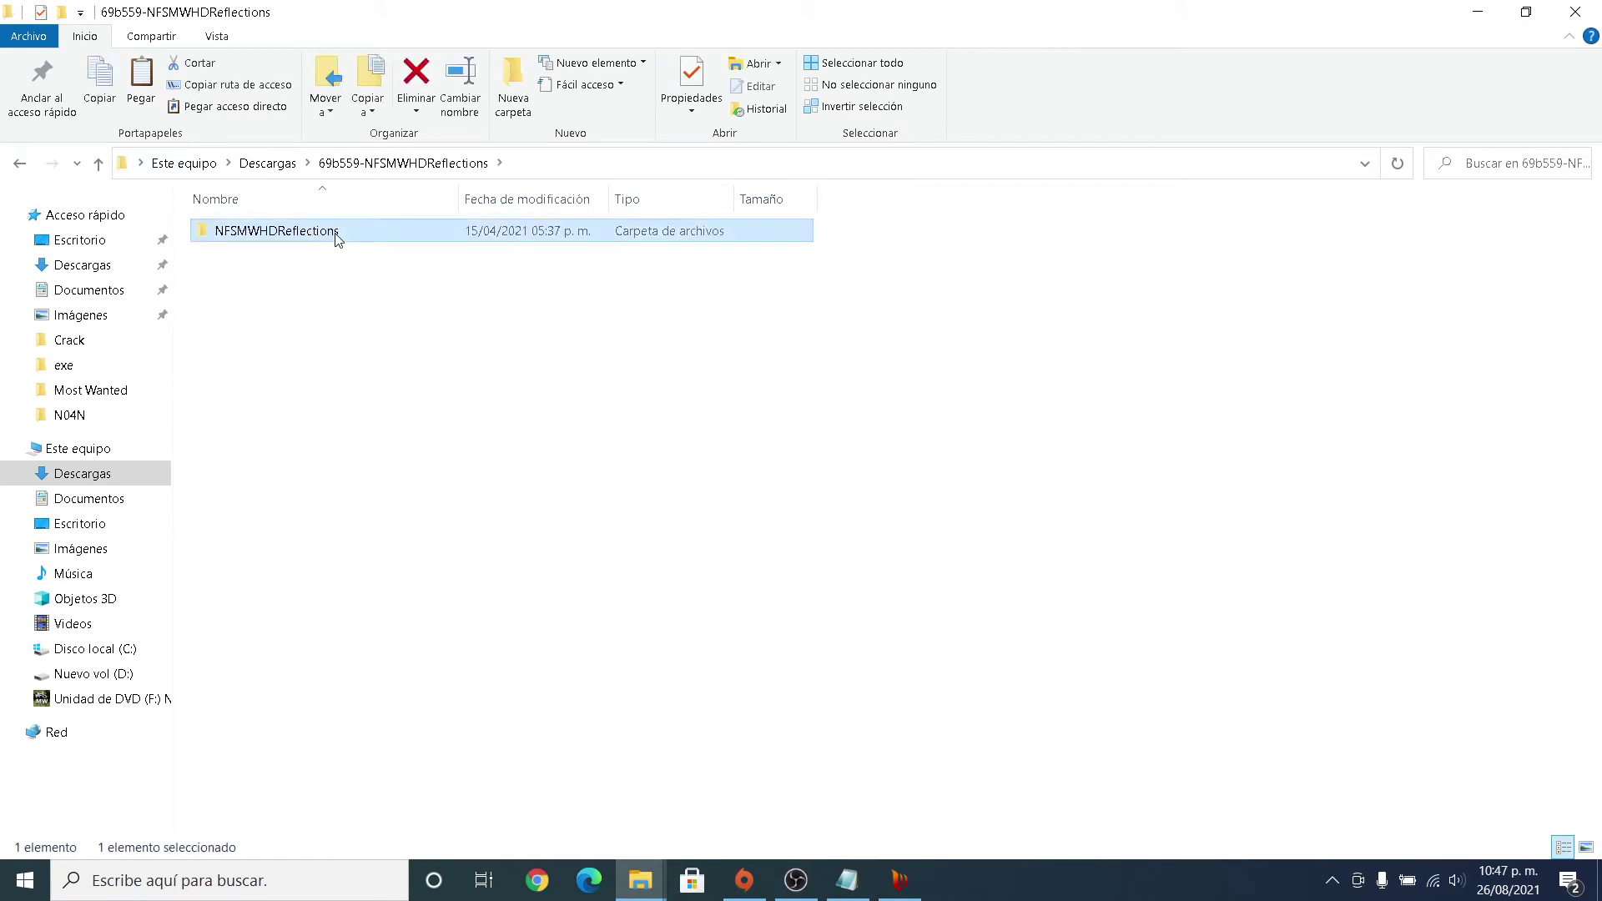
left_click(293, 231)
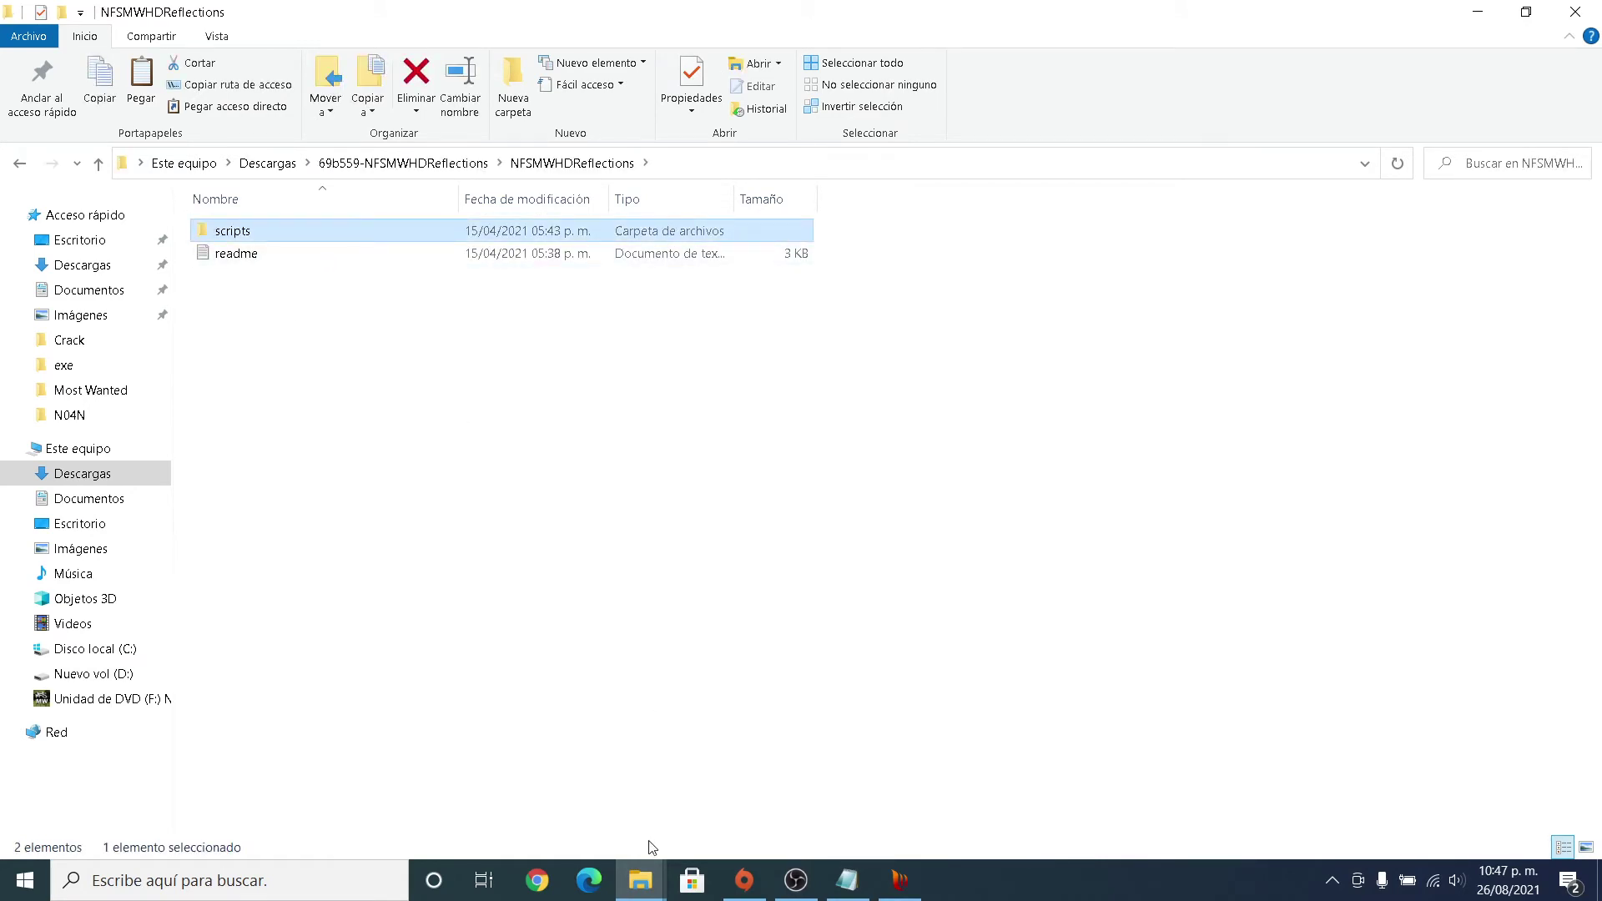
left_click_drag(653, 847, 1055, 706)
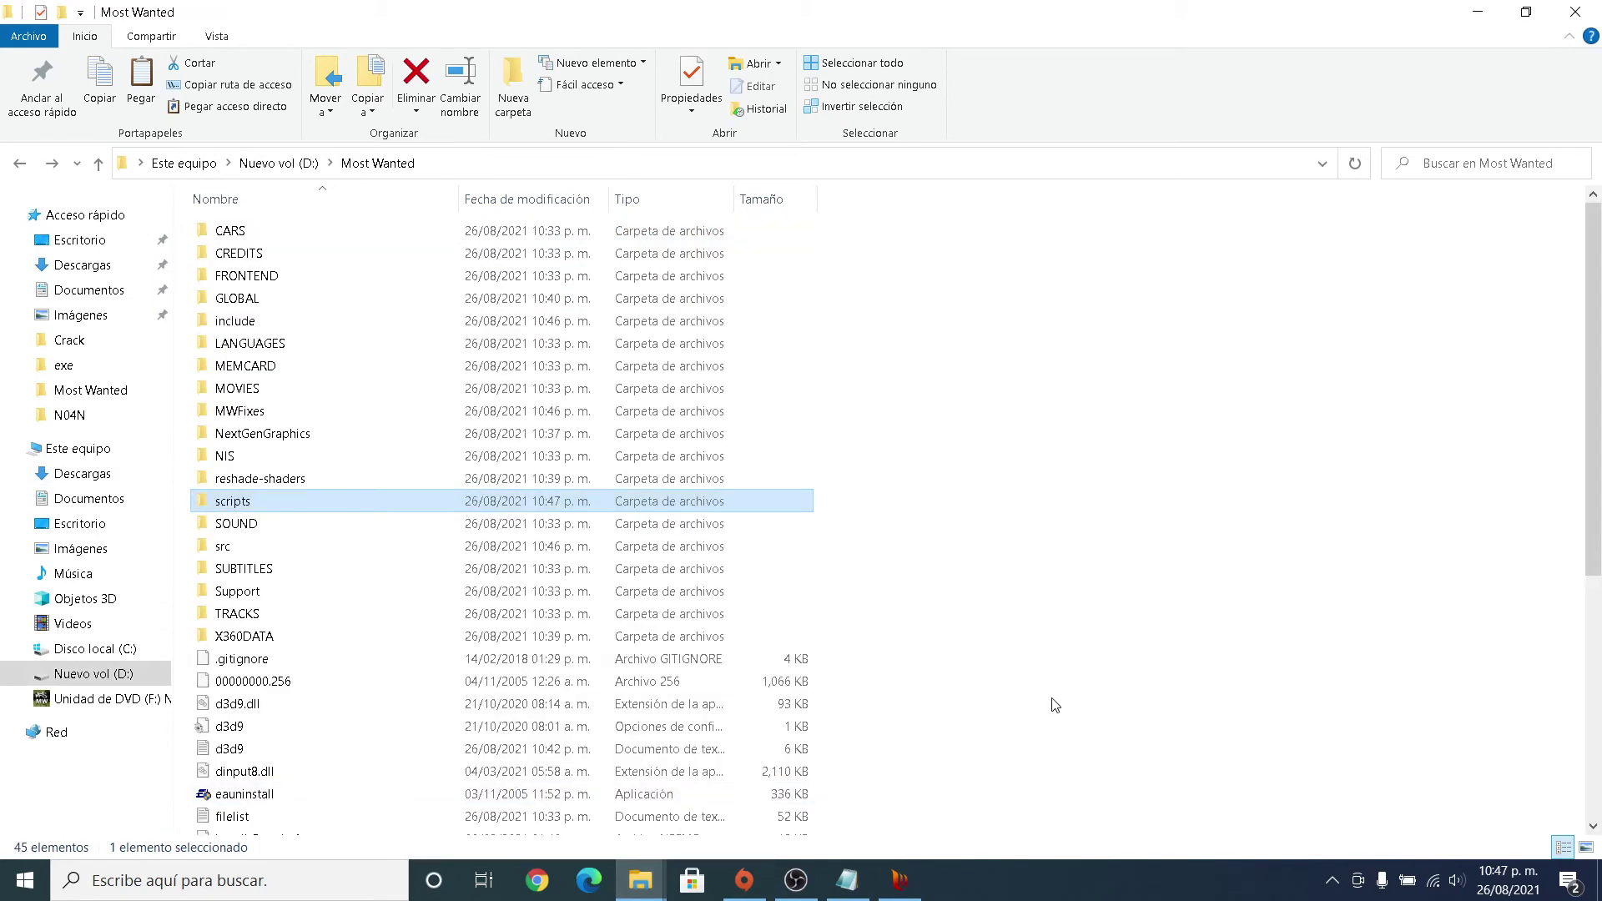
Review the settings in the NFSMostWanted.WidescreenFix configuration file inside the game's scripts folder, then close it and return to that folder.
scroll(1055, 705, "down", 3)
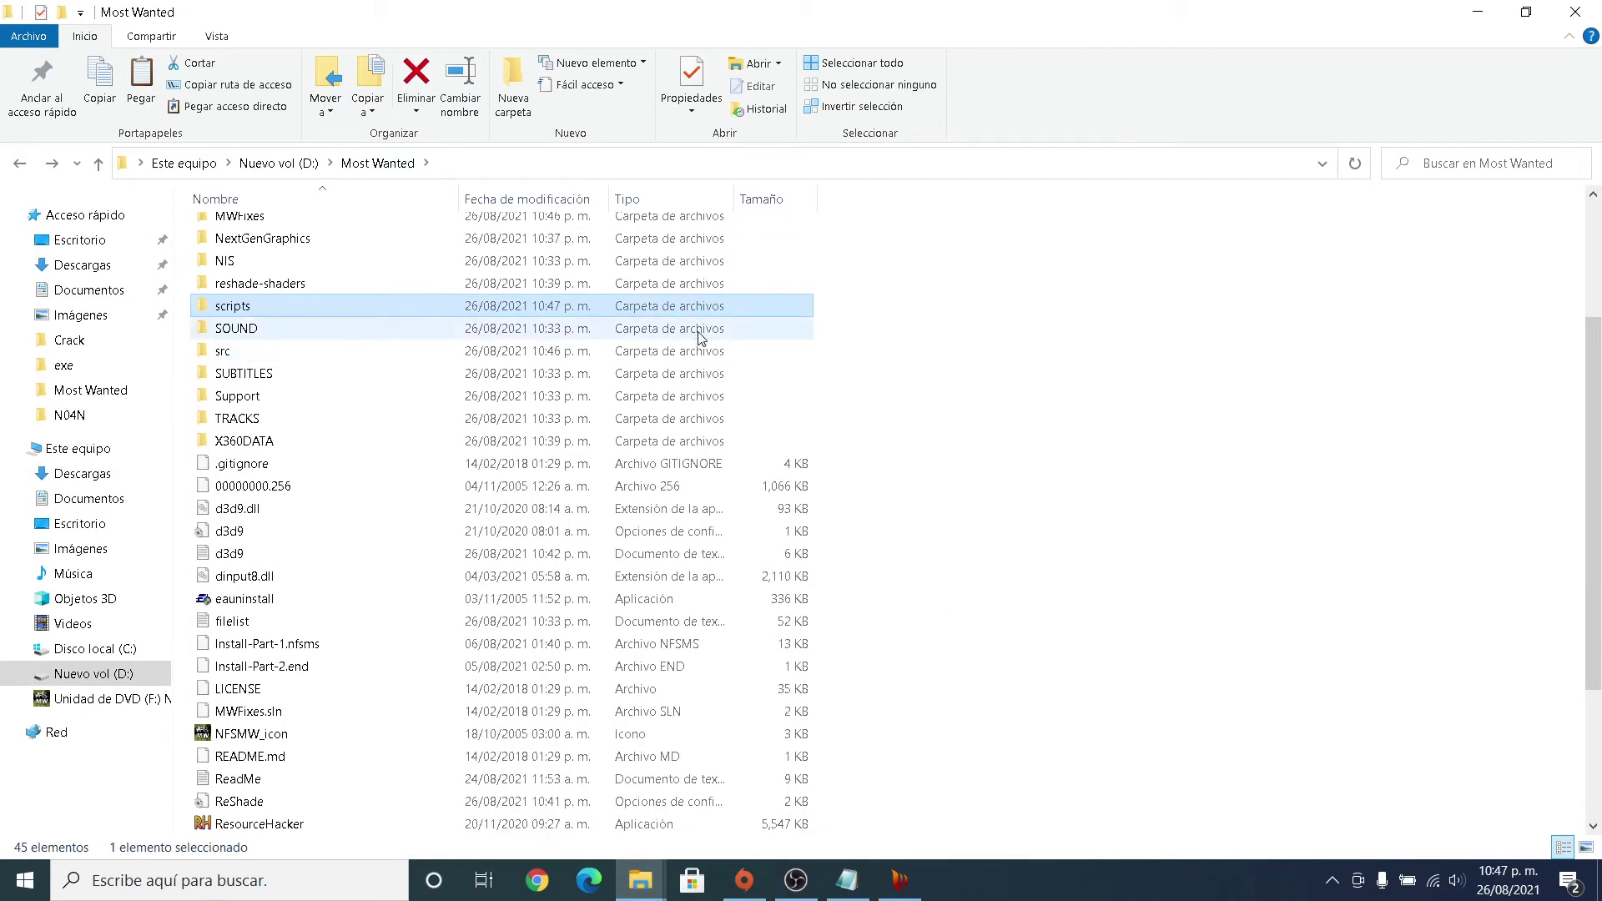
double_click(651, 310)
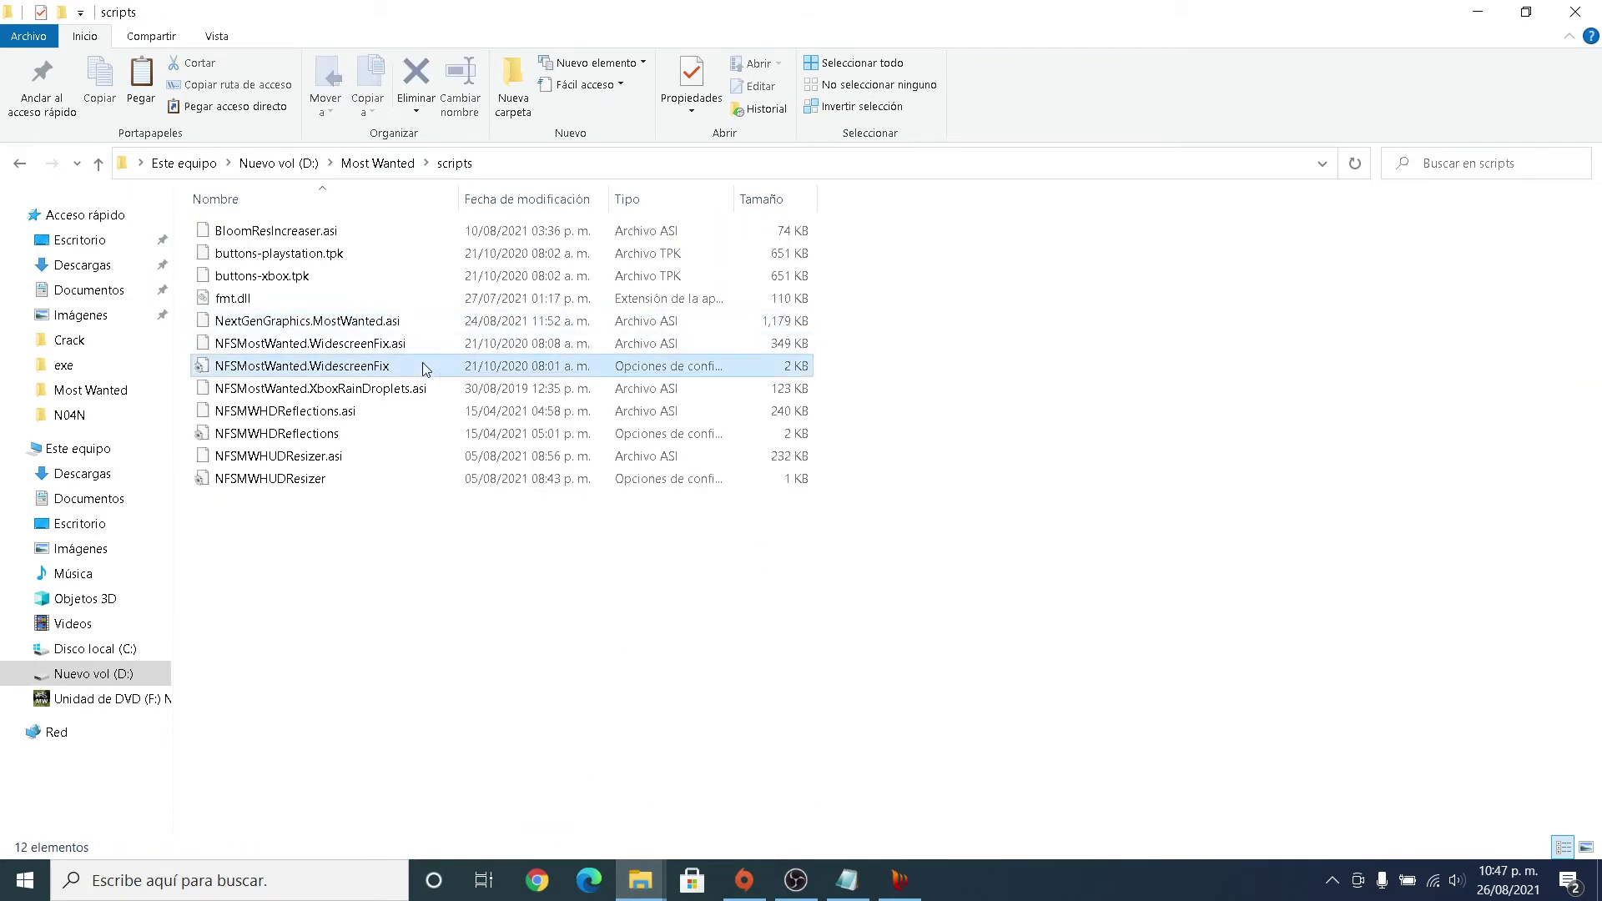
double_click(426, 369)
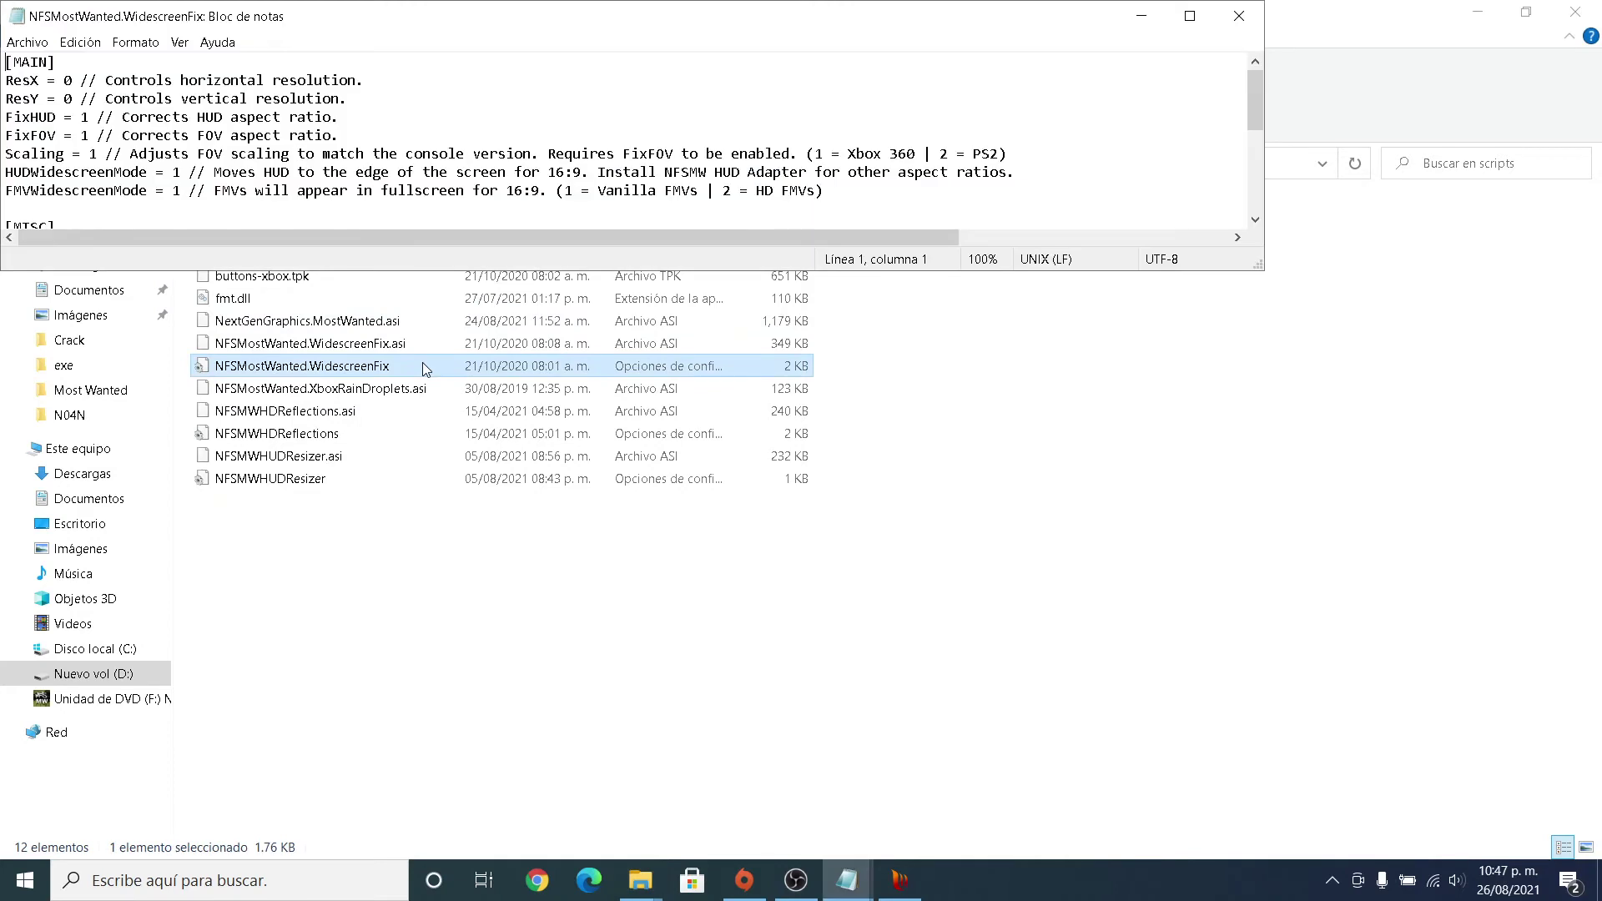
left_click(1189, 16)
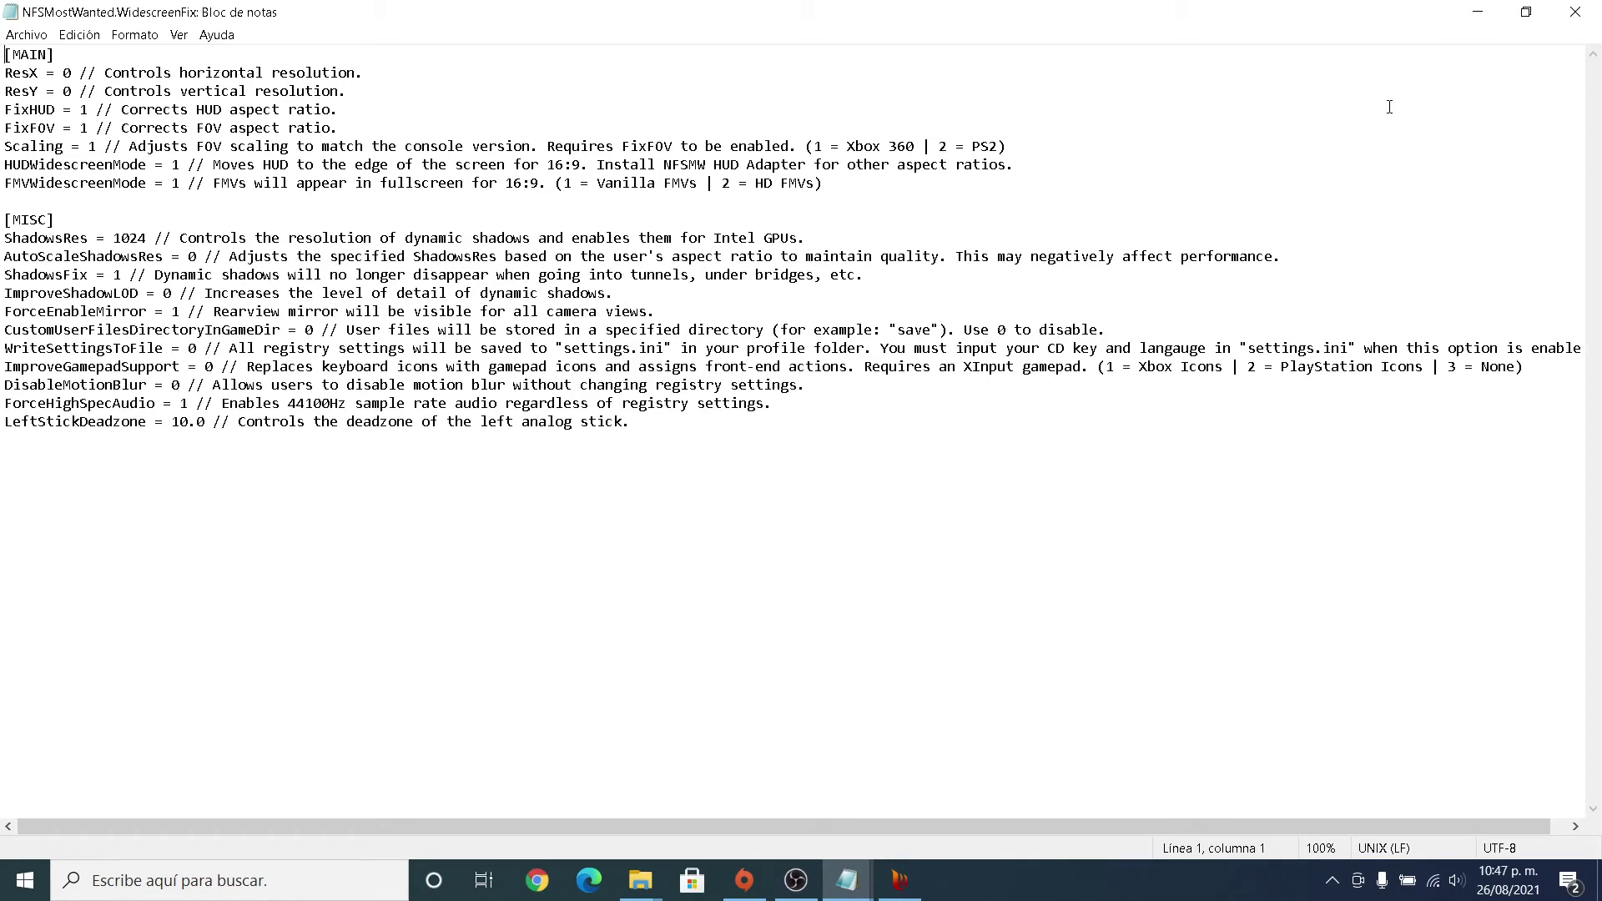
left_click(1597, 17)
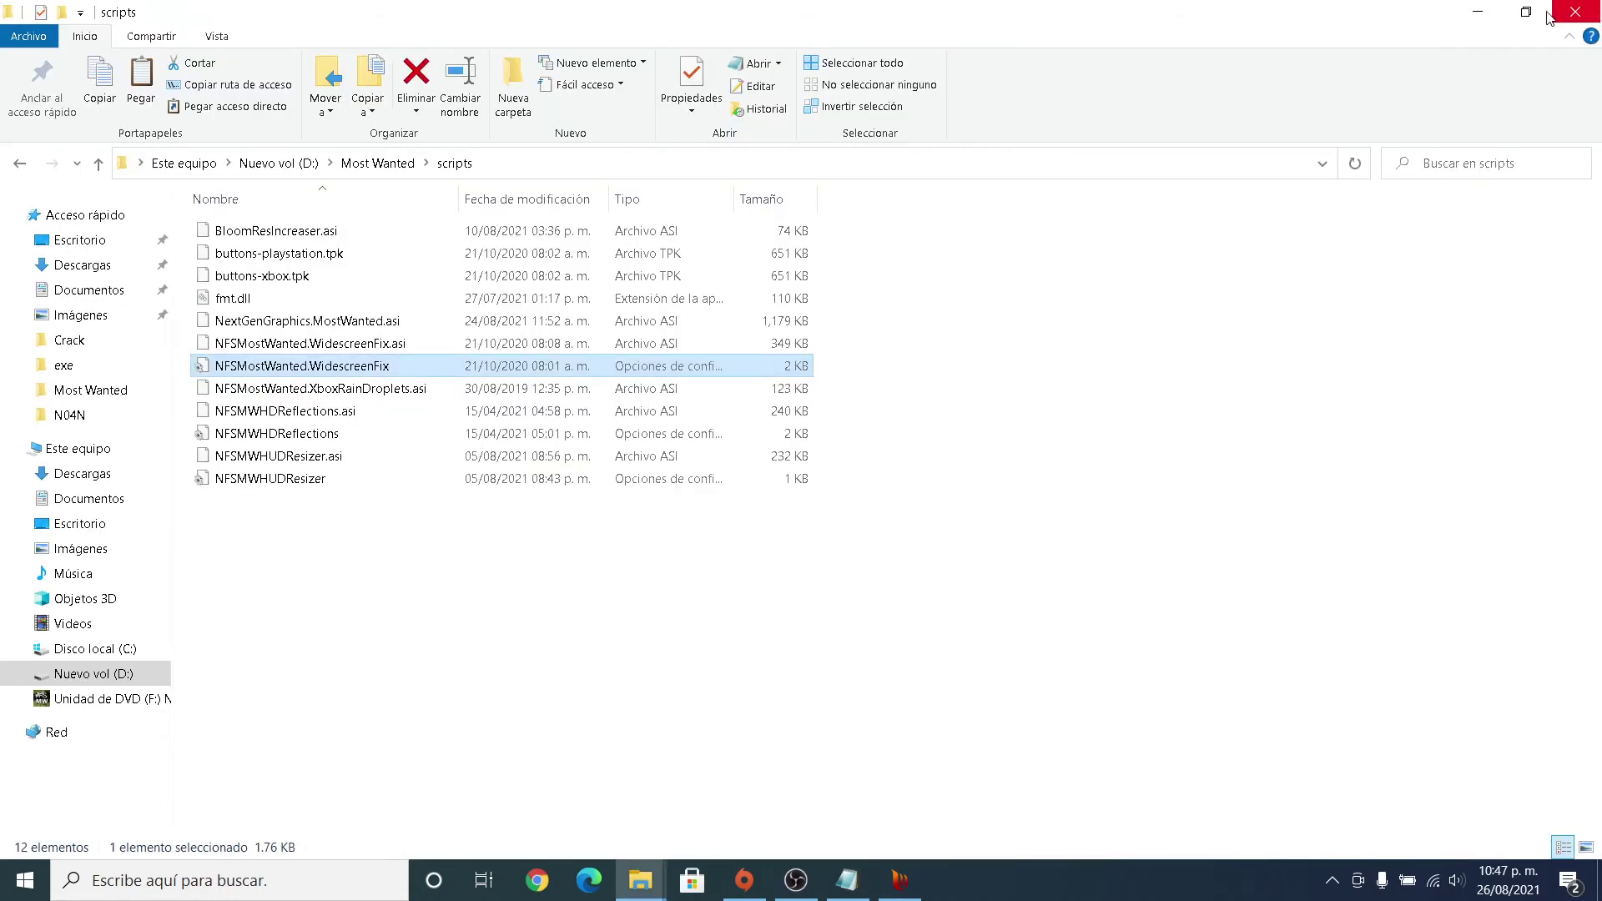
left_click(1496, 16)
left_click(1496, 16)
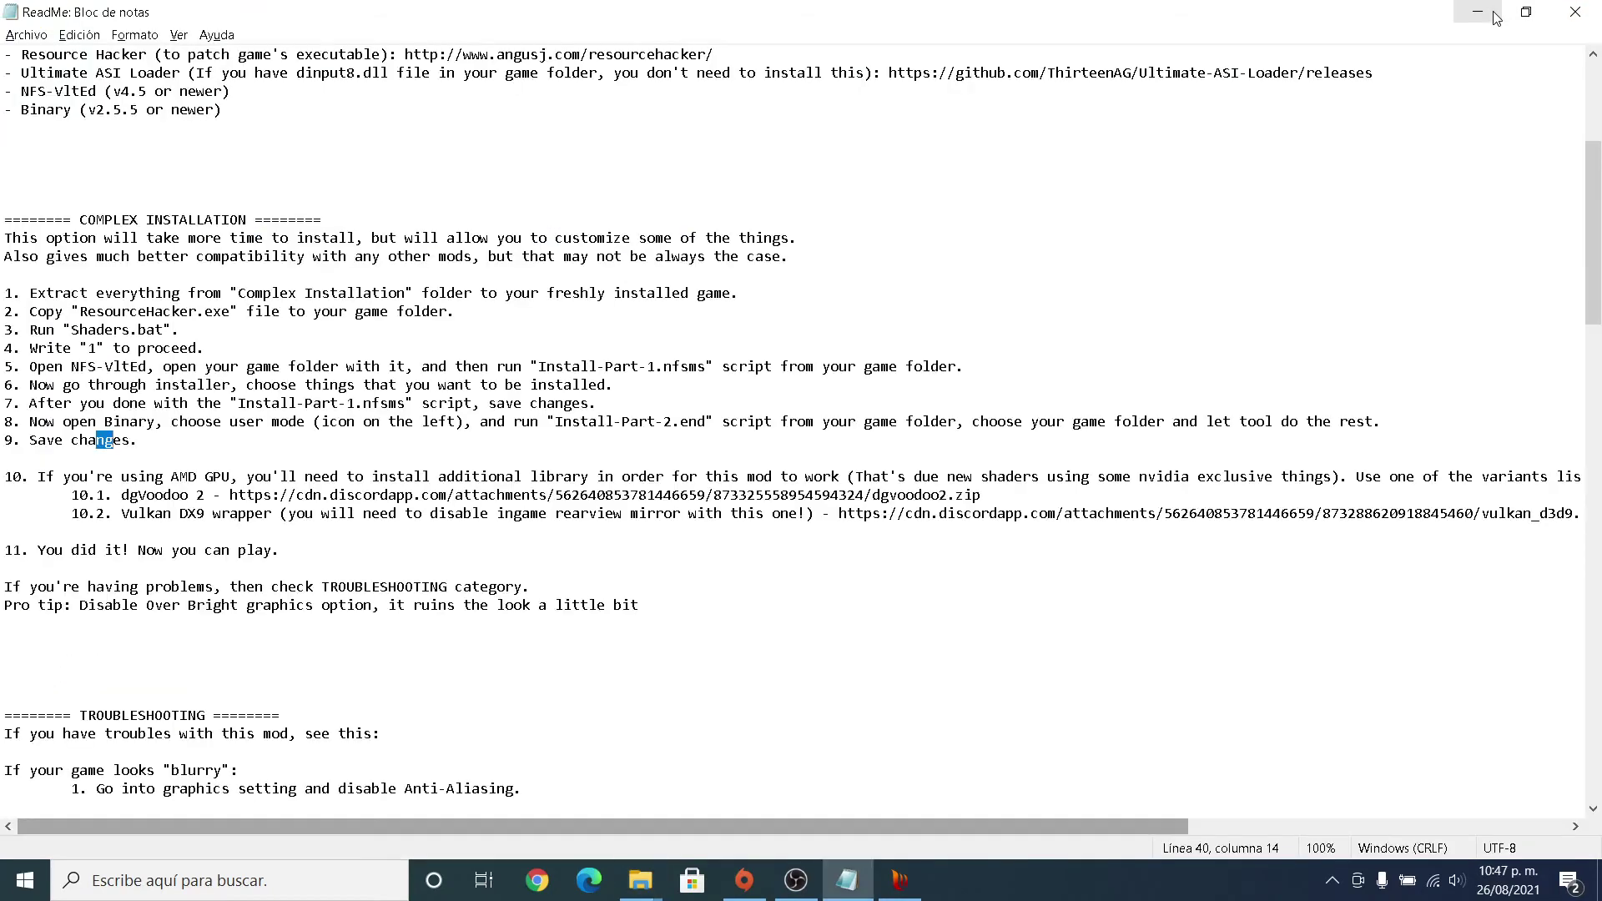
left_click(640, 880)
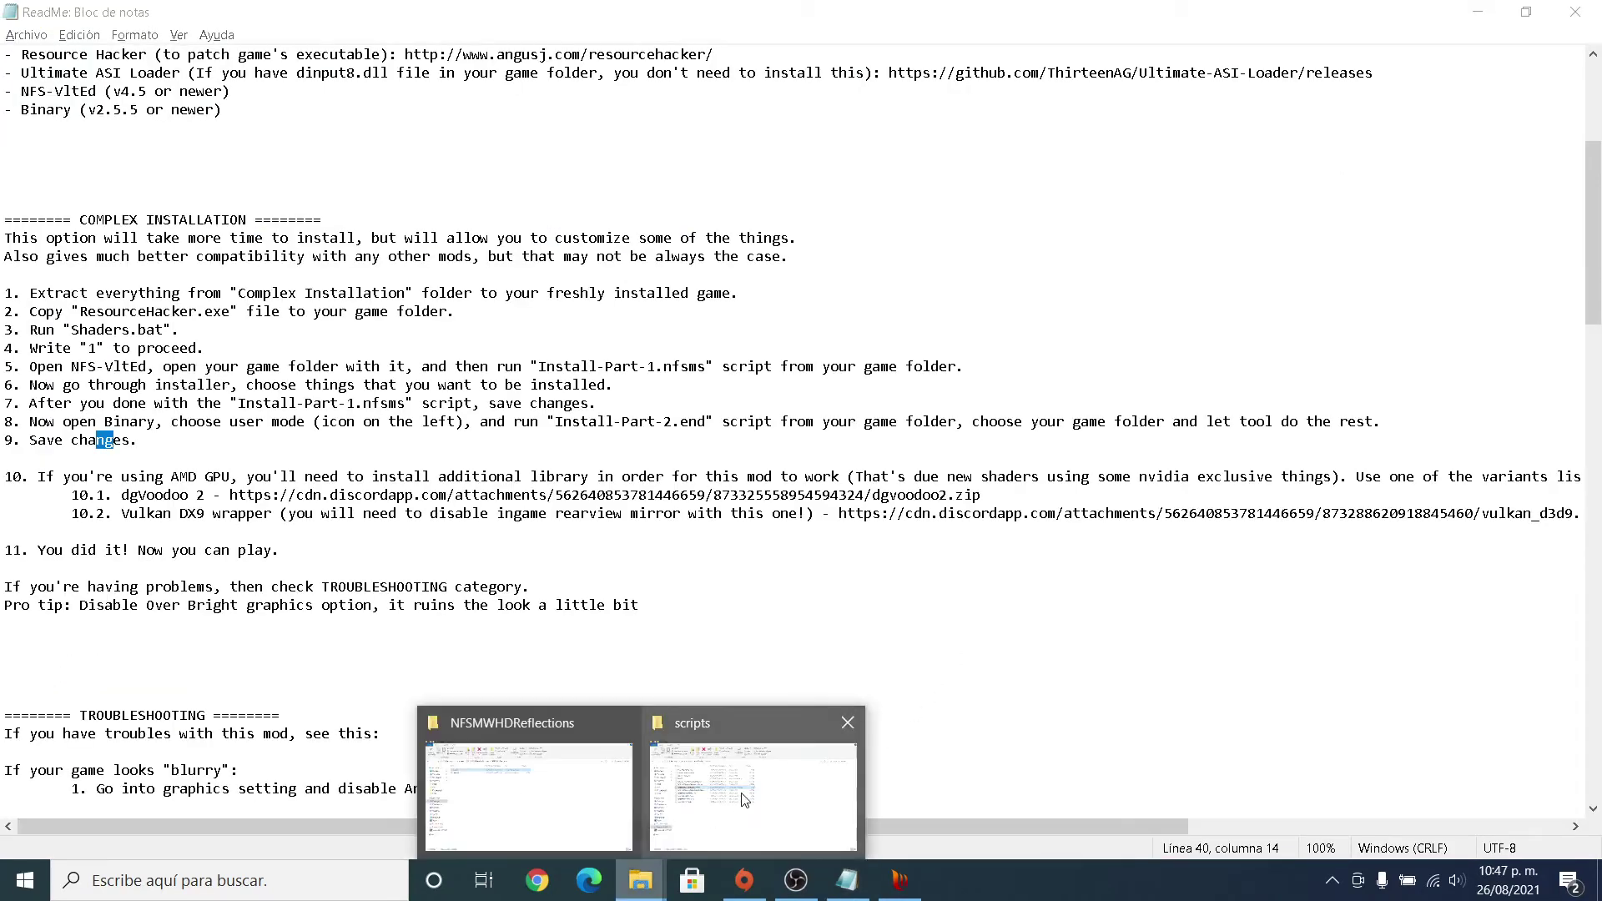
left_click(746, 799)
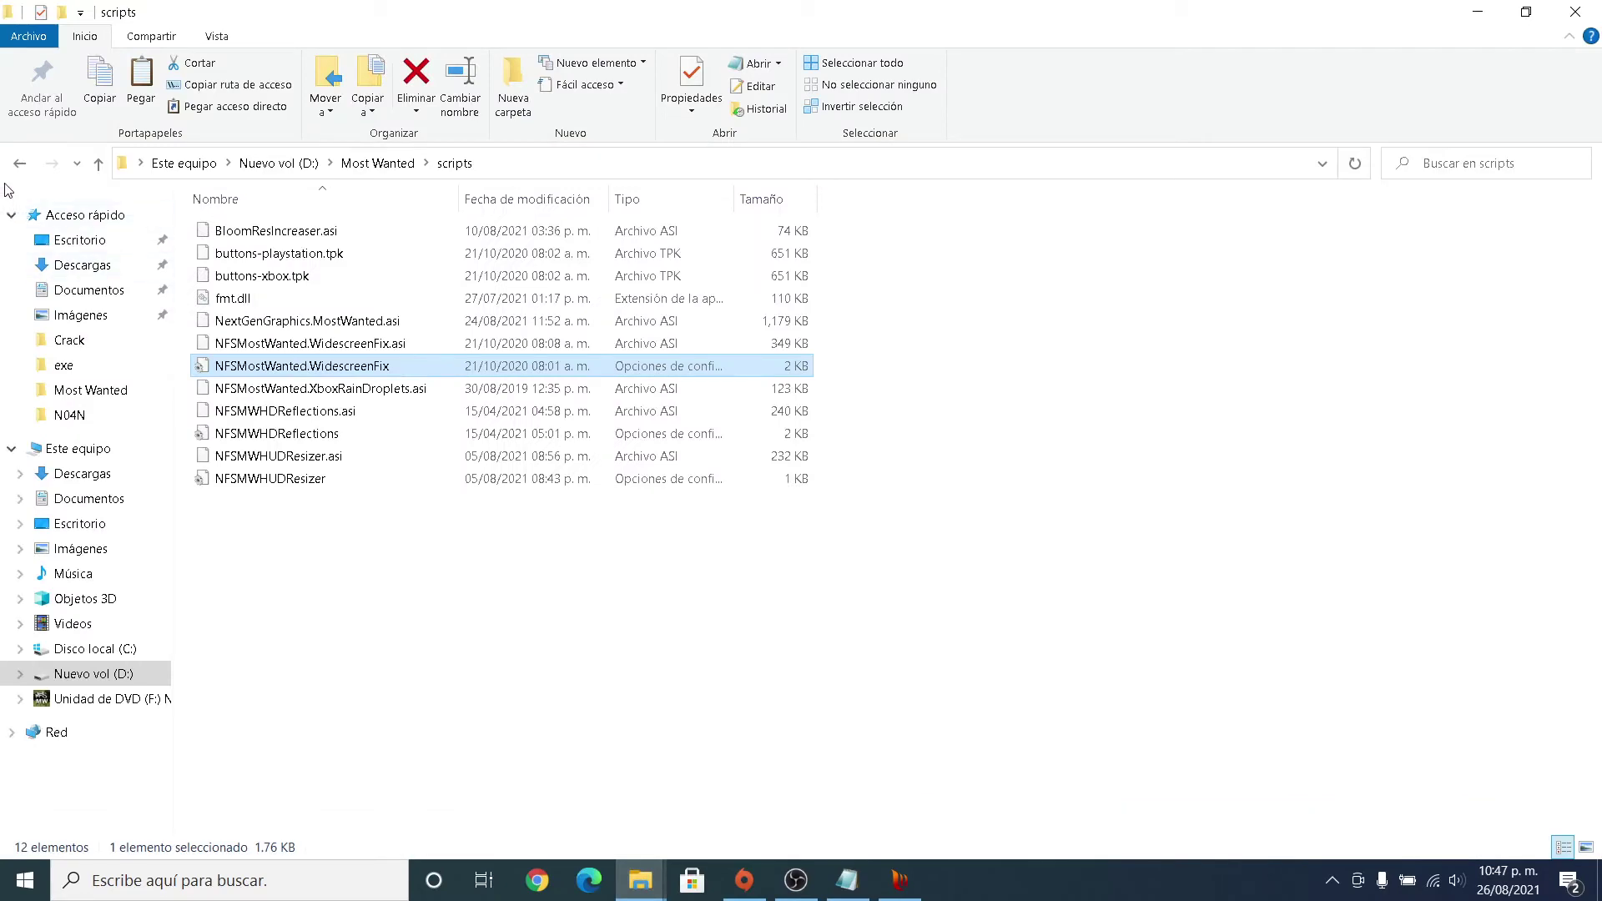
Run the speed application in the Most Wanted folder as administrator and switch to the game.
left_click(19, 162)
scroll(652, 580, "down", 3)
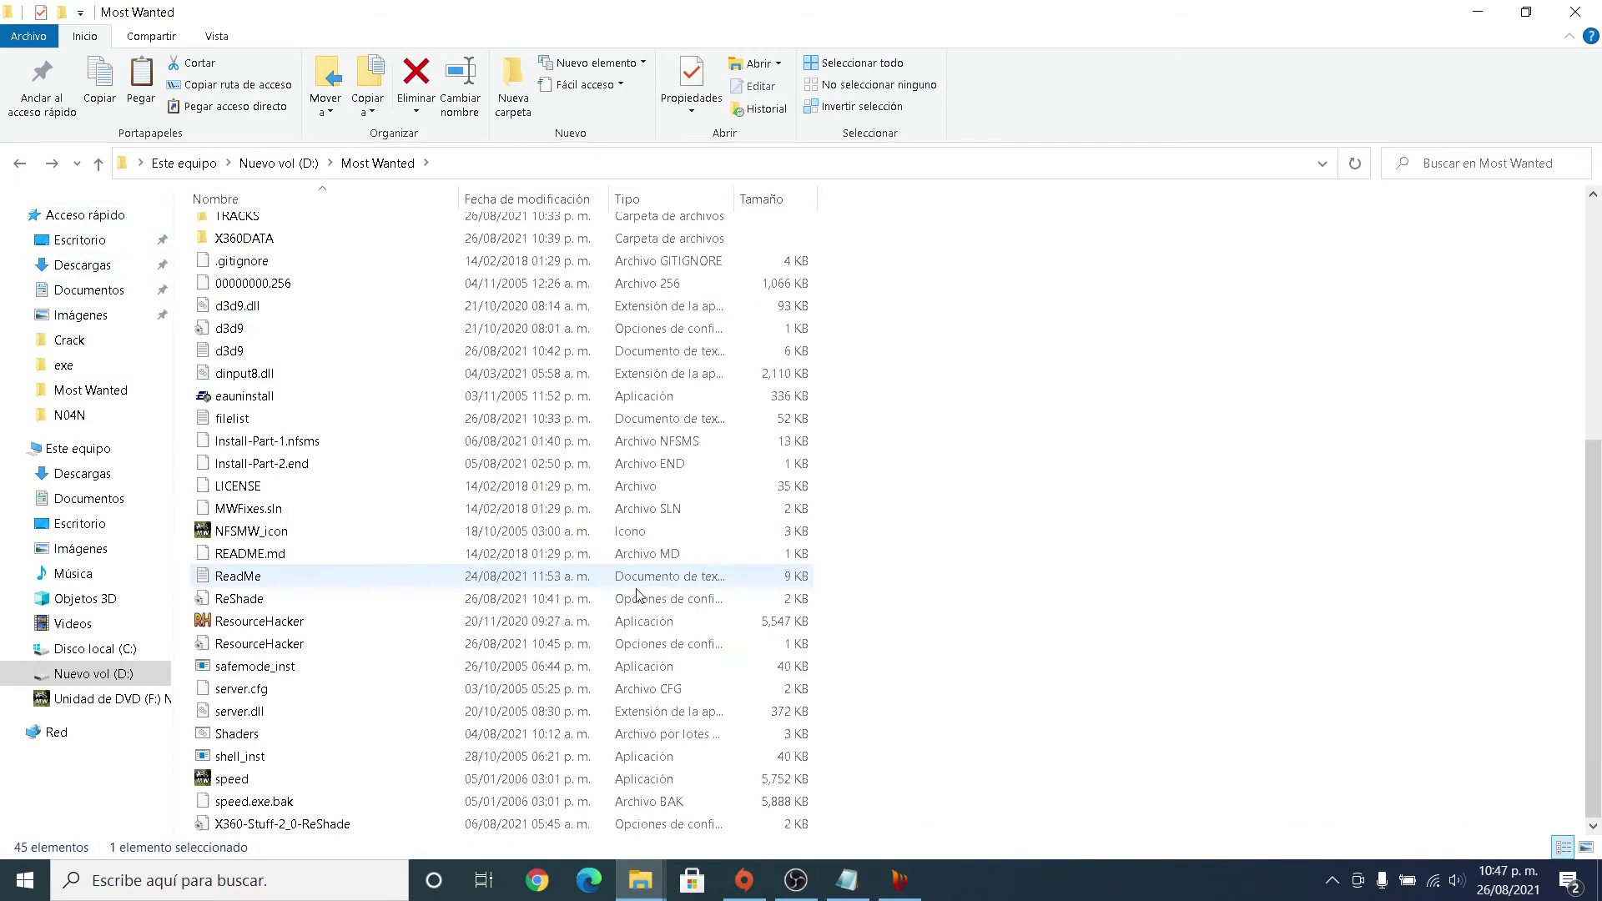
left_click(322, 779)
right_click(321, 778)
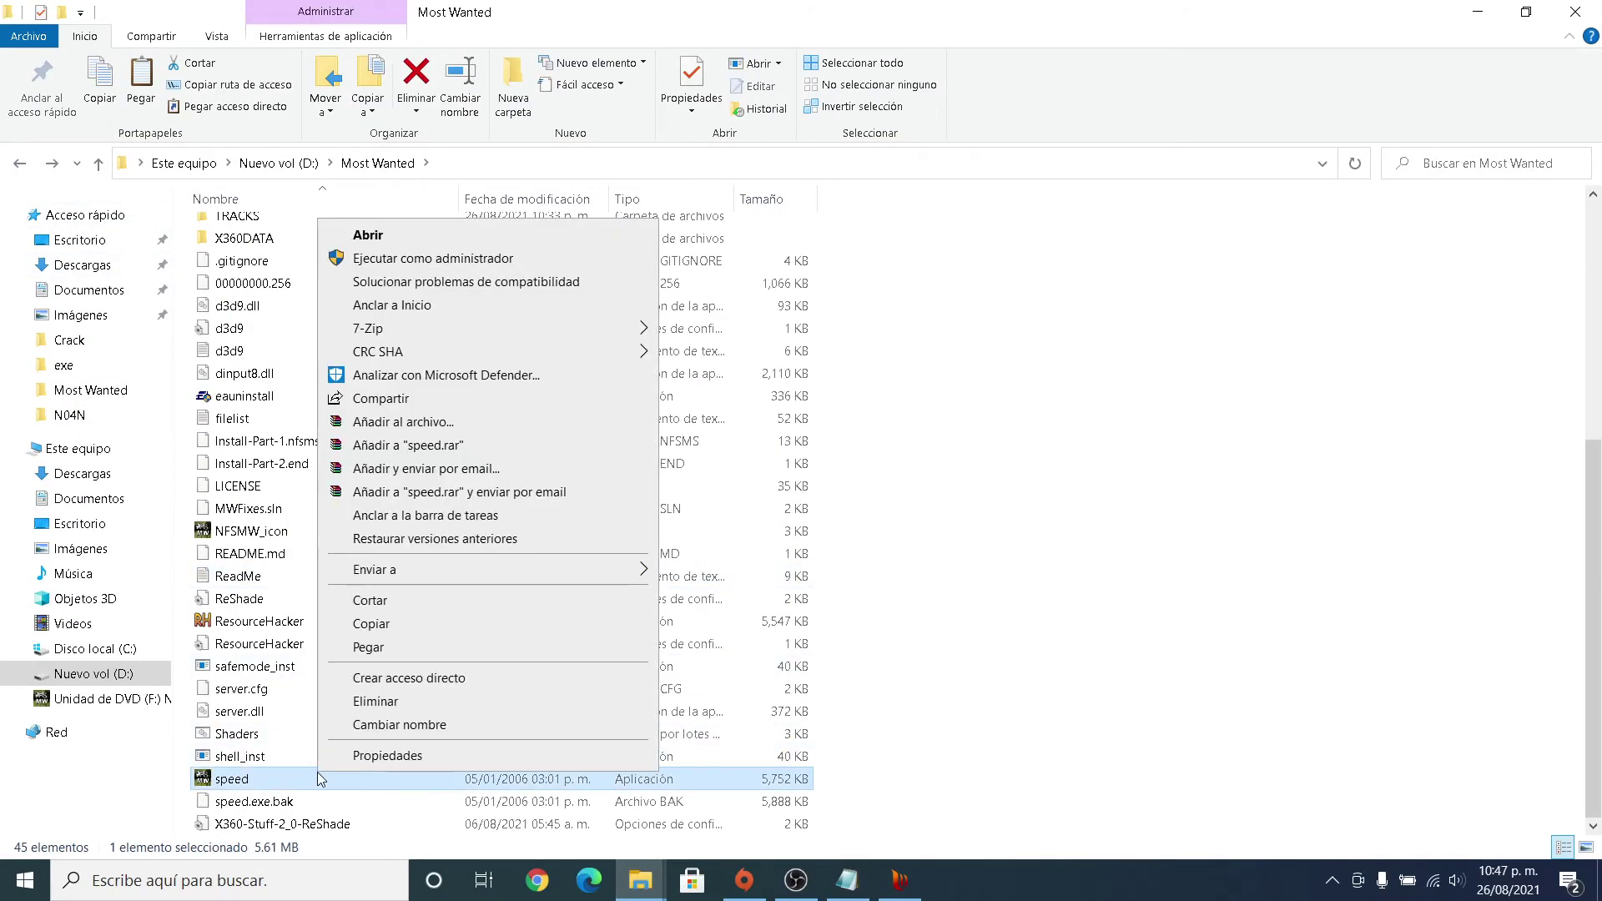
left_click(468, 259)
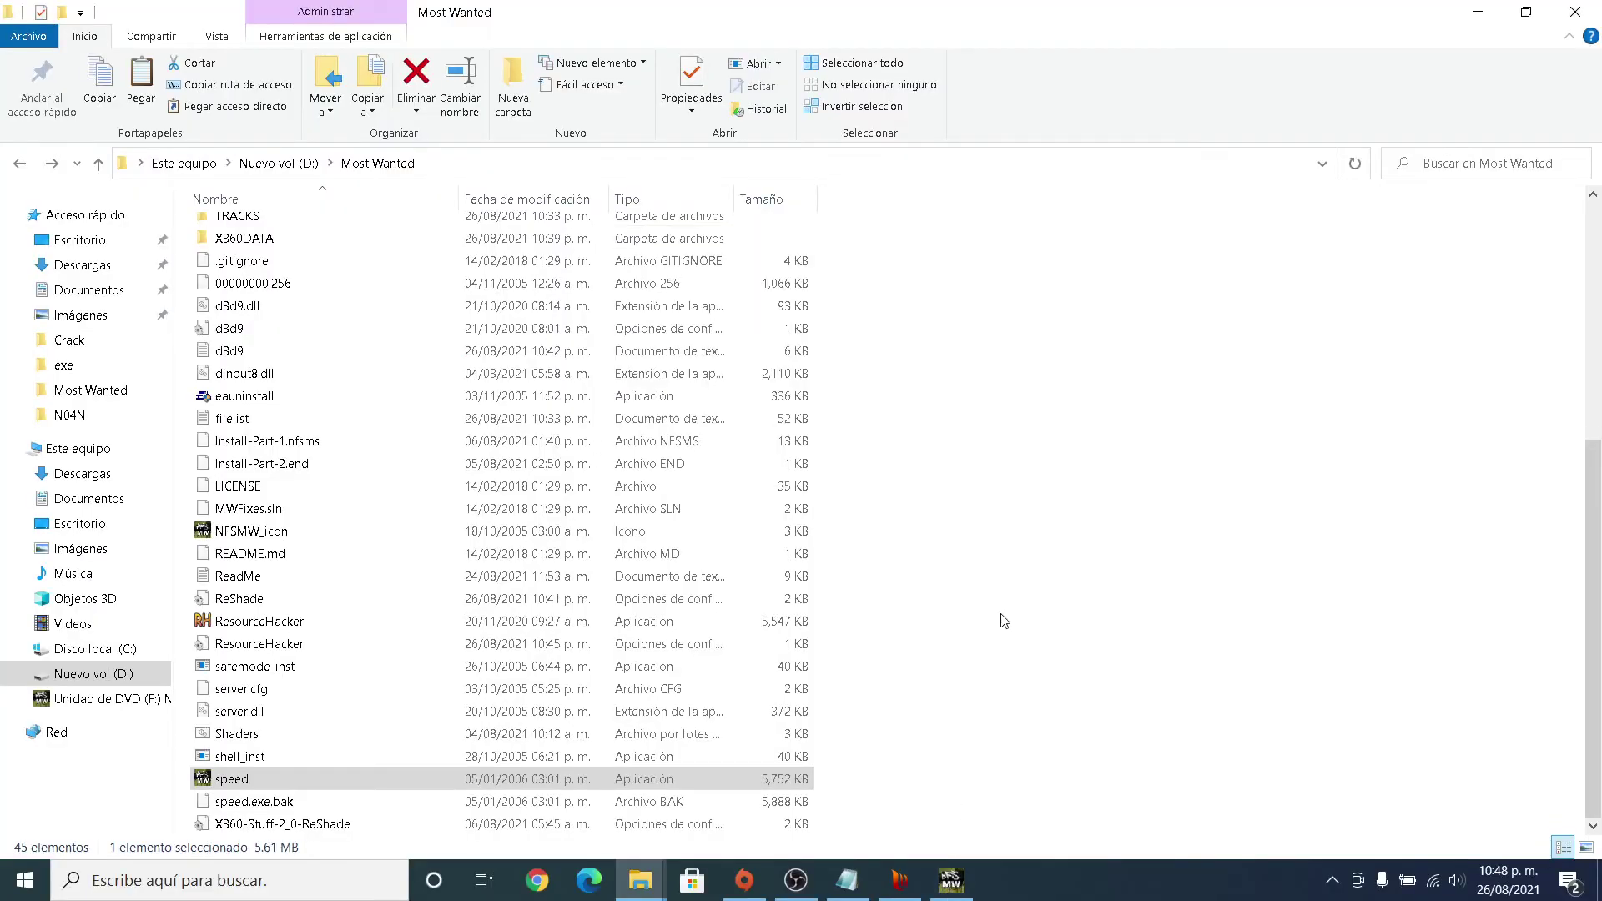
left_click(948, 878)
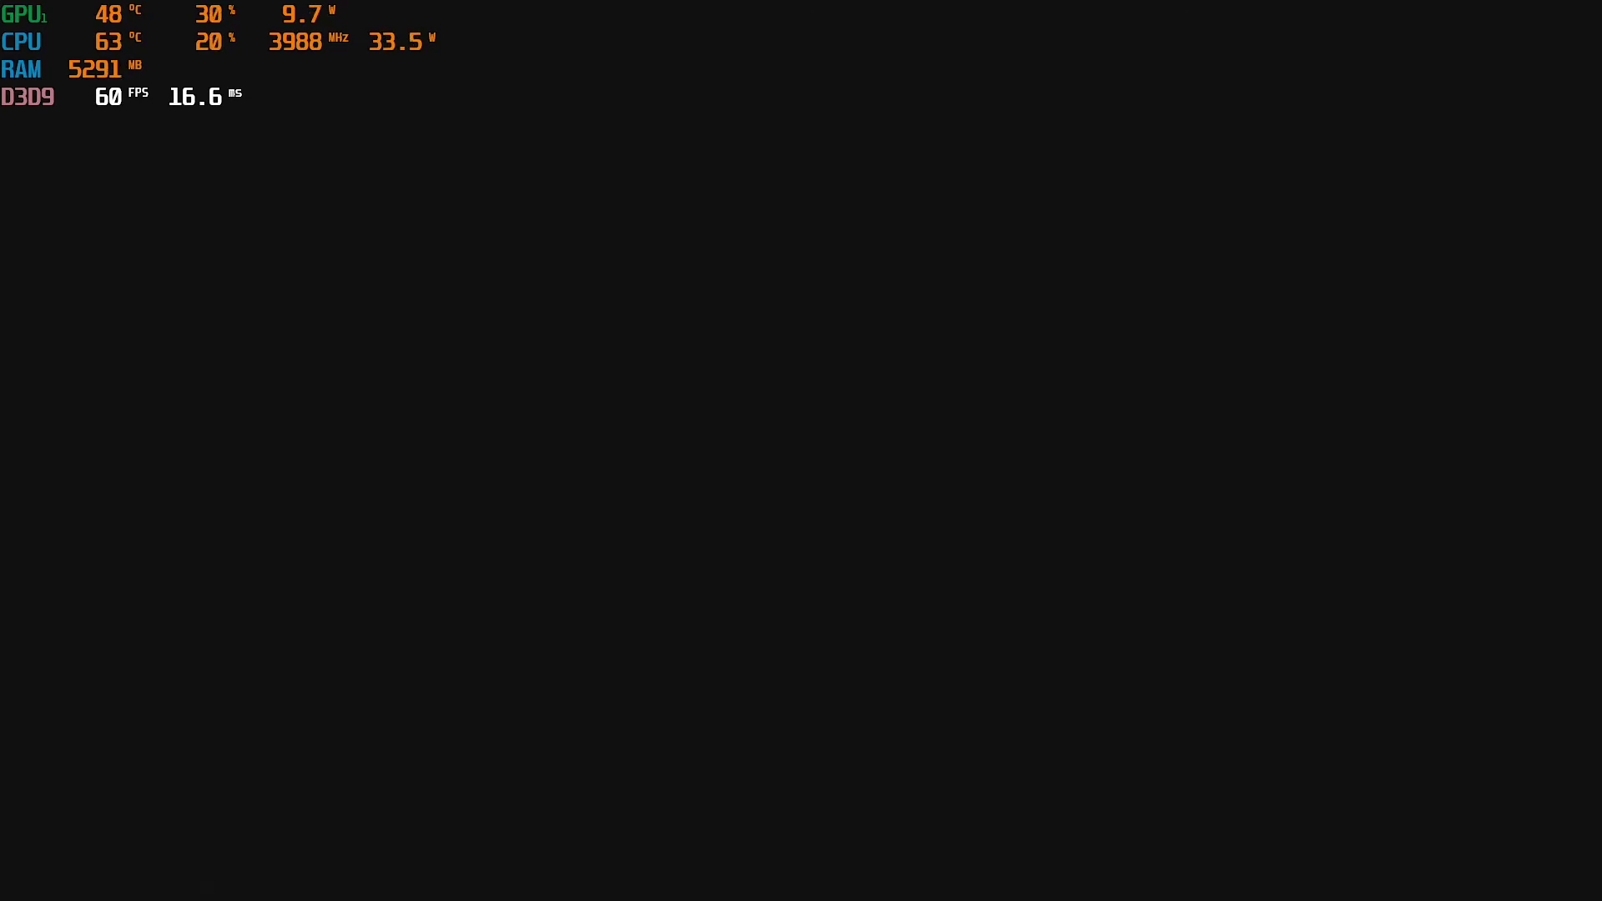
Skip the intro videos and title screen, and dismiss the profile load message to reach the main menu.
key("Return")
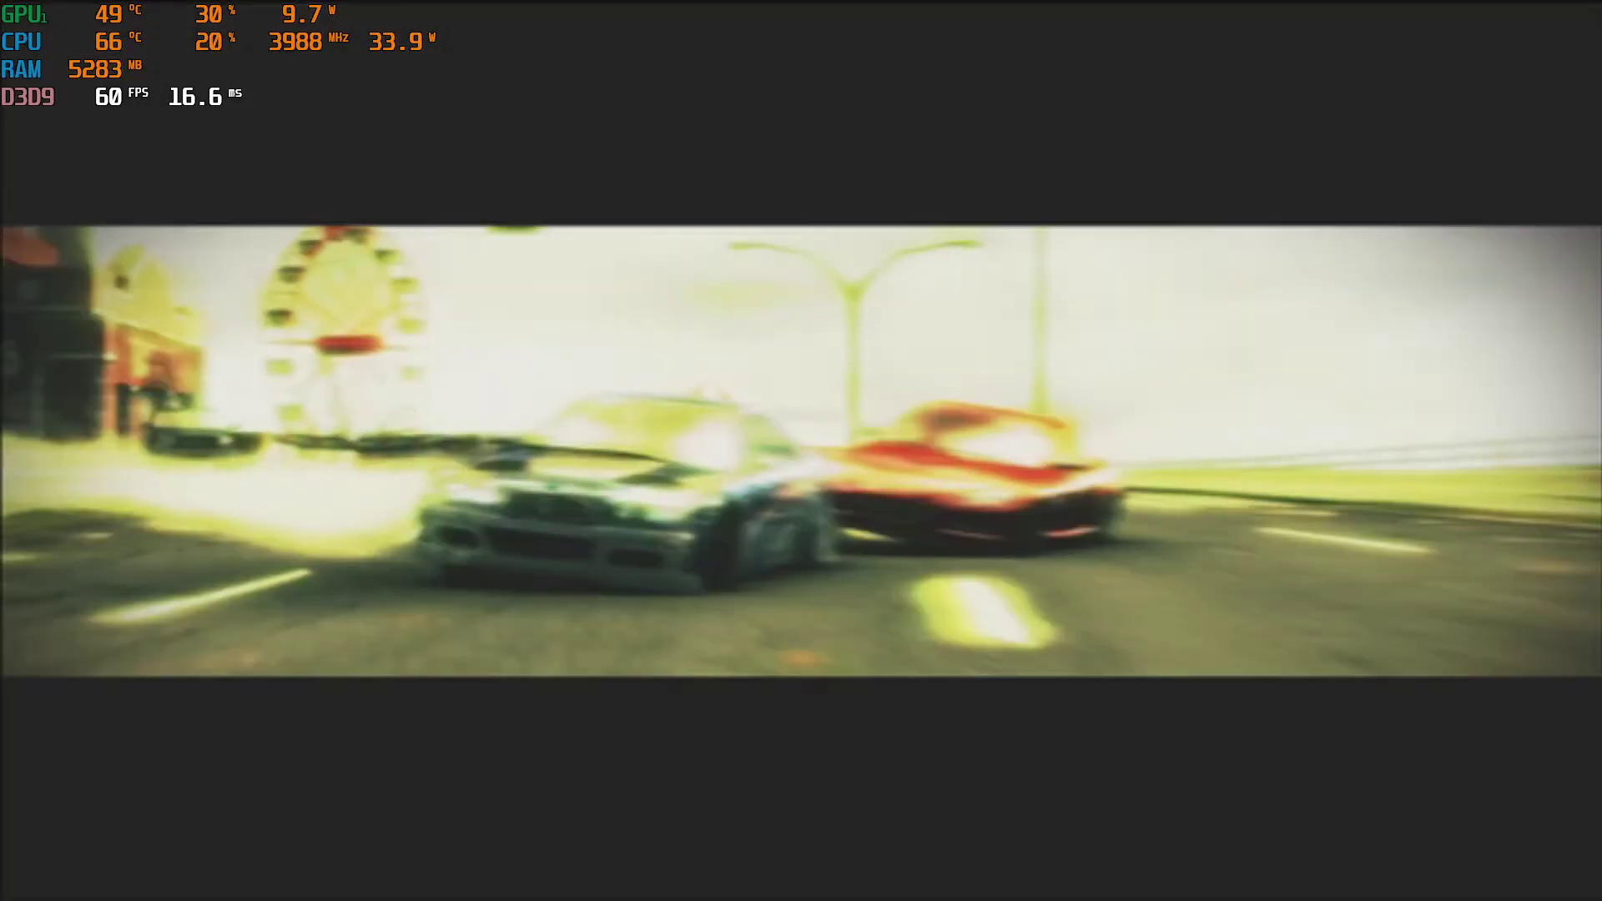
key("Return")
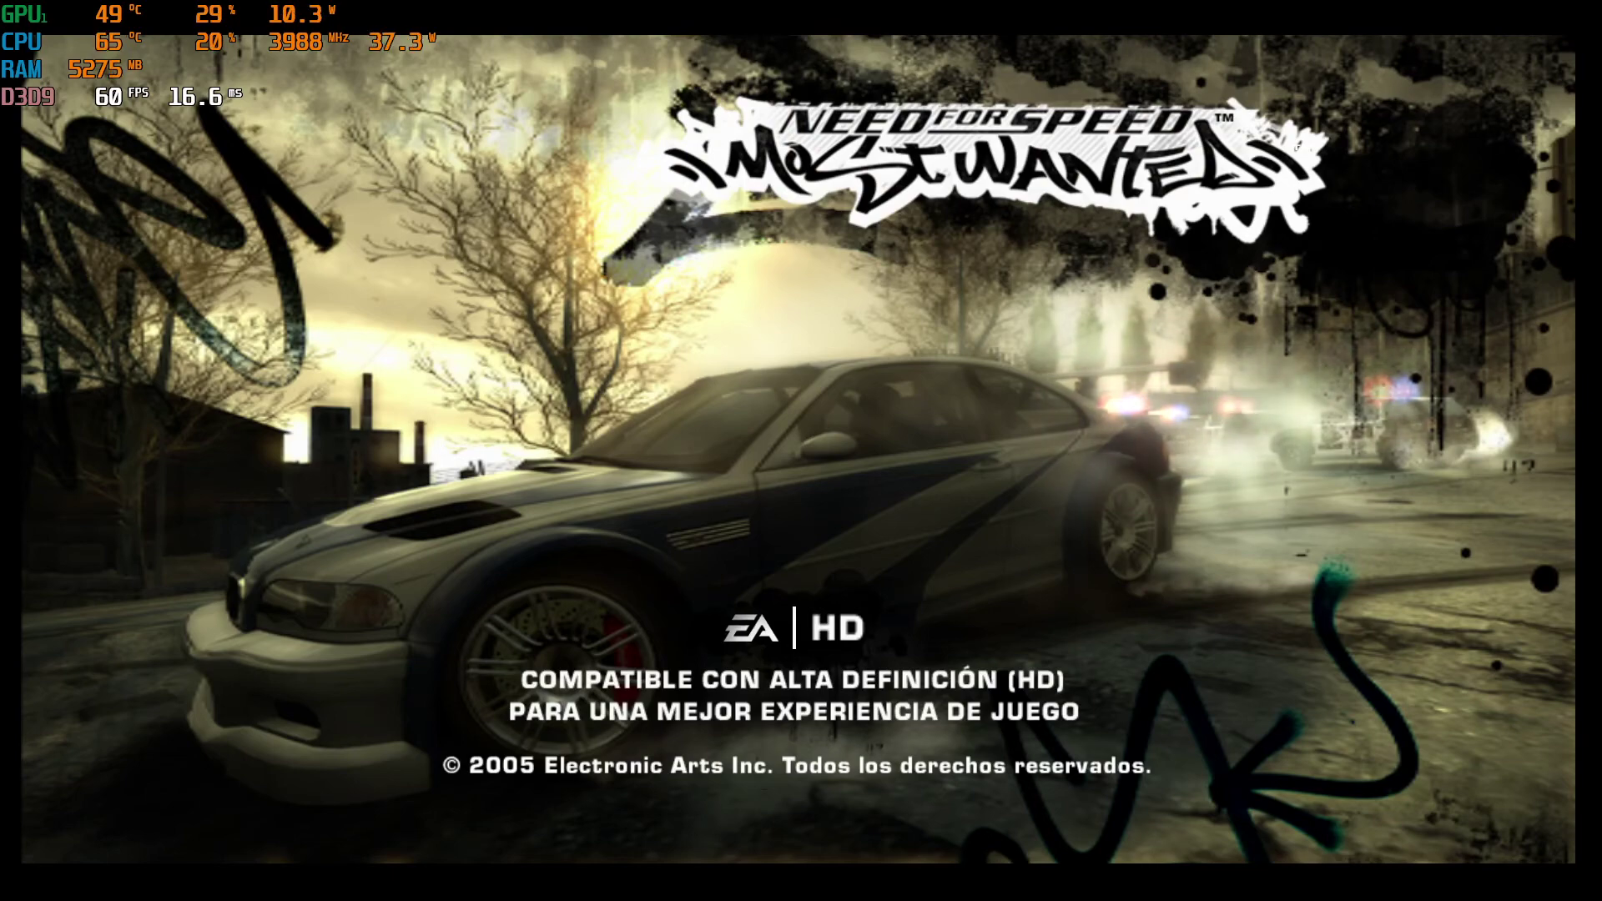
key("Return")
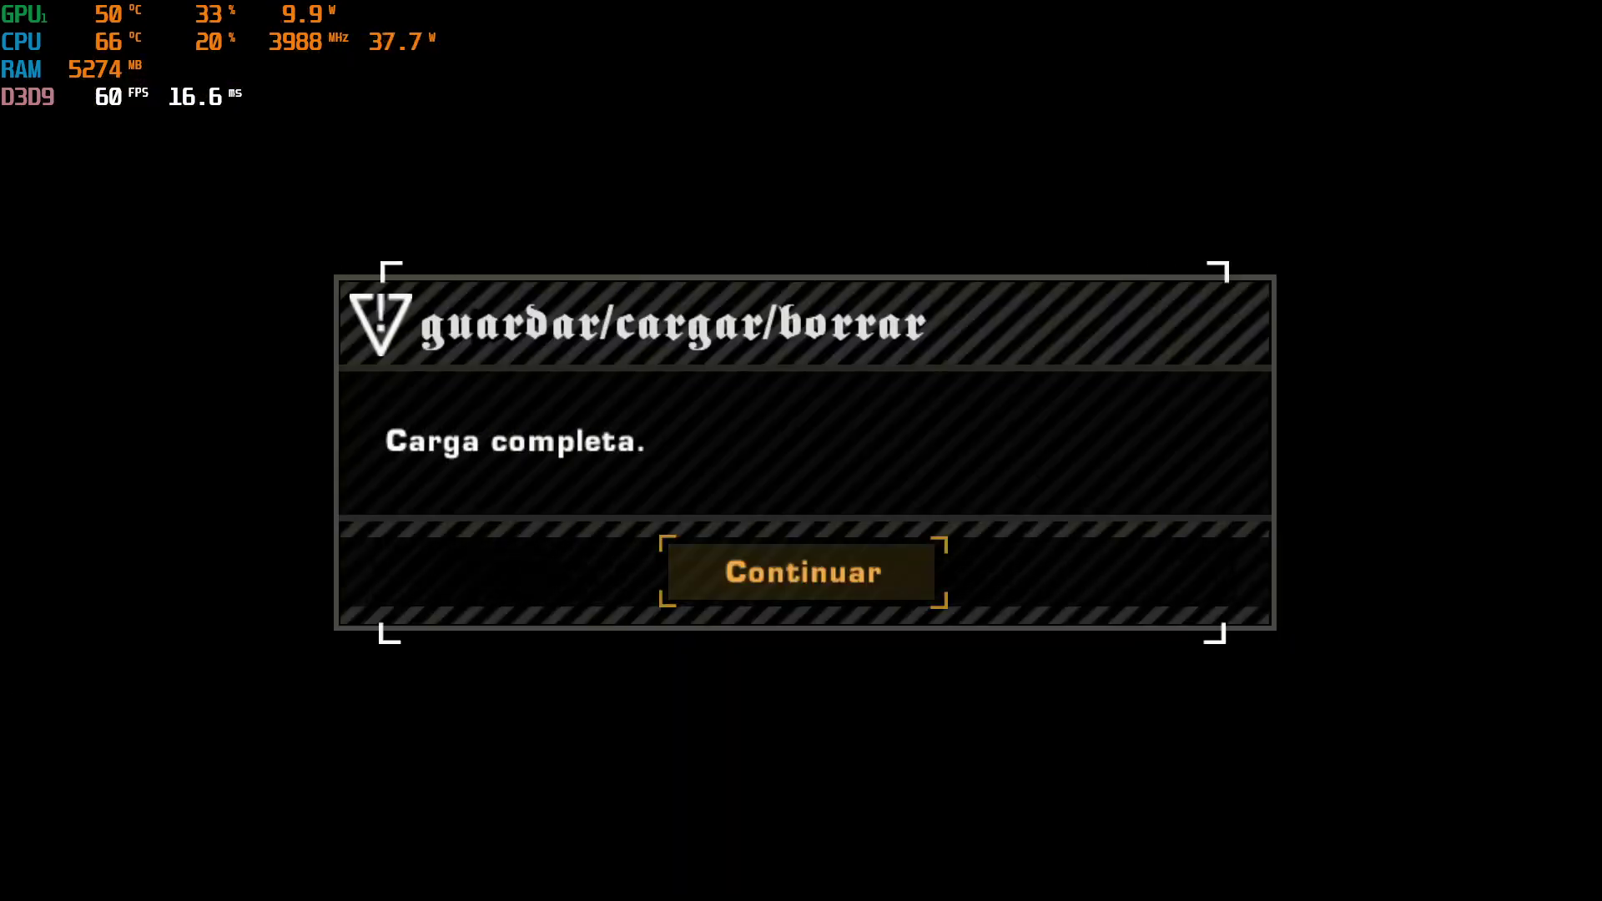
key("Return")
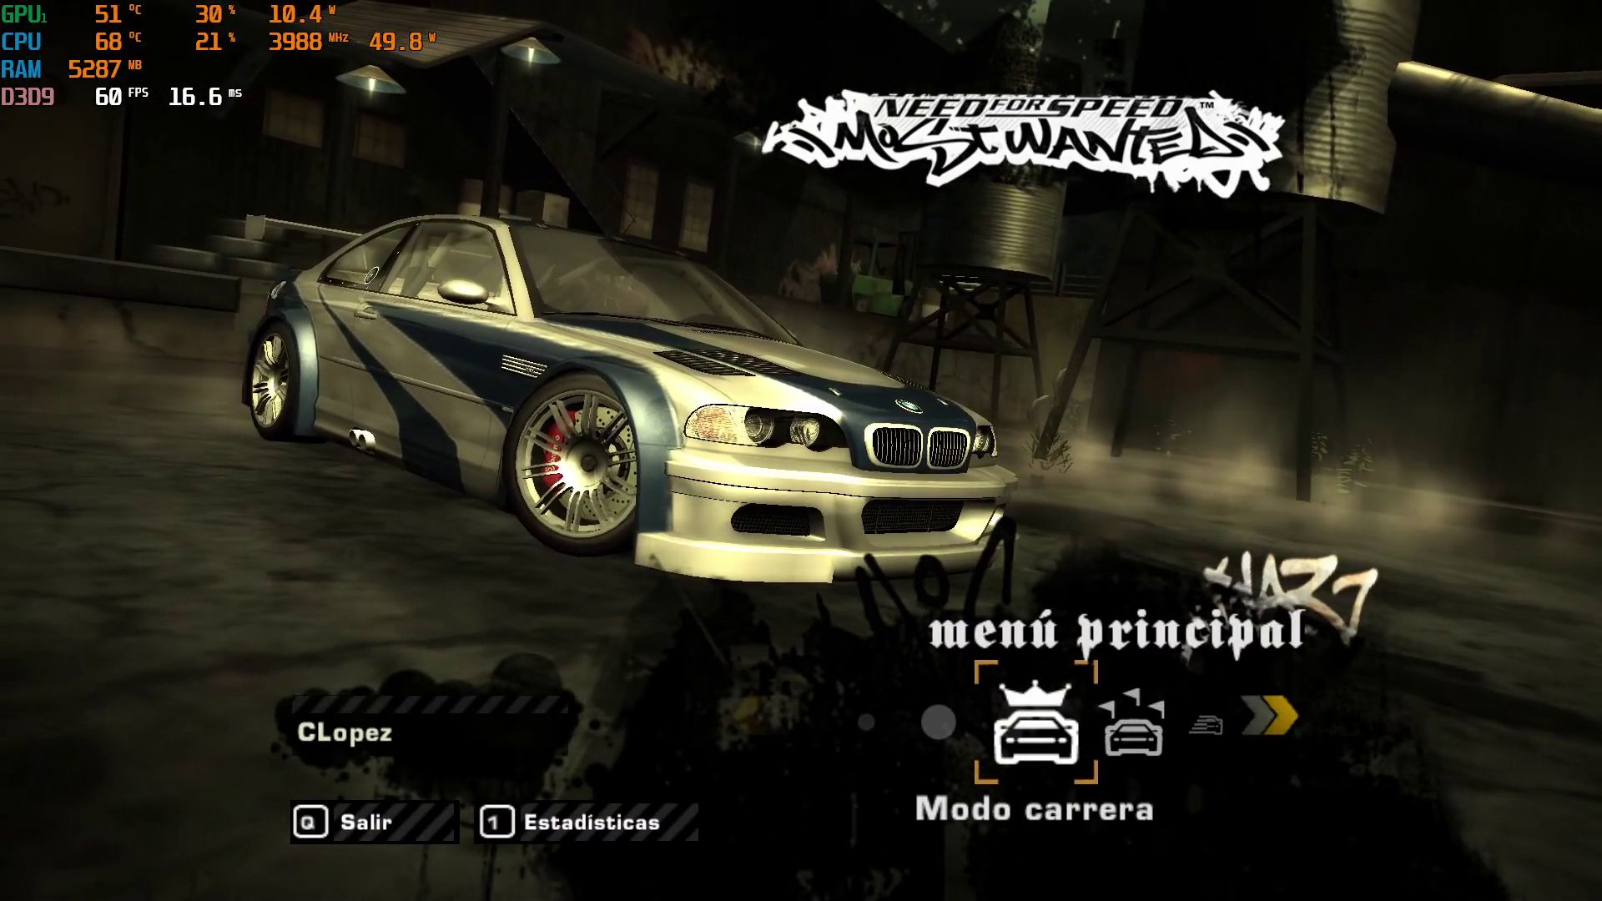
Open the advanced graphics settings under Opciones > Gráficos.
key("Right")
key("Right")
key("Right")
key("Right")
key("Right")
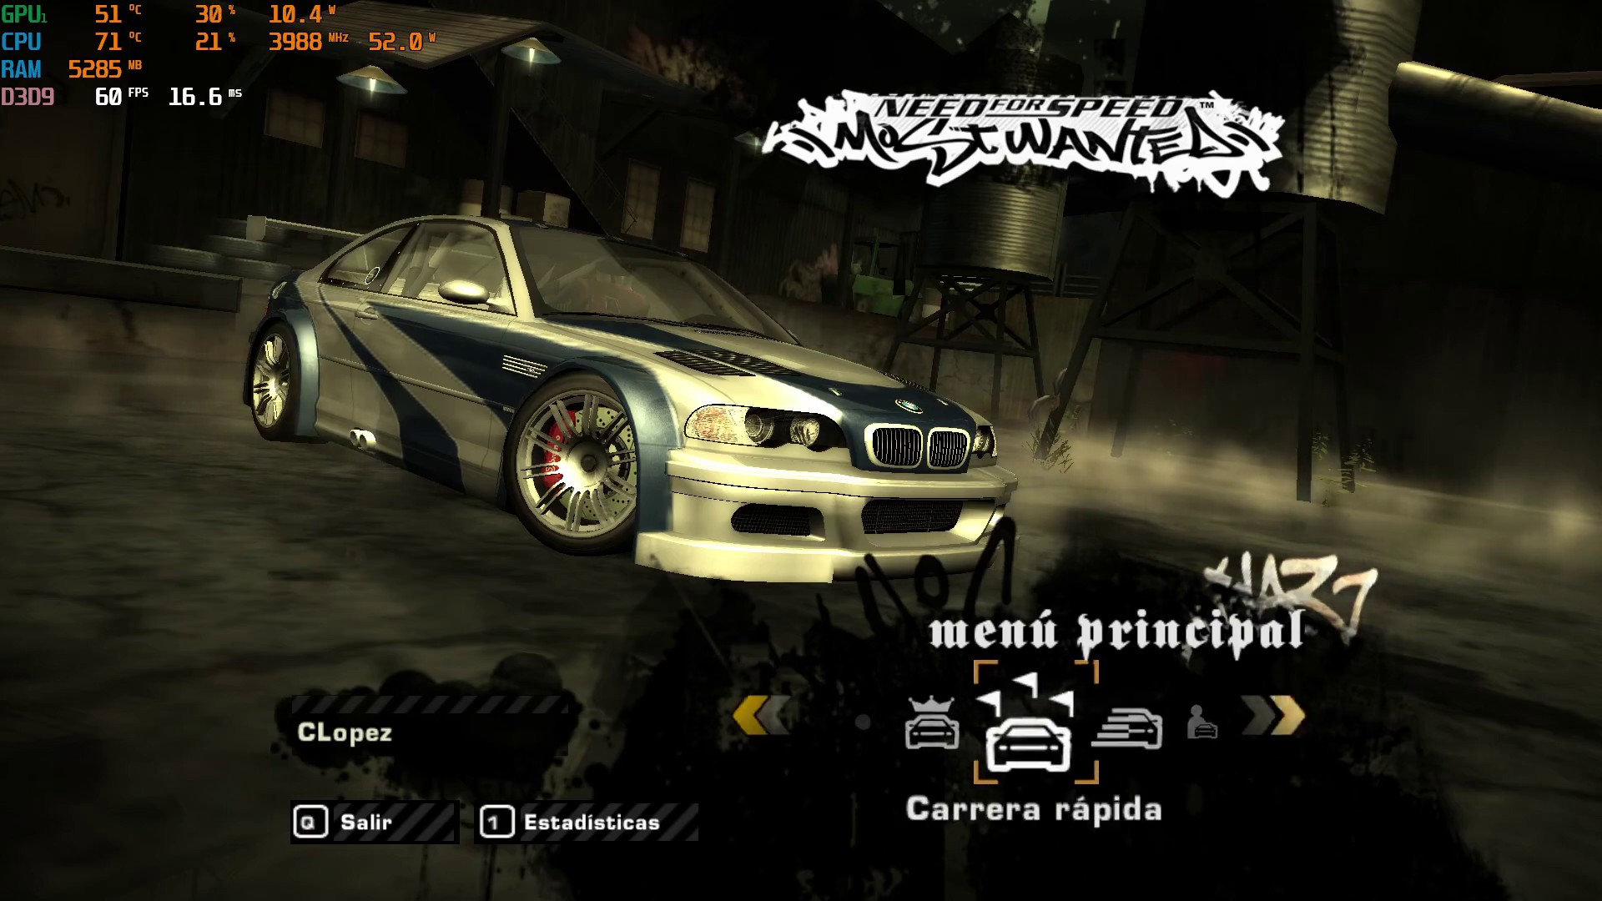
key("Return")
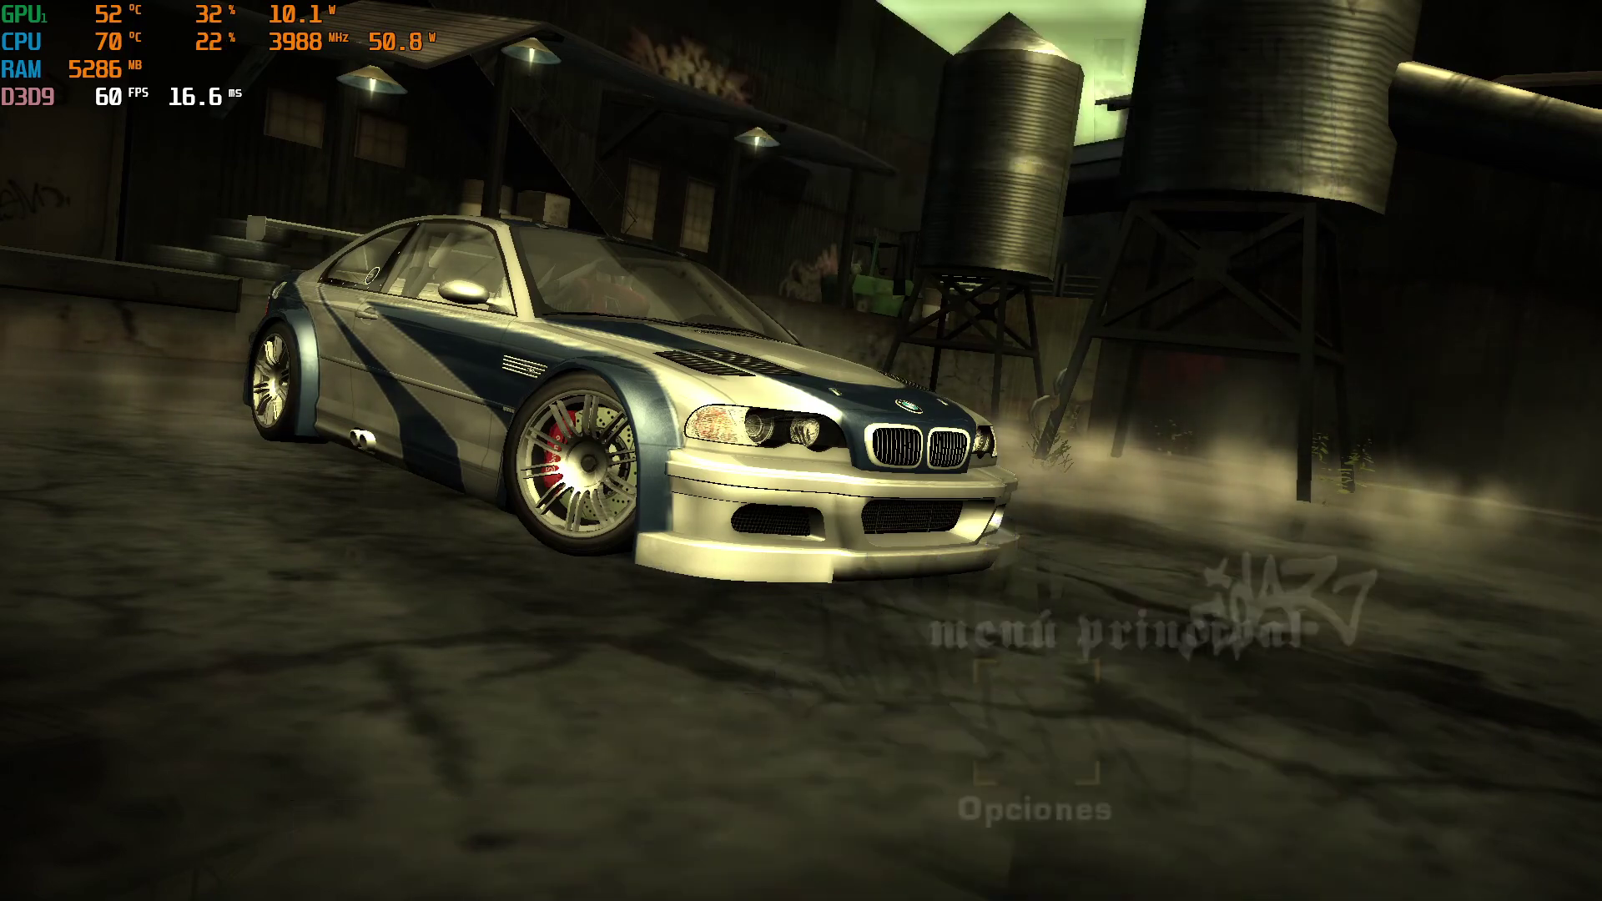
key("Right")
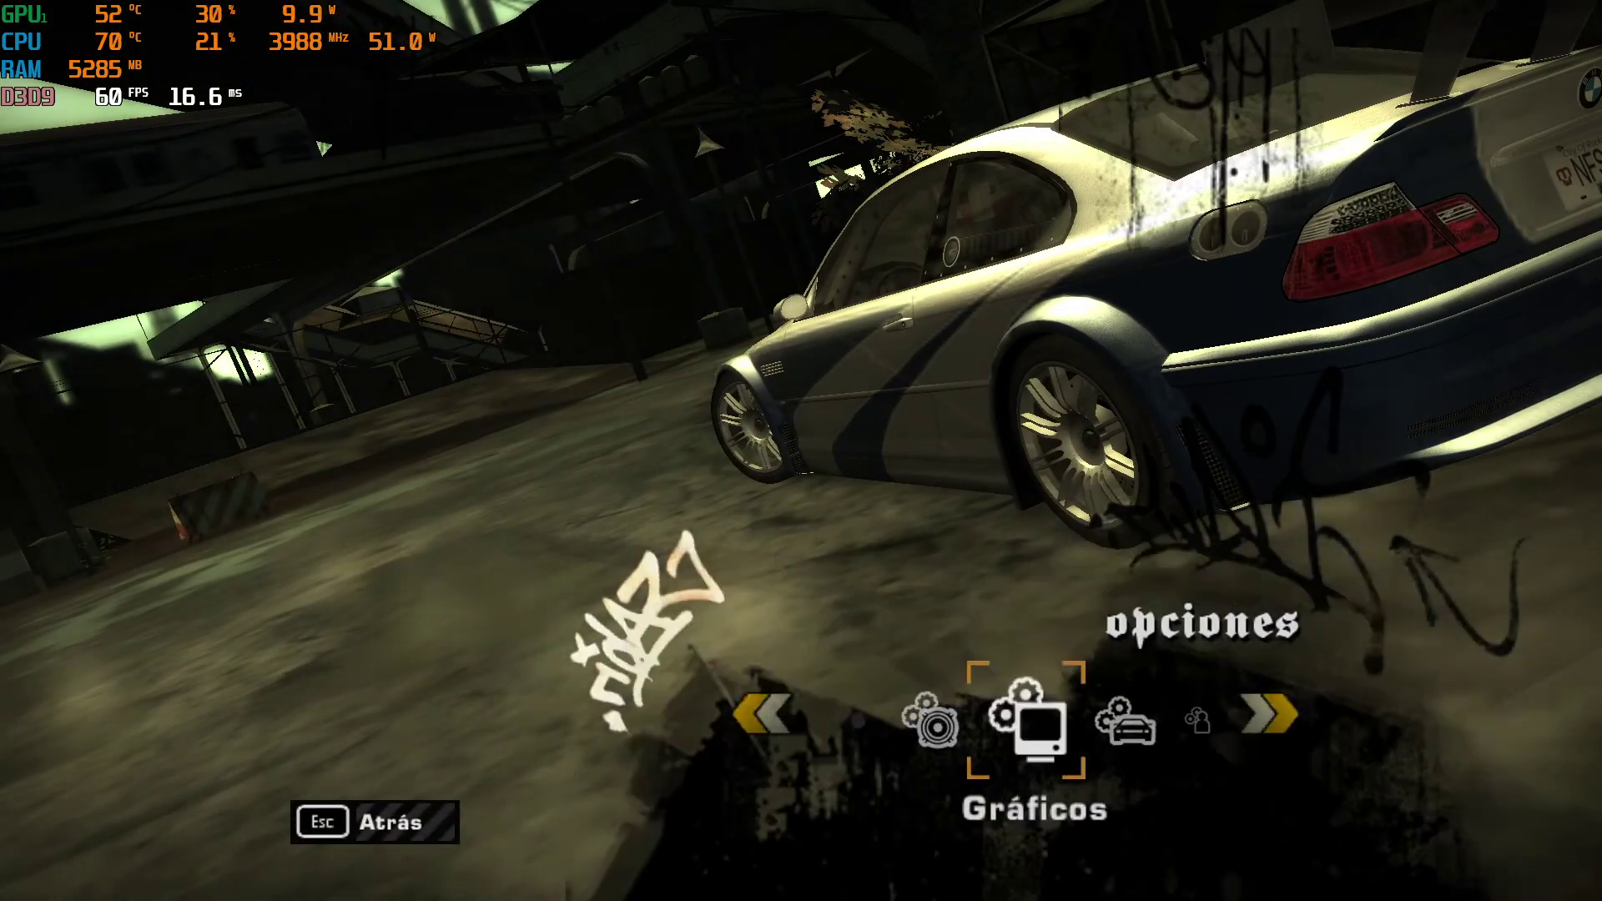
key("Return")
key("2")
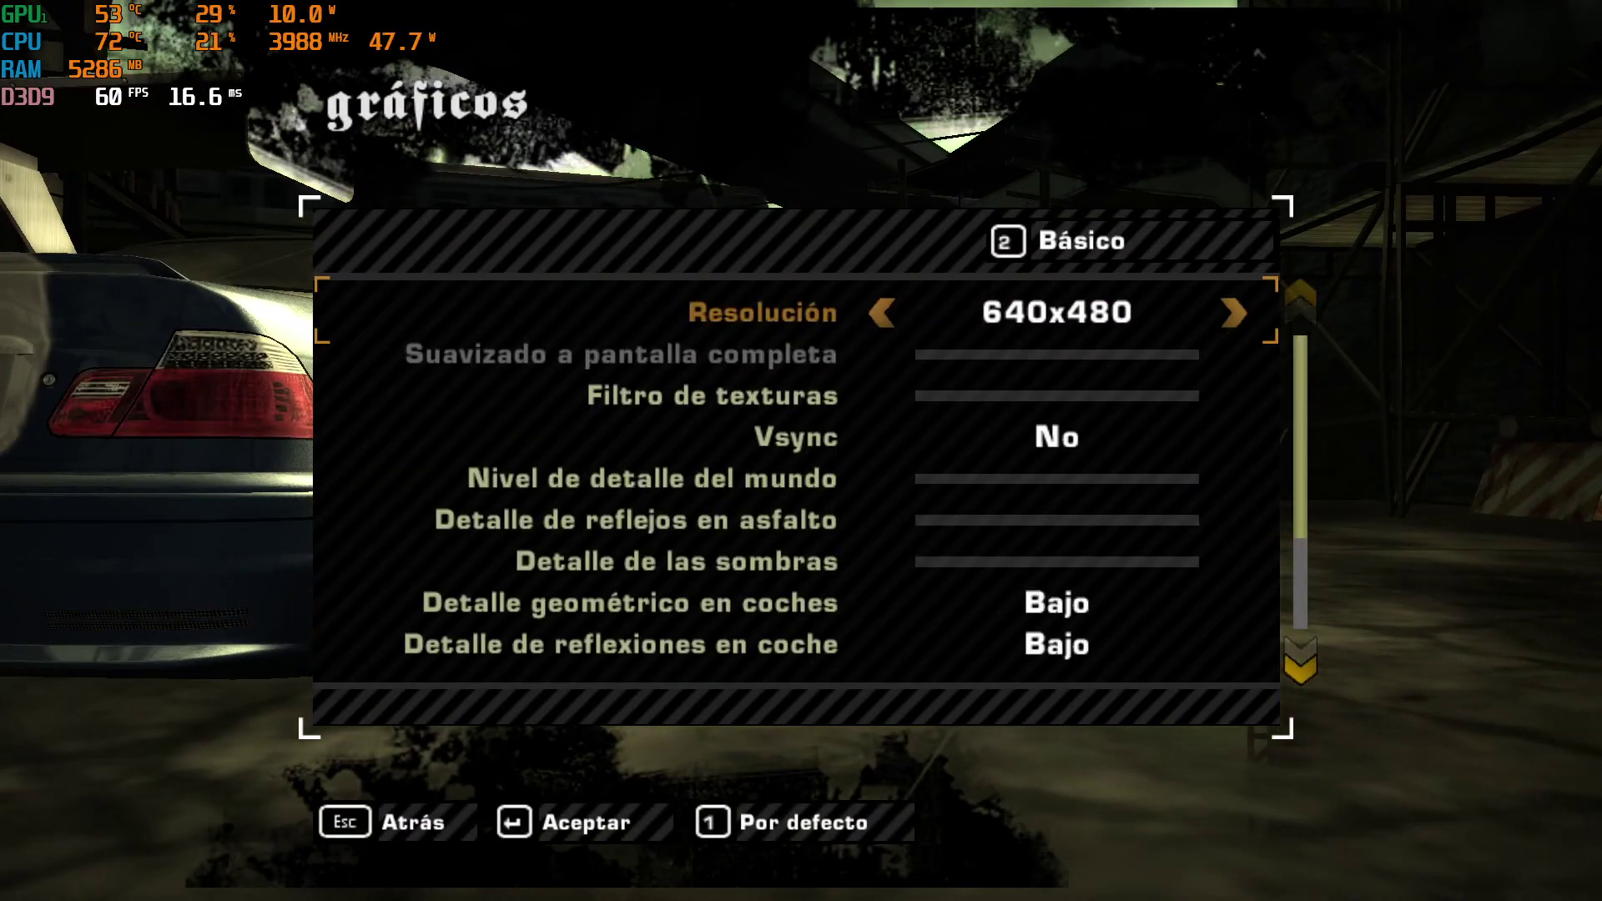
Look through the advanced graphics settings from Resolución down to Brillo adicional and beyond.
key("Down")
key("Down")
key("Down")
key("Down")
key("Down")
key("Down")
key("Down")
key("Down")
key("Down")
key("Down")
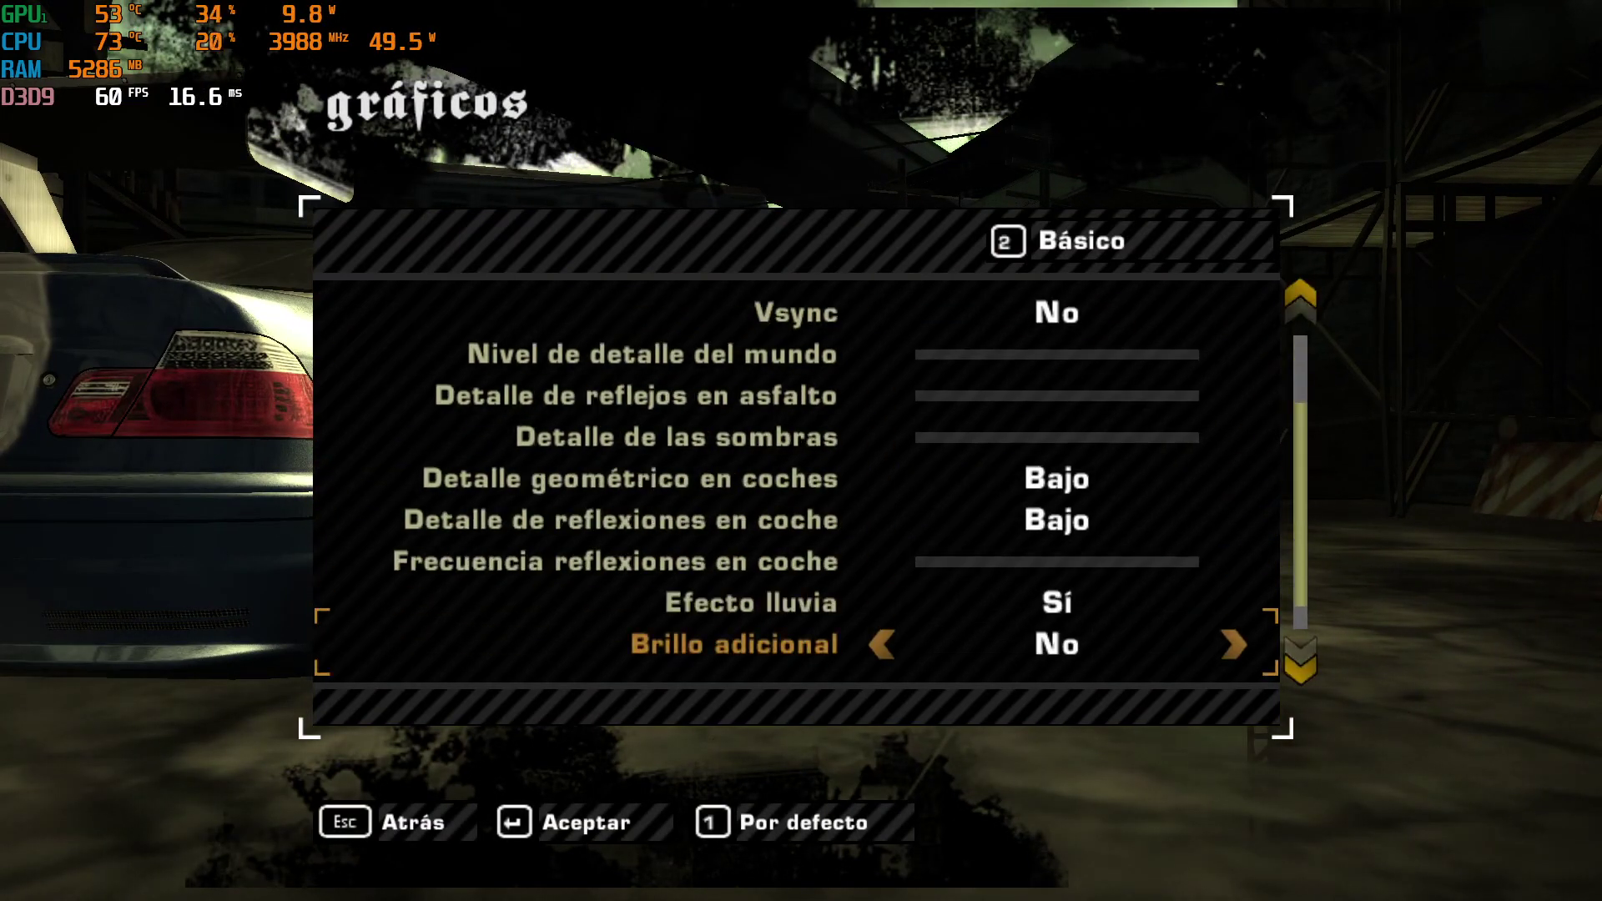
key("Down")
Set Resolución to 1280x1024 in the advanced graphics settings.
key("Right")
key("Right")
key("Right")
key("Right")
key("Right")
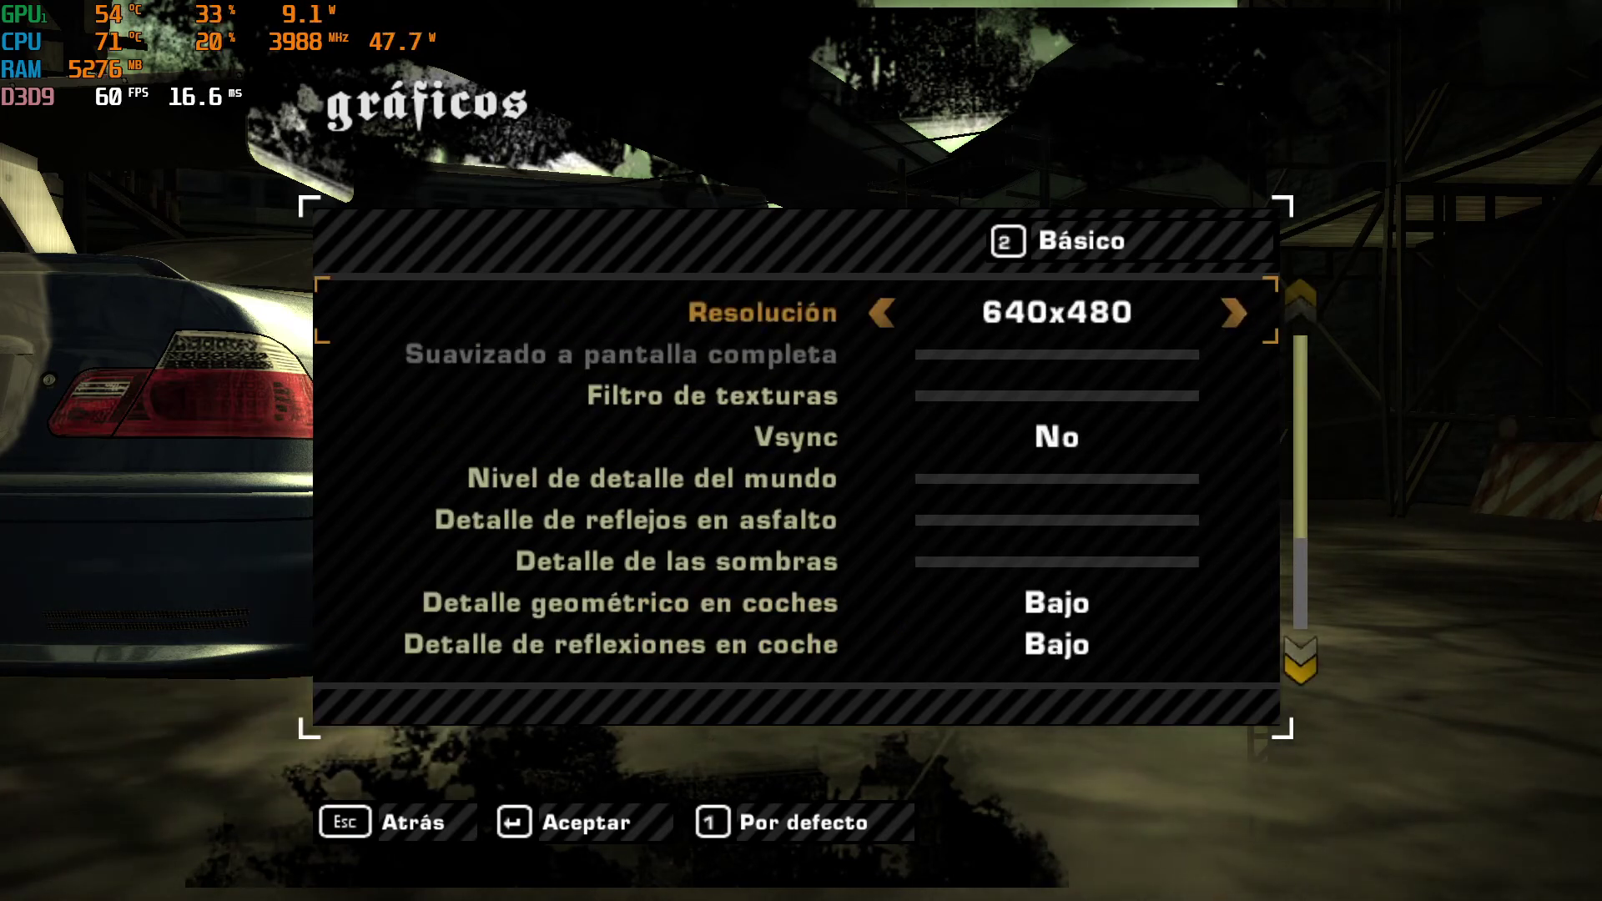
key("Right")
key("Right")
key("Right")
Raise Filtro de texturas, Nivel de detalle del mundo, Detalle de reflejos en asfalto and Detalle de las sombras to maximum.
key("Down")
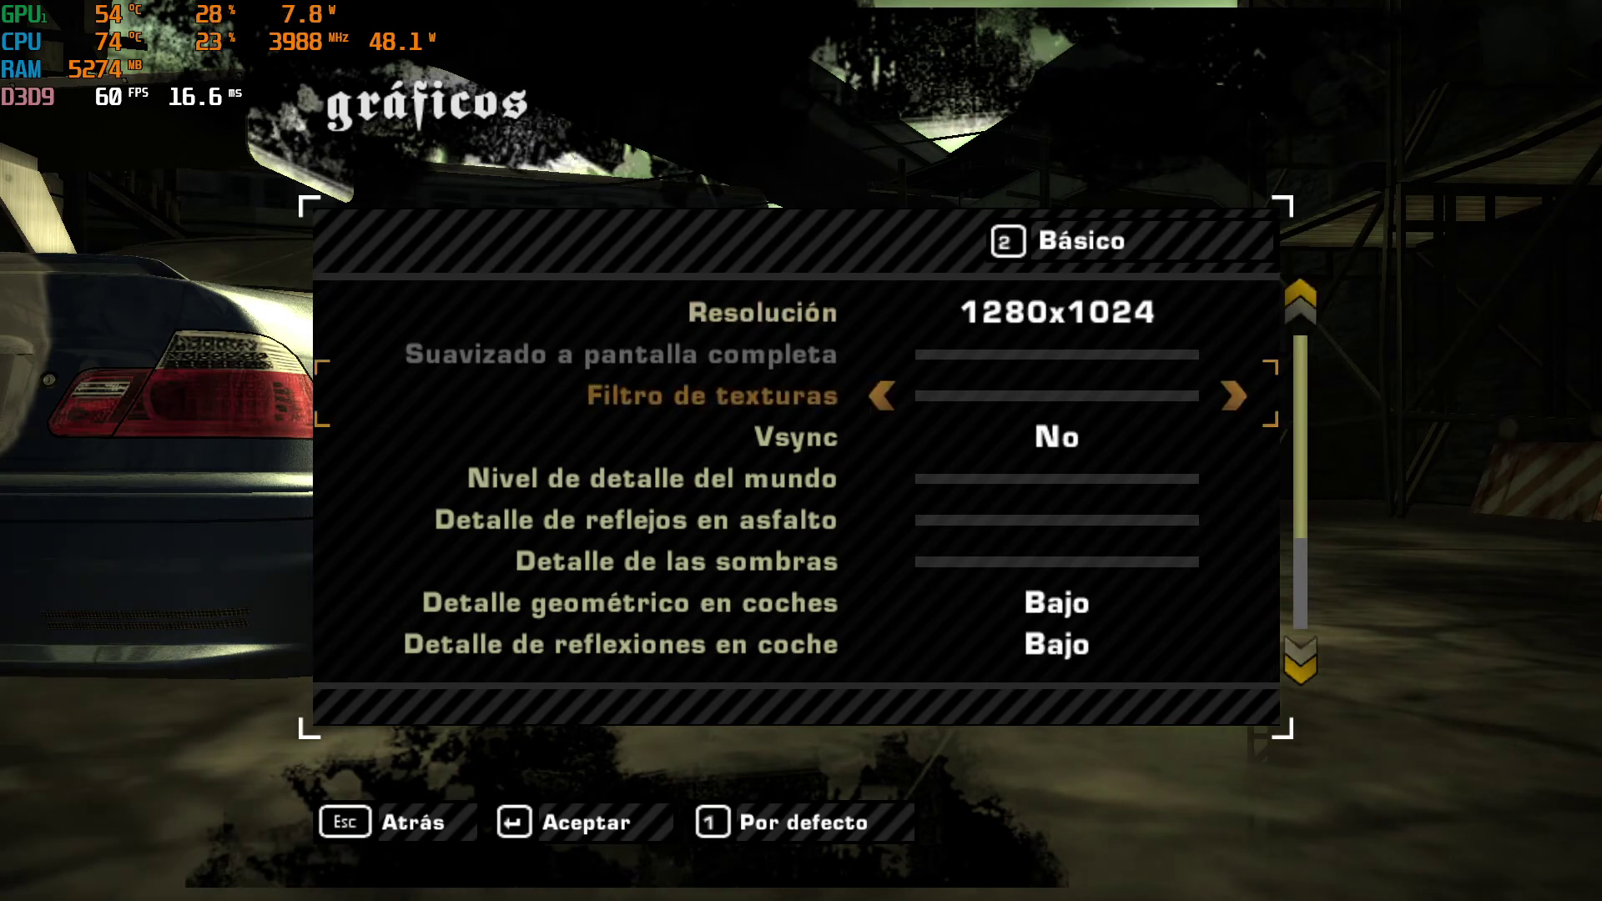
key("Down")
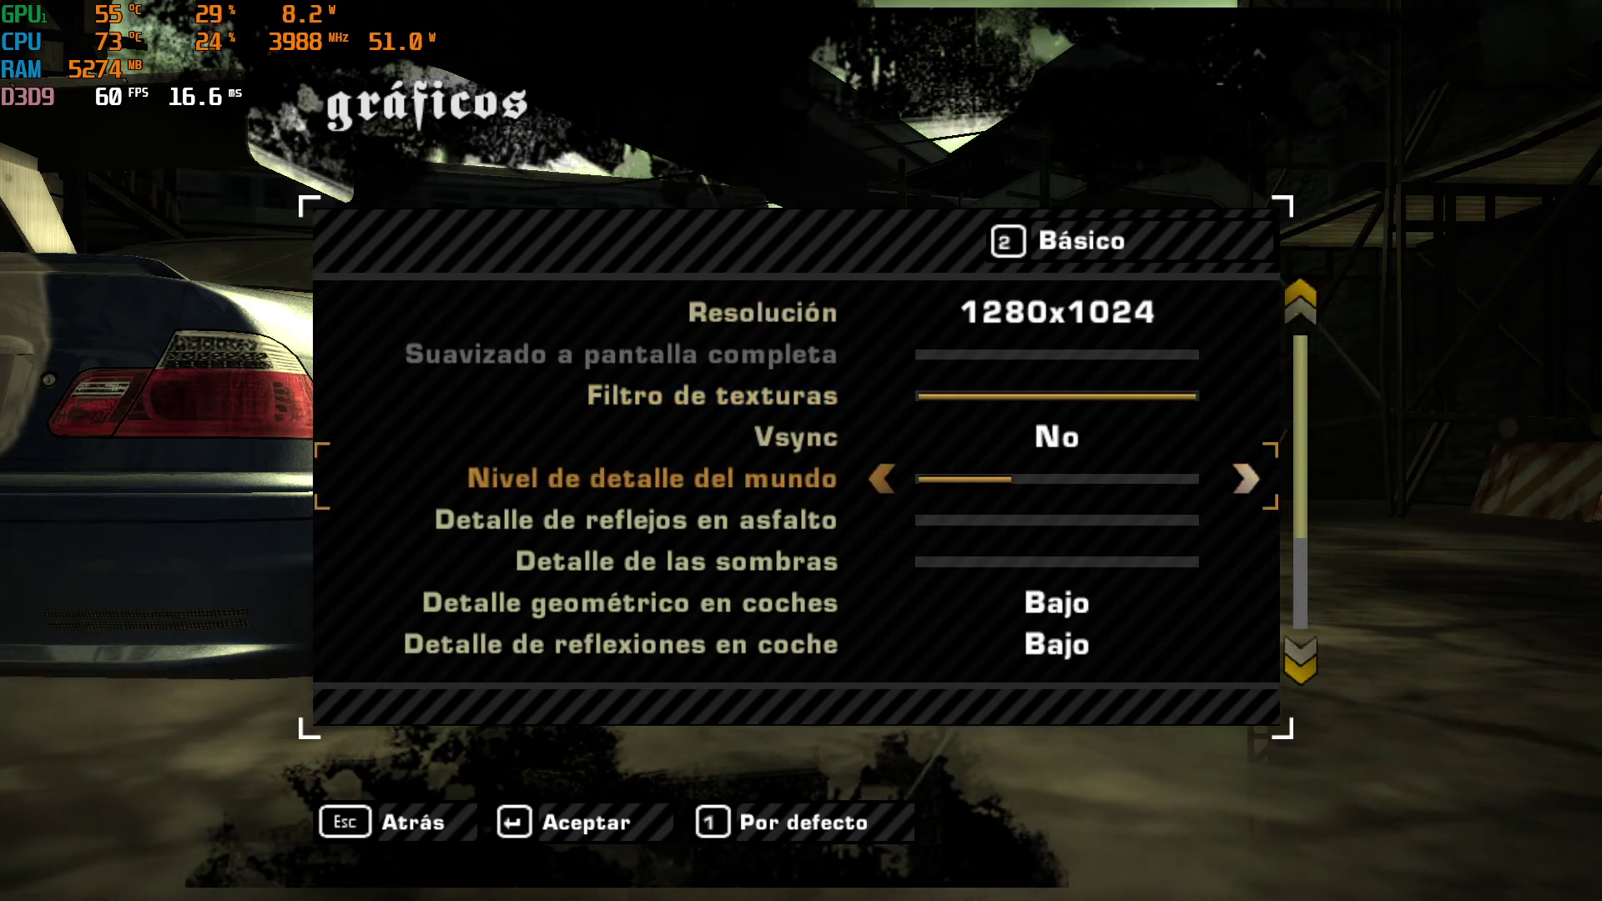
key("Down")
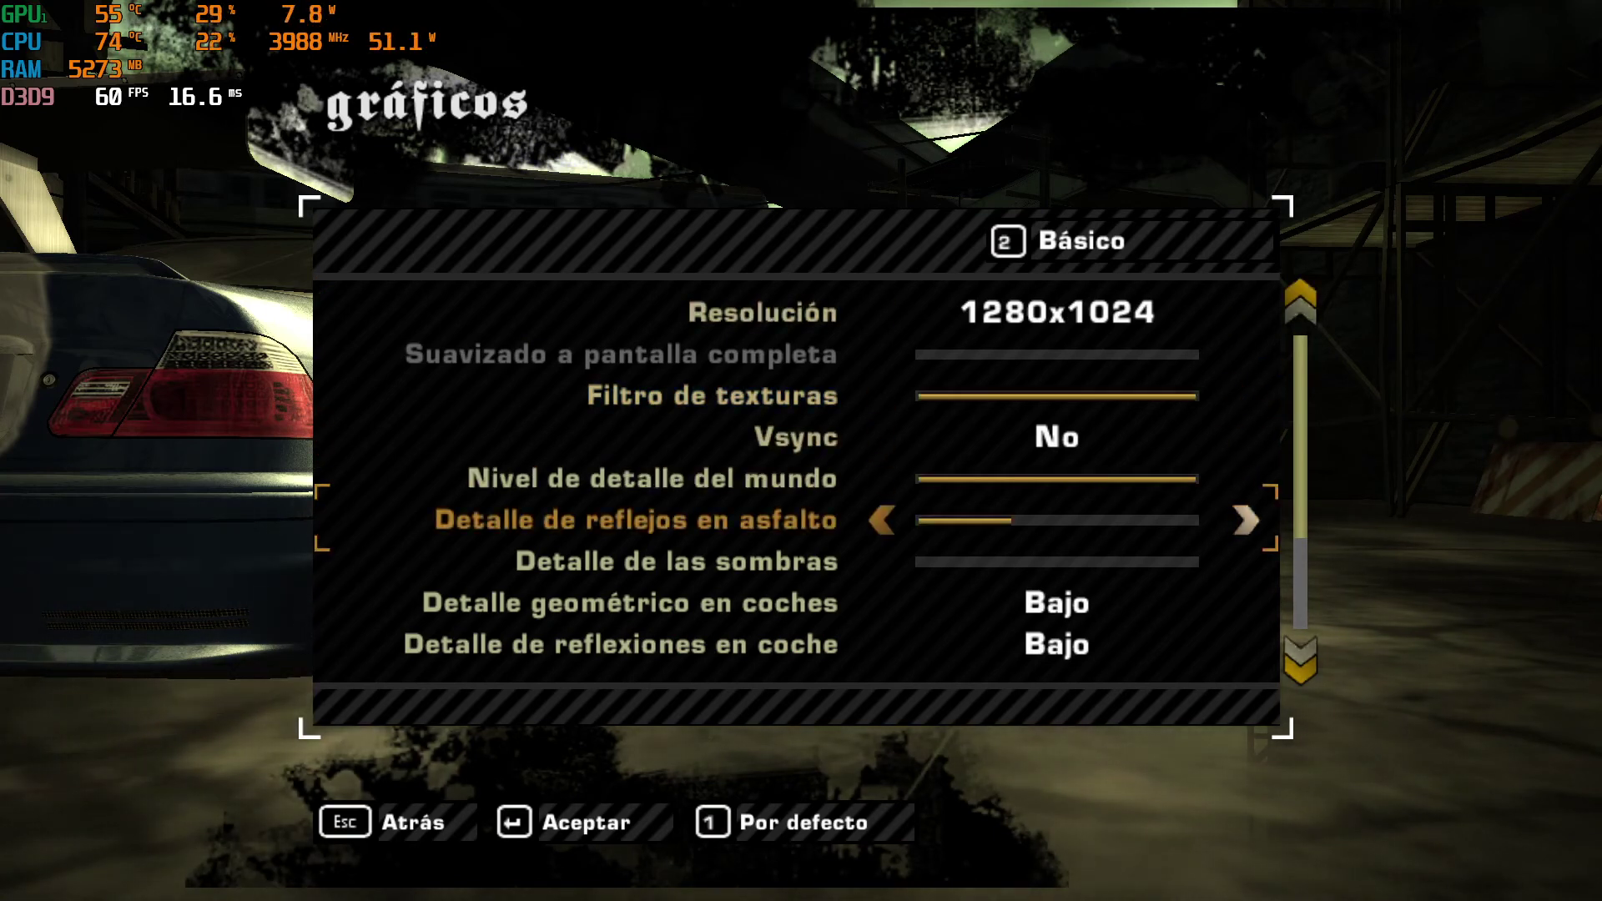
key("Right")
key("Down")
key("Right")
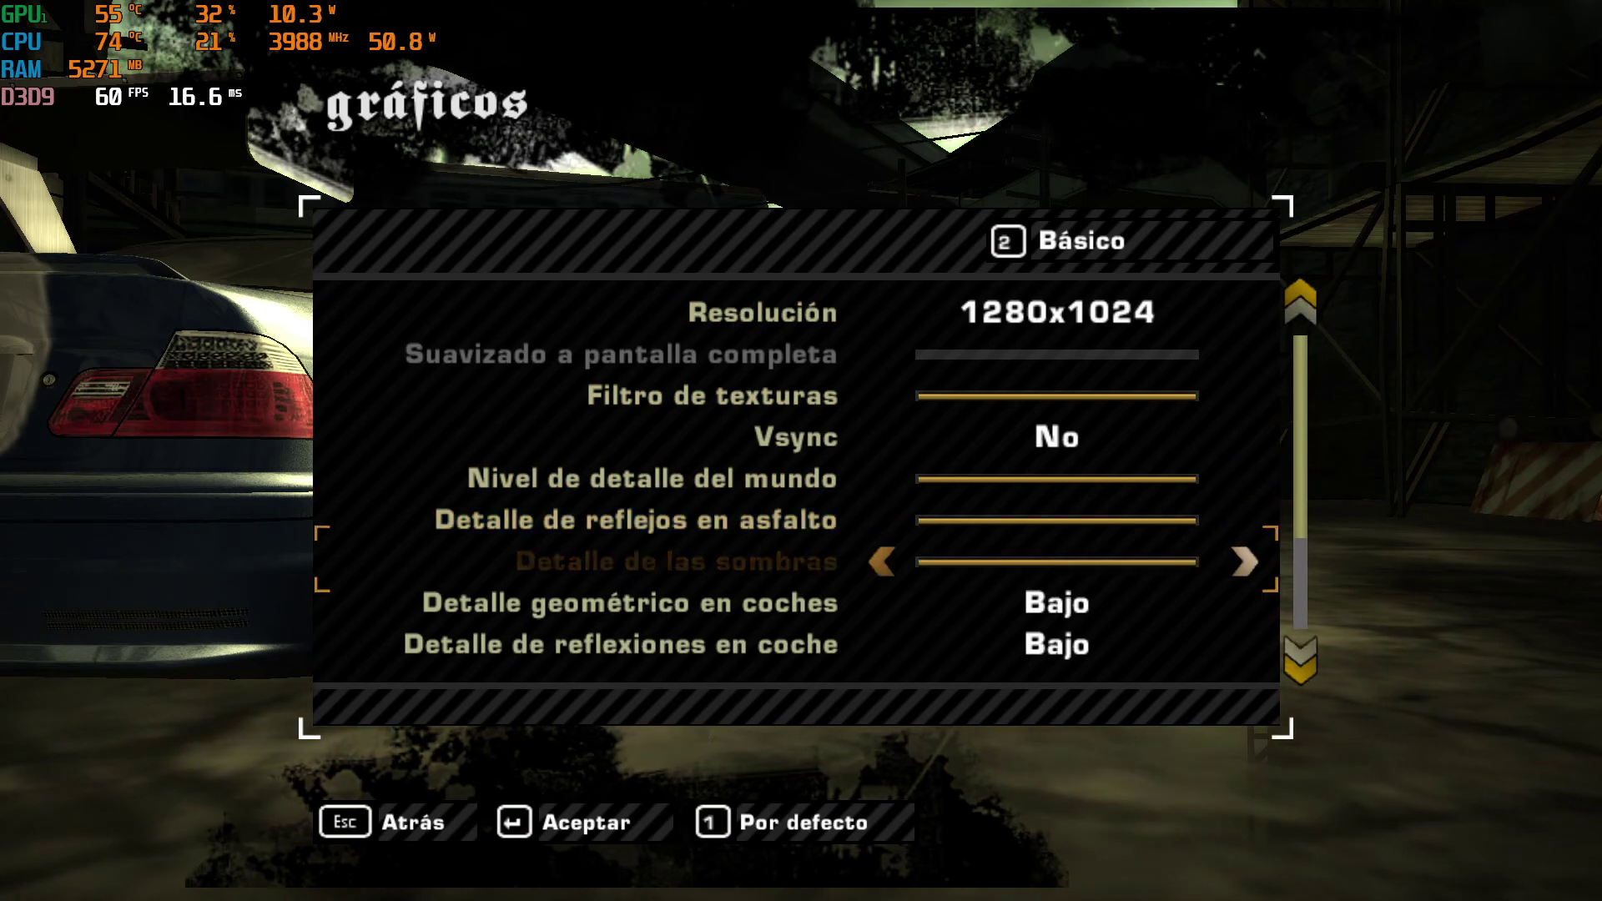
Set Detalle de reflexiones en coche to Alto and raise Frecuencia reflexiones en coche to maximum.
key("Down")
key("Down")
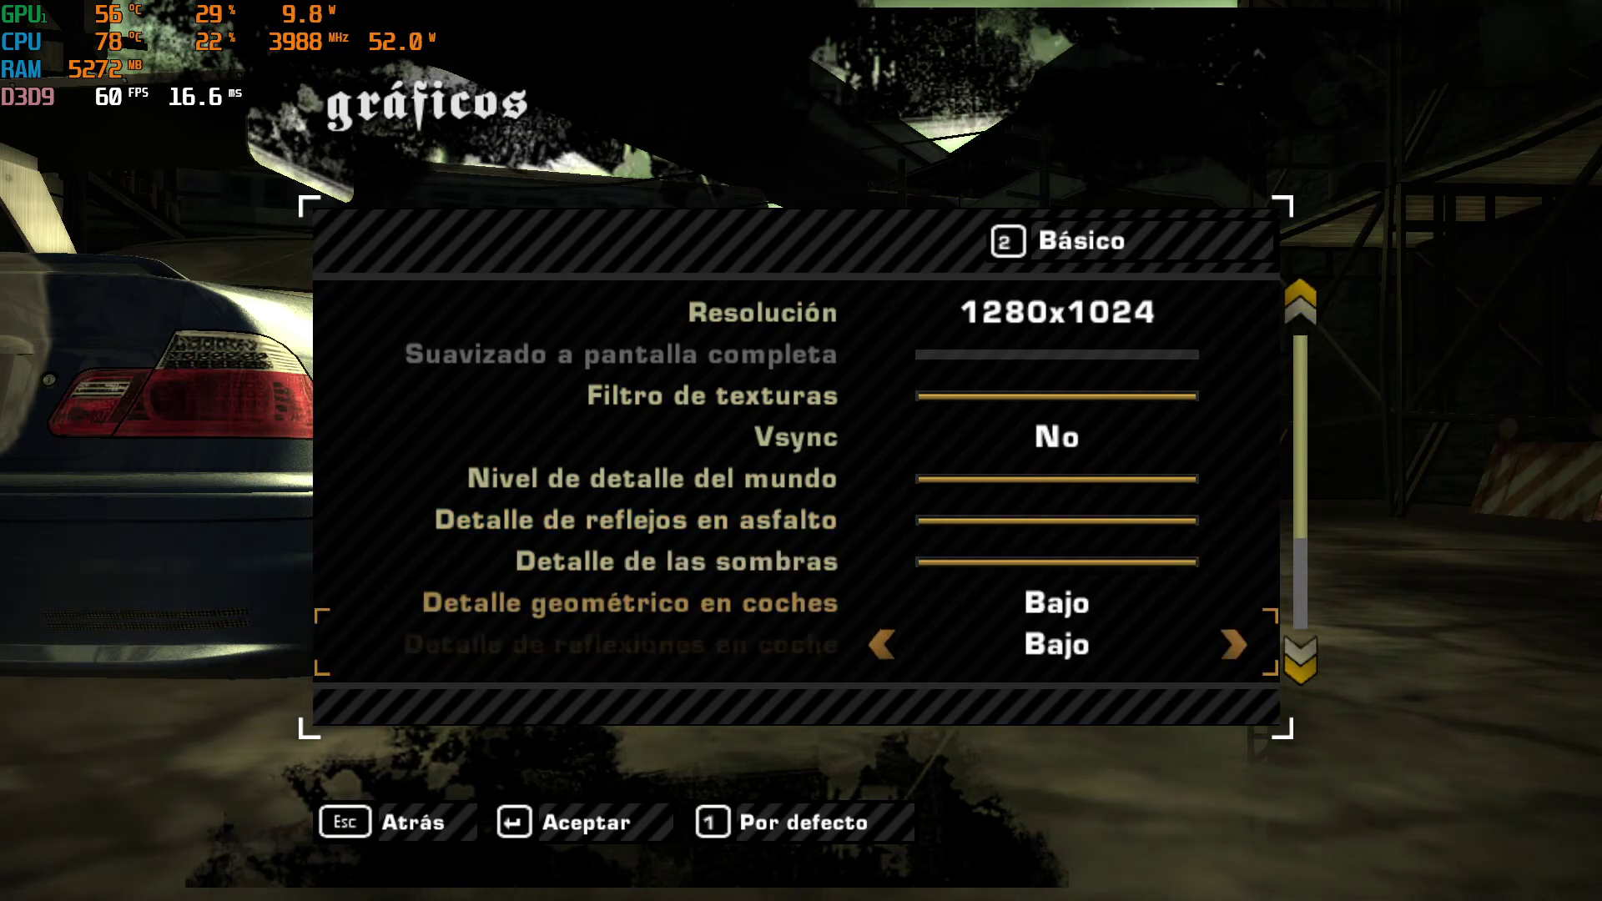
key("Right")
key("Down")
key("Down")
key("Up")
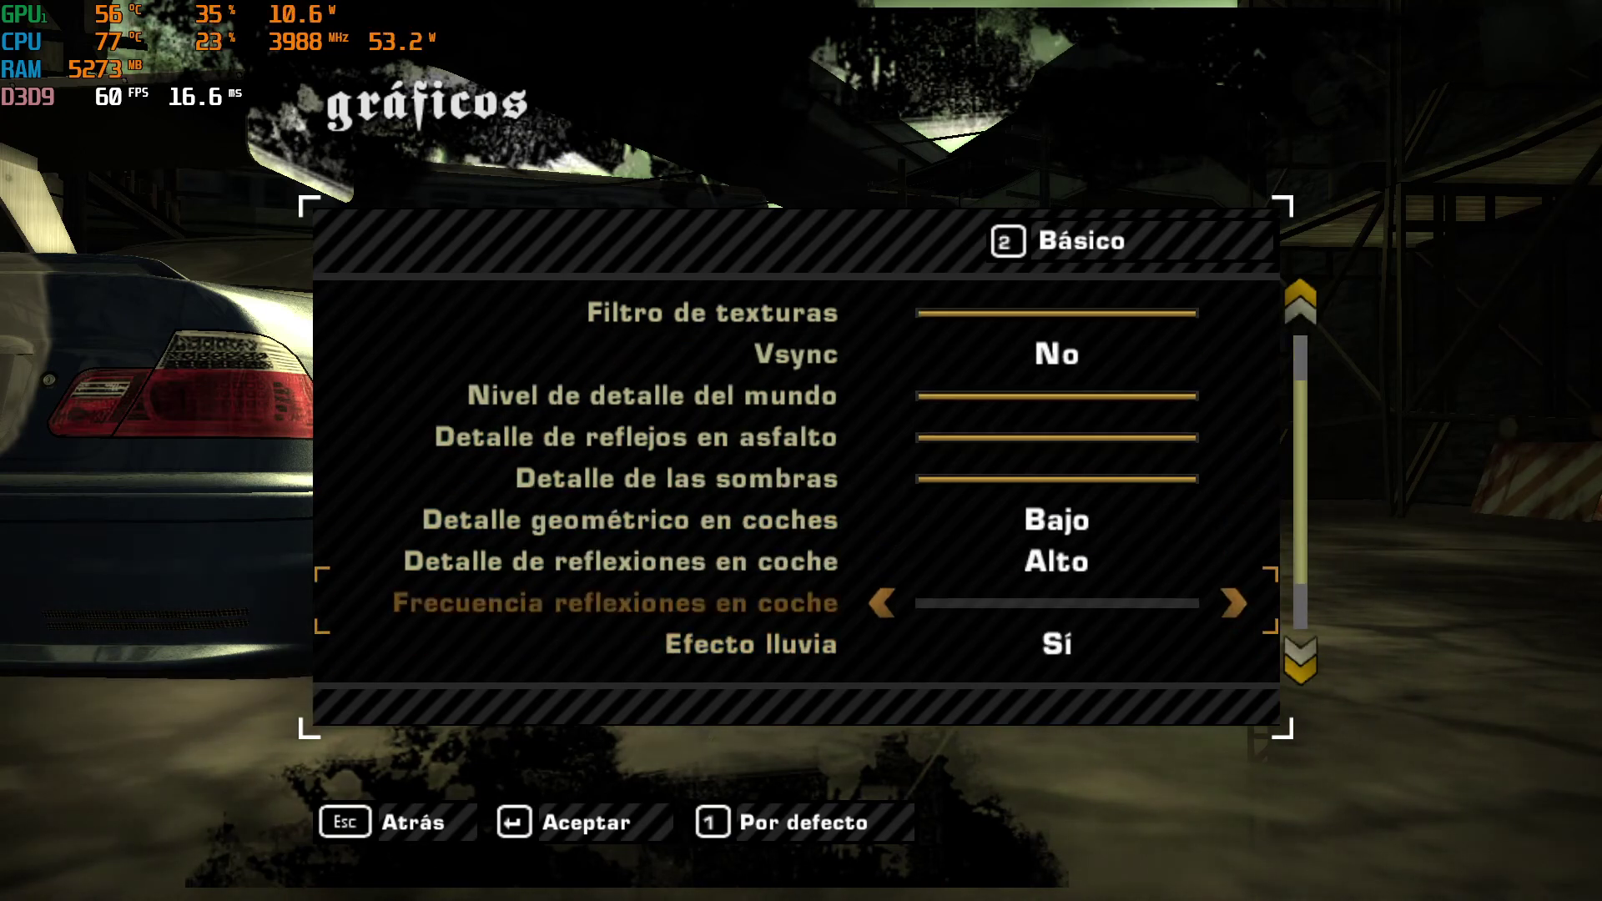
key("Right")
Switch the Brillo adicional option in the advanced graphics settings.
key("Down")
key("Down")
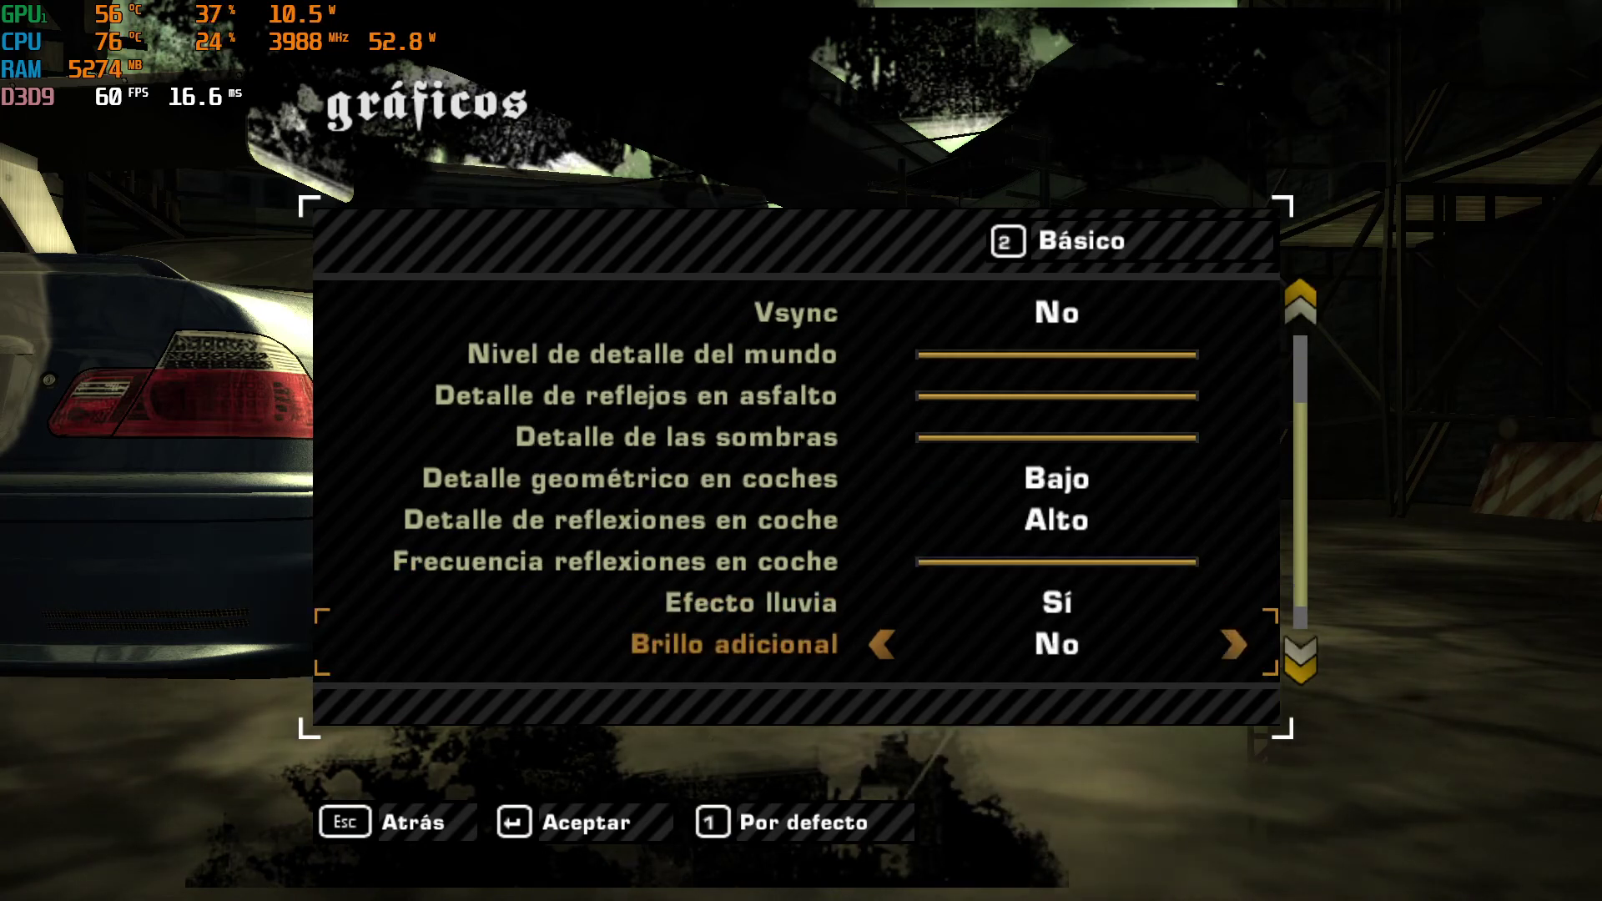
key("Right")
key("Down")
key("Down")
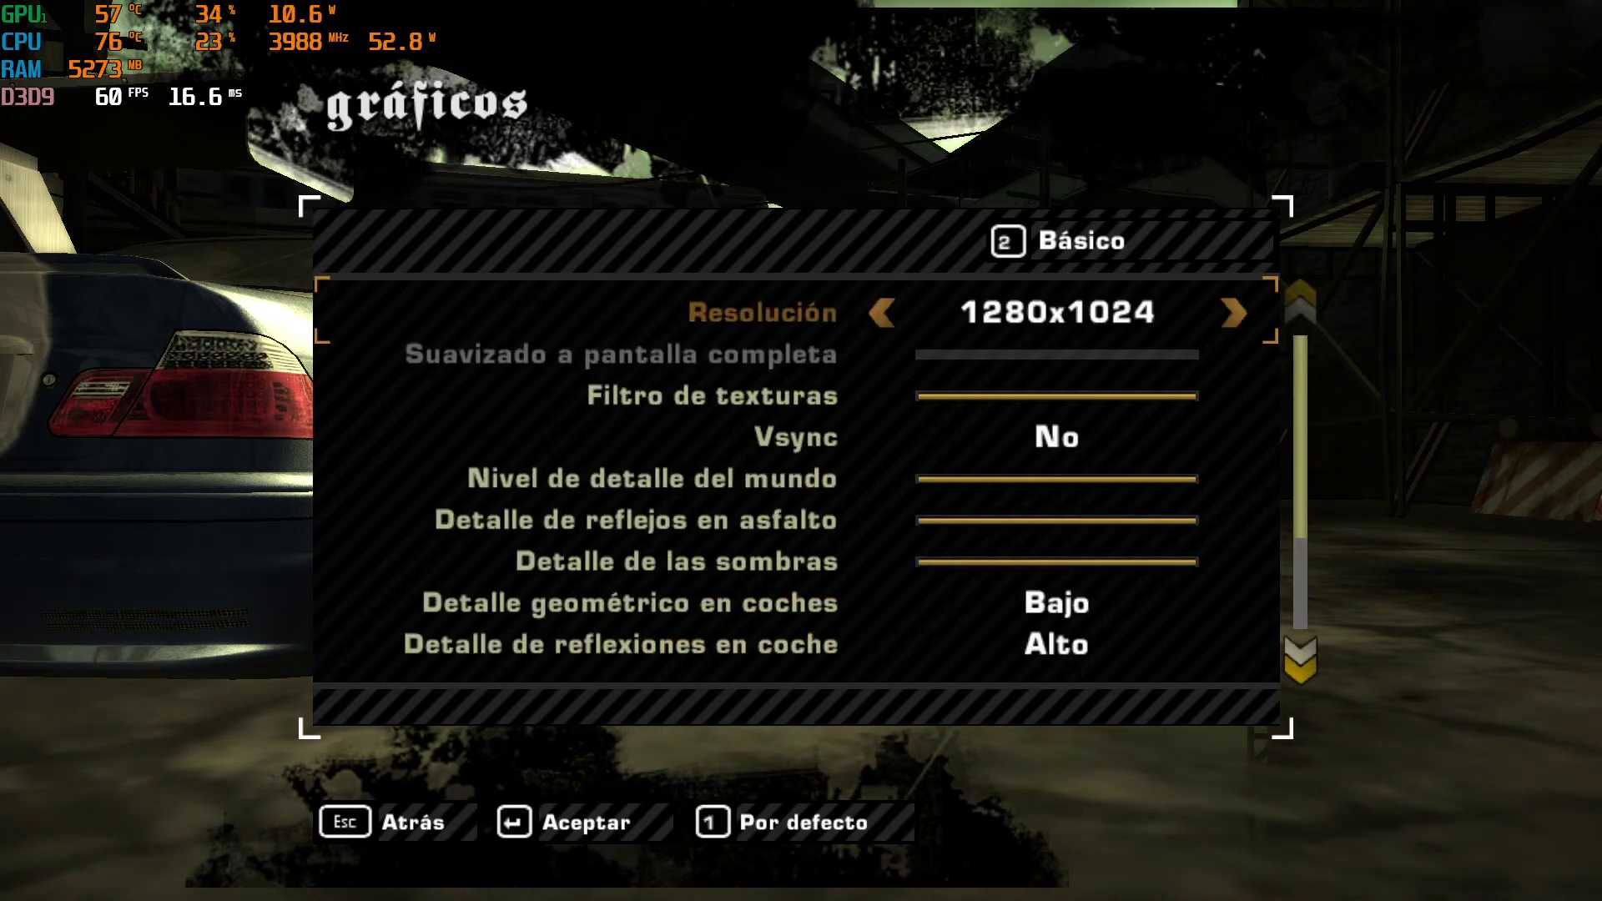
Apply the changed graphics settings and return to the Opciones menu.
key("Return")
key("Return")
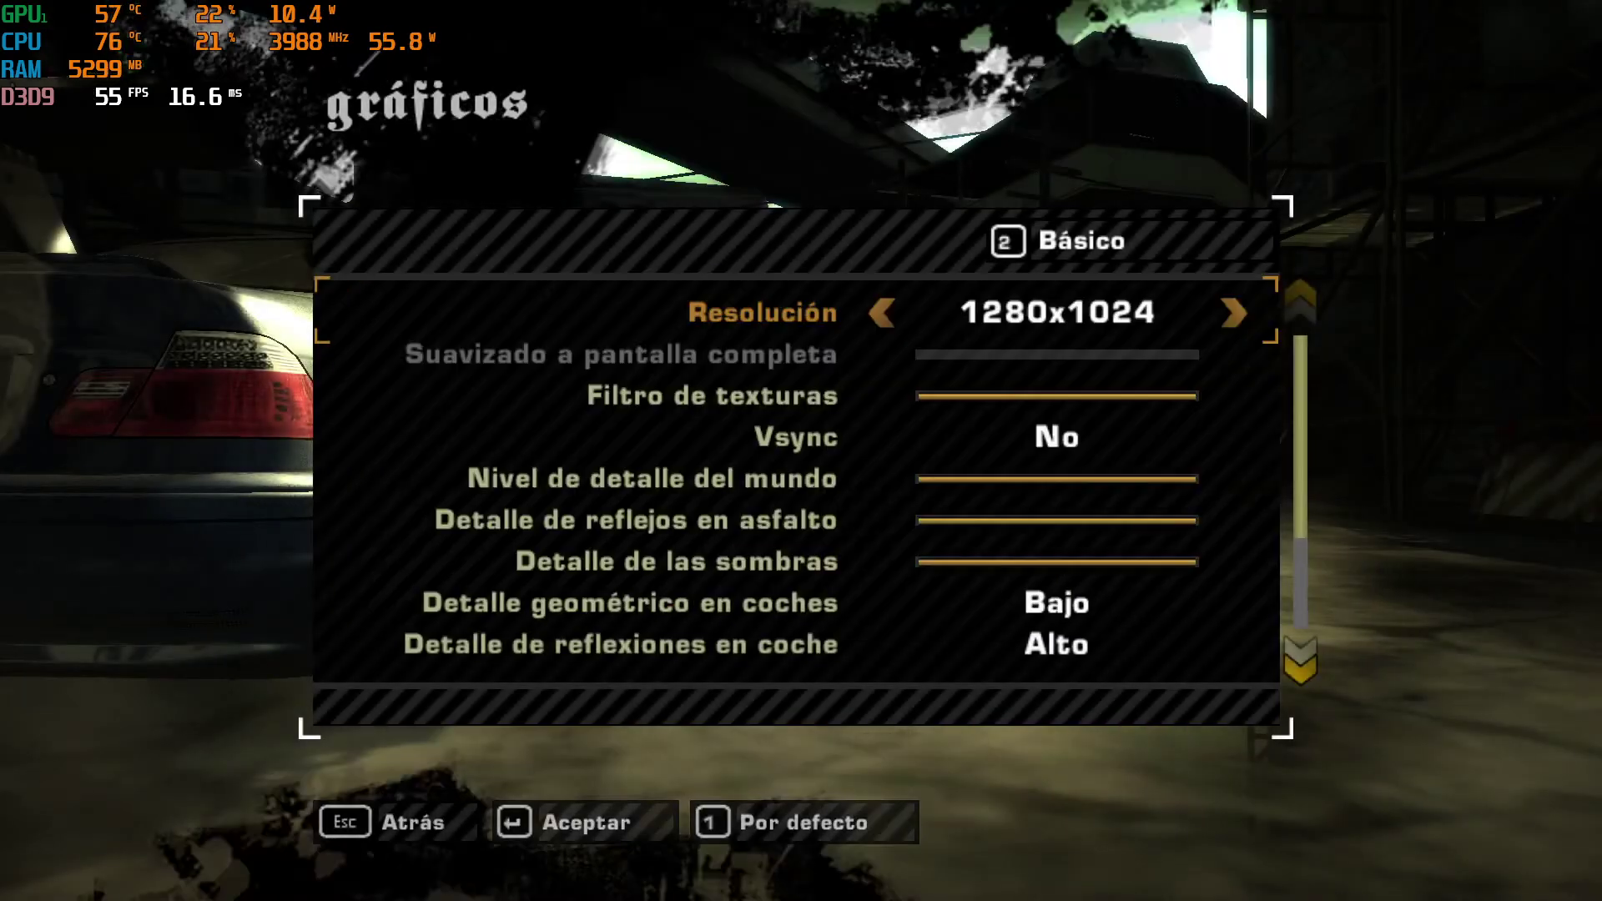
key("Escape")
key("Escape")
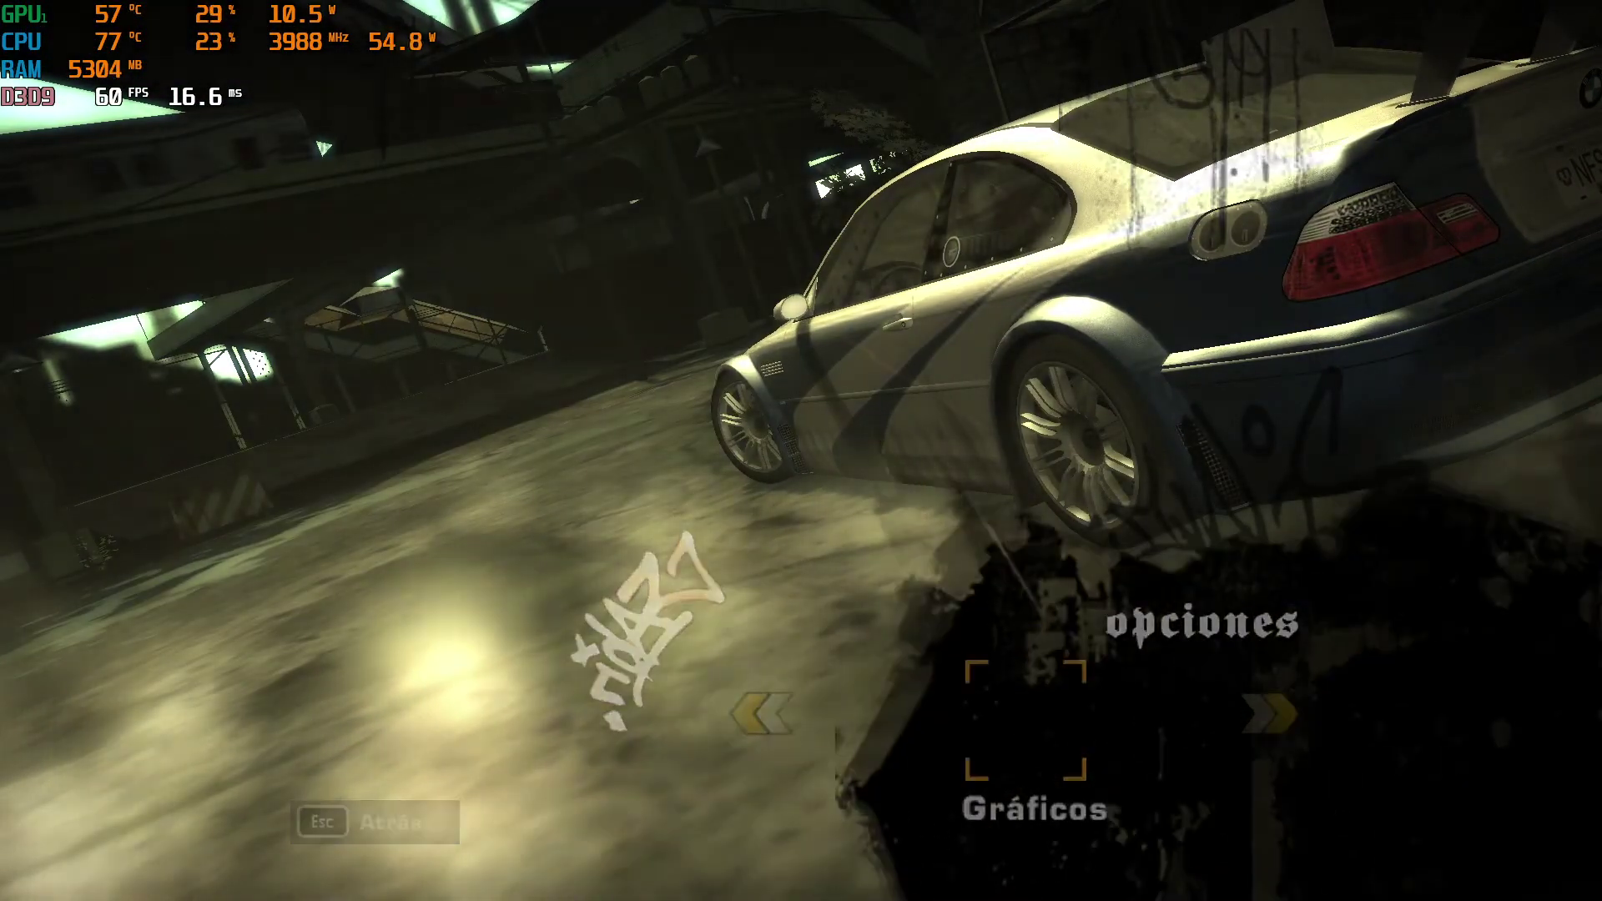